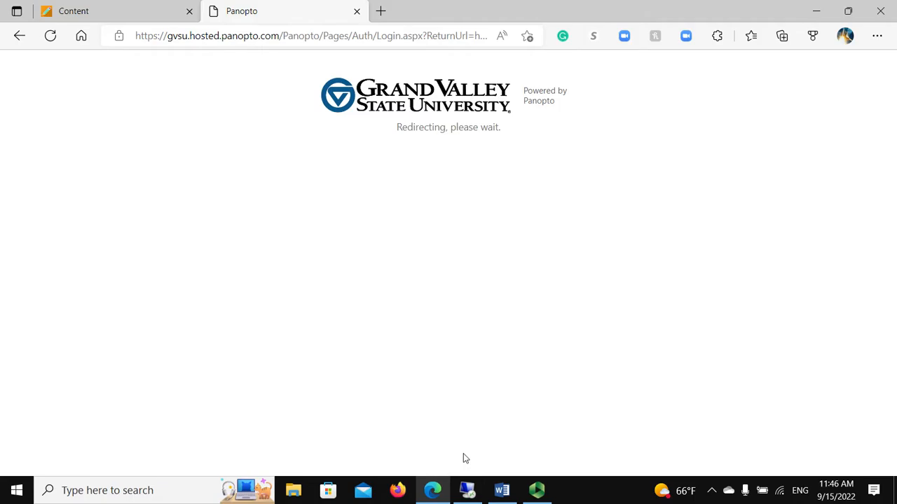
- Switch to the remote desktop session and close the open Workbench project window
left_click(471, 490)
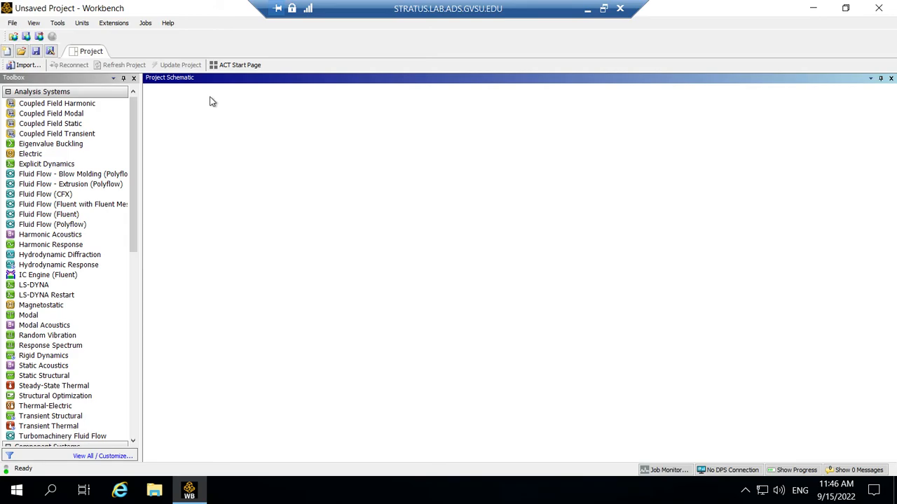
left_click(816, 13)
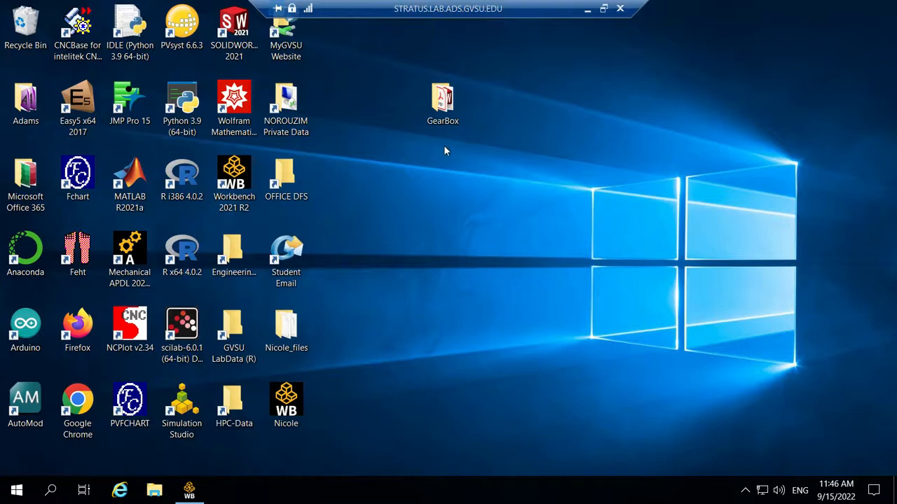
left_click(189, 490)
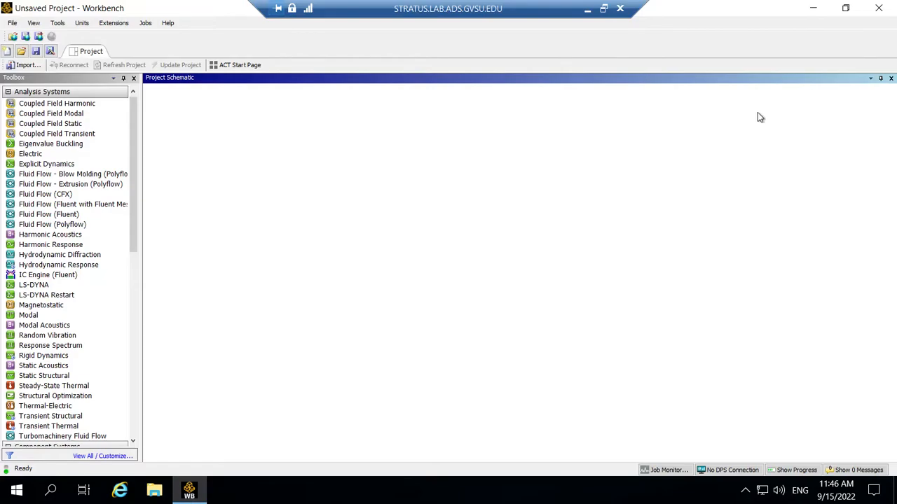
left_click(879, 7)
left_click(484, 267)
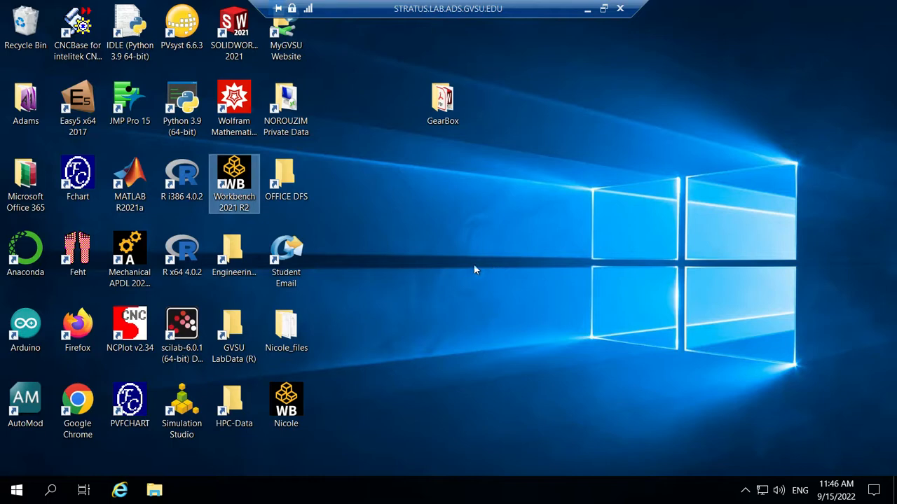
- Launch Workbench 2021 R2 from the remote desktop and maximize its window
double_click(244, 188)
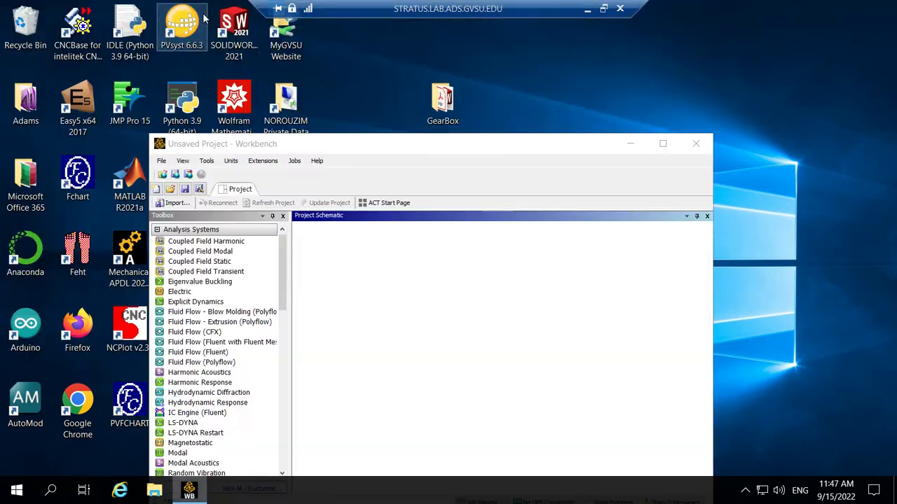
left_click(201, 18)
left_click(663, 143)
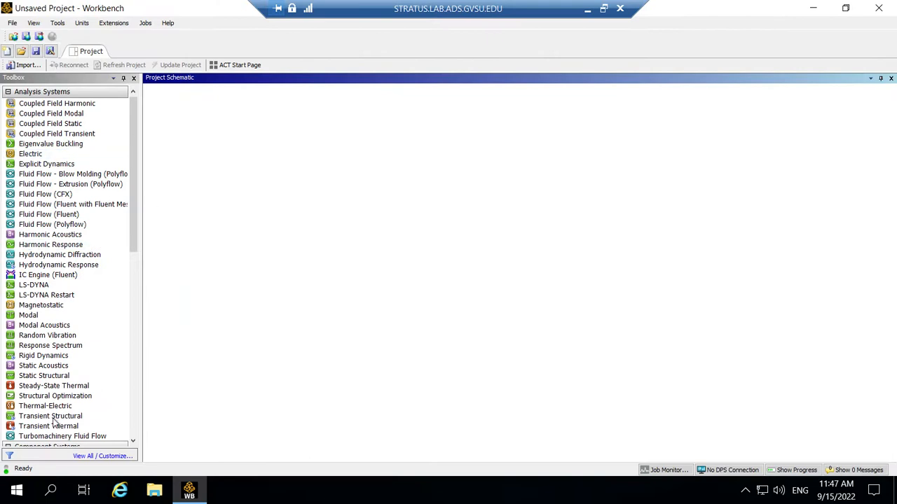
- Add a Static Structural analysis system to the project schematic, keeping its default name
mouse_move(133, 118)
left_mouse_down()
mouse_move(133, 311)
mouse_move(124, 111)
mouse_move(128, 118)
left_mouse_up()
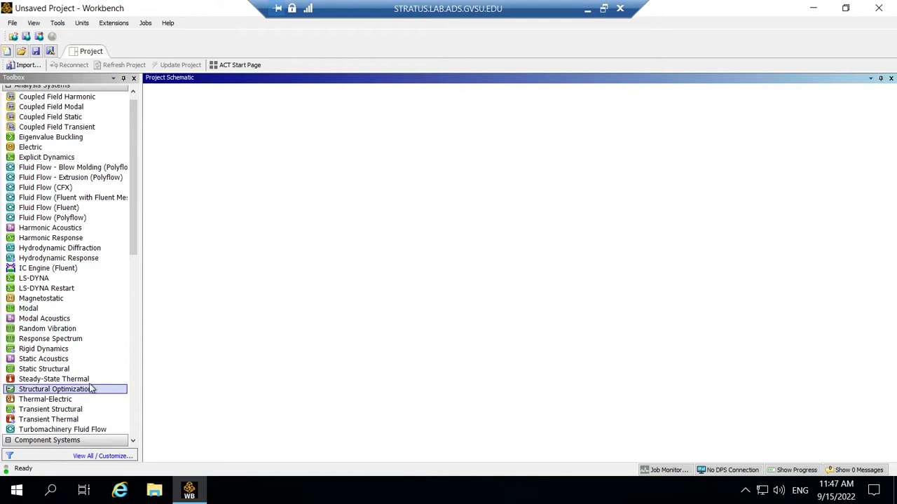
double_click(45, 369)
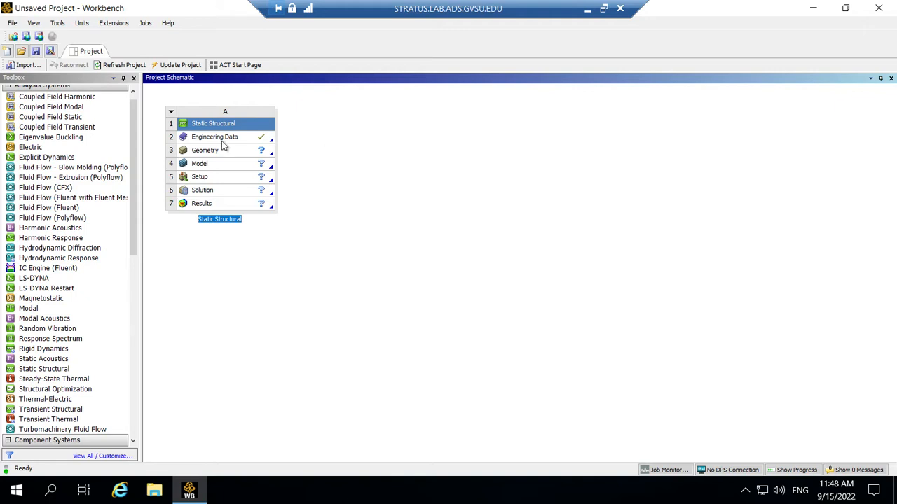
left_click(245, 273)
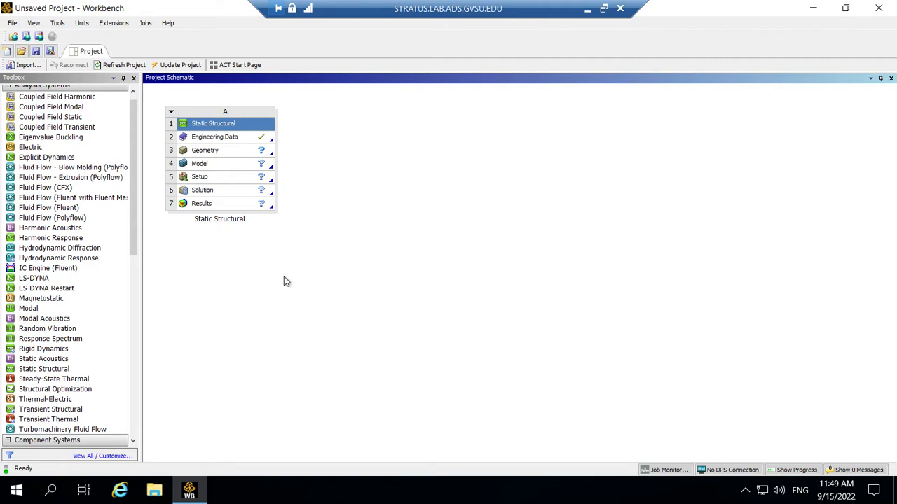
- Open the Static Structural system's Engineering Data and widen the outline and properties panes
left_click(222, 139)
left_click(220, 284)
double_click(199, 140)
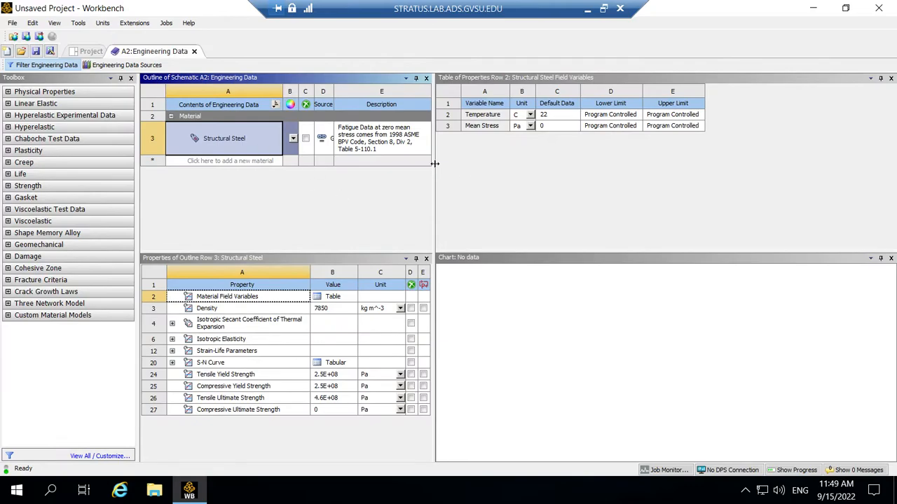
left_click_drag(438, 169, 548, 165)
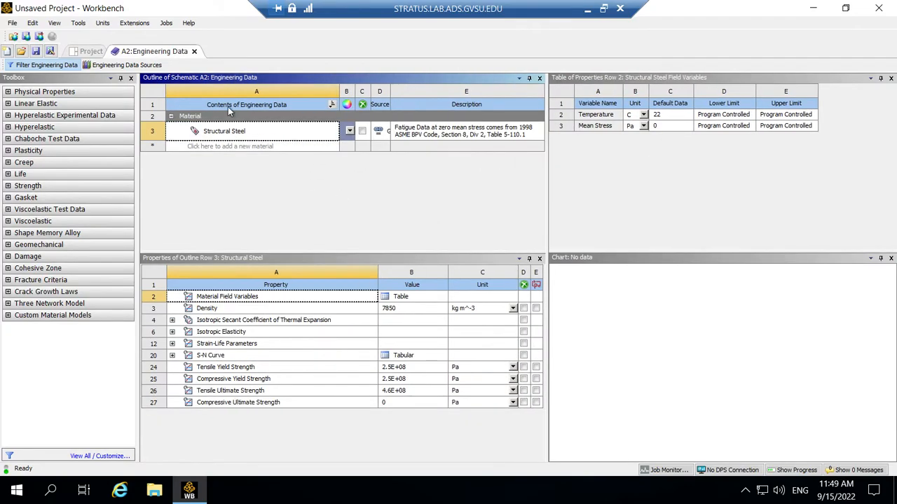
- Examine the materials offered in the General Materials data source, and close Engineering Data
left_click(119, 64)
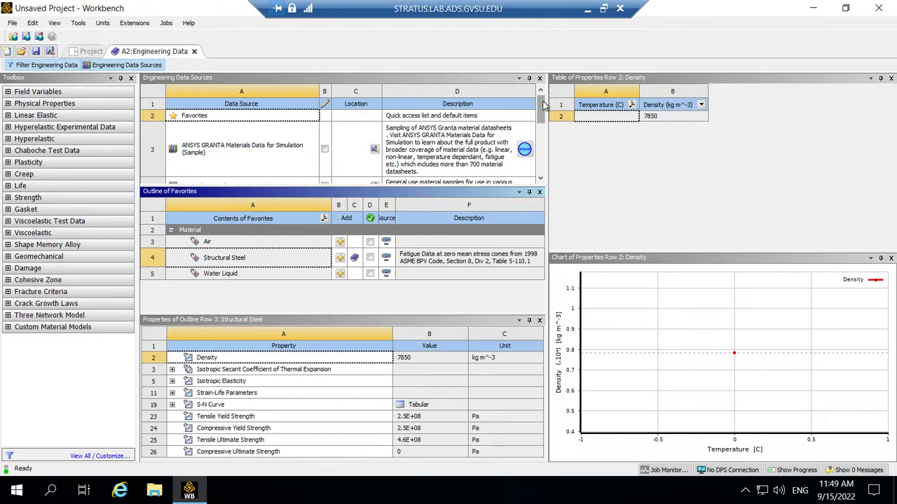
scroll(543, 103, "down", 2)
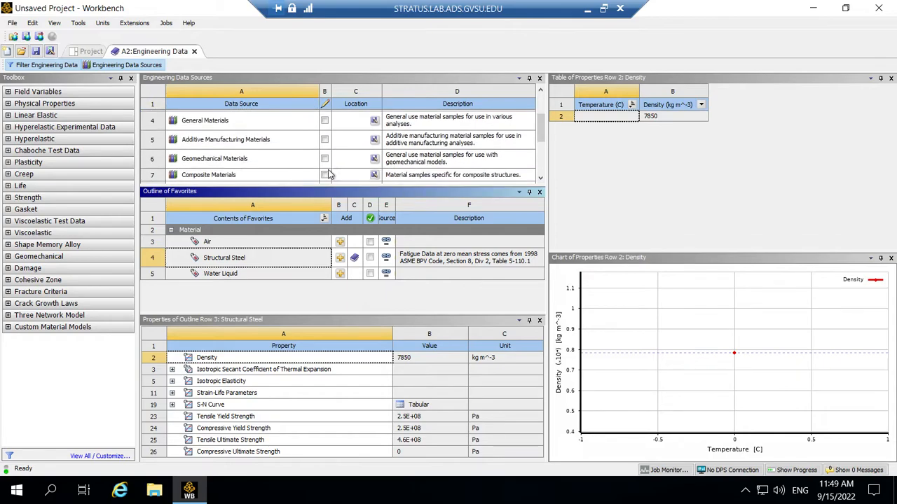
left_click(203, 126)
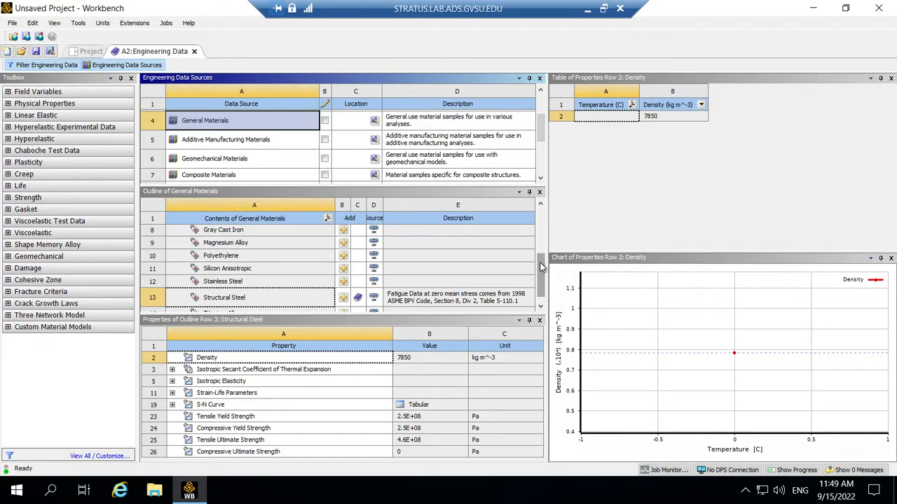
left_click_drag(539, 265, 542, 287)
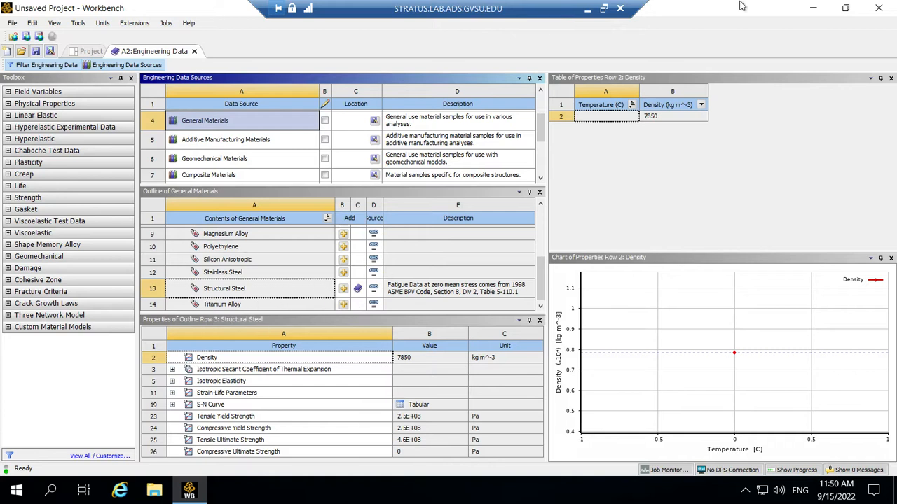
left_click(194, 51)
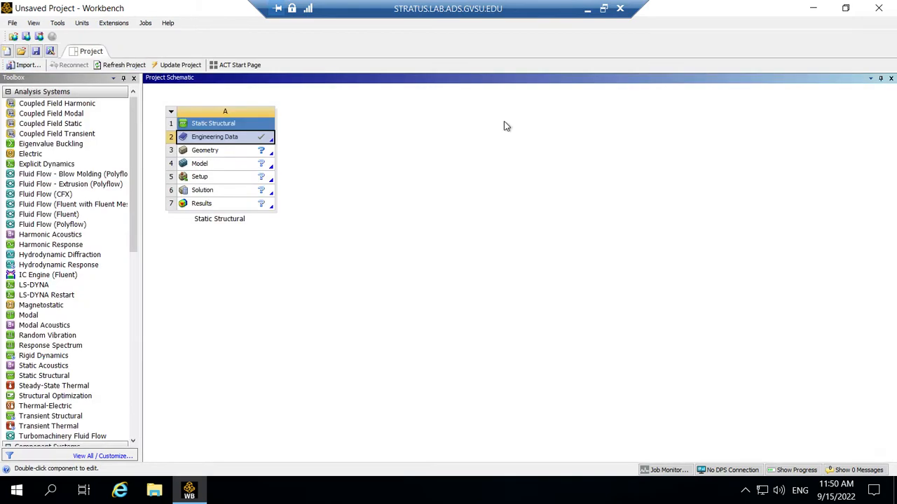
left_click(585, 9)
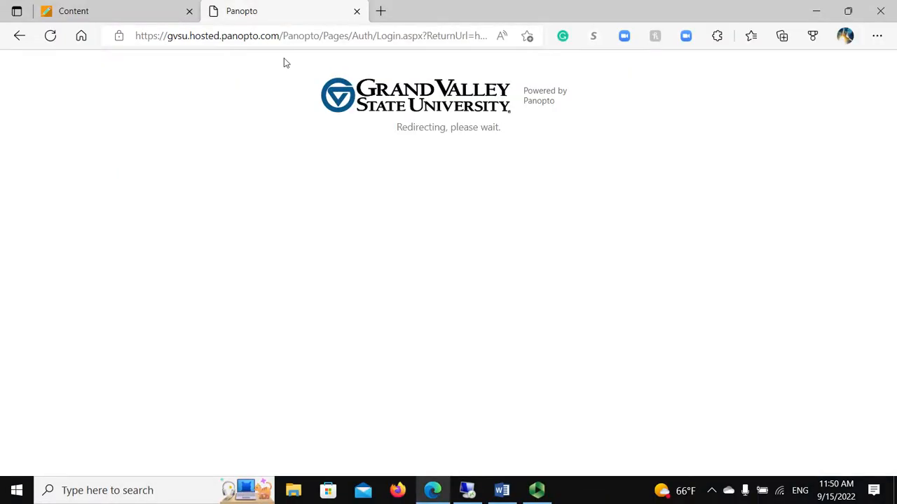
left_click(536, 491)
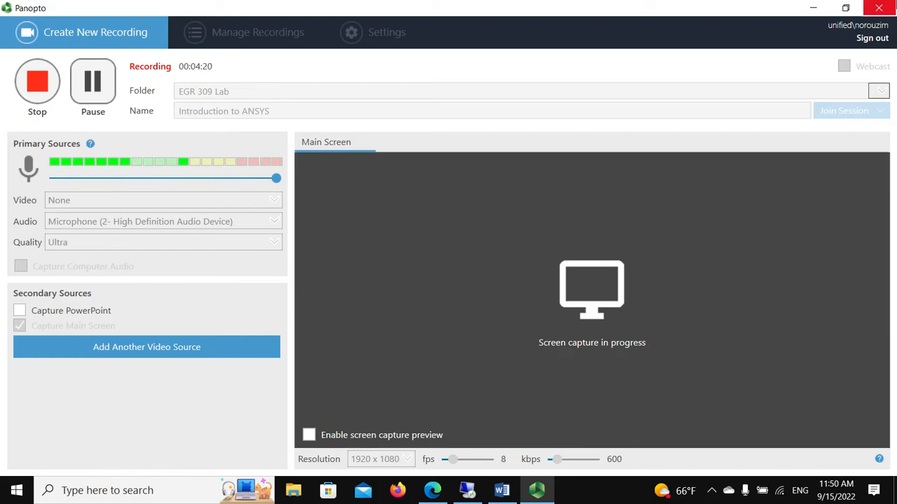
left_click(814, 6)
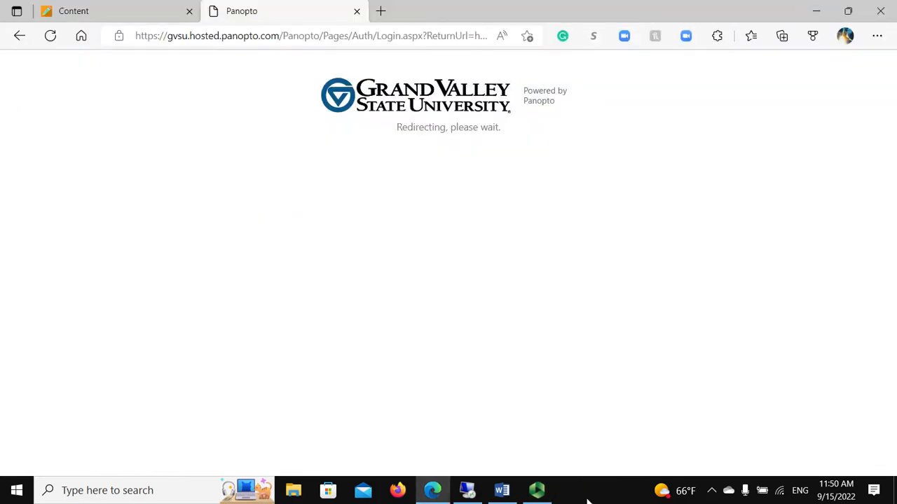
left_click(466, 490)
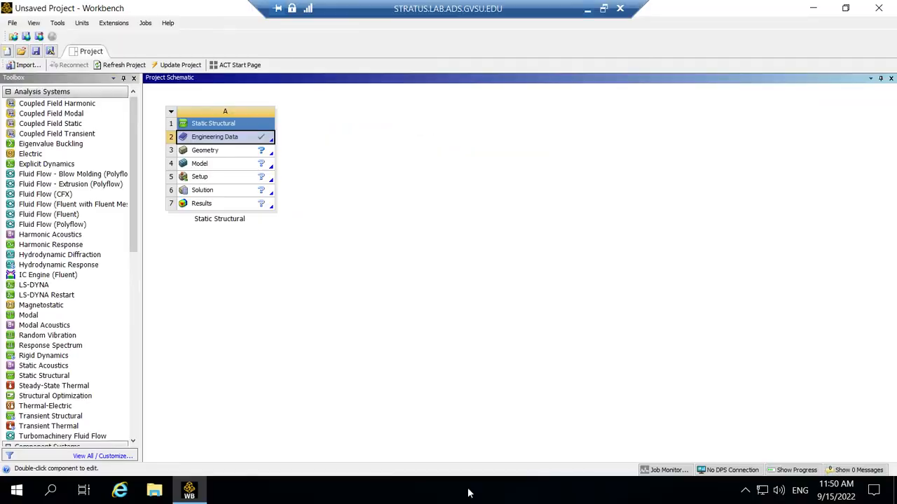
double_click(220, 152)
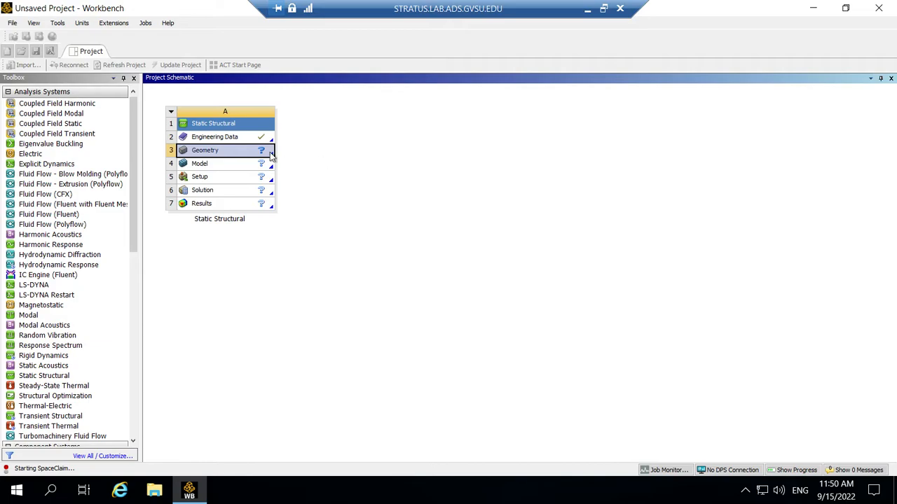
left_click(271, 155)
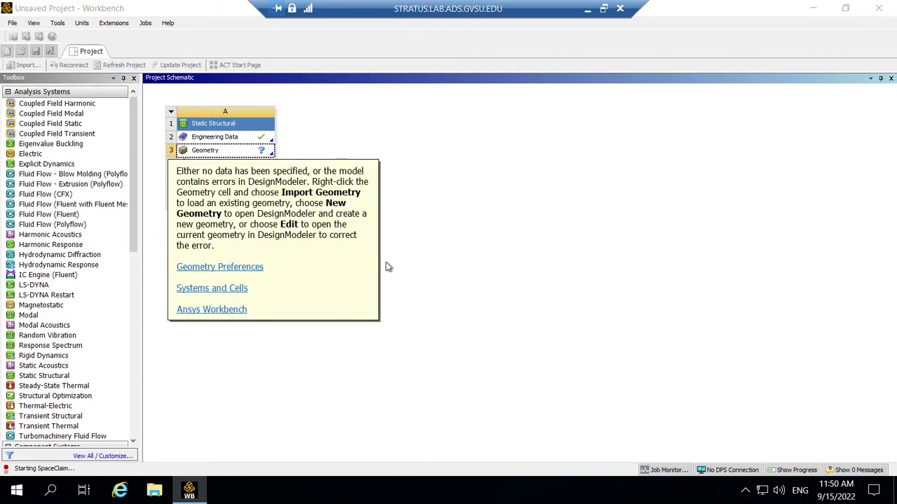
left_click(304, 148)
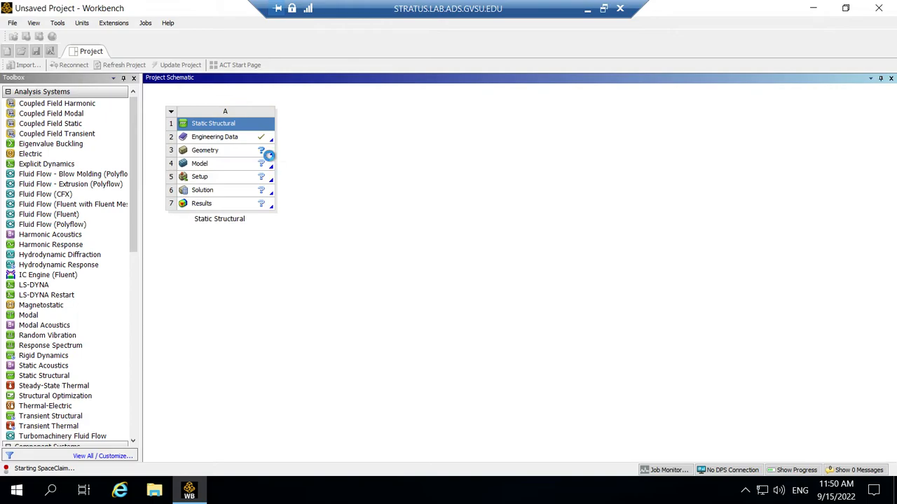
left_click(270, 154)
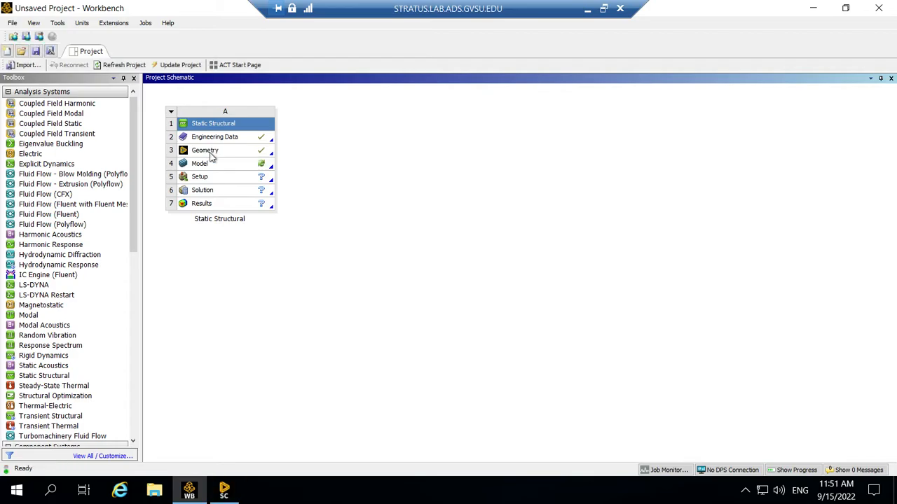
left_click(225, 492)
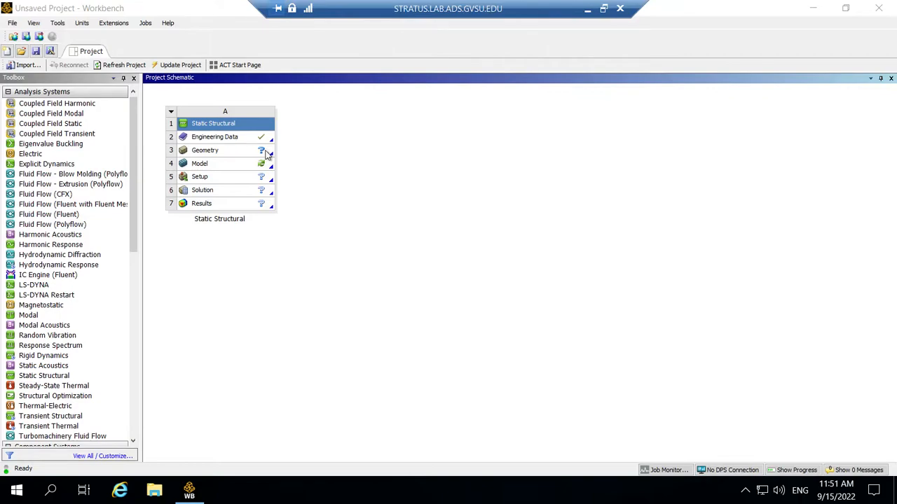
- Start importing an existing geometry file into the Static Structural system's Geometry cell by browsing for it
left_click(266, 154)
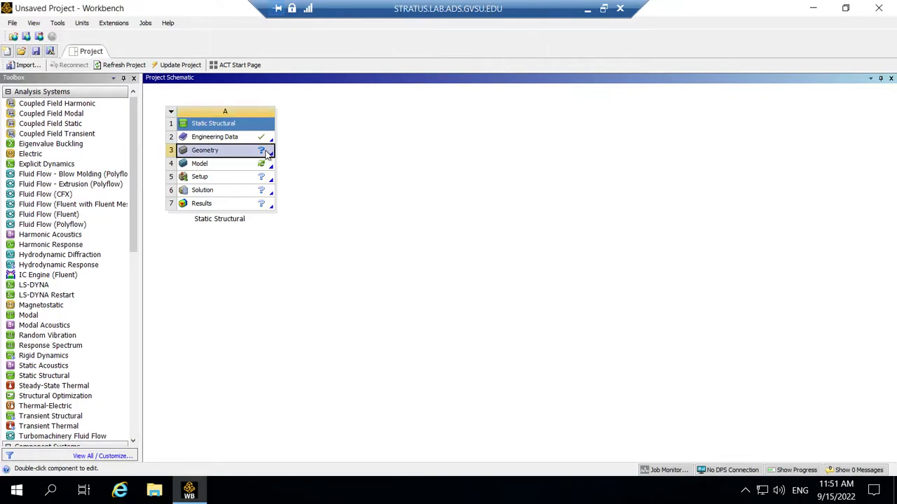
right_click(266, 154)
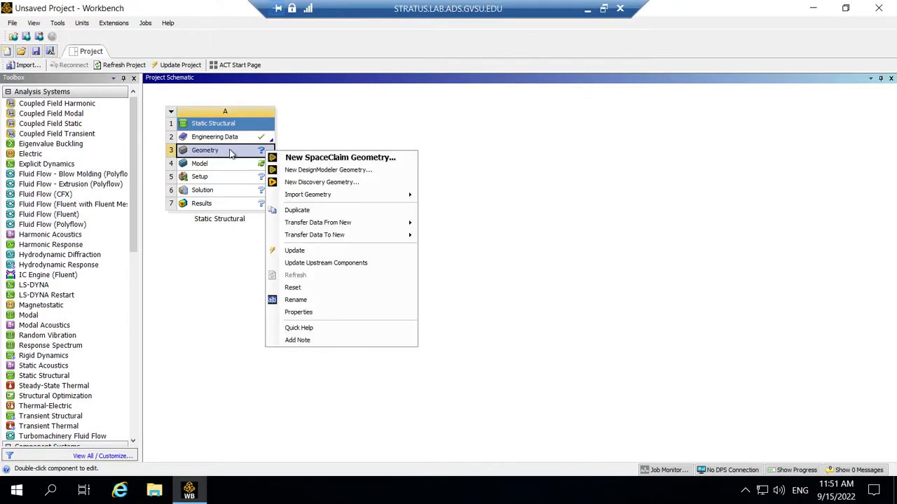
mouse_move(325, 198)
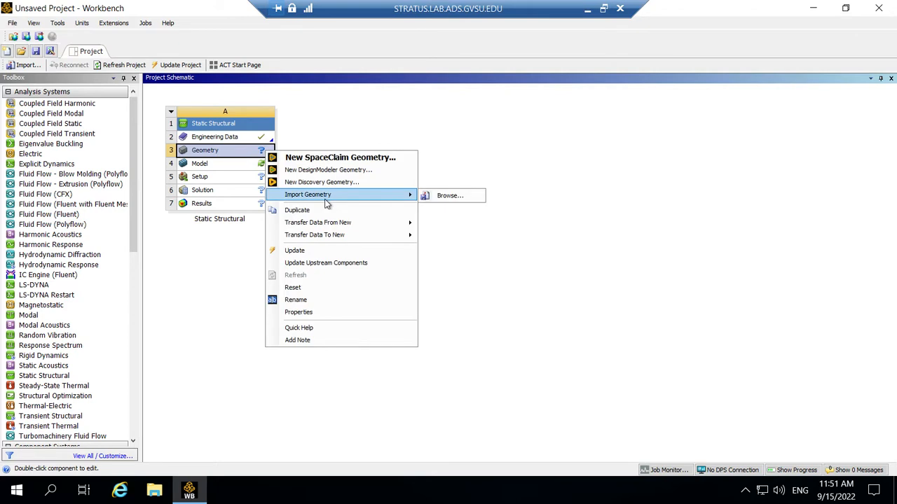
left_click(441, 197)
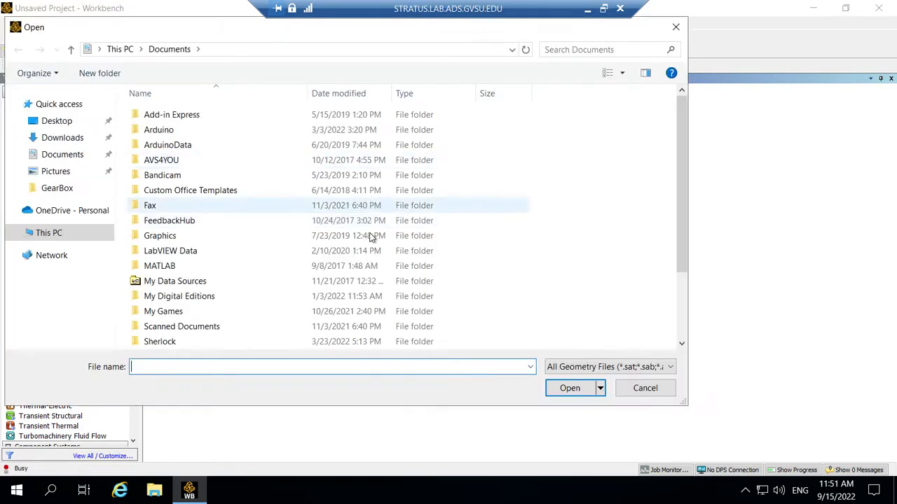
- Examine the CAD file types accepted for geometry import, and look through the Documents folder with only SOLIDWORKS files listed
left_click(630, 366)
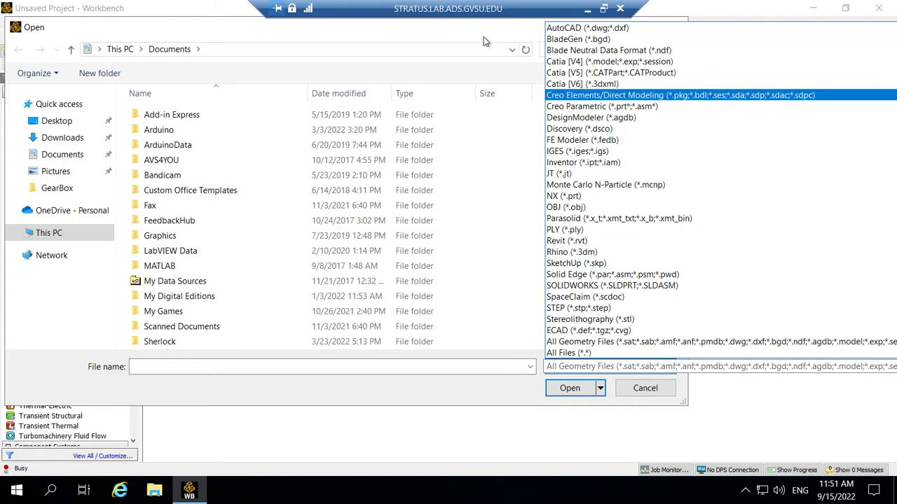
left_click(126, 50)
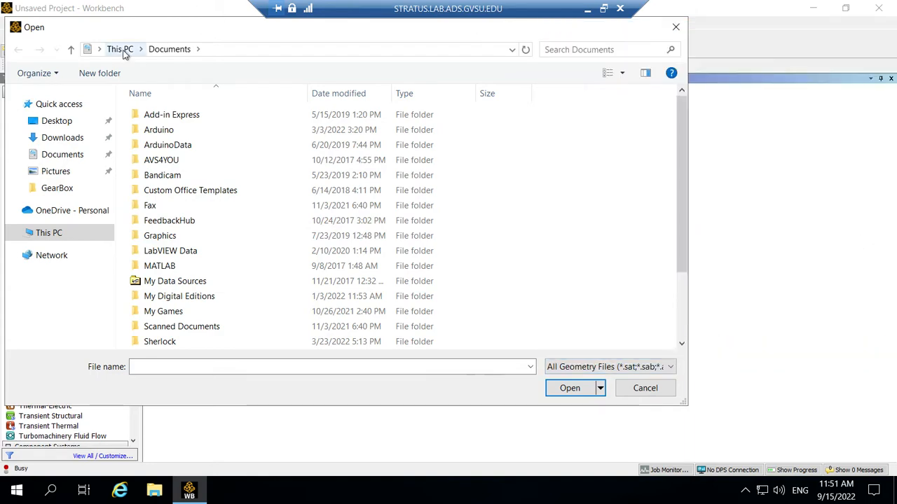
left_click(613, 366)
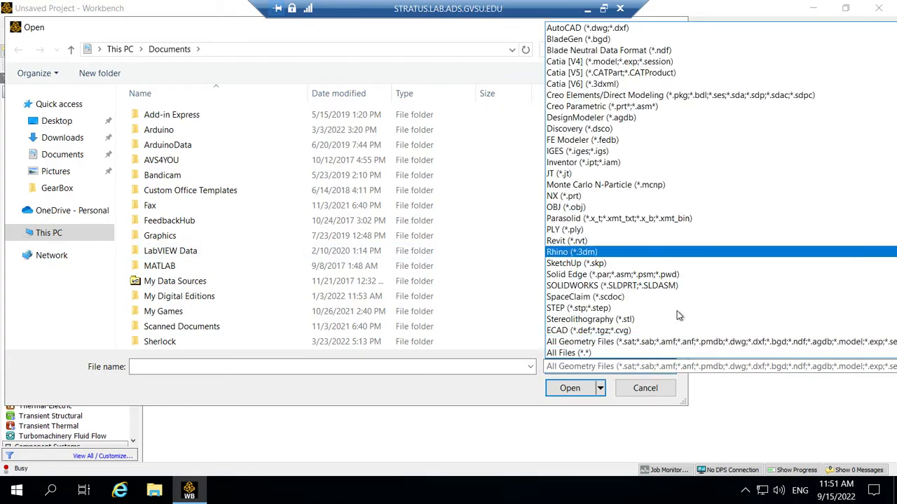
key("Down")
key("Down")
key("Down")
key("Down")
key("Down")
key("Down")
key("Down")
key("Down")
key("Down")
key("Down")
key("Down")
key("Down")
key("Down")
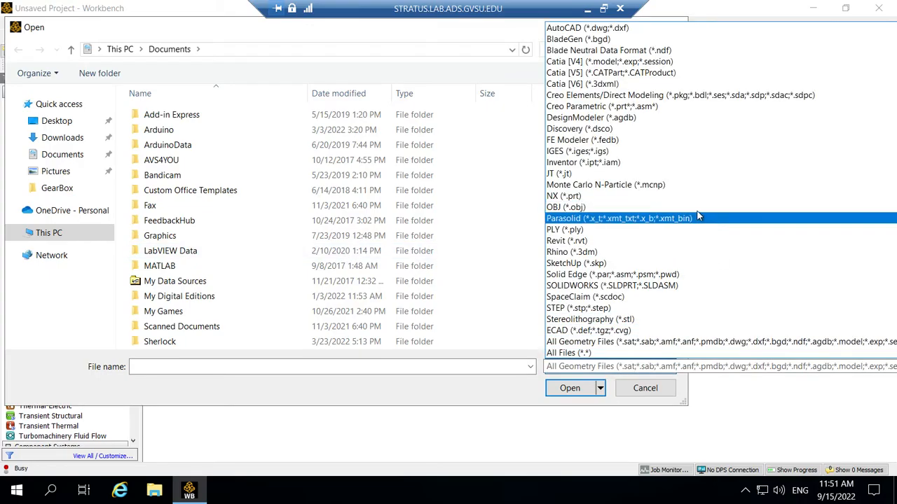
key("Up")
key("Up")
key("Up")
key("Up")
key("Up")
key("Up")
key("Up")
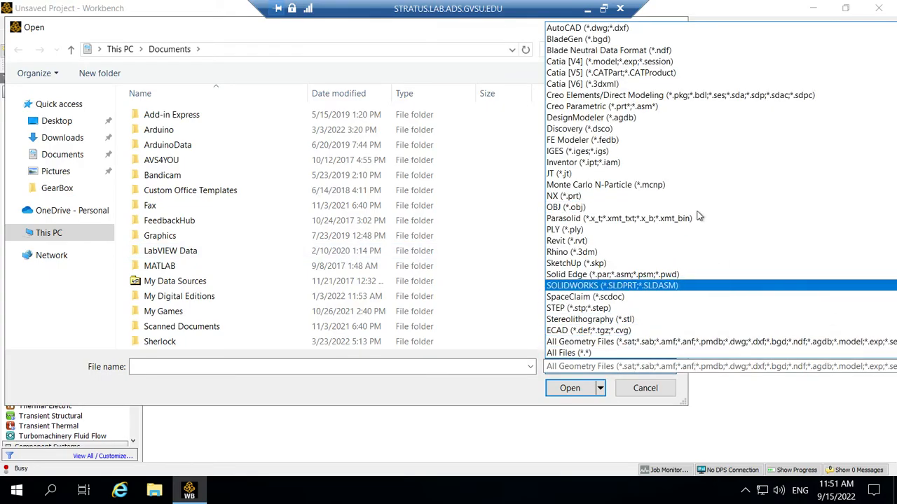
key("Down")
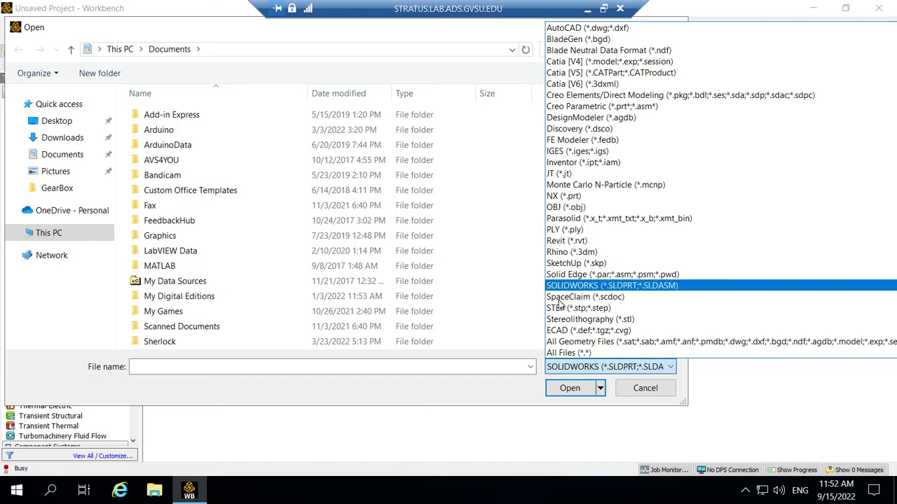
left_click(621, 289)
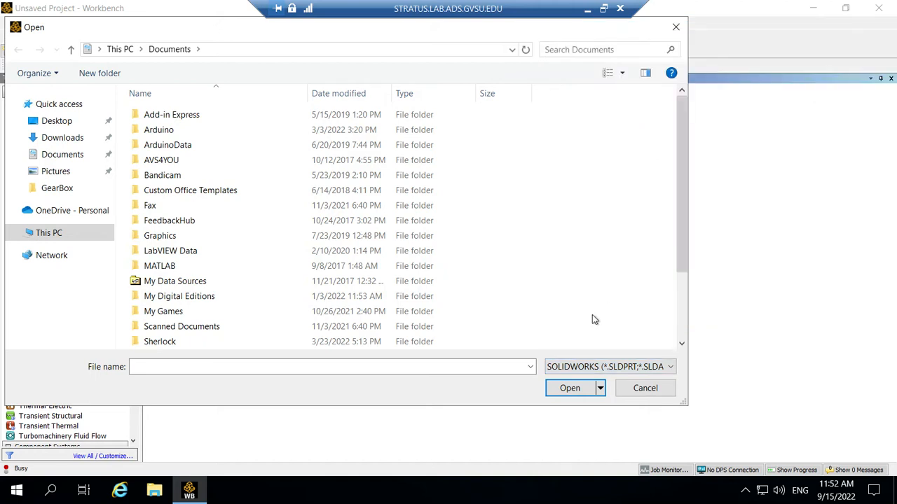
left_click_drag(682, 231, 665, 321)
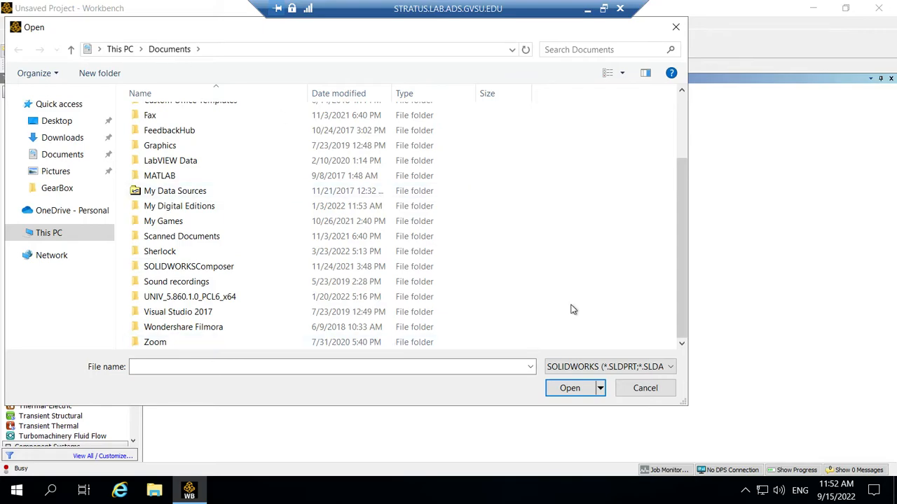
- Cancel the file import and open the Static Structural system's Geometry cell in SpaceClaim
left_click(645, 388)
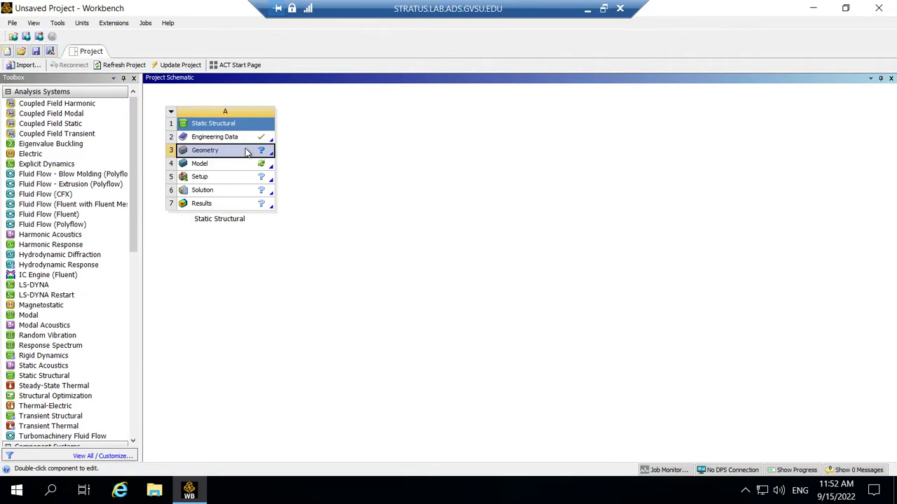
double_click(215, 155)
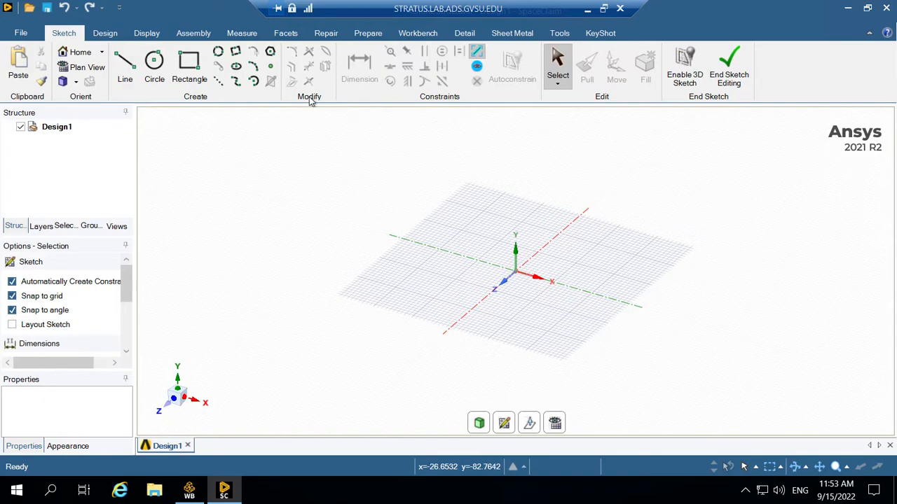
- Switch to the lab handout in Word, look over the procedure and the Figure 2 drawing, and return to SpaceClaim
left_click(586, 8)
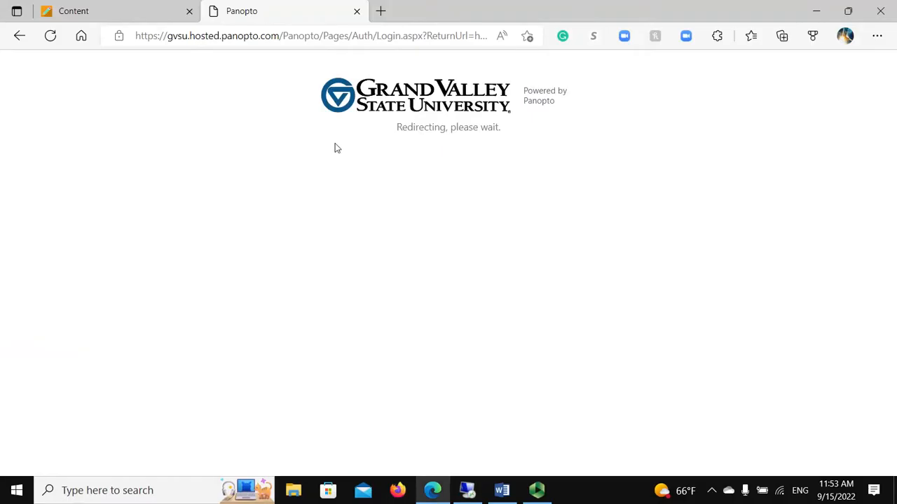
left_click(502, 491)
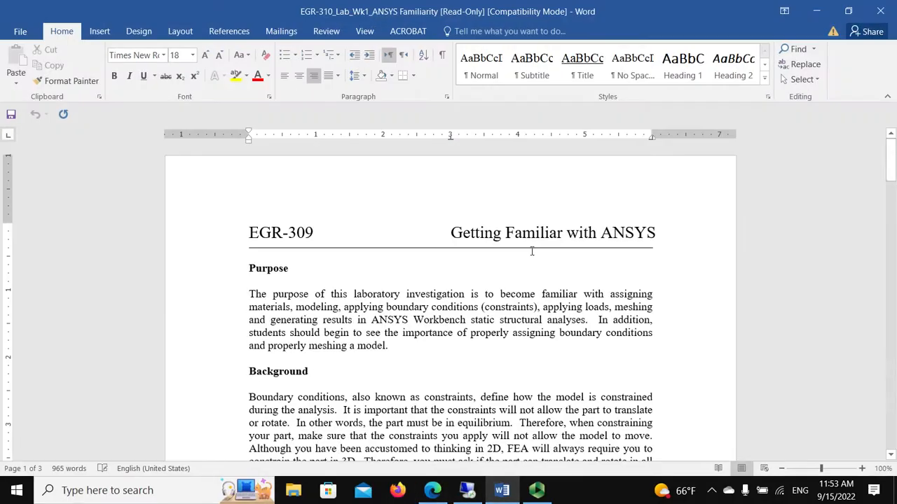
left_click_drag(891, 160, 891, 294)
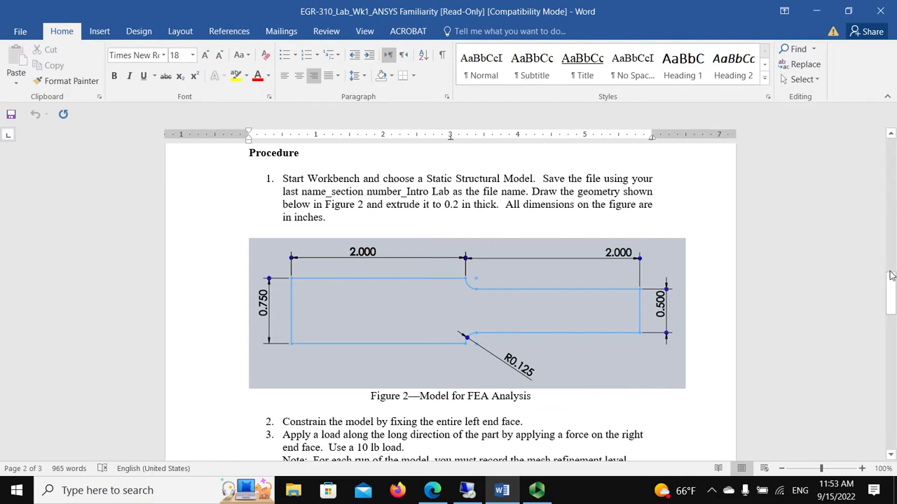
left_click(891, 280)
left_click_drag(891, 280, 891, 353)
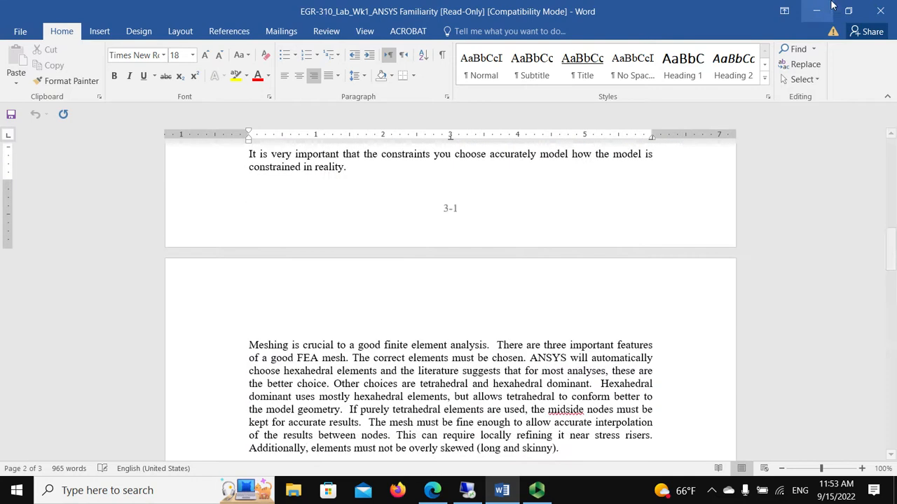
left_click(814, 11)
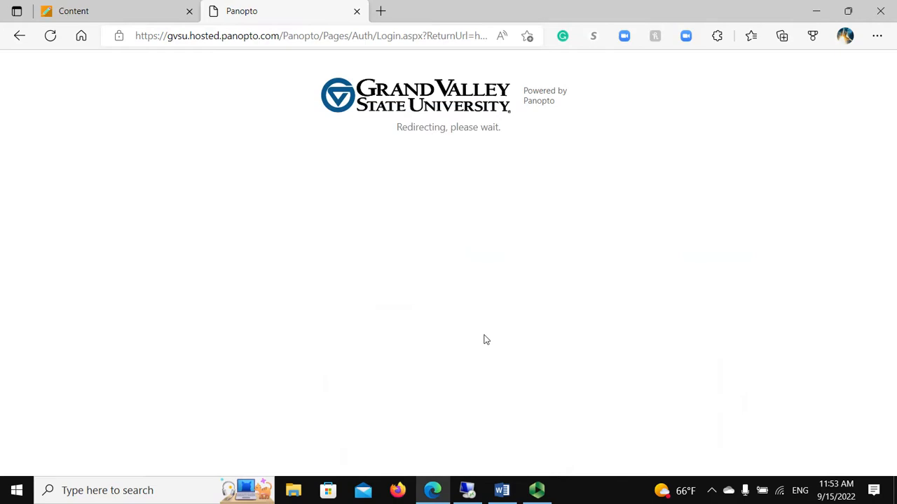
left_click(507, 495)
left_click(468, 493)
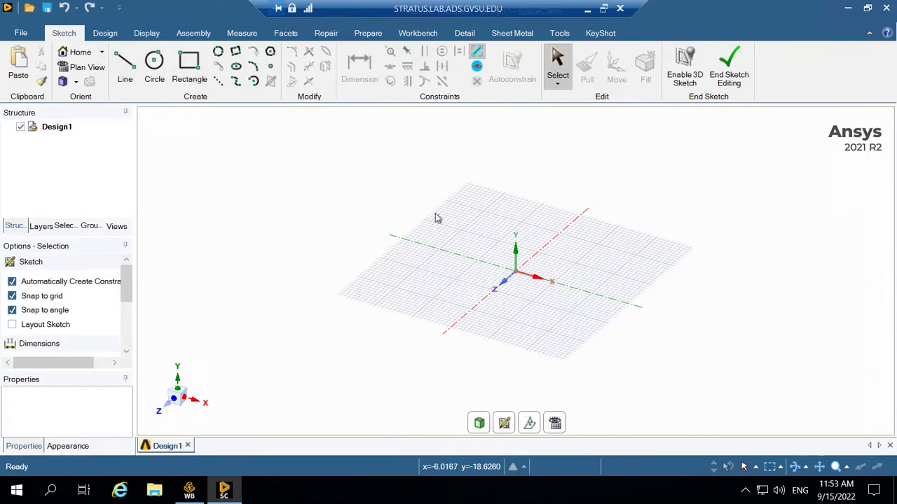
- Start the Line tool, recheck the Figure 2 dimensions and their units in the Word handout, and return to SpaceClaim
left_click(127, 64)
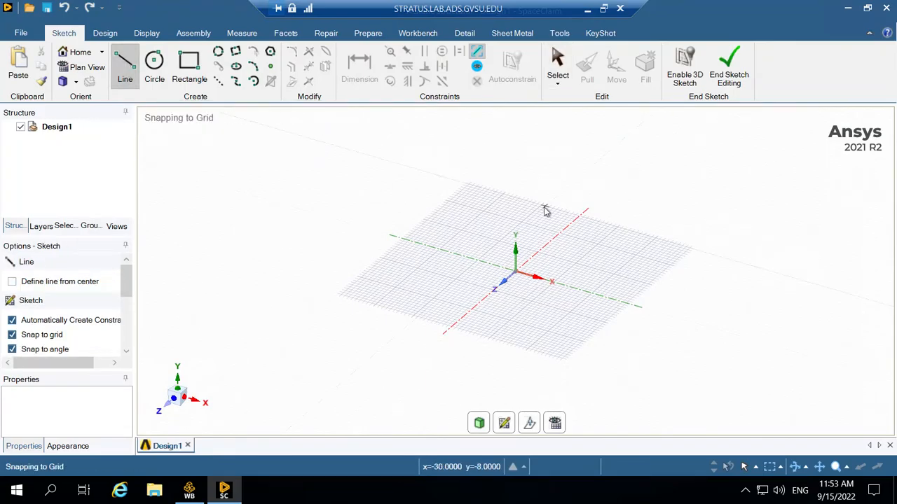
left_click(587, 8)
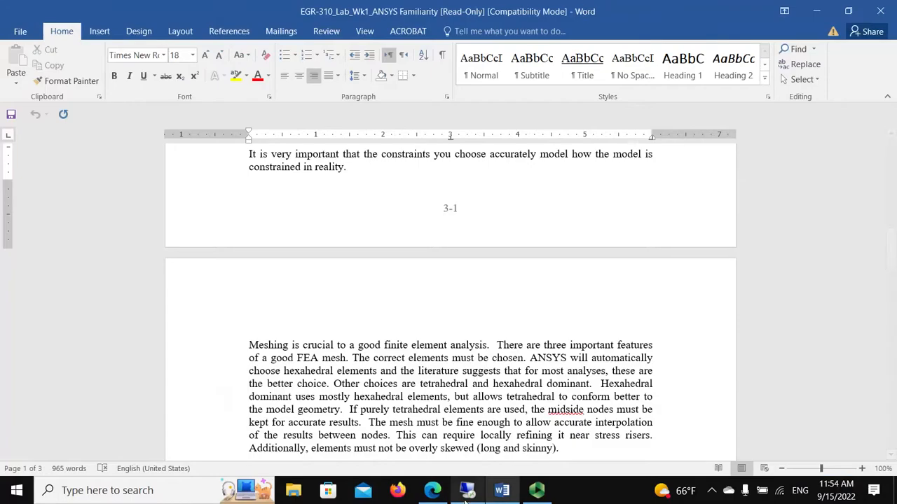
left_click(432, 490)
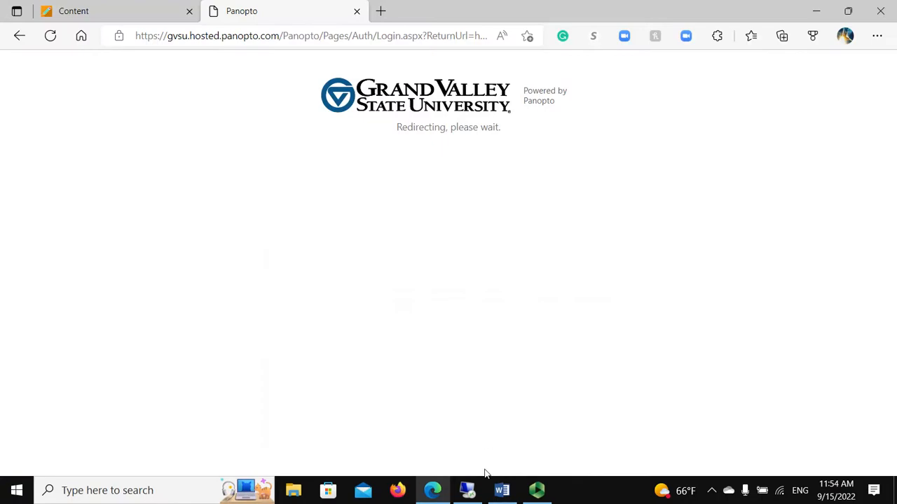
left_click(502, 490)
left_click_drag(889, 249, 893, 305)
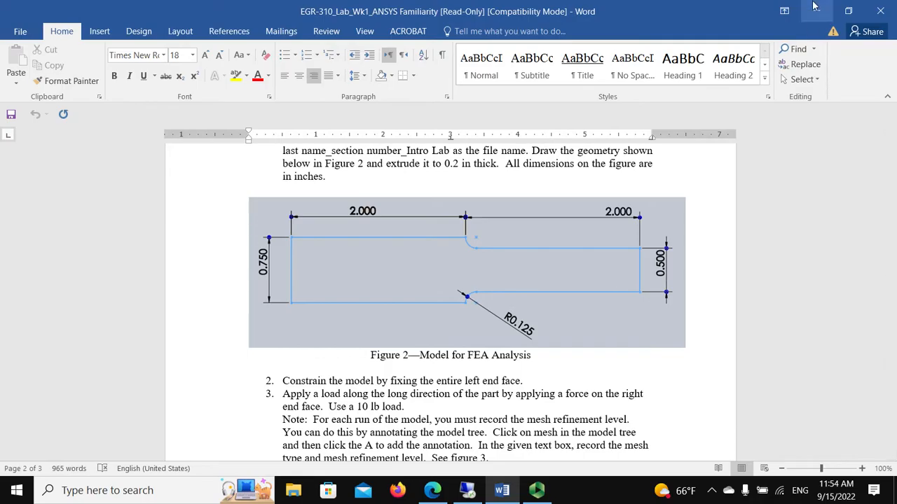
left_click_drag(891, 302, 891, 299)
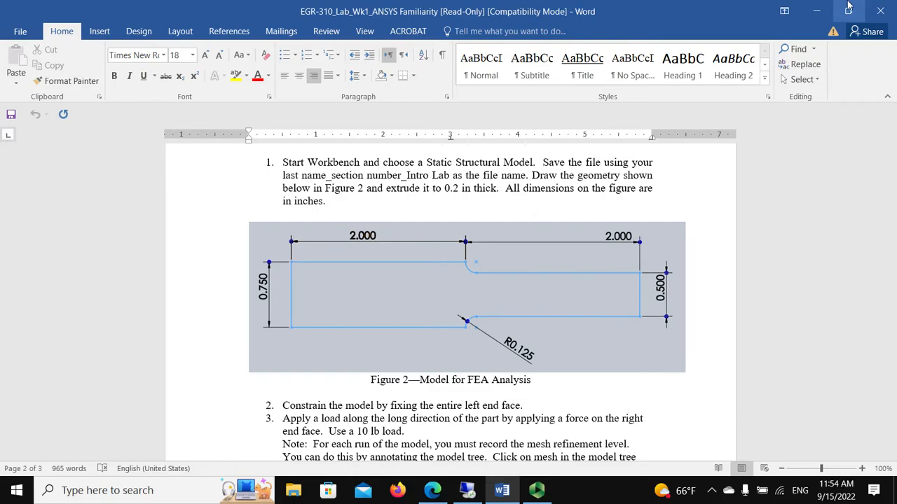
left_click(816, 11)
left_click(466, 490)
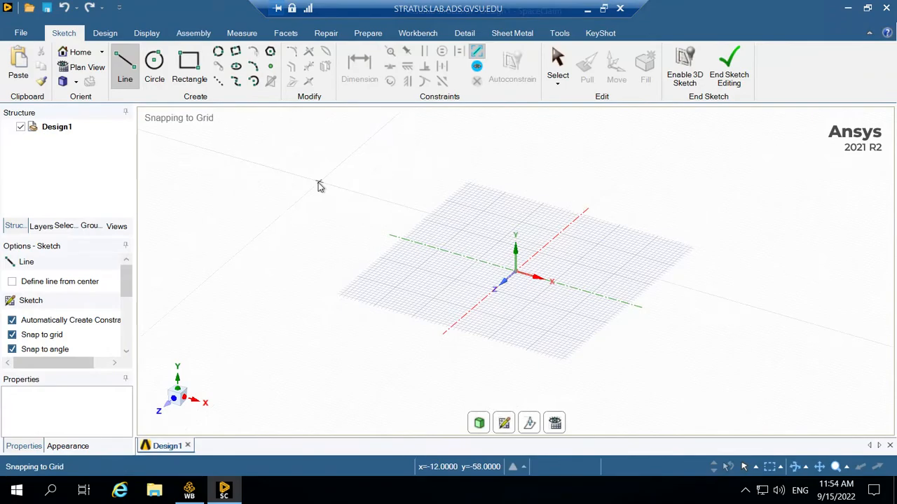
left_click(119, 10)
left_click(119, 10)
left_click(119, 10)
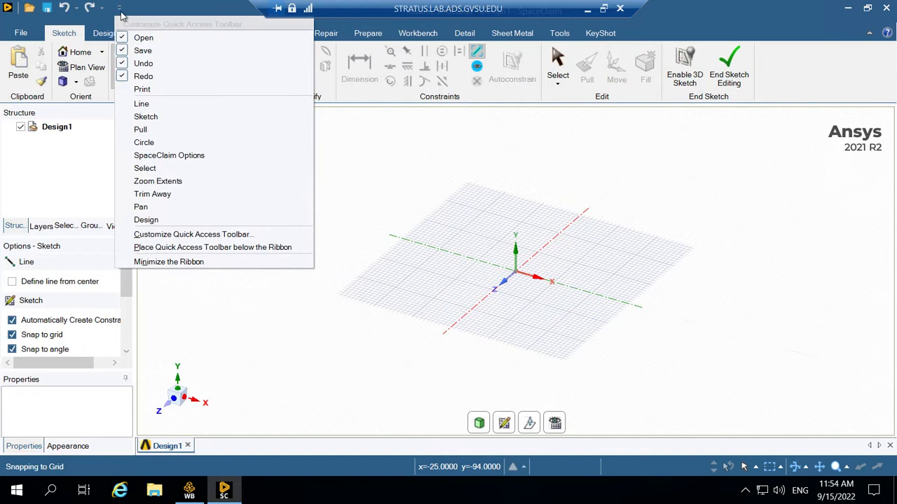
left_click(360, 169)
- Set this document's units to Imperial with inches in the SpaceClaim options, and discard the unfinished line
left_click(20, 36)
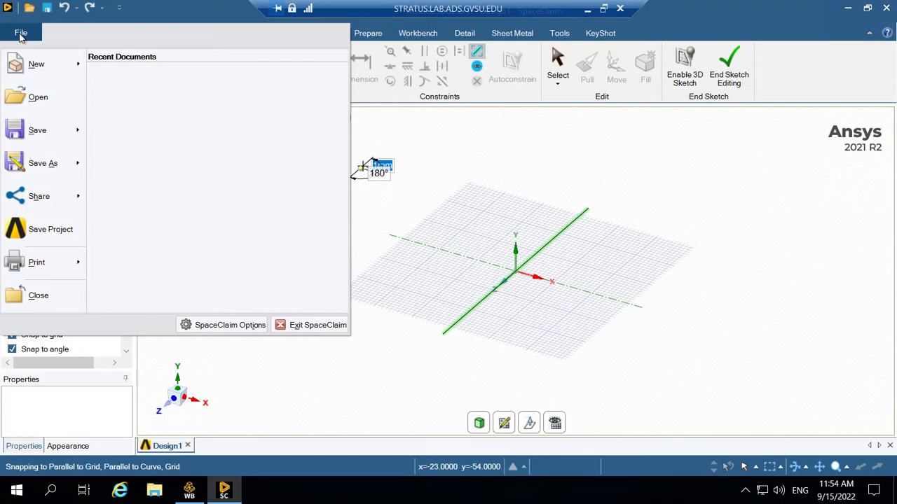
left_click(213, 327)
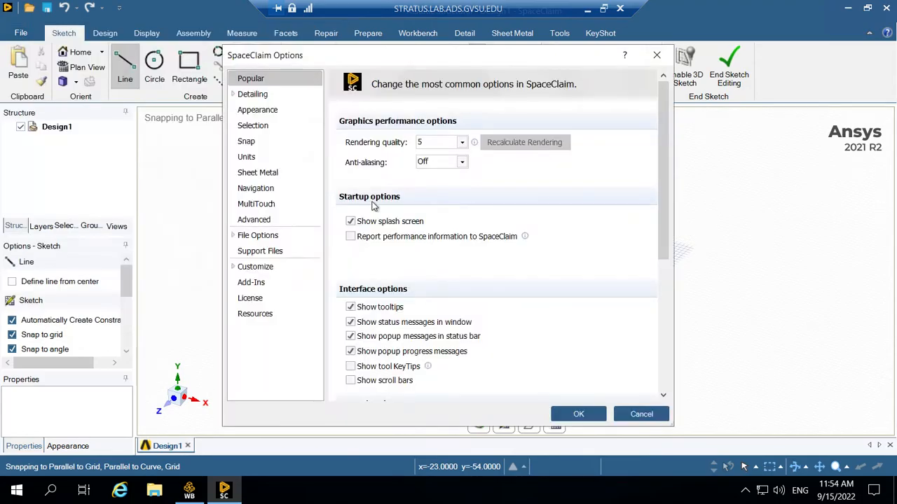
left_click(247, 159)
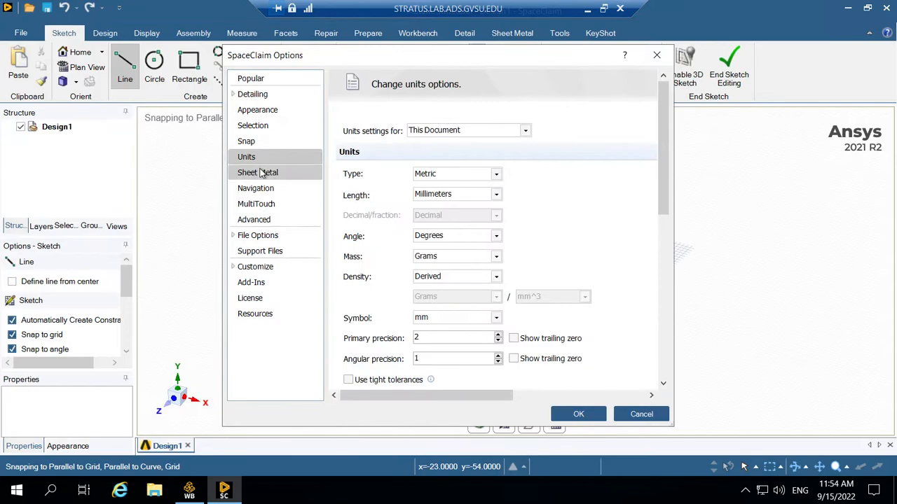
left_click(478, 177)
left_click(460, 186)
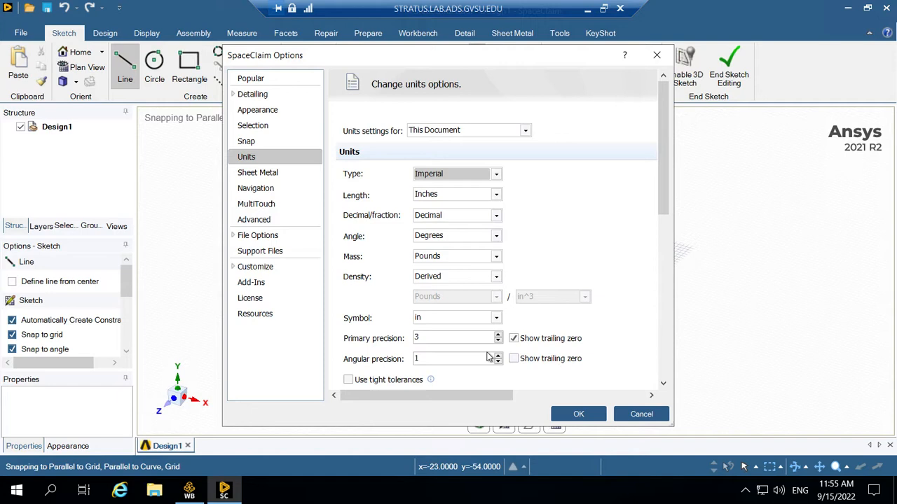
left_click(578, 414)
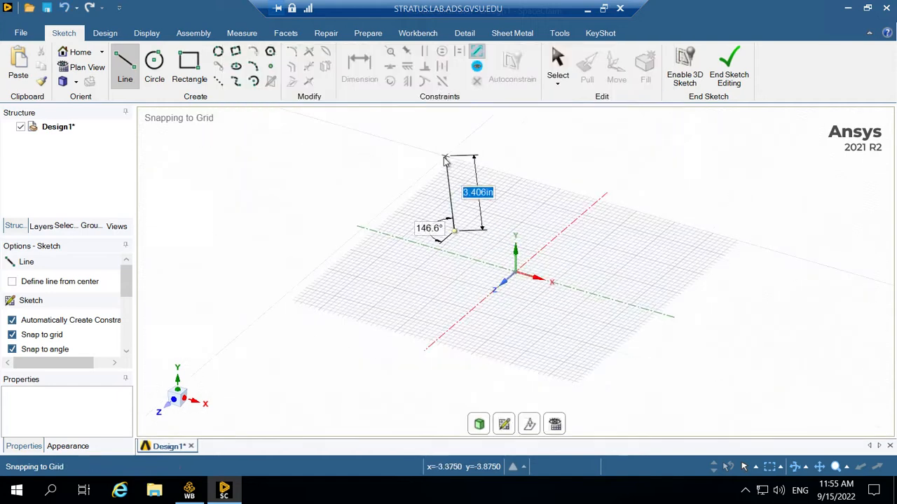
key("Escape")
key("Escape")
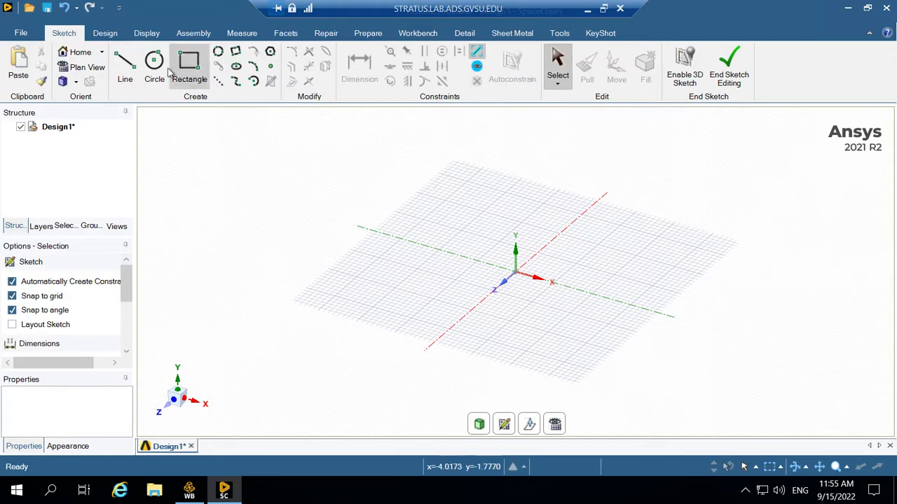
- Sketch a 0.75 in line from the origin along the negative Z direction, and end the line chain
left_click(123, 63)
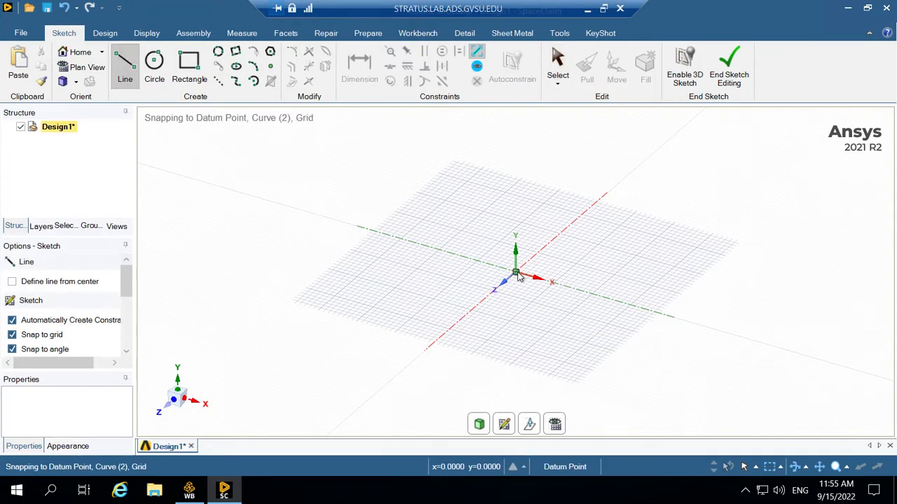
left_click(516, 274)
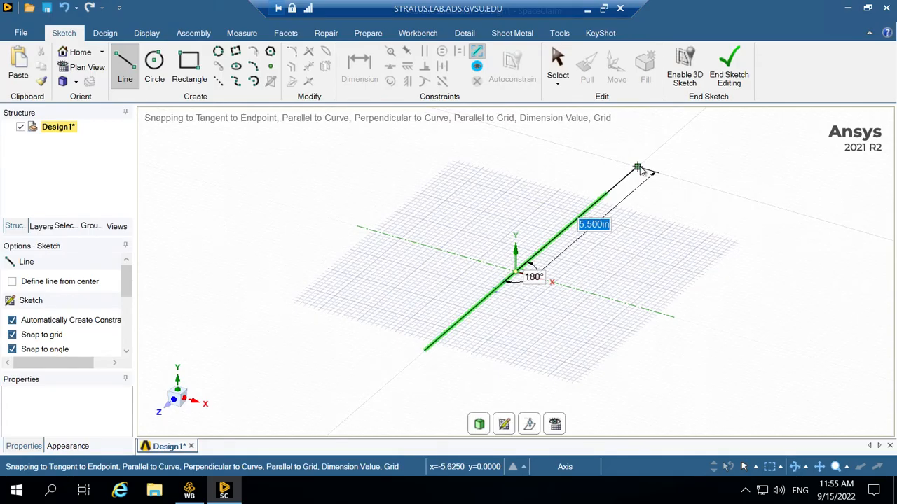
key("BackSpace")
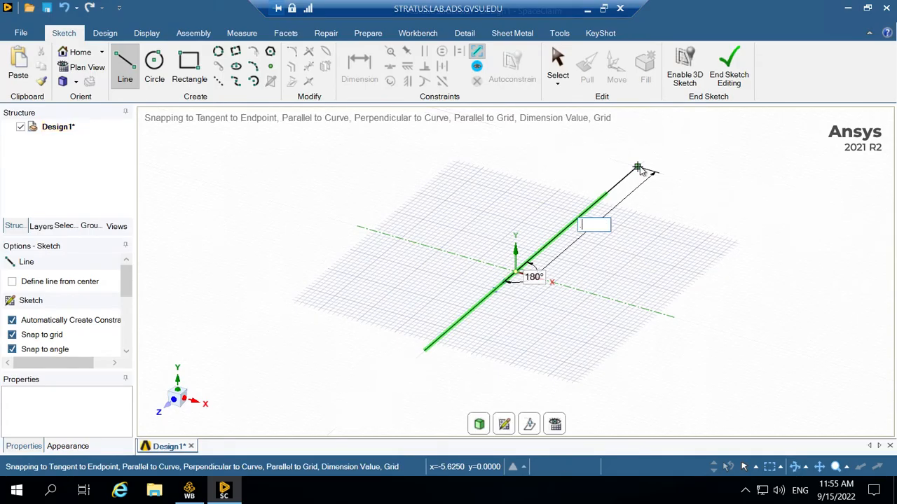
type(".75")
key("Return")
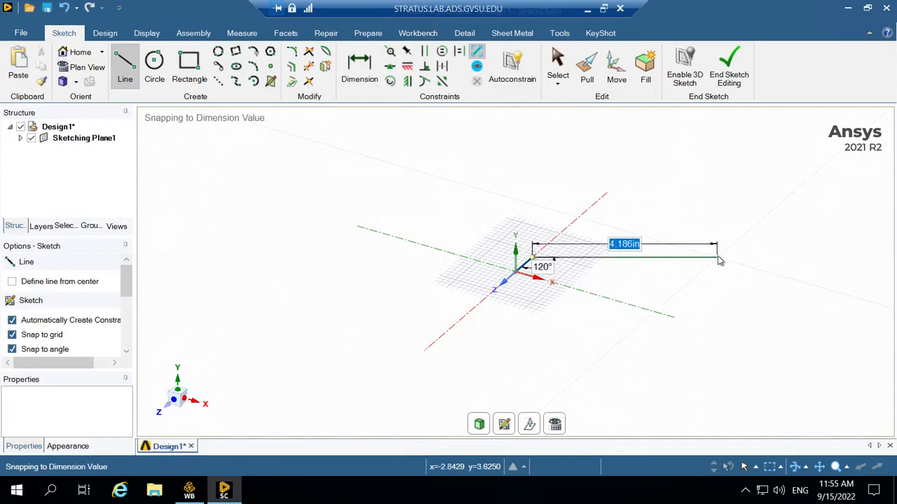
key("Escape")
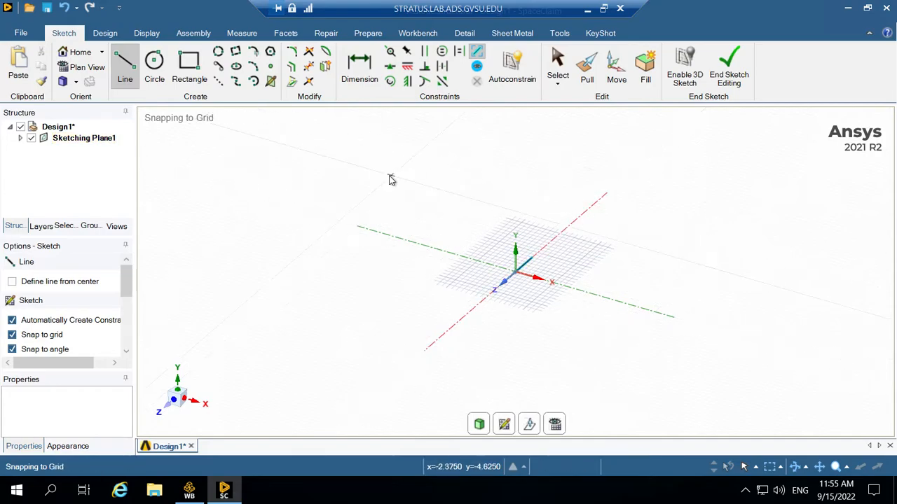
- Sketch a 2 in line along positive X from the far end of the 0.75 in line, perpendicular to it, and end the chain
right_click(391, 178)
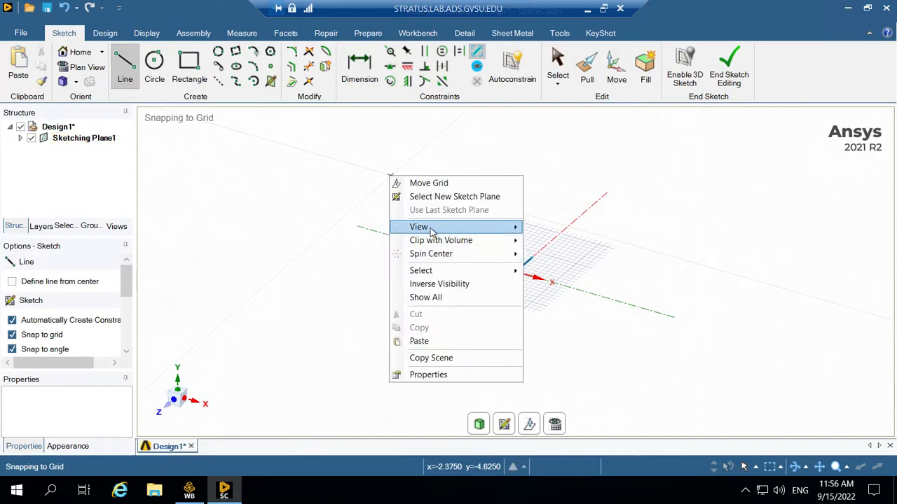
mouse_move(432, 232)
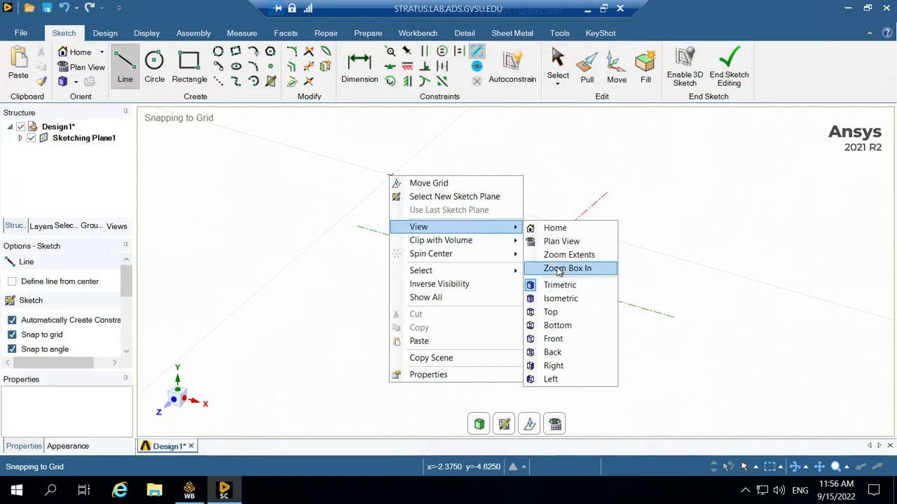
left_click(559, 269)
left_click_drag(490, 230, 645, 330)
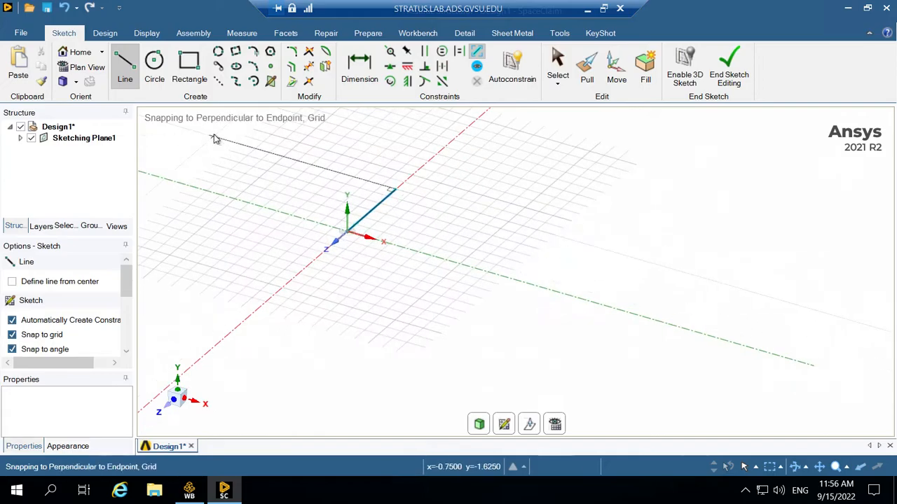
left_click(121, 66)
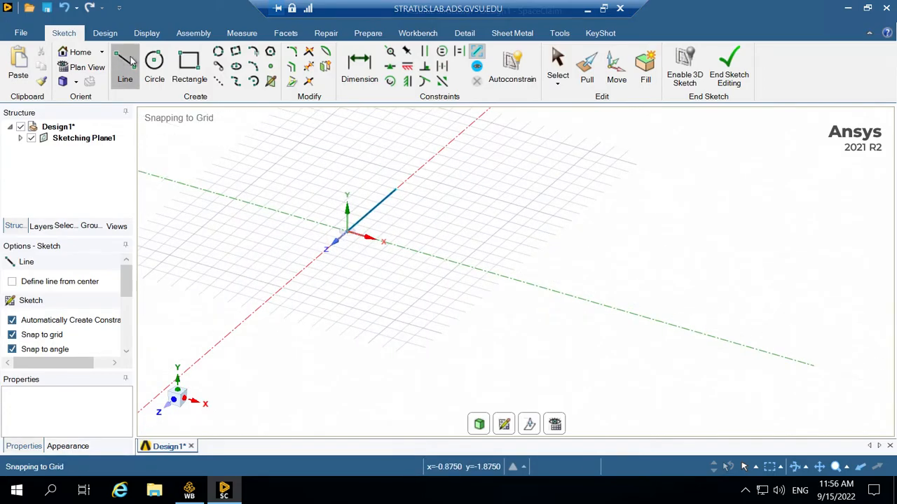
left_click(397, 191)
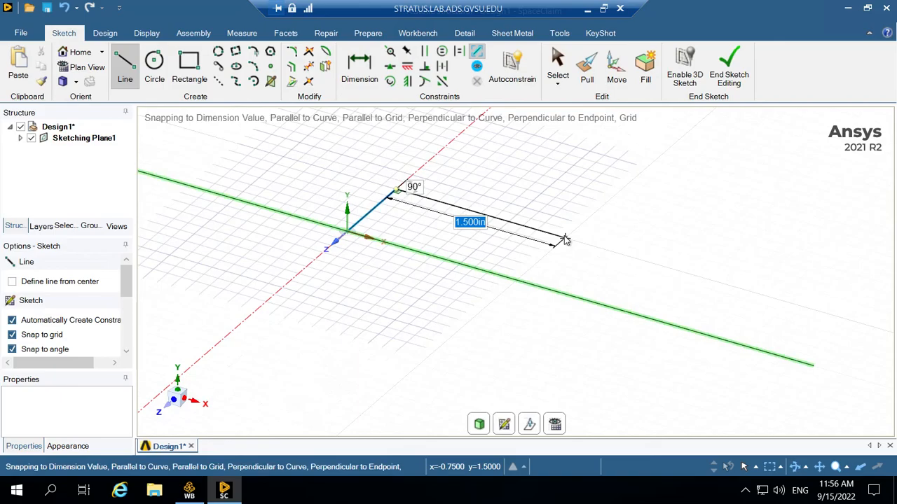
type("2")
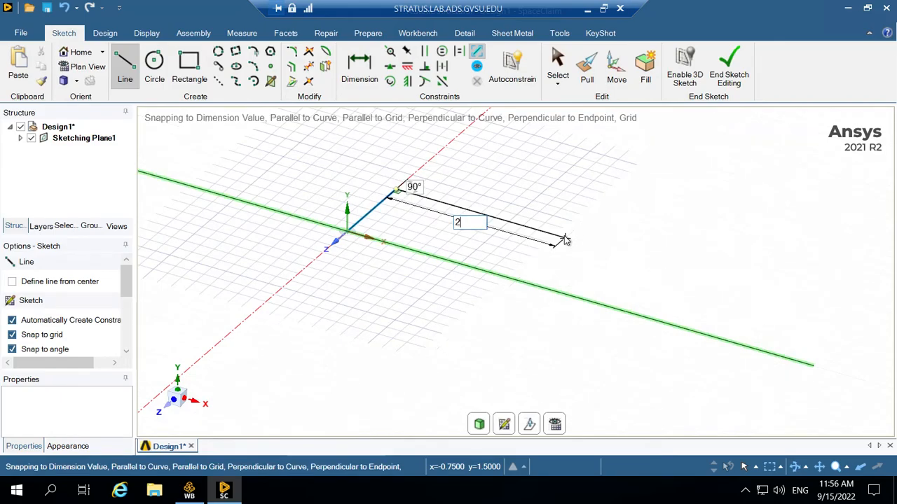
key("Return")
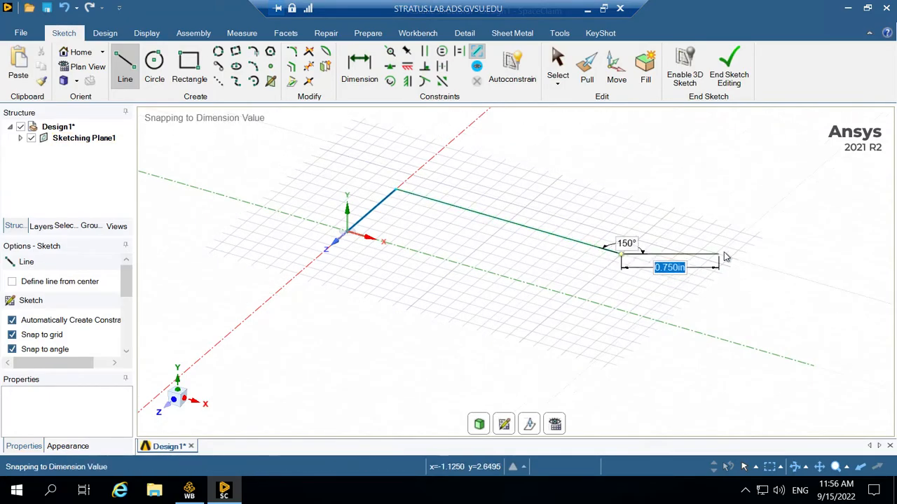
key("Escape")
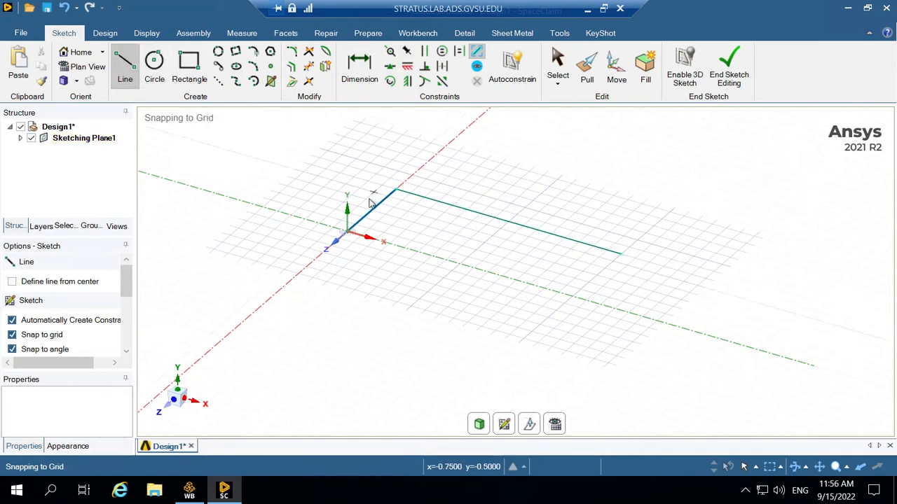
- Sketch a line from the origin along the positive X axis, matching the 2 in length of the opposite edge, and end the chain
left_click(347, 233)
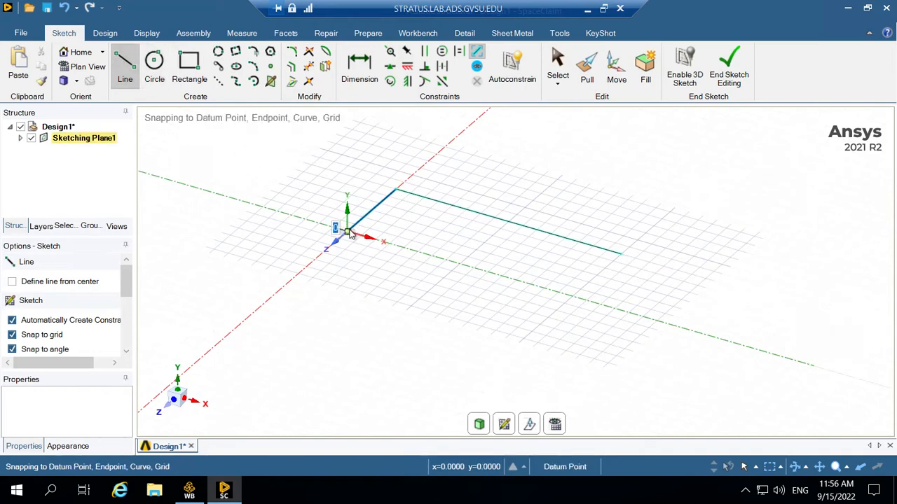
left_click(571, 299)
key("Escape")
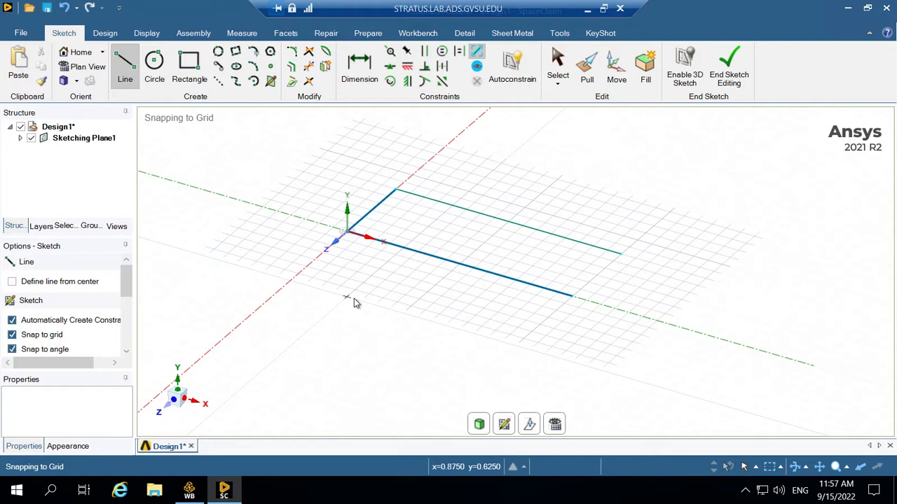
left_click(347, 232)
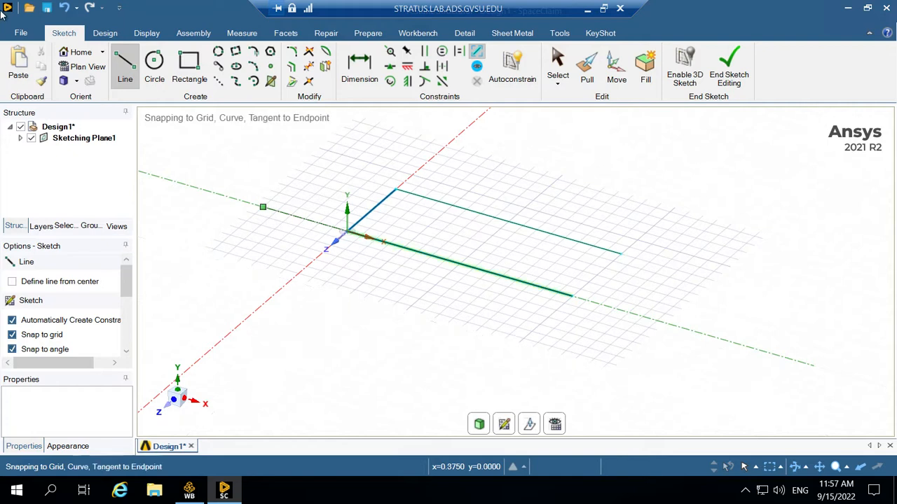
- From the free end of the rear 2 in edge, sketch a 0.125 in inward step, followed by a 2 in line along positive X
left_click(126, 70)
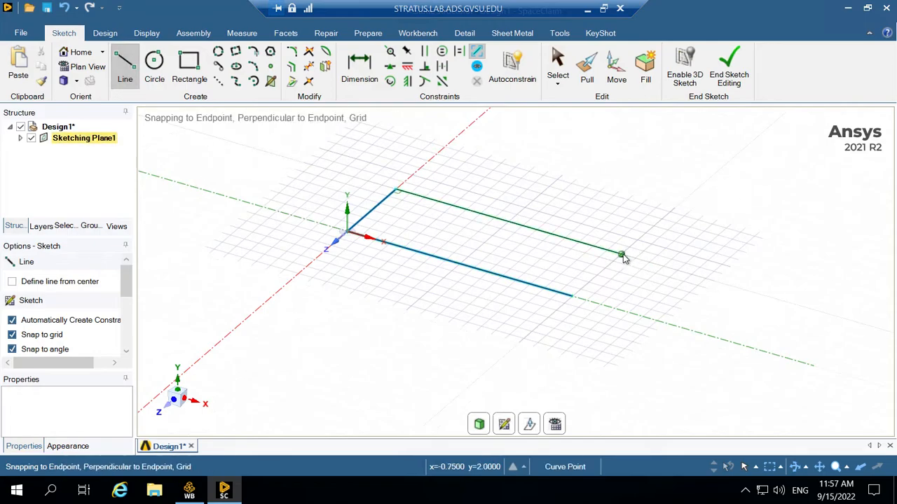
left_click(622, 255)
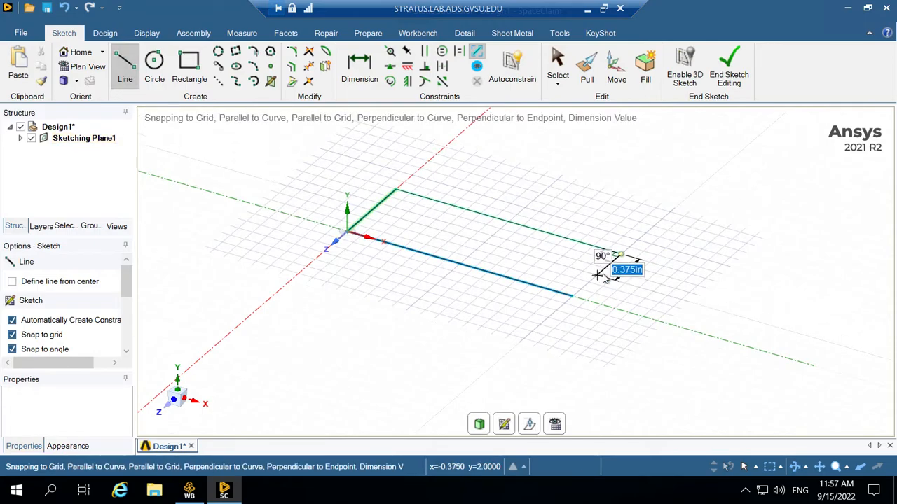
key("BackSpace")
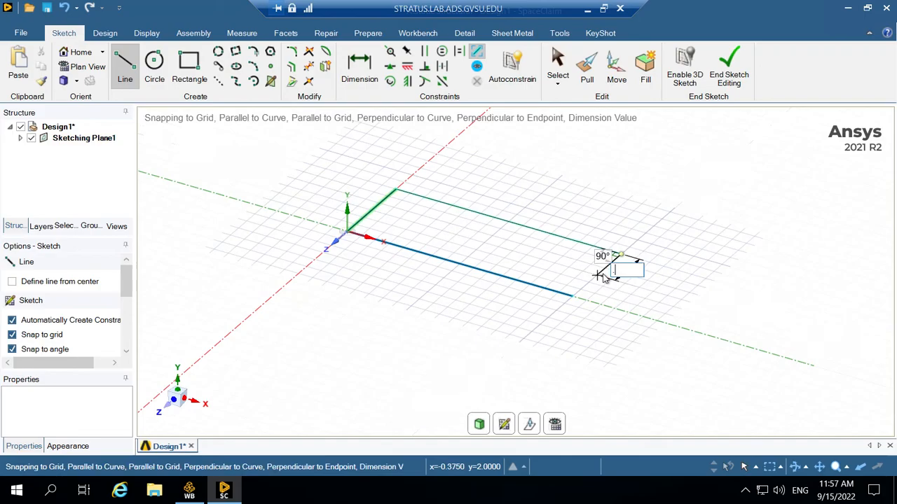
key("Return")
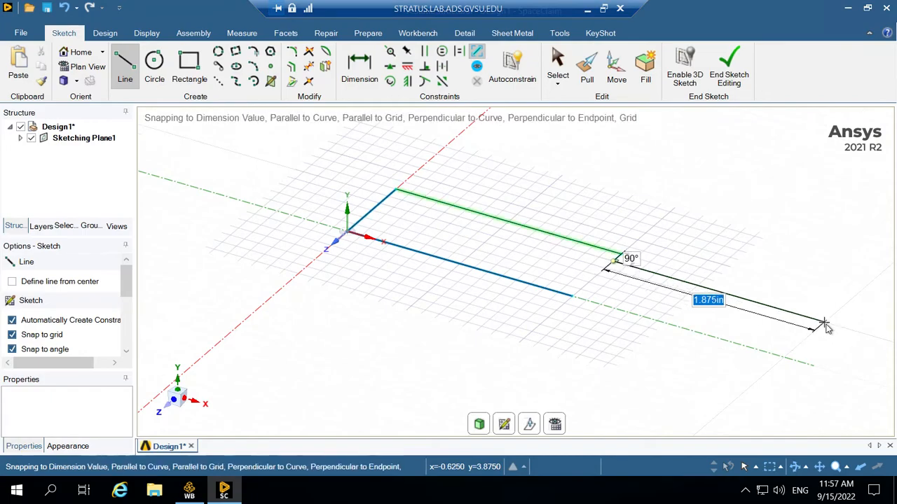
type("2")
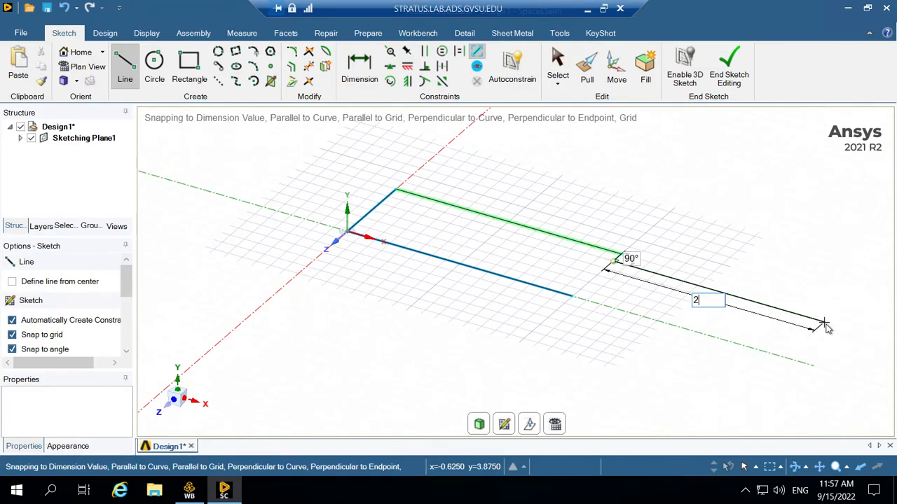
key("Return")
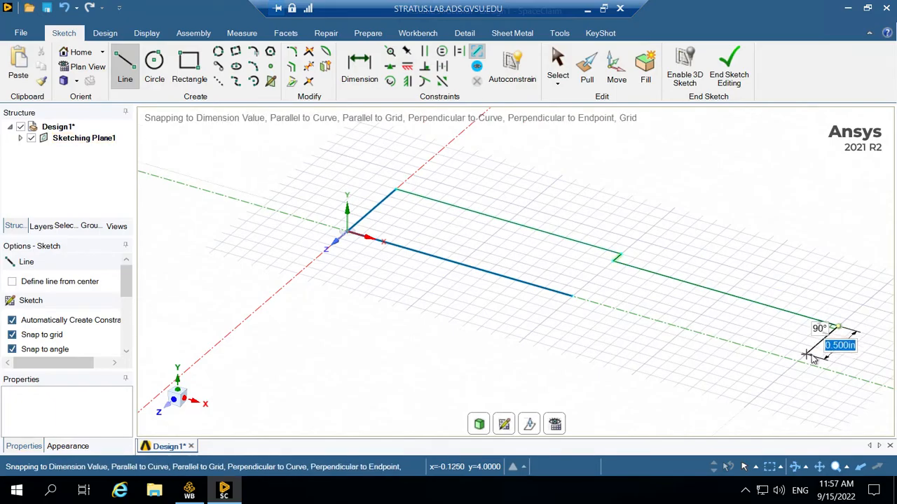
- Complete the narrow section with a 0.5 in end edge and a 2 in return line, and close the profile with the front step
key("BackSpace")
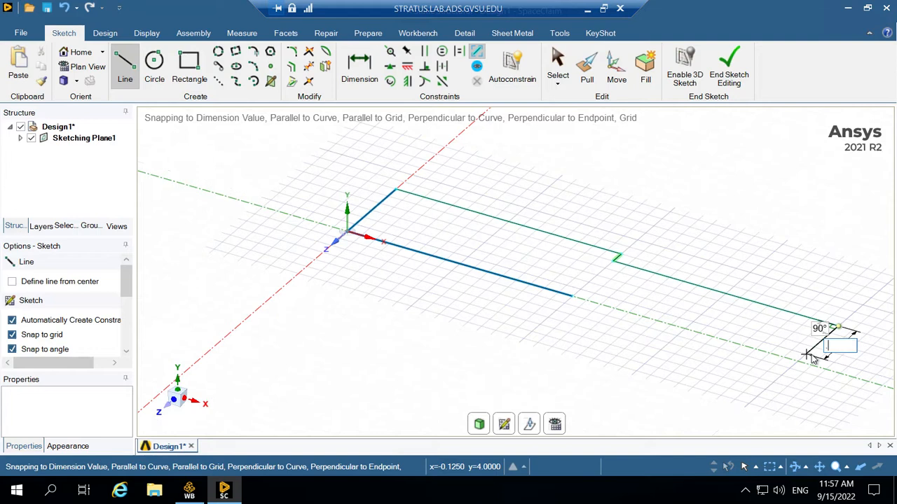
key("Return")
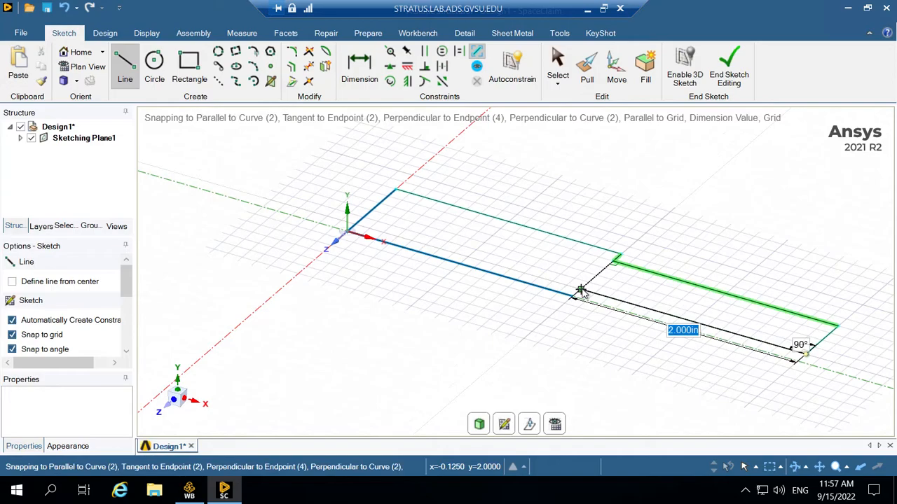
left_click(581, 291)
key("Escape")
key("Escape")
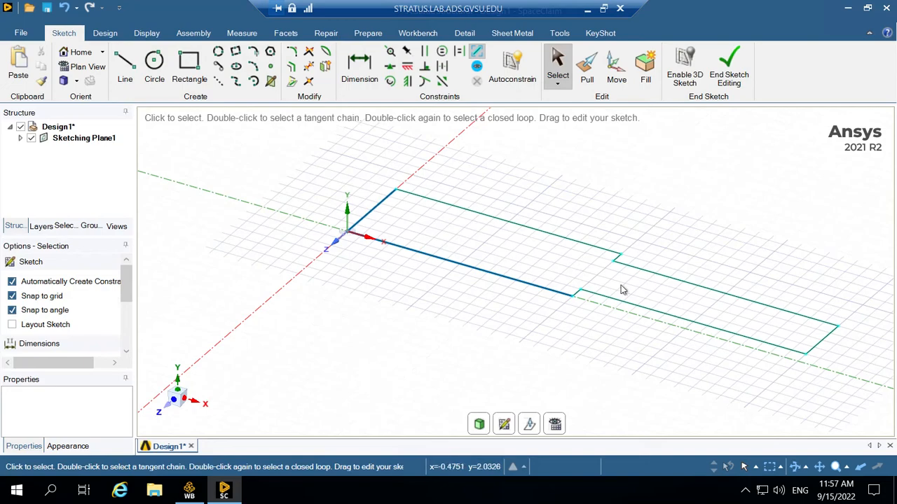
- Switch to the Word handout, check the step radius in the Figure 2 drawing, and return to SpaceClaim
left_click(578, 292)
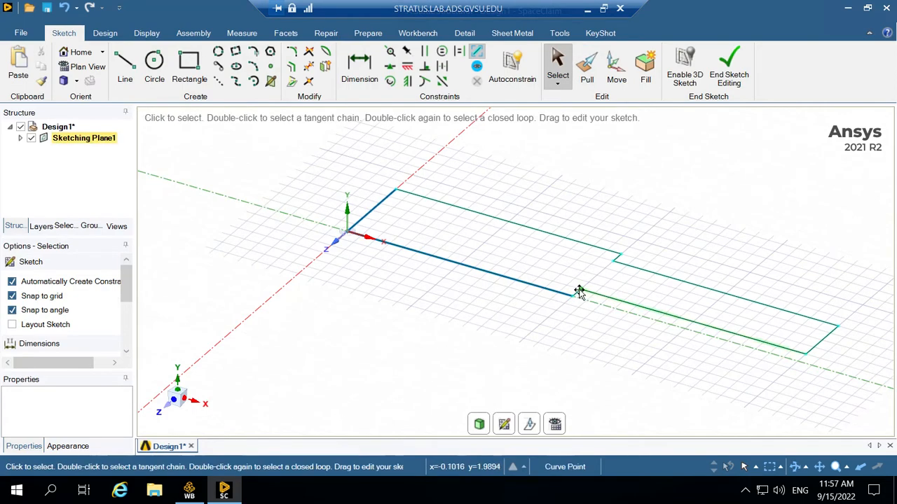
left_click(589, 12)
left_click(501, 490)
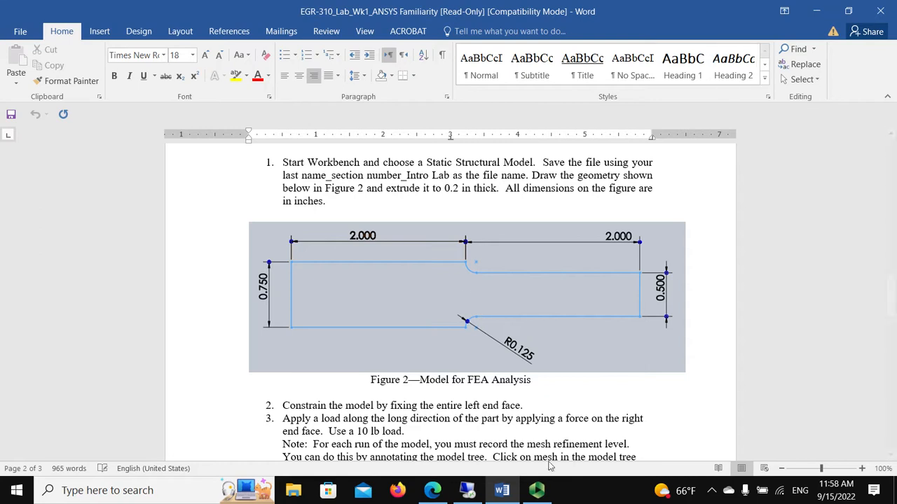
left_click(538, 491)
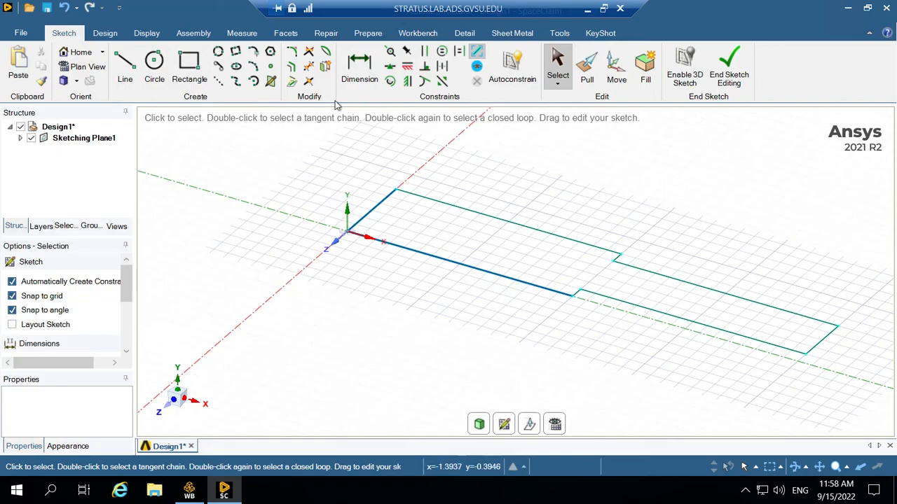
- Sketch a 90° arc of 0.125 in diameter at the rear step, from the short edge's midpoint tangent to the narrow section's edge
right_click(535, 158)
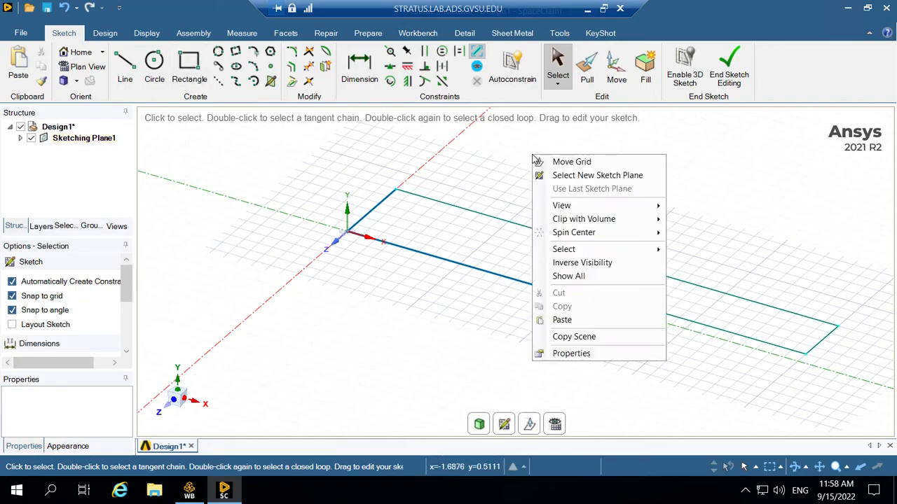
mouse_move(561, 208)
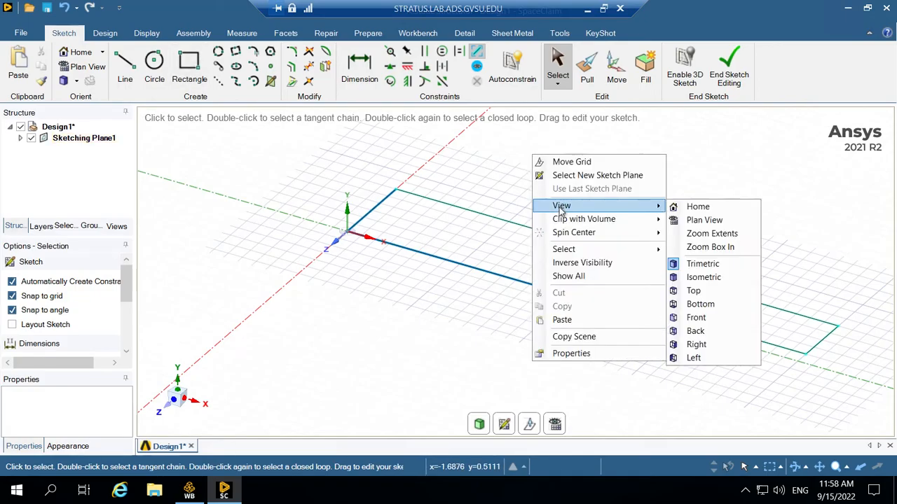
left_click(684, 247)
left_click_drag(596, 234, 644, 282)
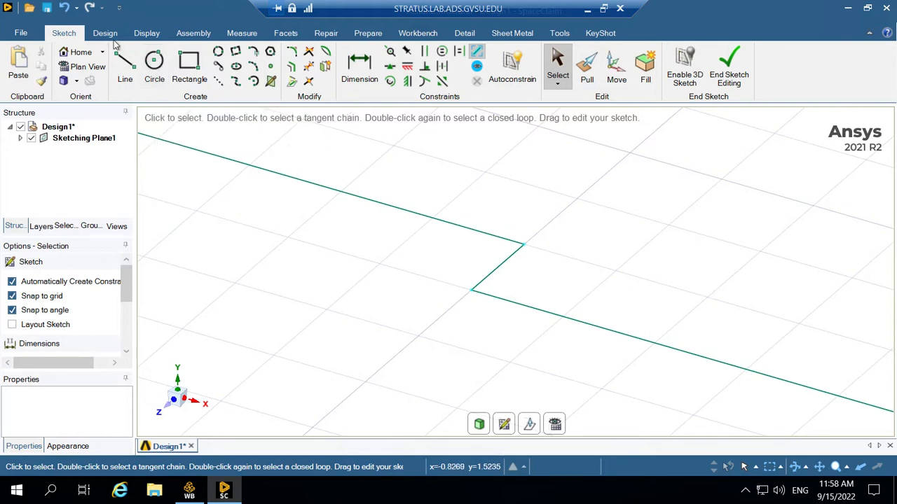
left_click(154, 66)
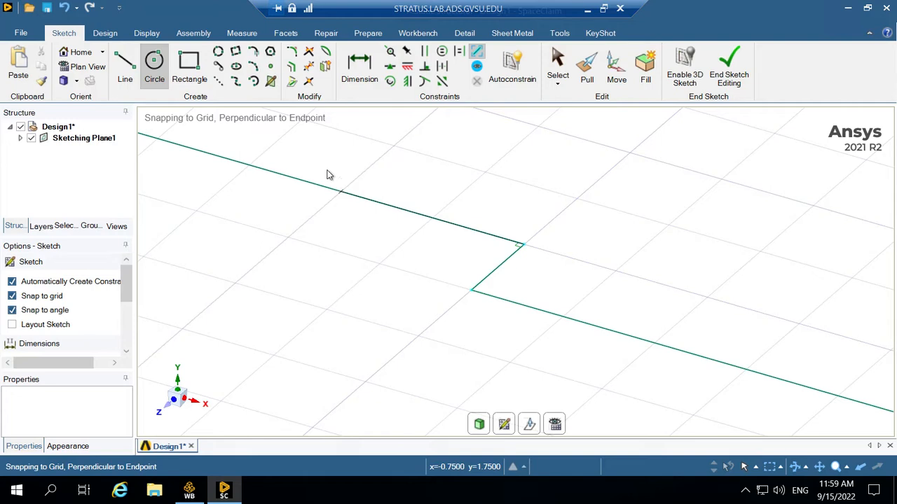
left_click(155, 80)
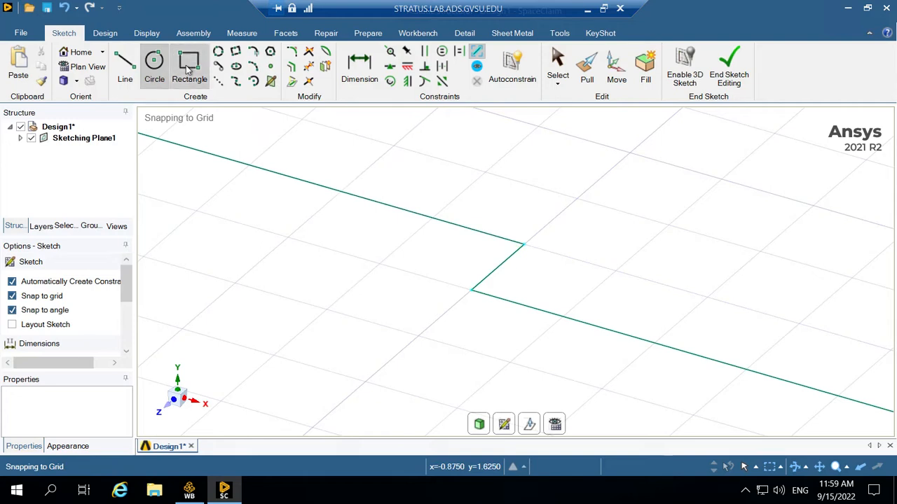
left_click(251, 57)
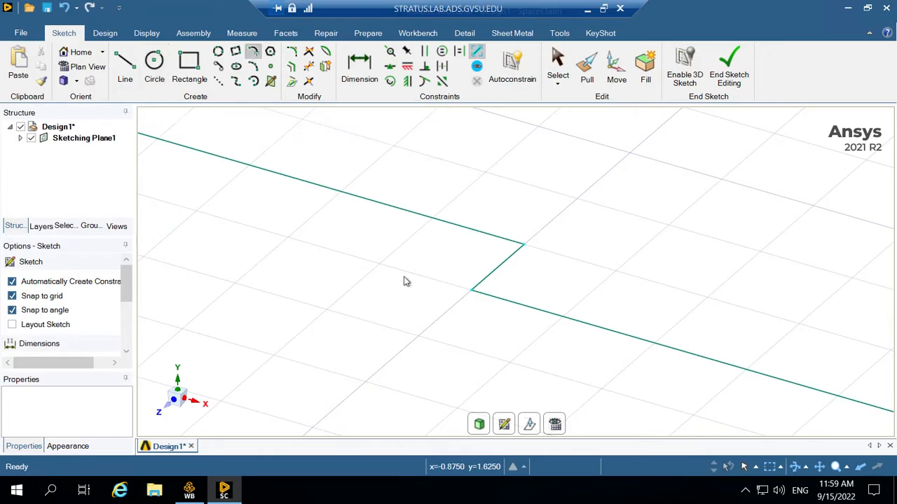
left_click(501, 267)
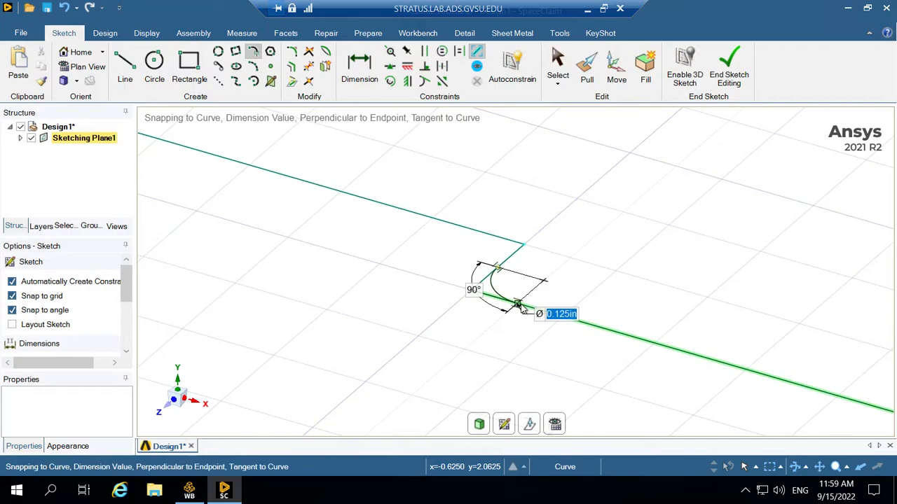
left_click(519, 305)
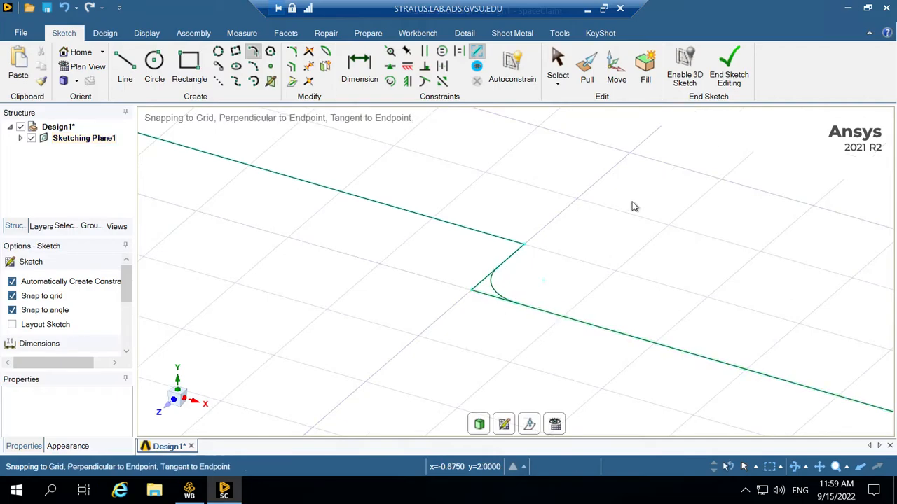
left_click(494, 277)
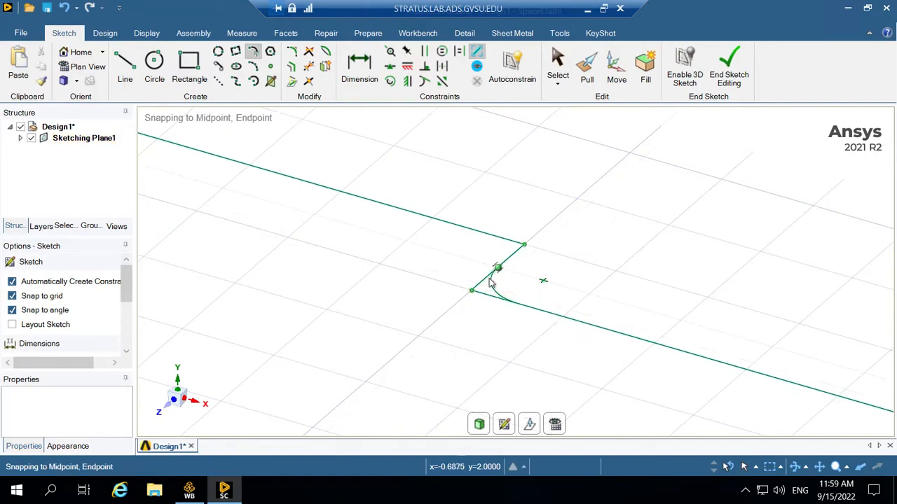
left_click(490, 288)
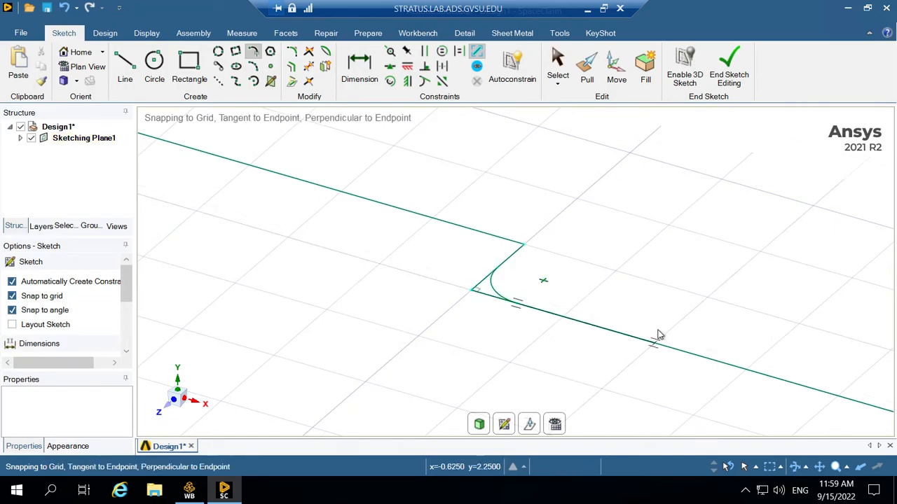
left_click(494, 289)
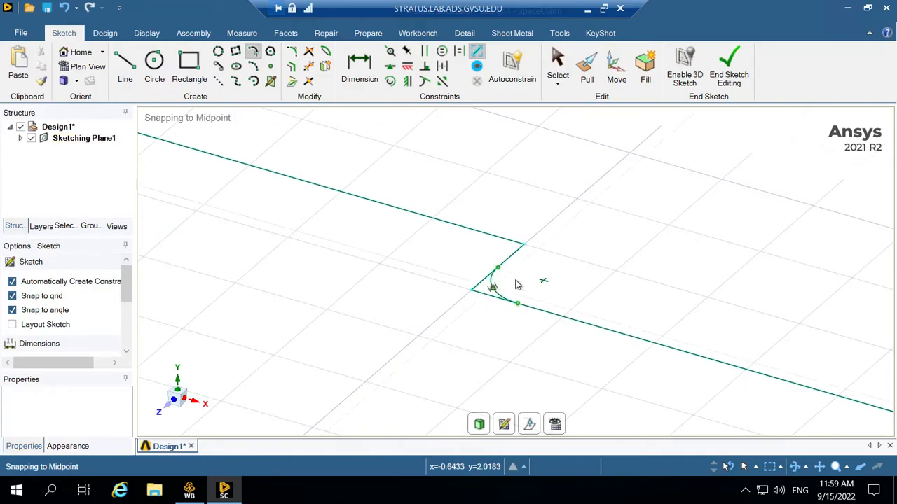
key("Escape")
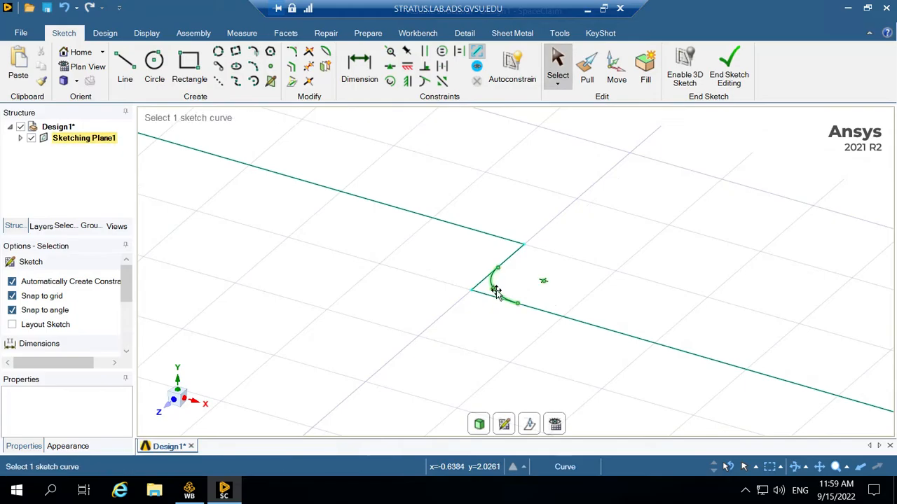
- Replace the small arc at the rear step with a tangent 90° arc of 0.25 in diameter from the wide edge's end to the narrow section's edge
left_click(496, 291)
key("Delete")
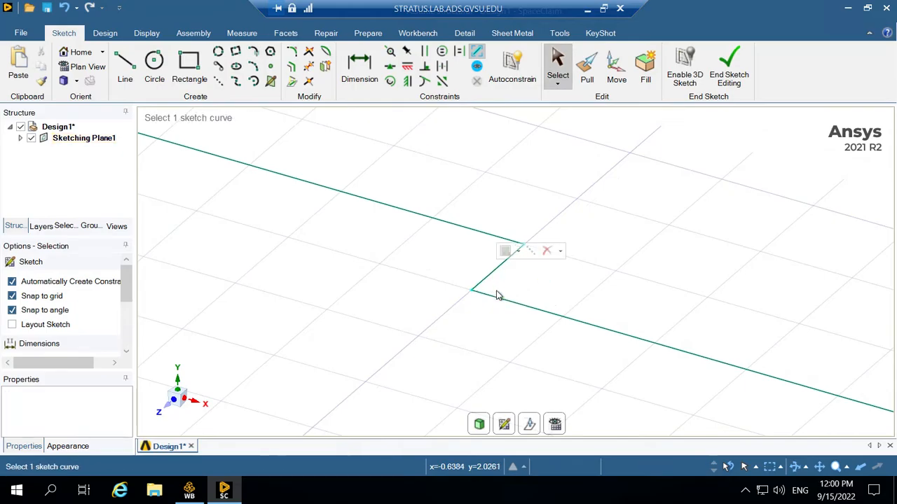
left_click(253, 51)
left_click(522, 246)
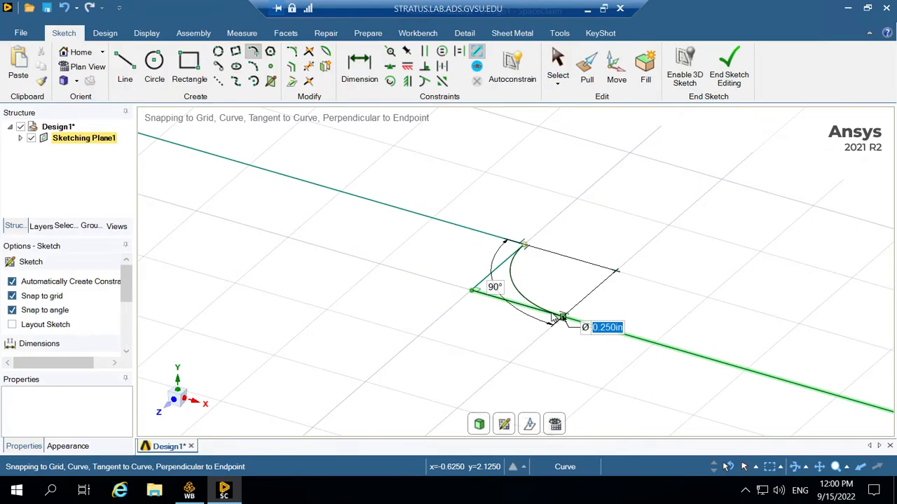
left_click(563, 320)
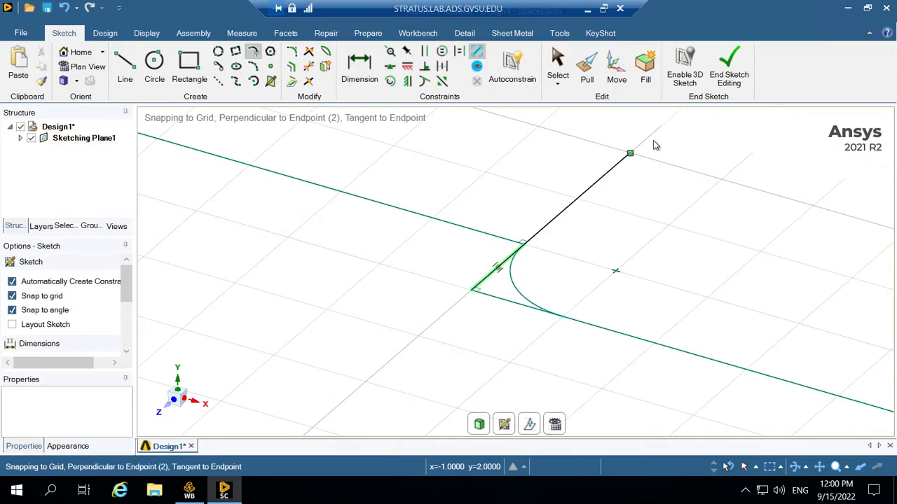
key("Escape")
key("s")
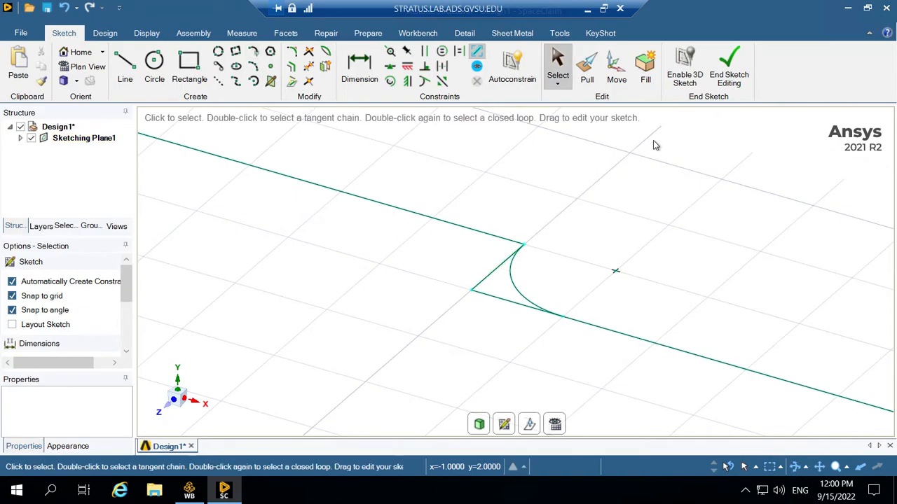
- Delete the short straight edge at the rear step and trim the narrow section's line back to the arc
left_click(498, 267)
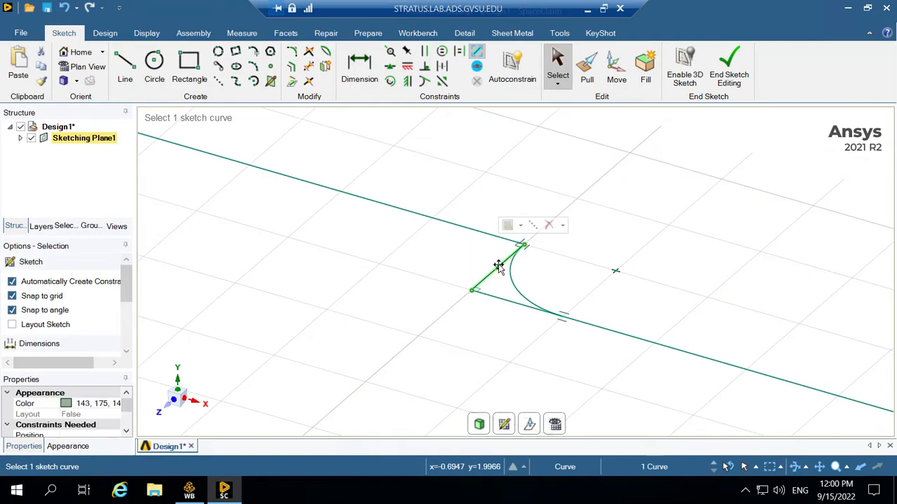
key("Delete")
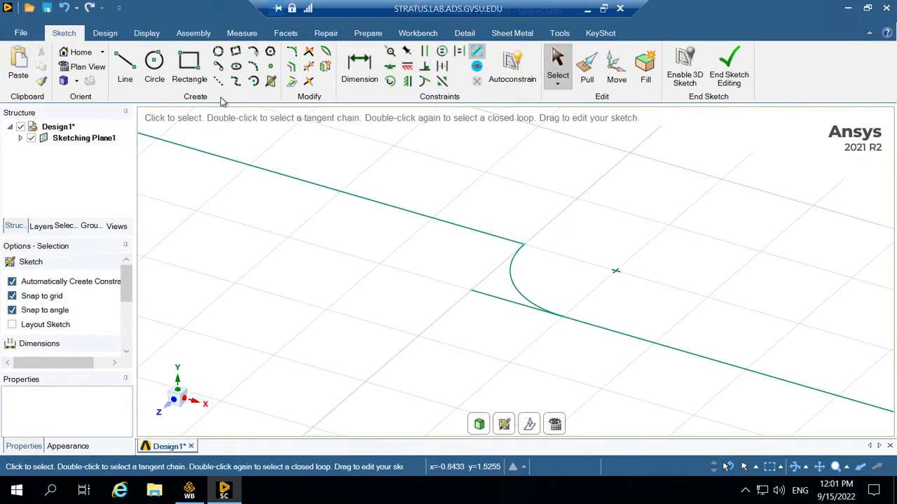
left_click(309, 67)
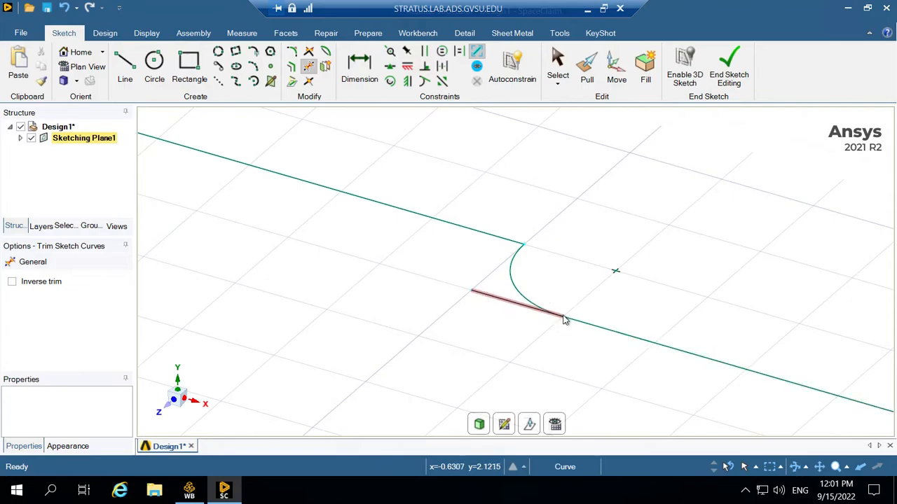
left_click(508, 305)
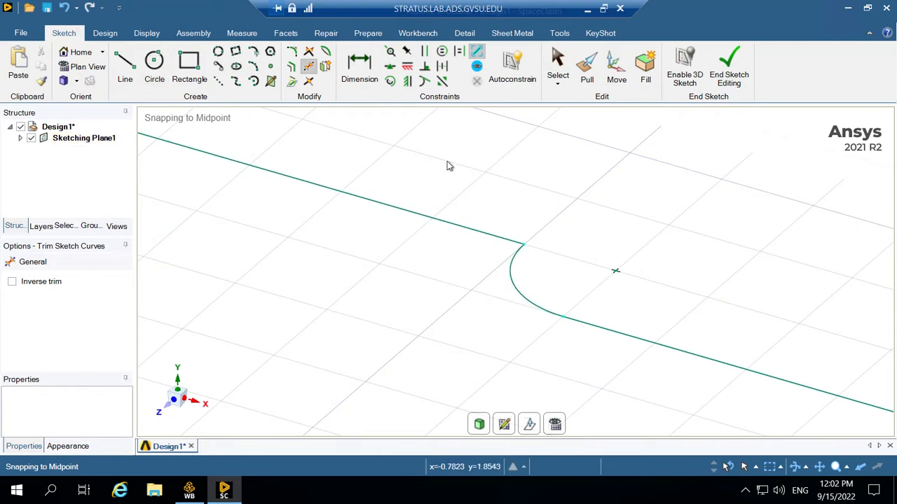
- Sketch a 0.25 in diameter circle at the front step, centred on the X axis and reaching the step's outer corner
right_click(434, 190)
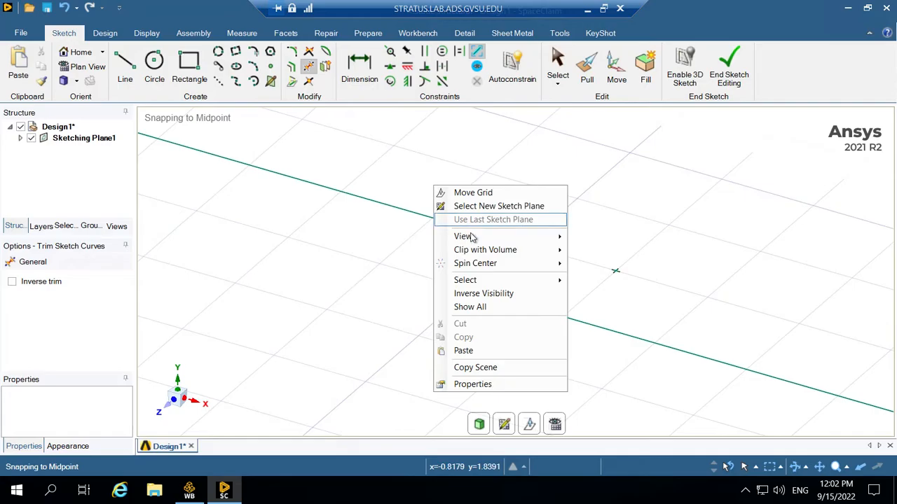
mouse_move(494, 237)
left_click(594, 274)
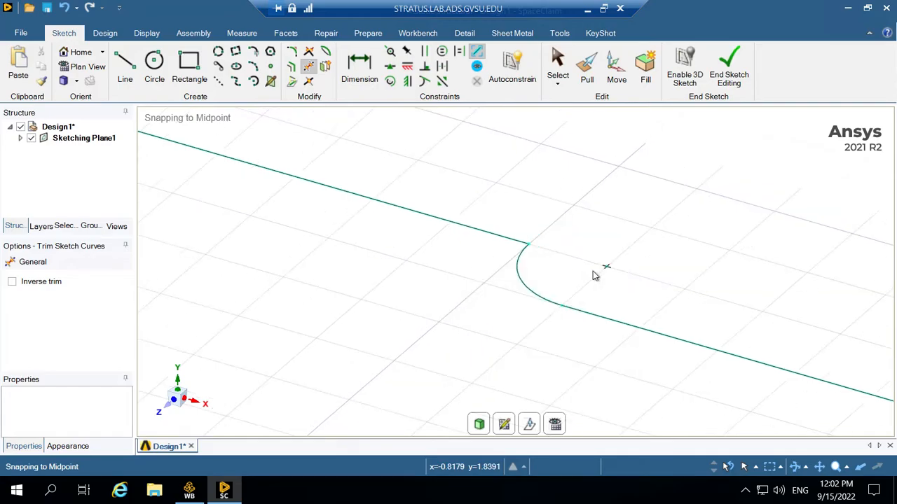
right_click(456, 172)
mouse_move(533, 222)
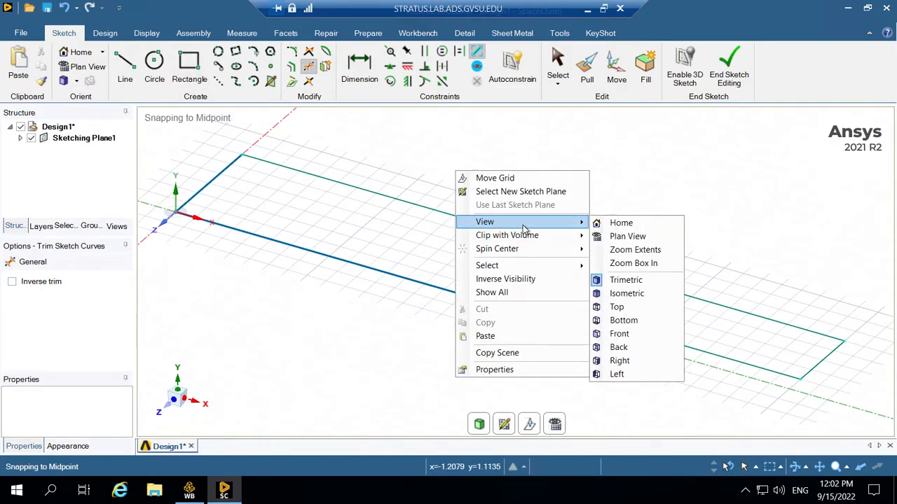
left_click(621, 265)
left_click_drag(400, 272, 559, 362)
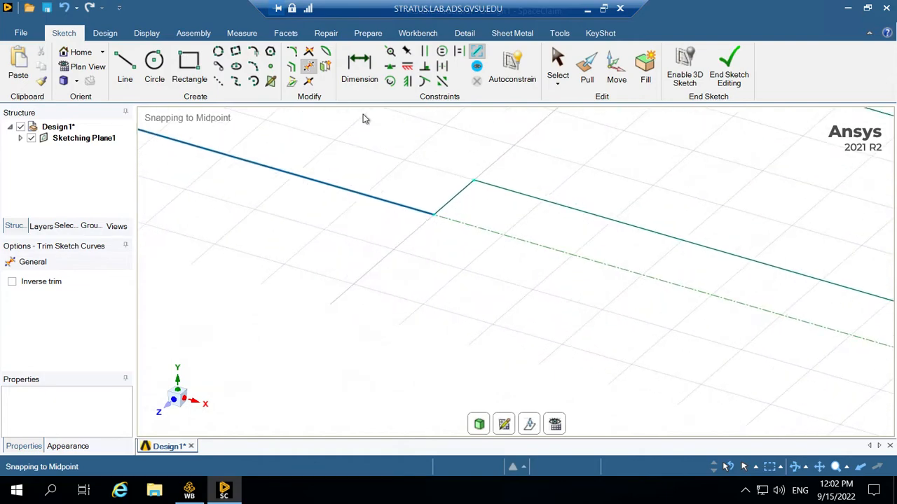
left_click(154, 65)
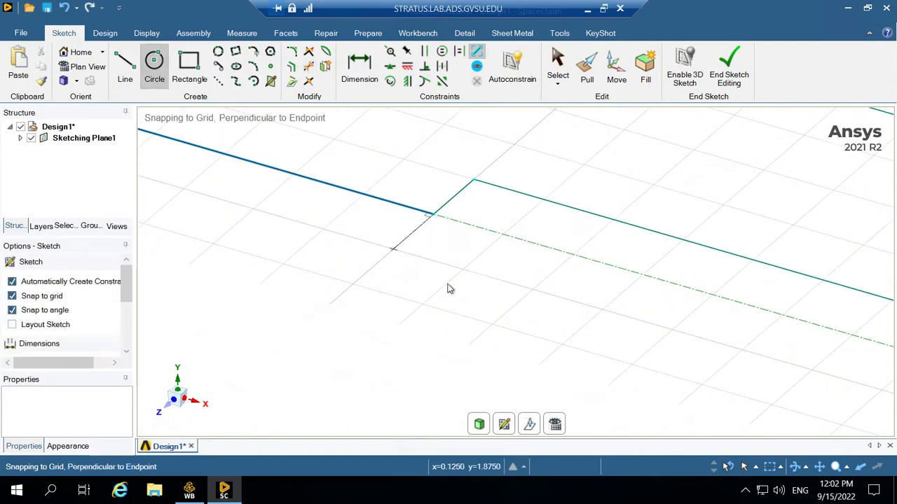
left_click(503, 234)
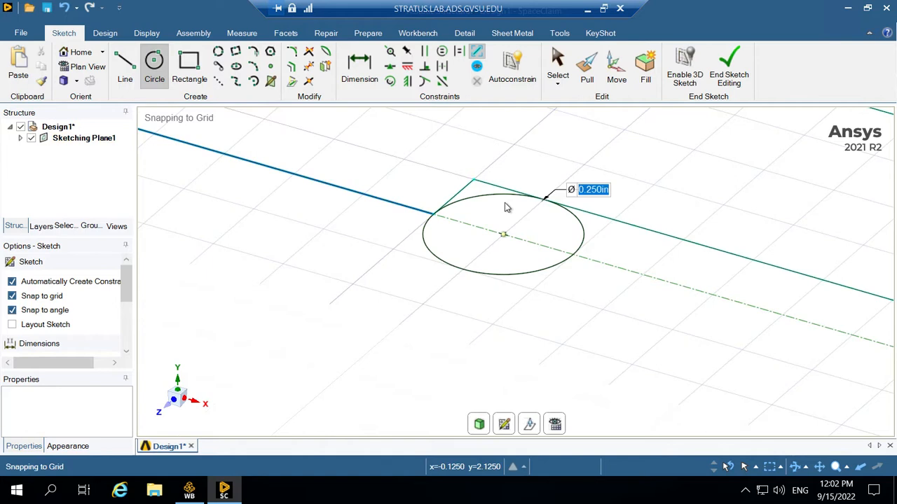
left_click(506, 203)
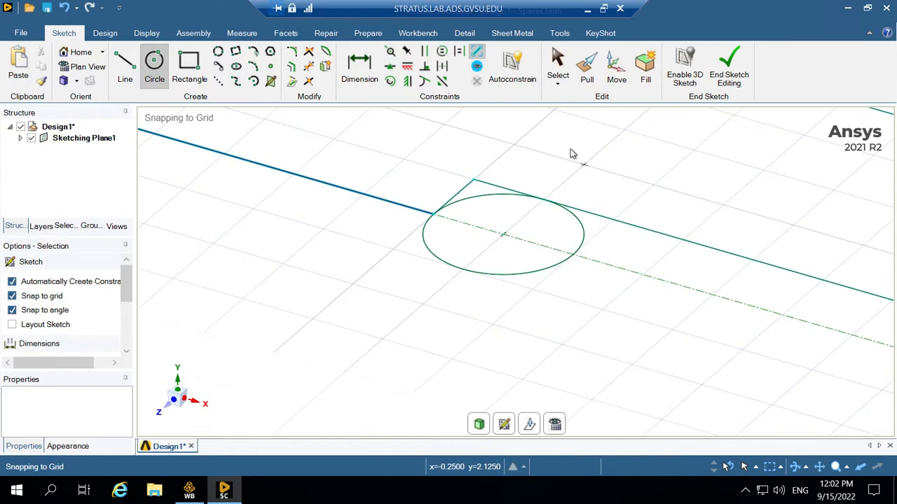
key("Escape")
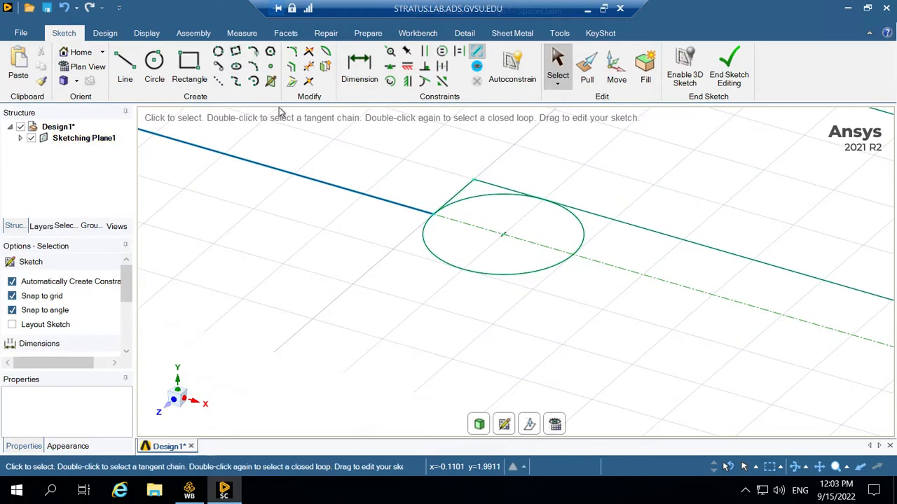
- Trim the front circle to its quarter arc and remove the square corner lines of the front step
left_click(307, 69)
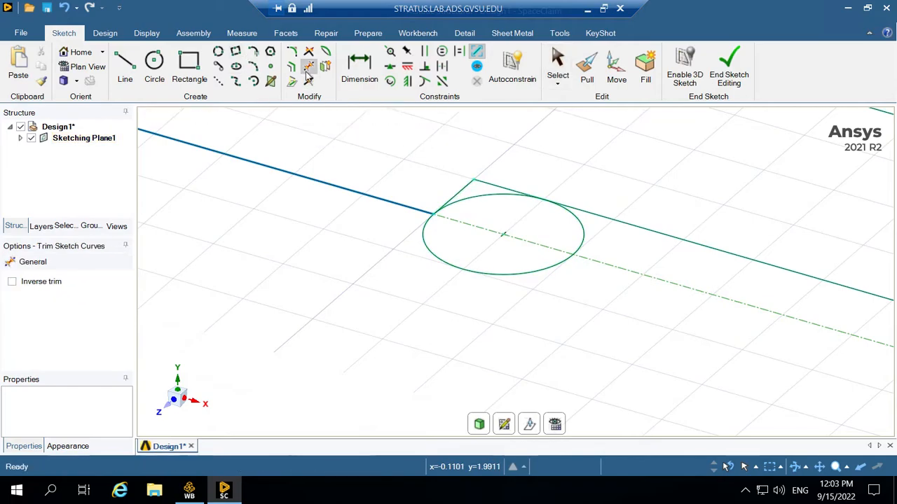
left_click(433, 259)
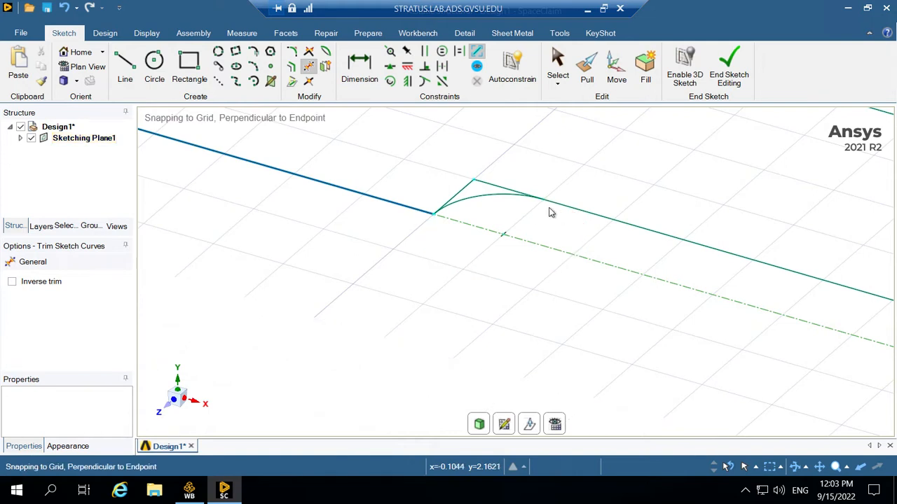
left_click(466, 186)
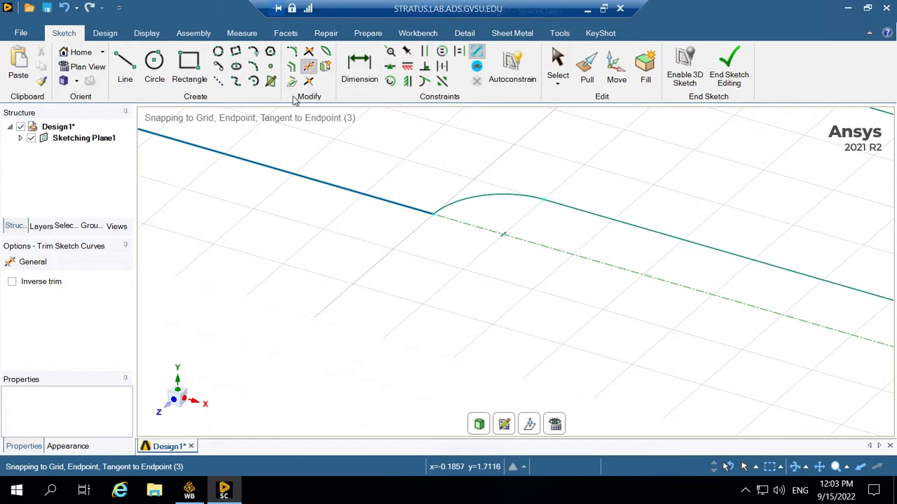
- Measure the profile's two end edges, the two rear edges and the rear step's arc
right_click(425, 142)
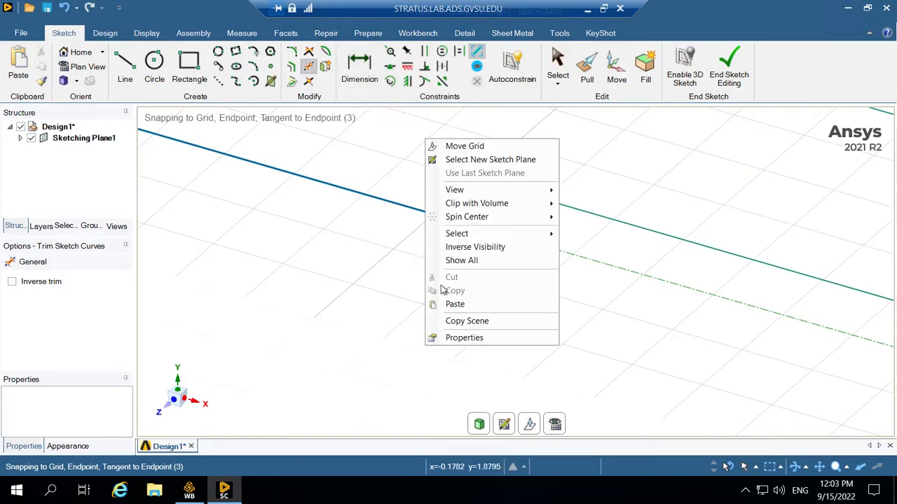
mouse_move(532, 191)
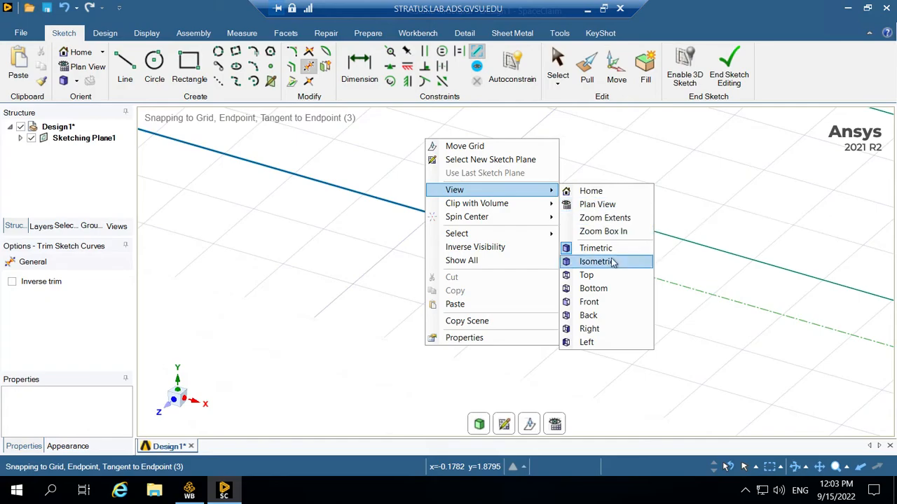
left_click(597, 219)
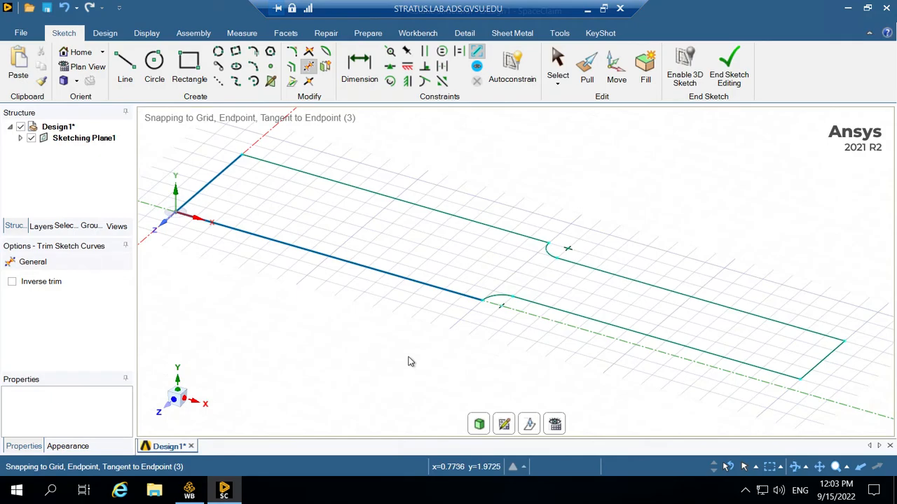
left_click(105, 33)
left_click(146, 33)
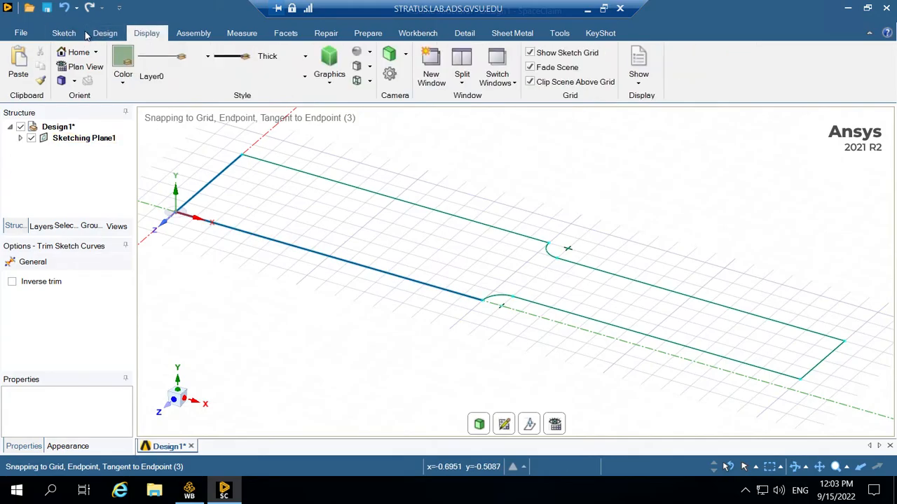
left_click(242, 33)
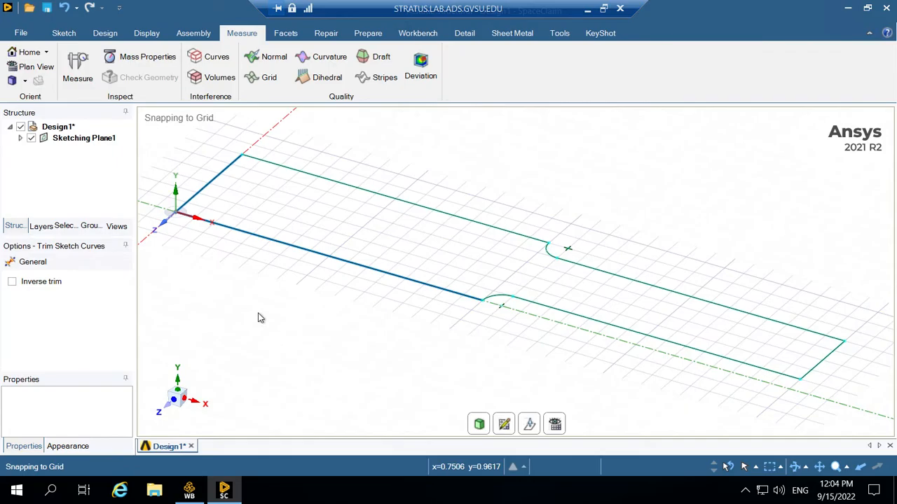
left_click(79, 68)
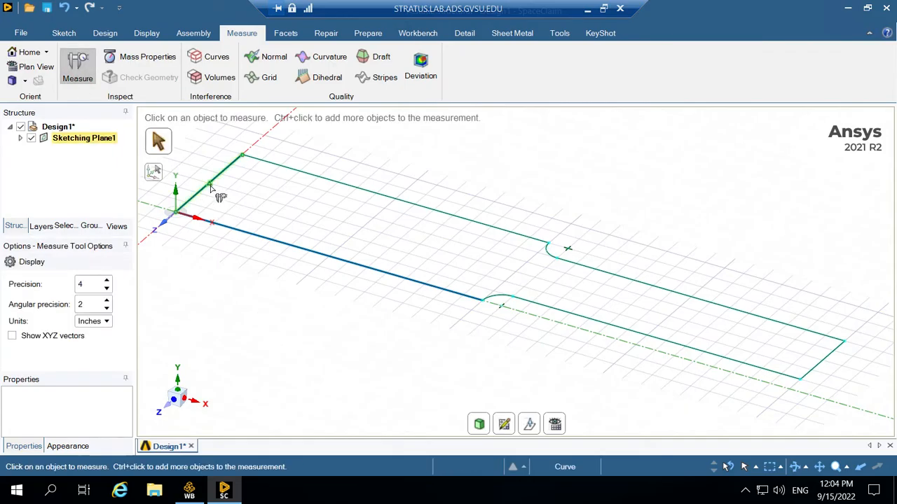
left_click(209, 184)
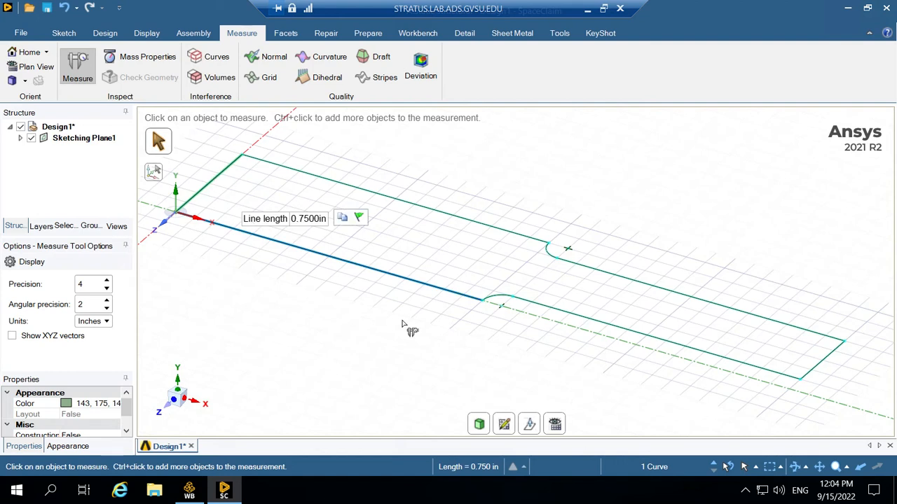
left_click(813, 370)
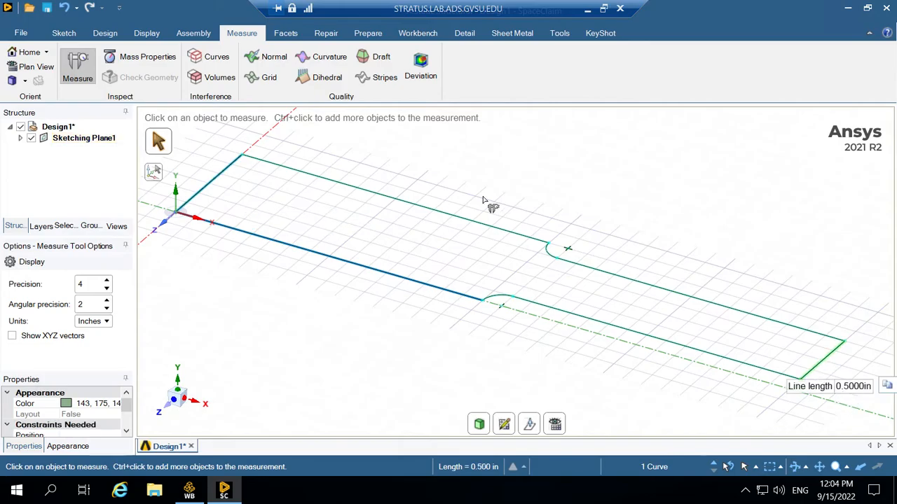
left_click(466, 233)
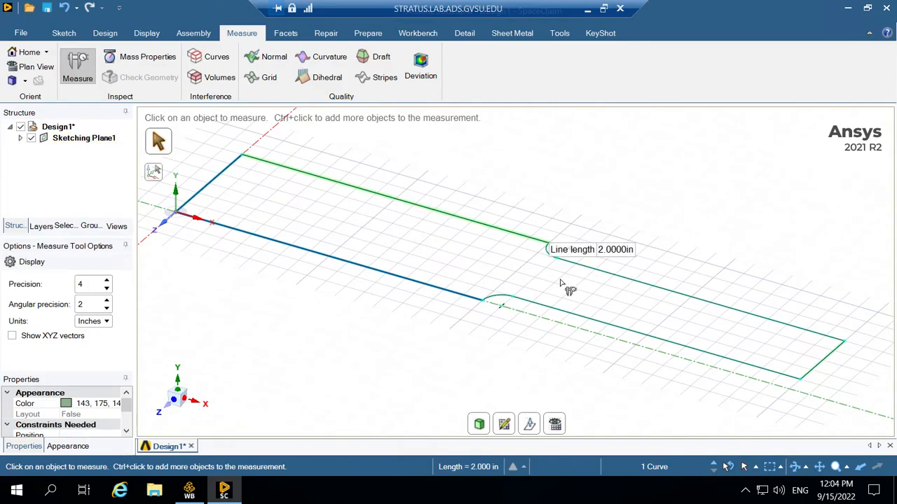
left_click(678, 295)
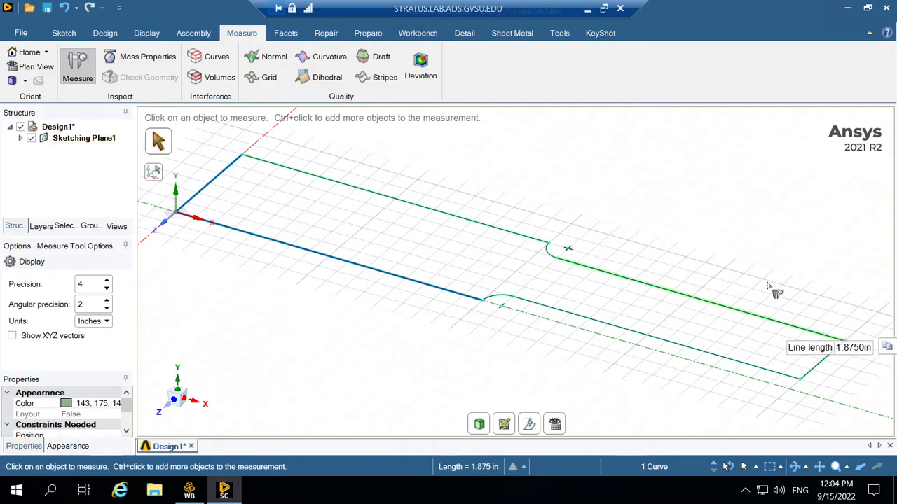
left_click(639, 286)
left_click(549, 251)
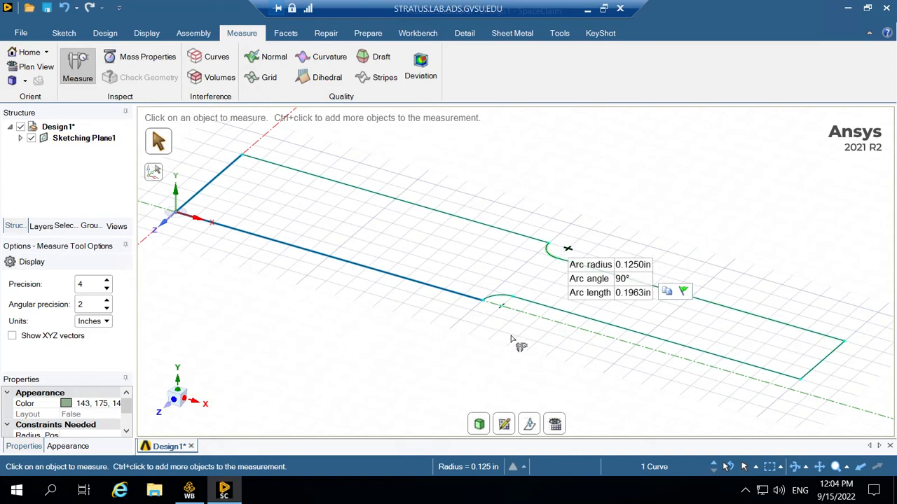
key("t")
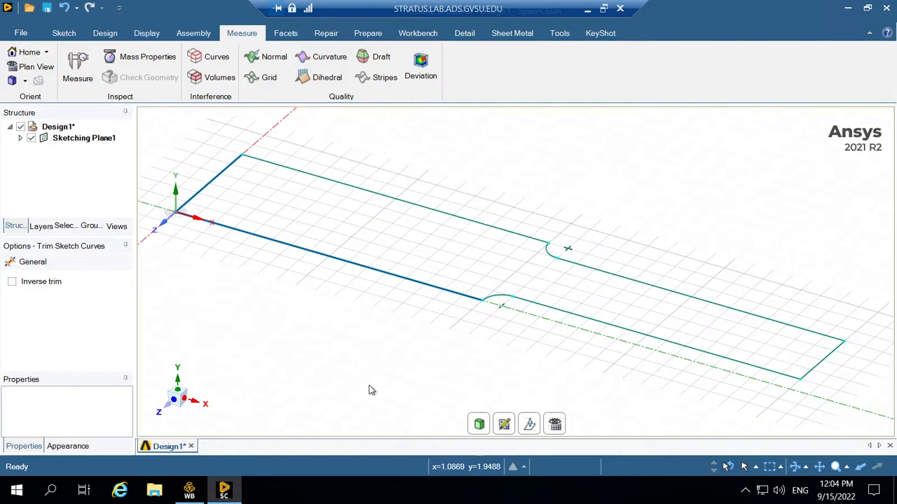
- Convert the closed stepped-bar sketch into a surface with the Pull tool
left_click(64, 33)
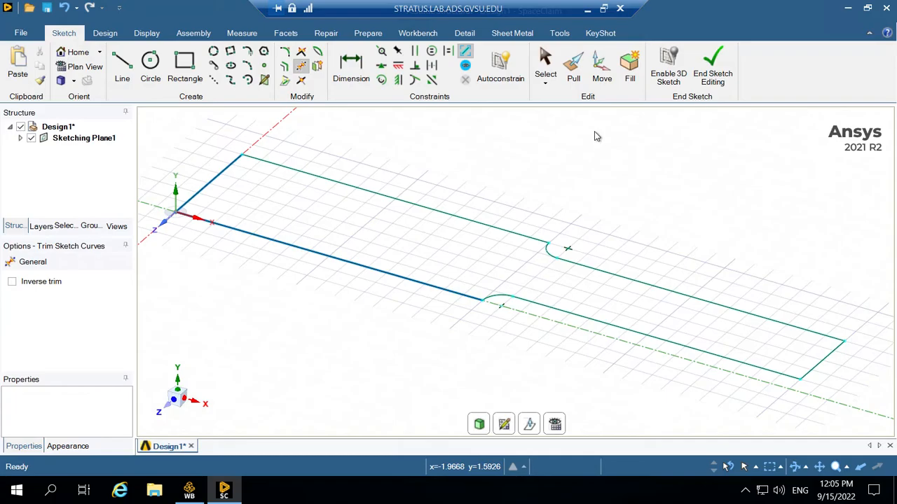
left_click(573, 64)
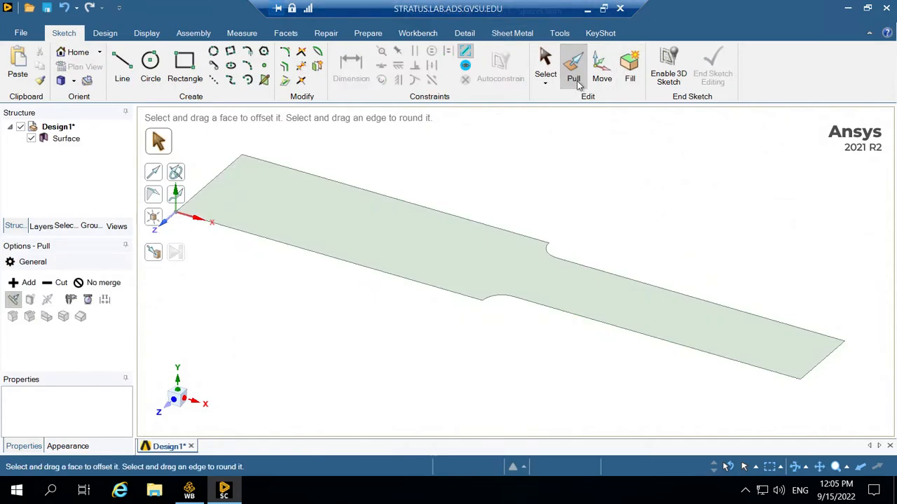
left_click(421, 272)
key("Escape")
right_click(206, 338)
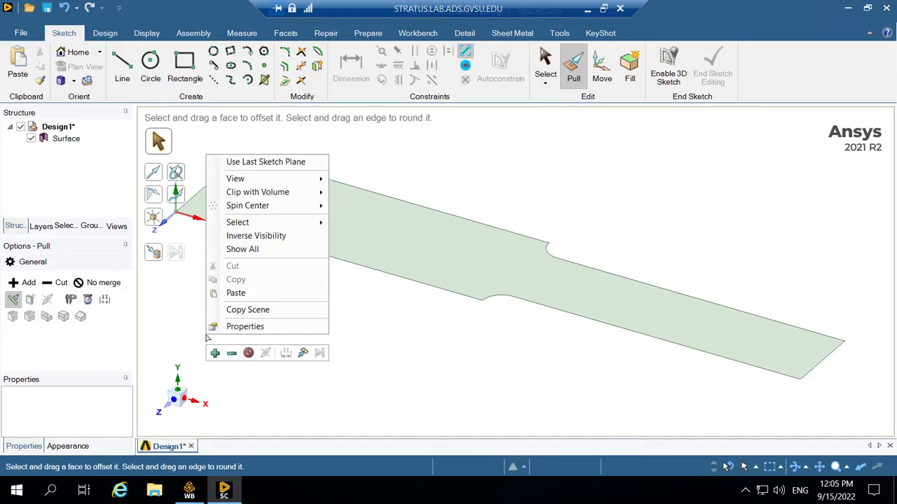
left_click(147, 431)
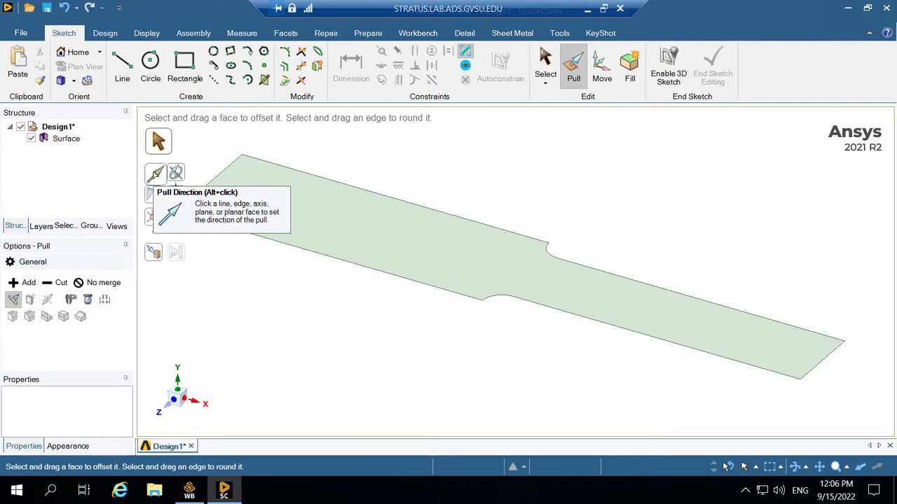
- Pull the stepped-bar surface upward by 0.2 in to make a solid
left_click(490, 282)
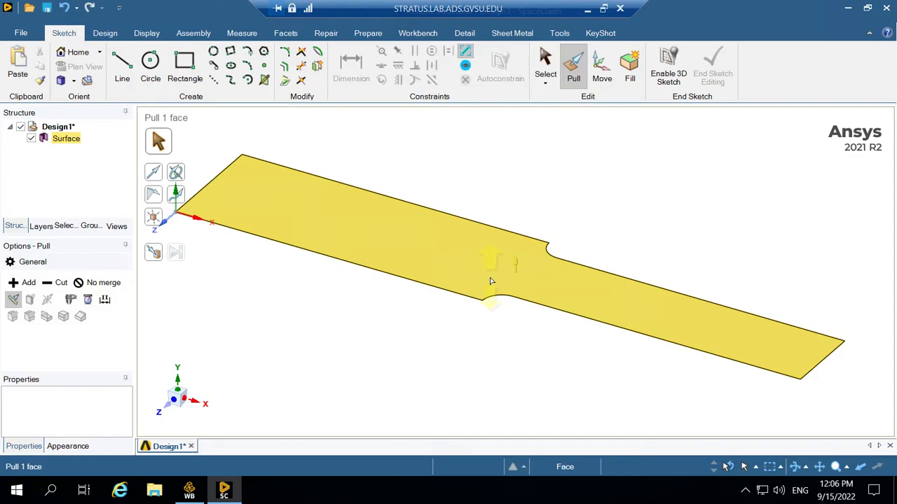
left_click_drag(491, 281, 491, 253)
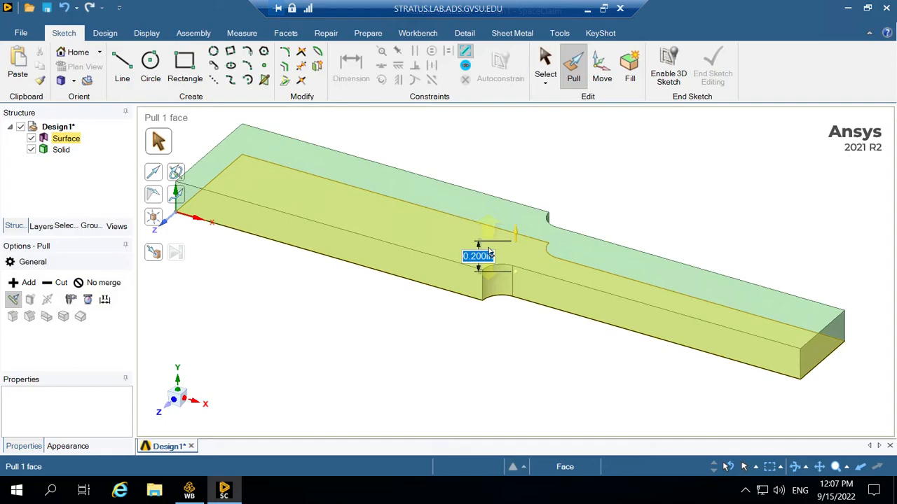
key("Return")
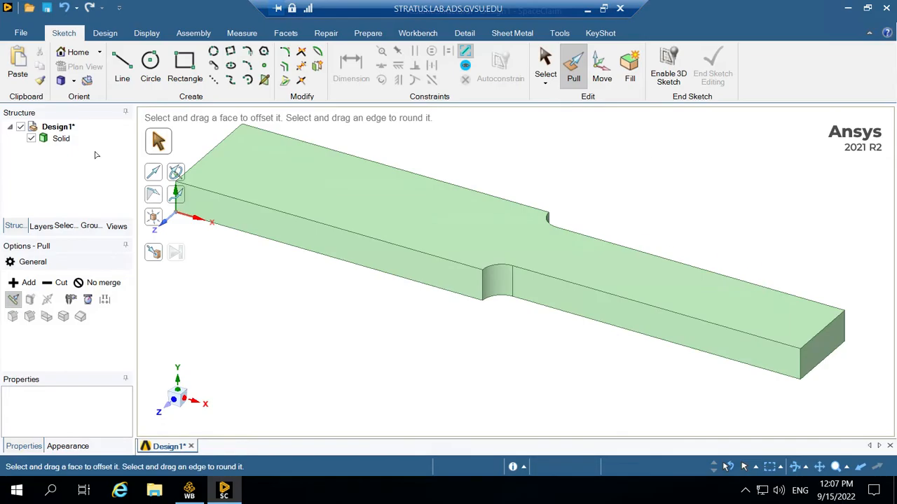
left_click(61, 139)
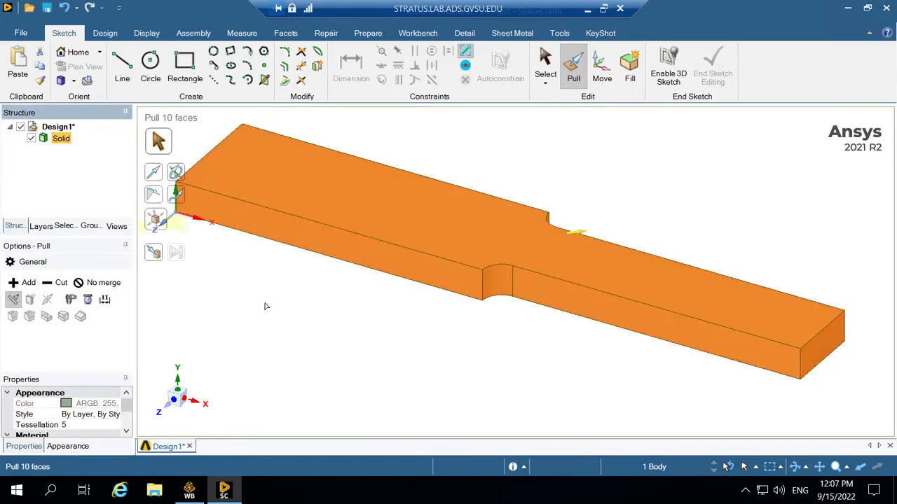
left_click(240, 304)
left_click(483, 223)
key("Escape")
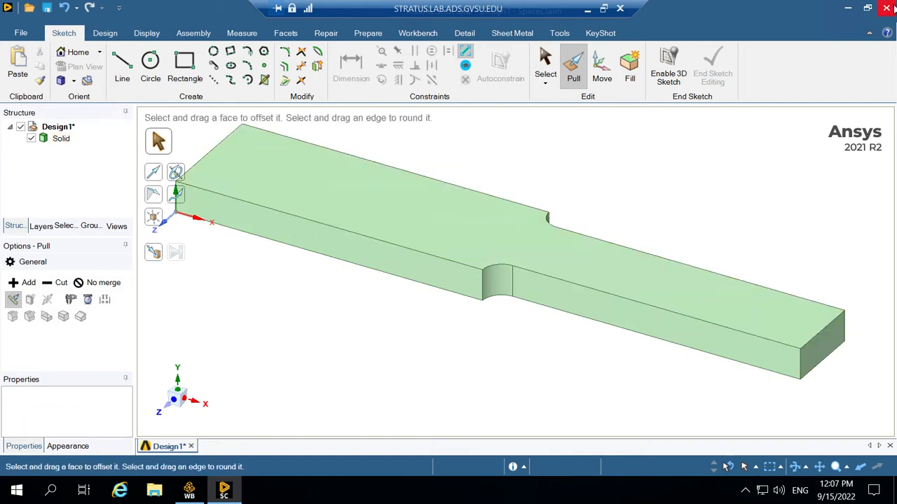
- Save the stepped-bar geometry and close SpaceClaim to return to Workbench
left_click(557, 193)
key("Escape")
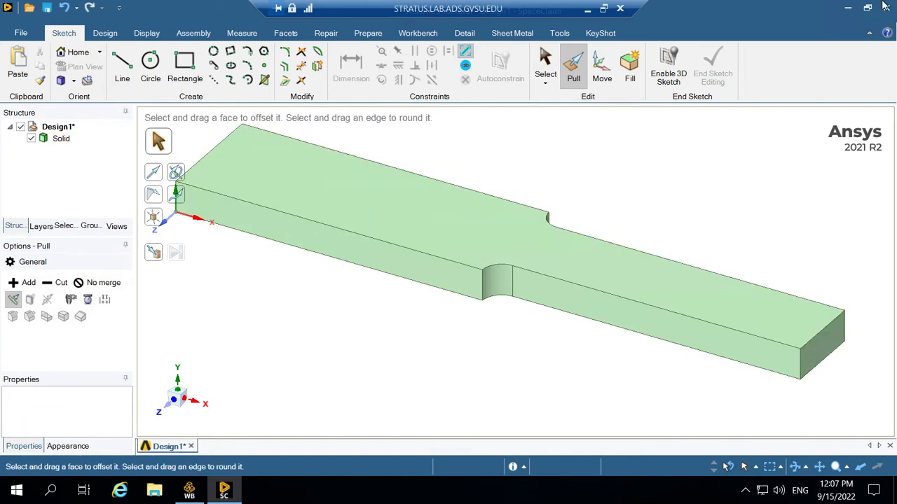
key("ctrl+s")
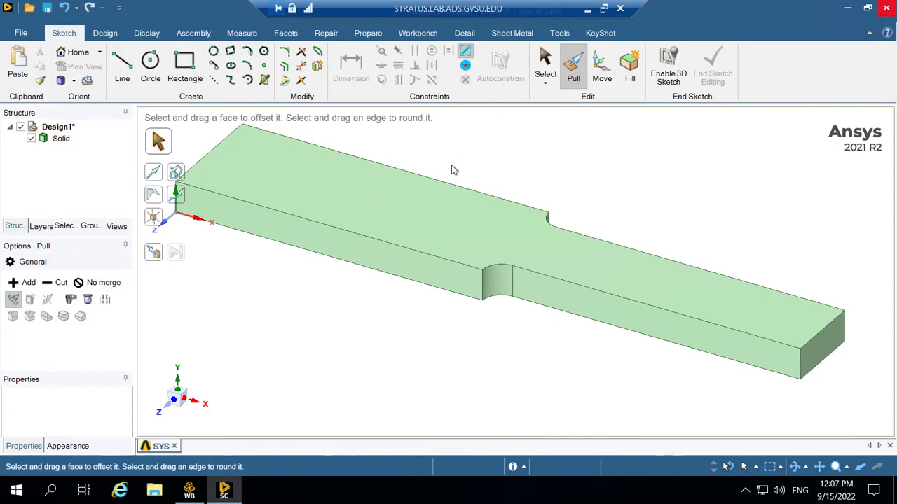
key("alt+F4")
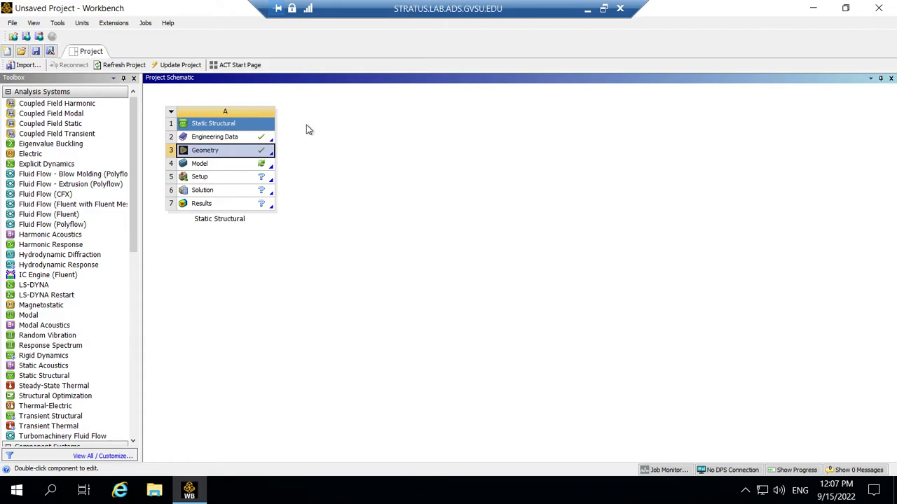
- Open the Static Structural system's Model cell in Ansys Mechanical
left_click(248, 167)
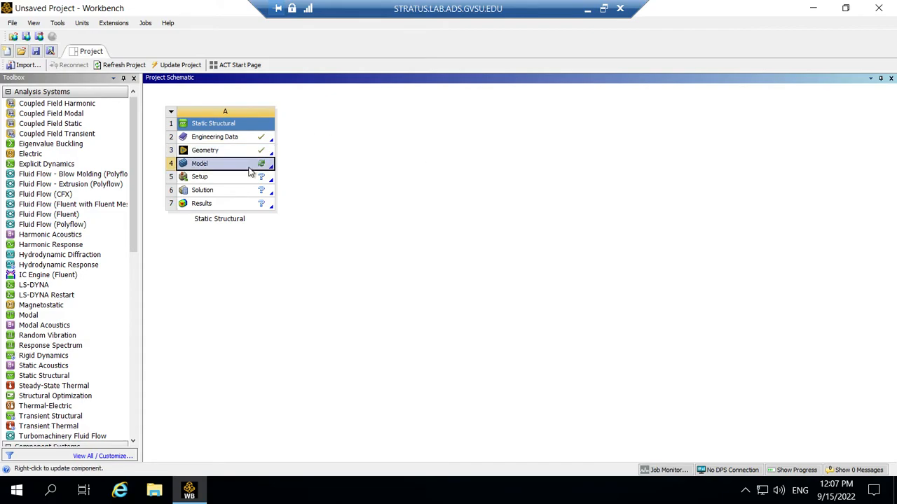
double_click(249, 168)
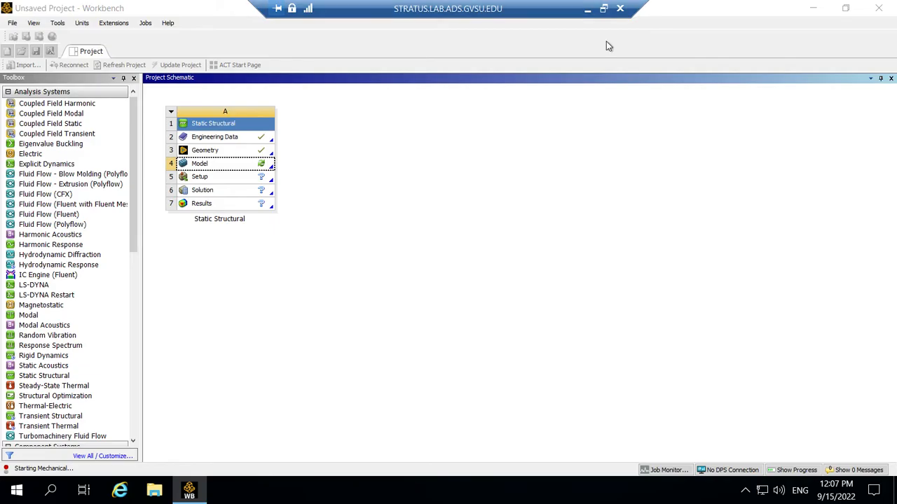
left_click(582, 10)
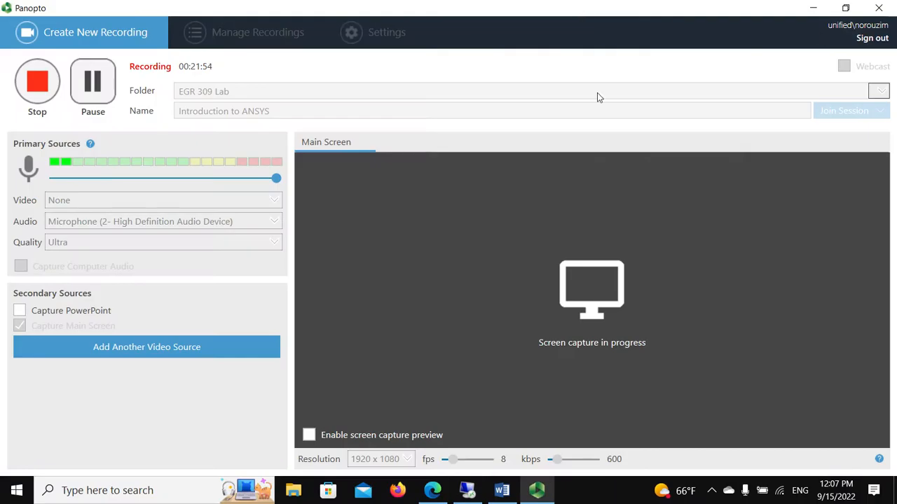
left_click(467, 491)
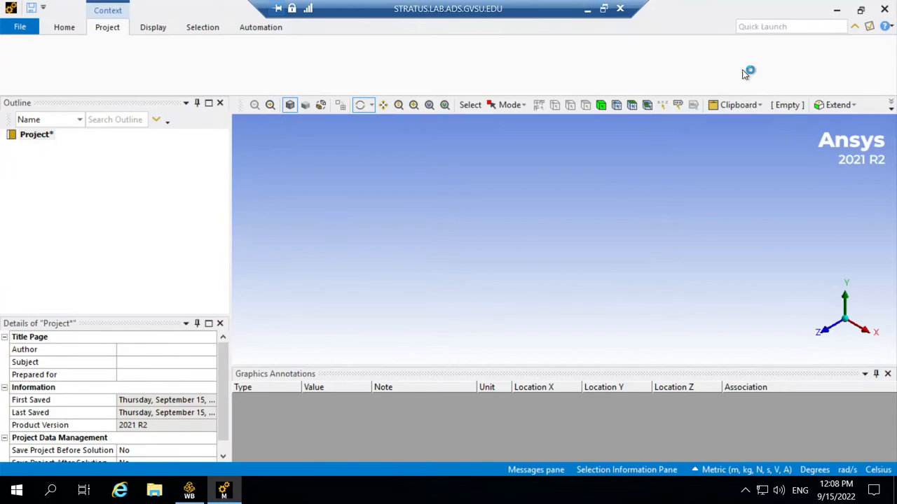
left_click(874, 490)
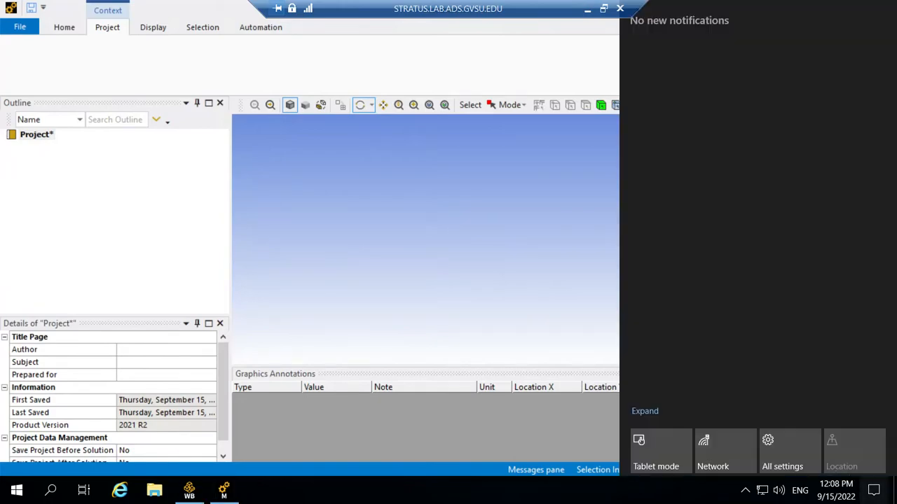
left_click(189, 490)
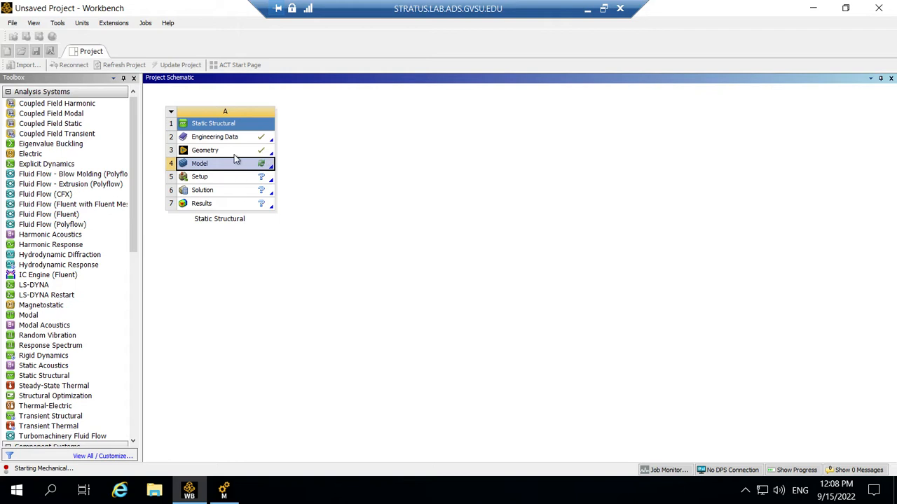
left_click(225, 496)
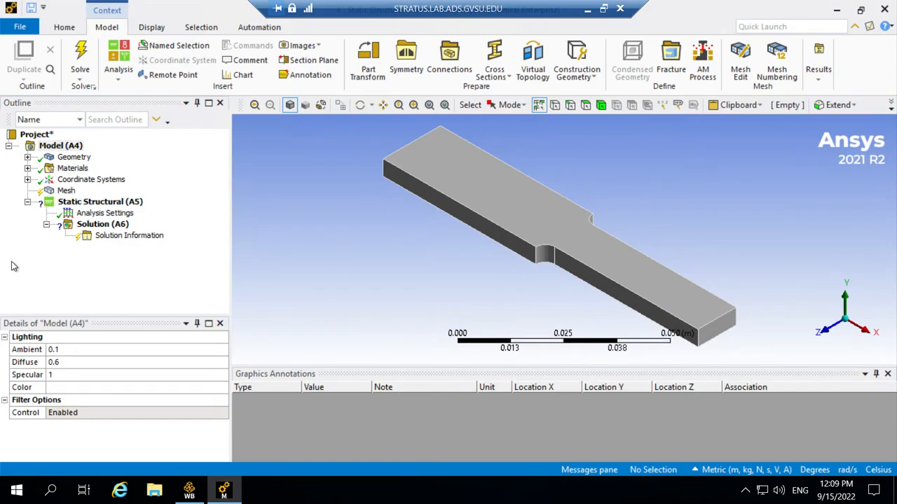
- Review the Structural Steel properties listed under the model's materials
left_click(27, 168)
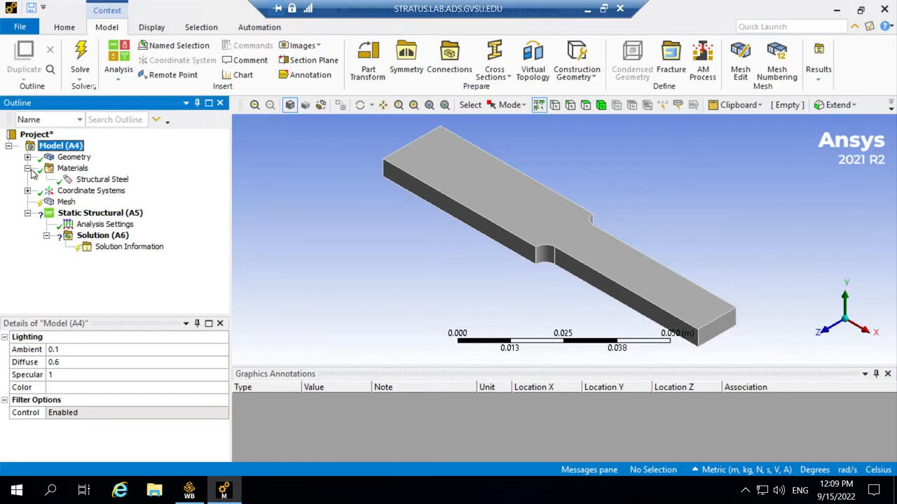
left_click(84, 180)
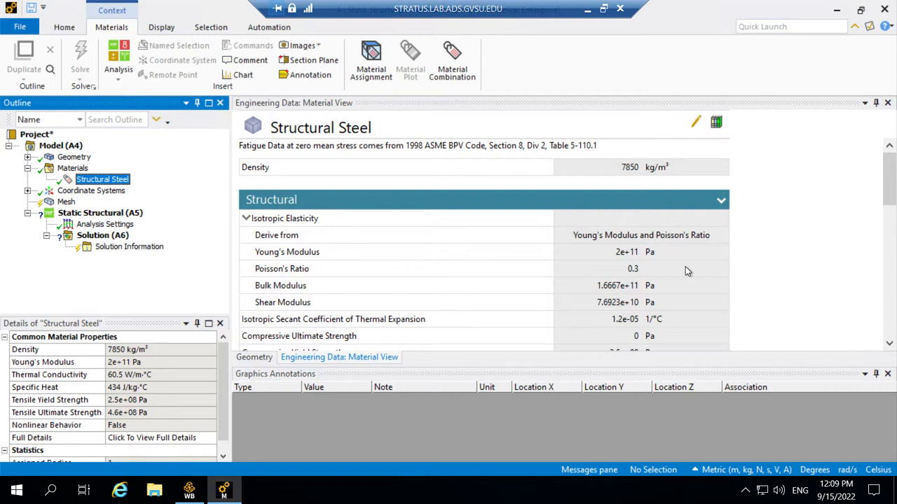
mouse_move(888, 180)
left_mouse_down()
mouse_move(891, 270)
mouse_move(889, 168)
left_mouse_up()
- Generate the bar's mesh with the default mesh settings
left_click(65, 202)
right_click(65, 204)
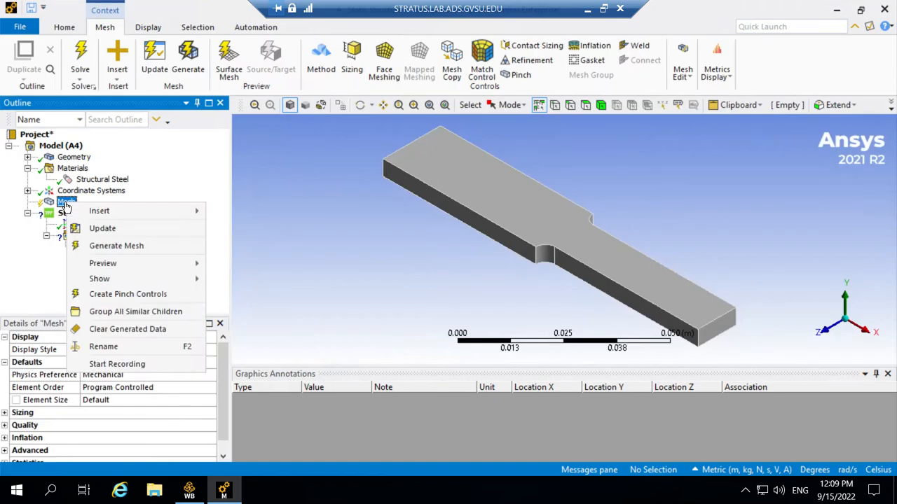
left_click(112, 245)
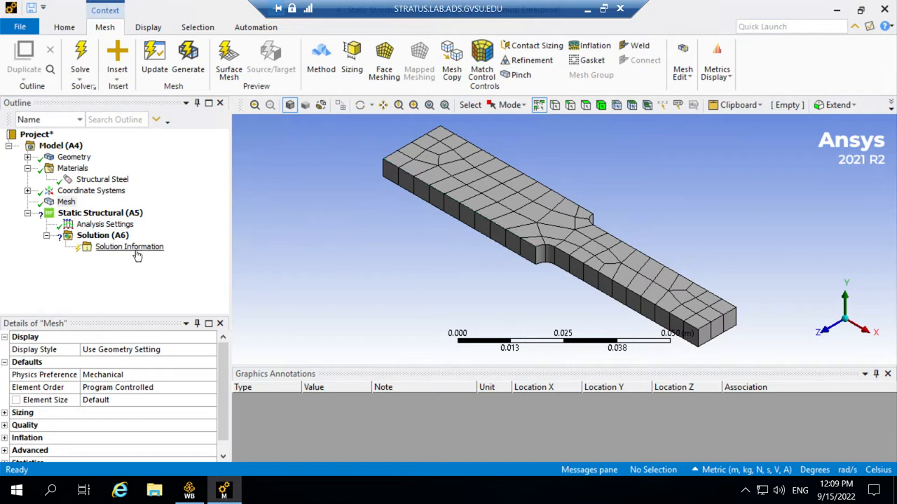
- Insert a fixed support into the Static Structural analysis
left_click(96, 224)
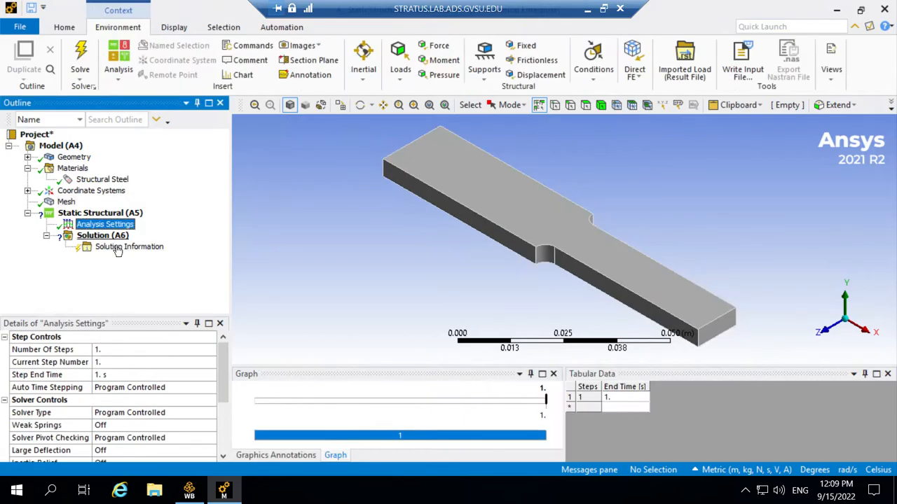
left_click(107, 215)
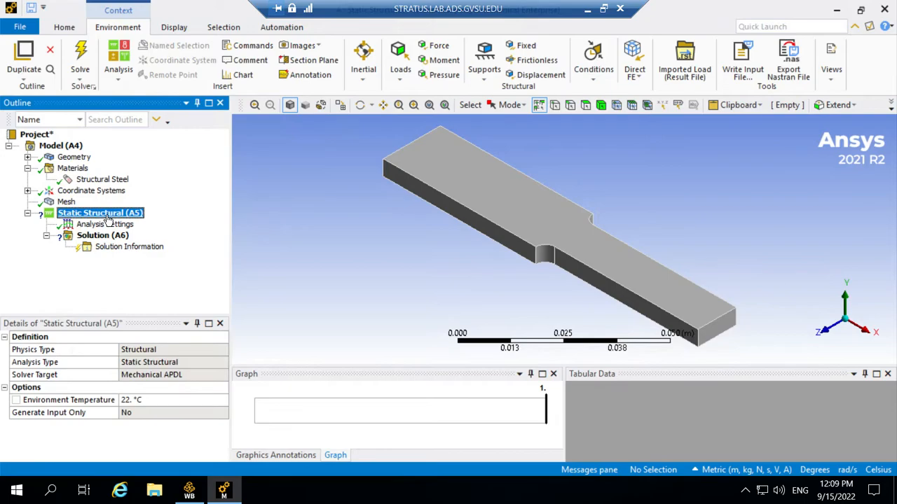
right_click(107, 220)
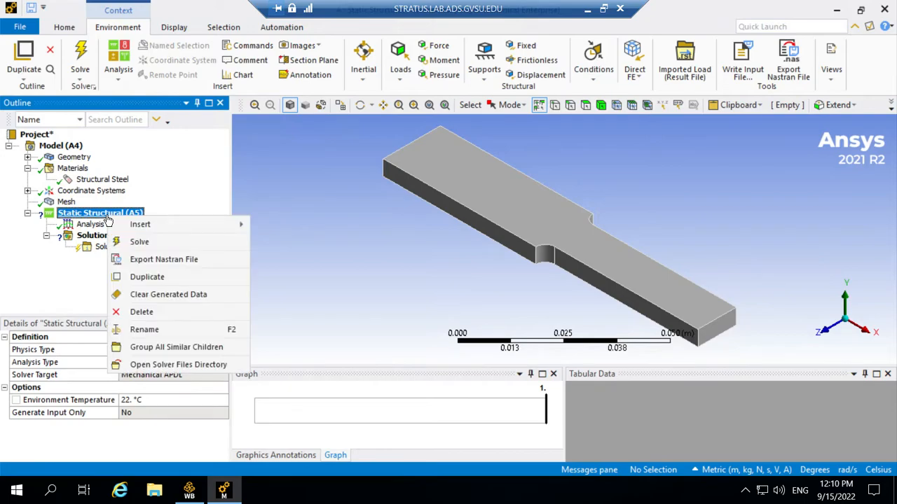
mouse_move(128, 228)
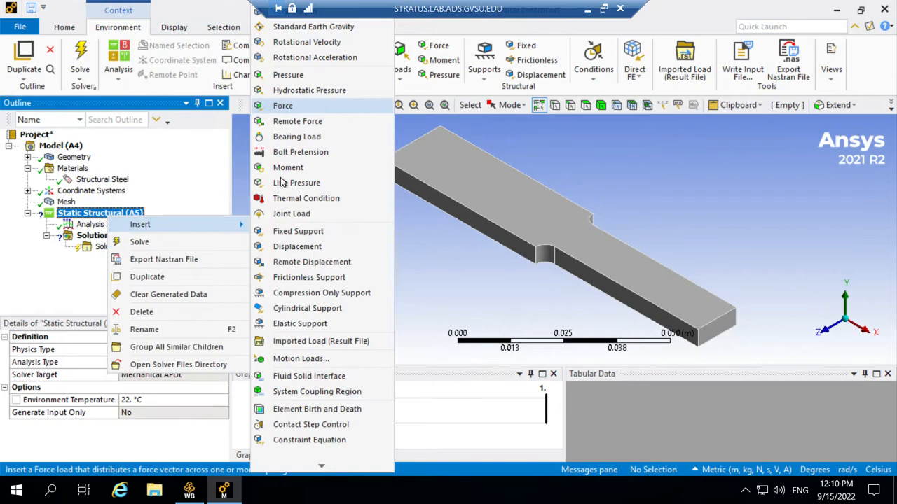
left_click(301, 233)
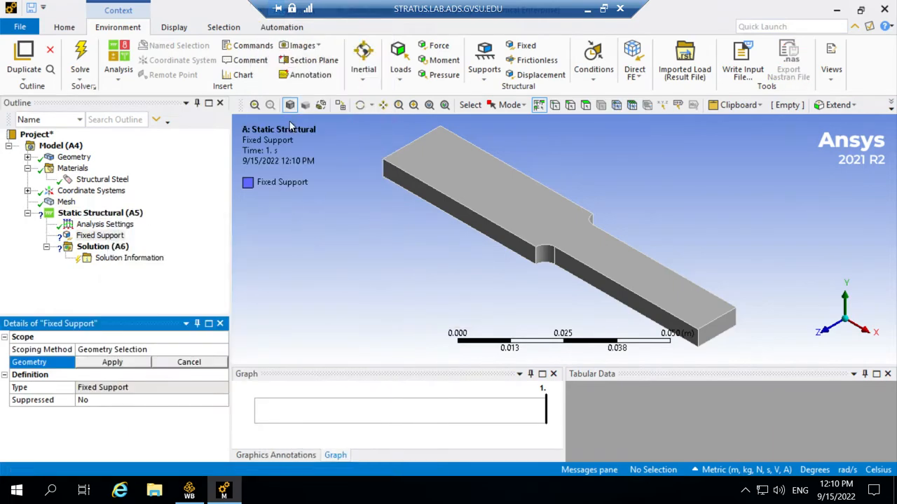
- Assign the fixed support to the end face of the bar's wide section
left_click(362, 108)
left_click_drag(357, 161, 507, 161)
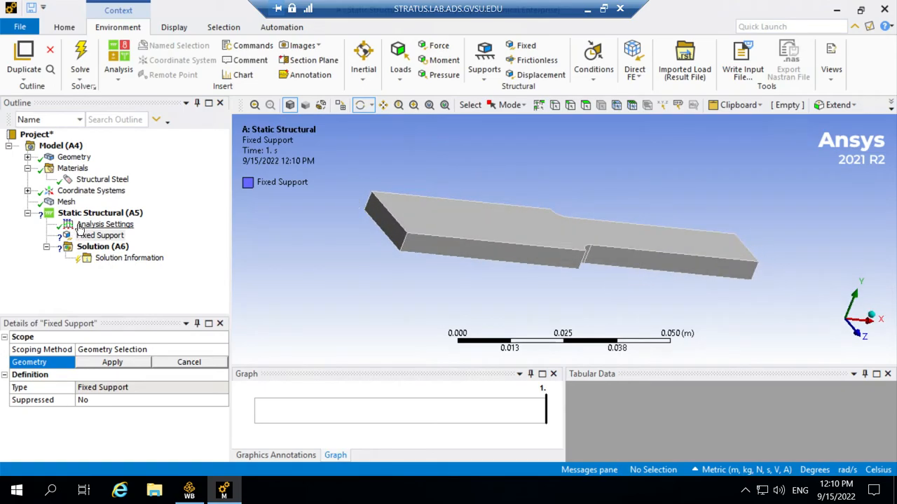
left_click(98, 235)
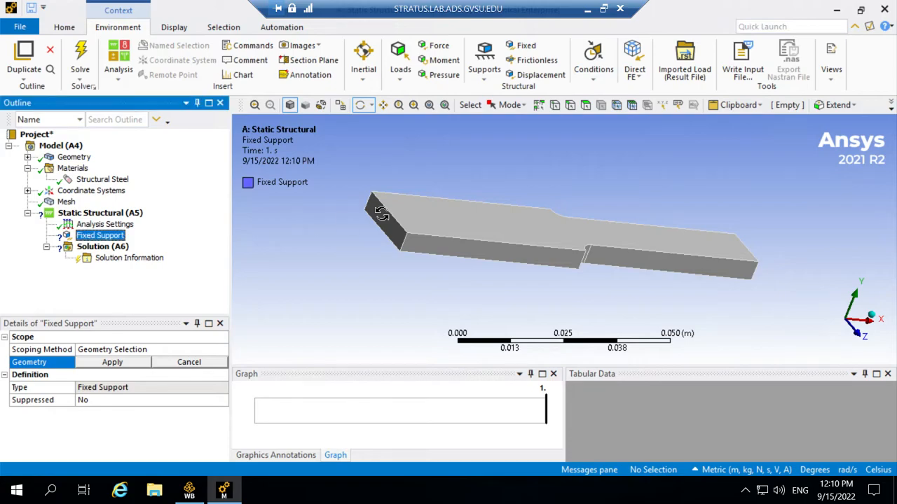
right_click(337, 223)
left_click(320, 181)
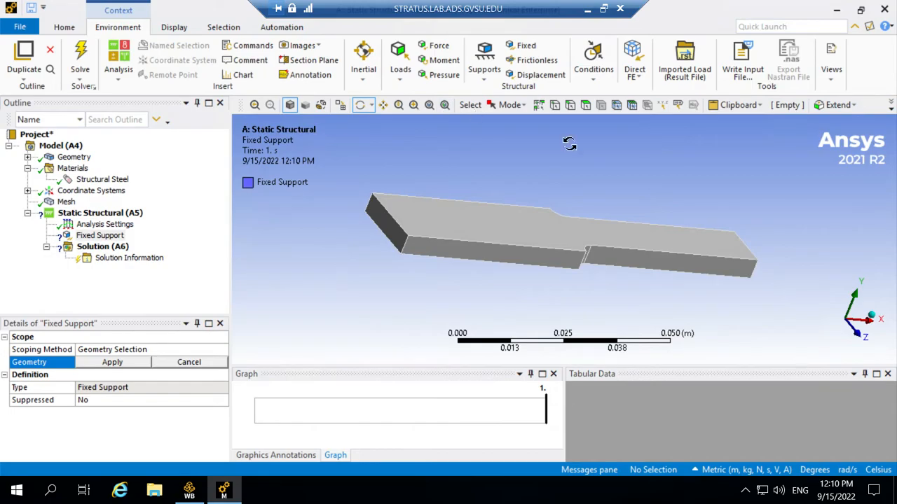
left_click(585, 105)
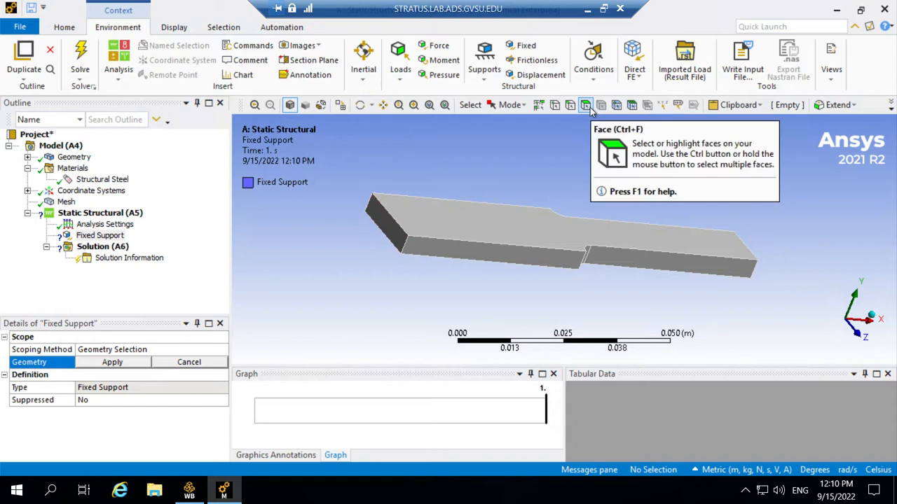
left_click(385, 232)
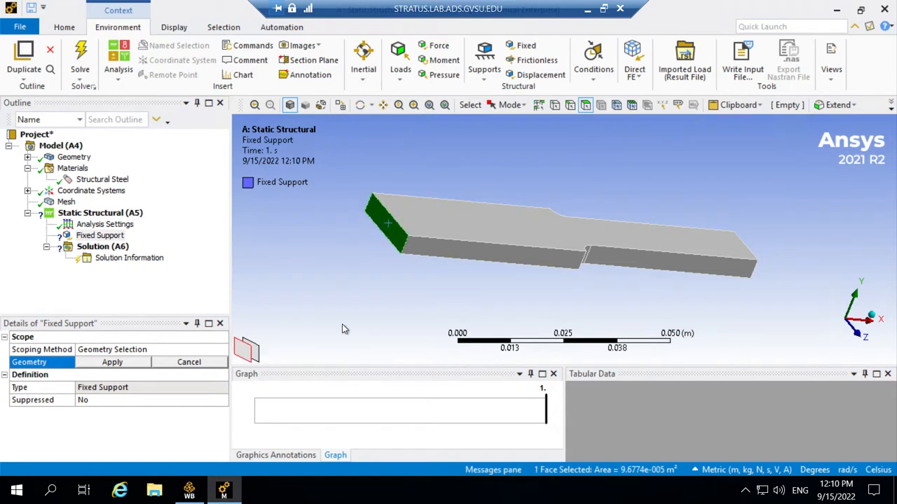
left_click(111, 362)
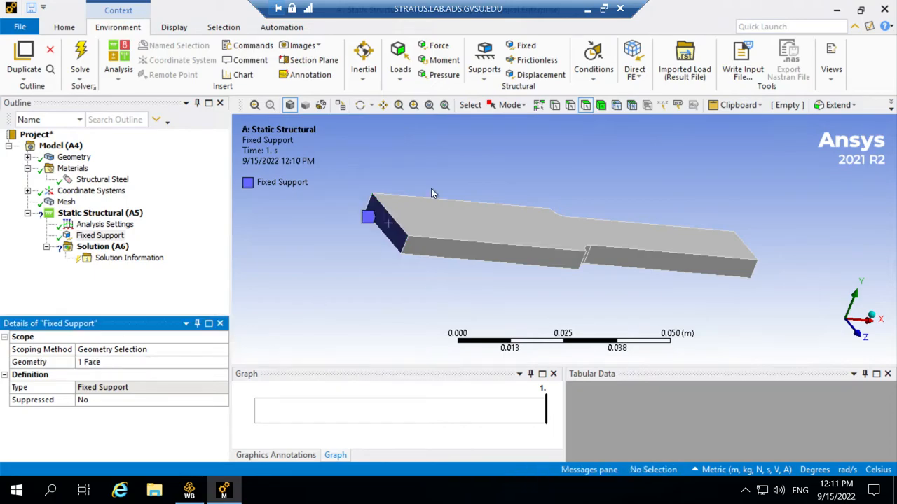
left_click(99, 363)
left_click(99, 363)
- Insert a force into the Static Structural analysis and assign it to the end face of the bar's narrow section
left_click(360, 105)
left_click_drag(567, 199, 427, 223)
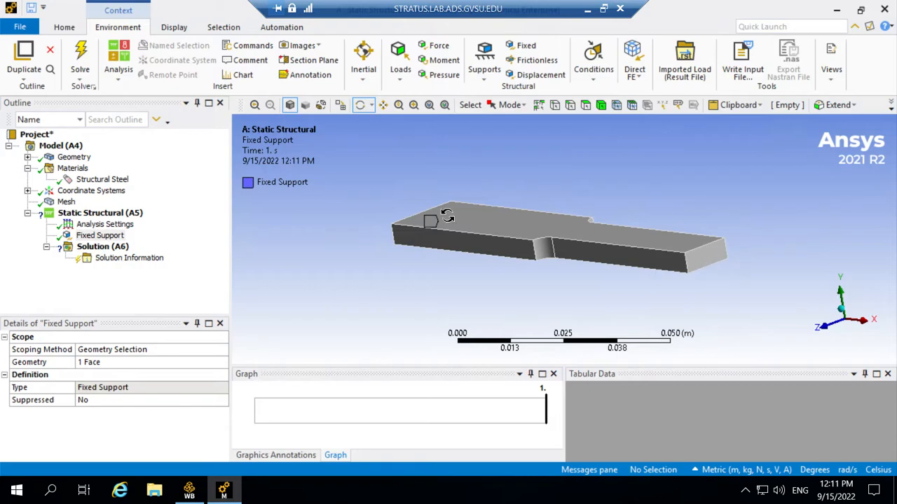
left_click(125, 214)
right_click(125, 214)
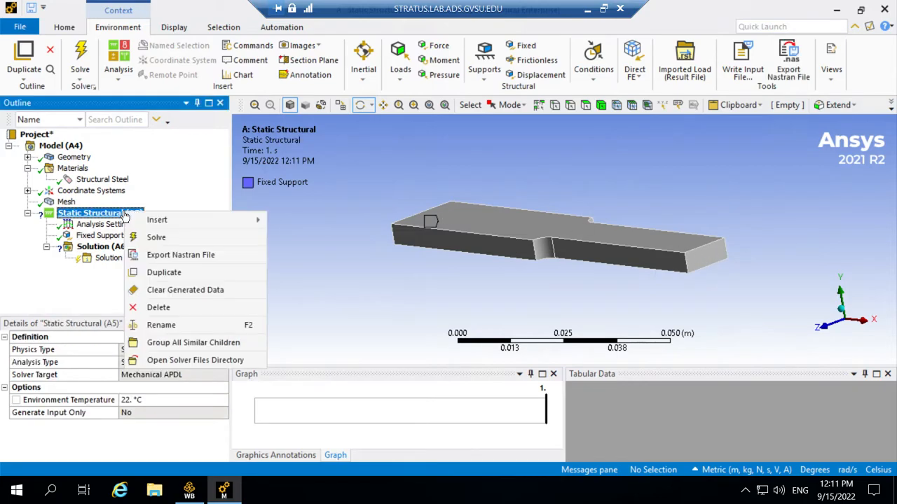
mouse_move(157, 222)
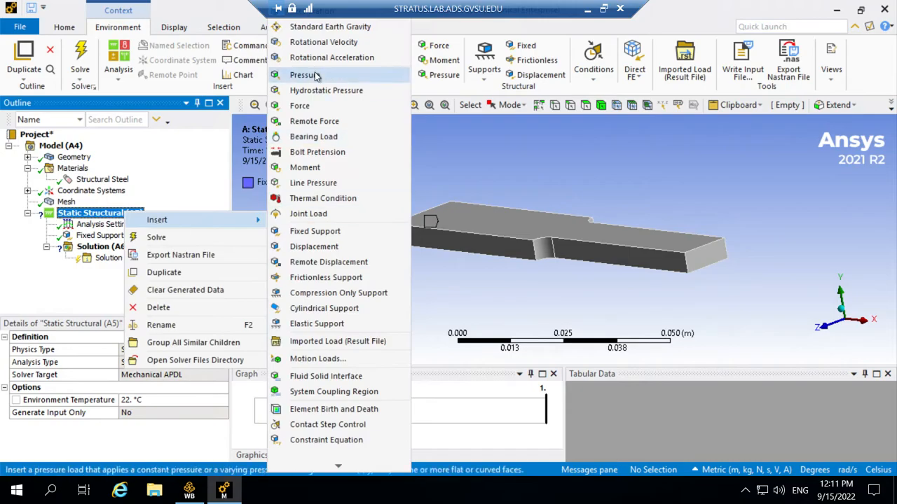
left_click(318, 105)
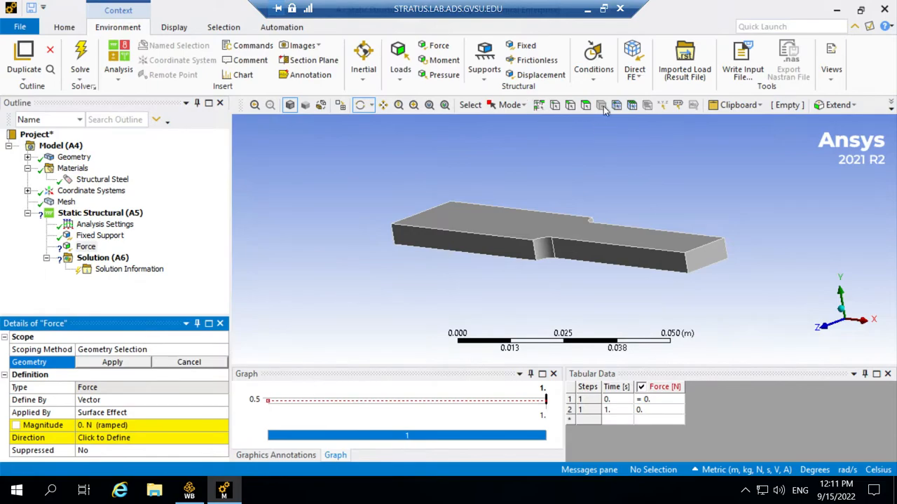
left_click(584, 105)
left_click(707, 255)
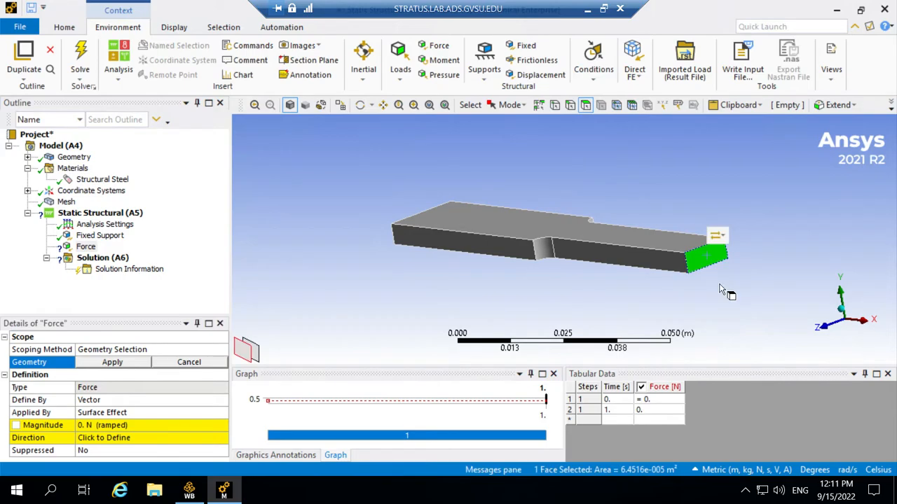
left_click(137, 363)
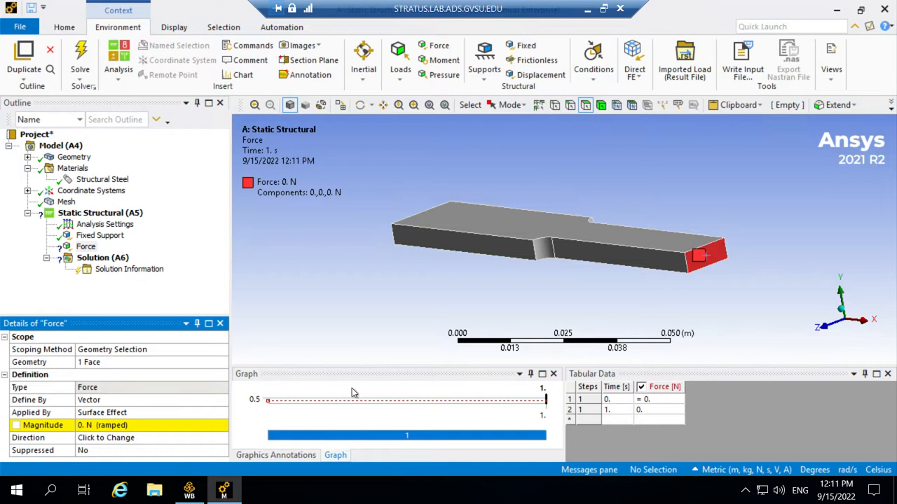
left_click_drag(172, 315, 171, 286)
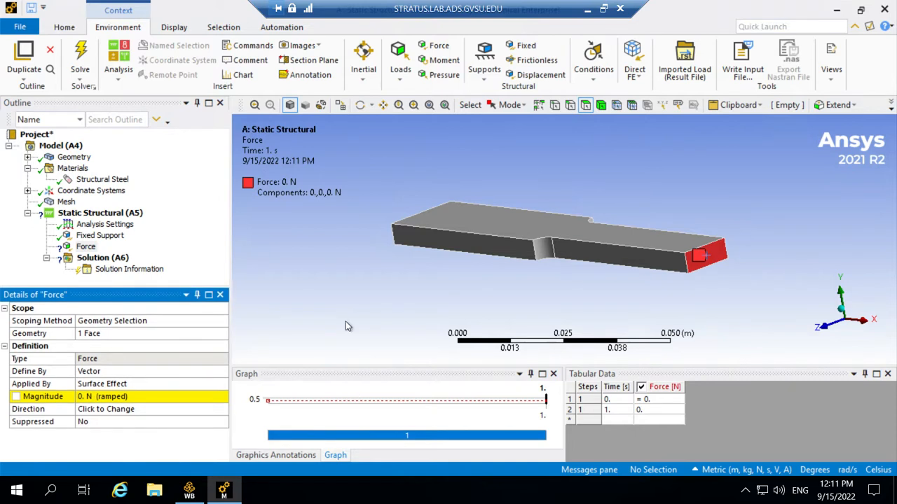
left_click(149, 397)
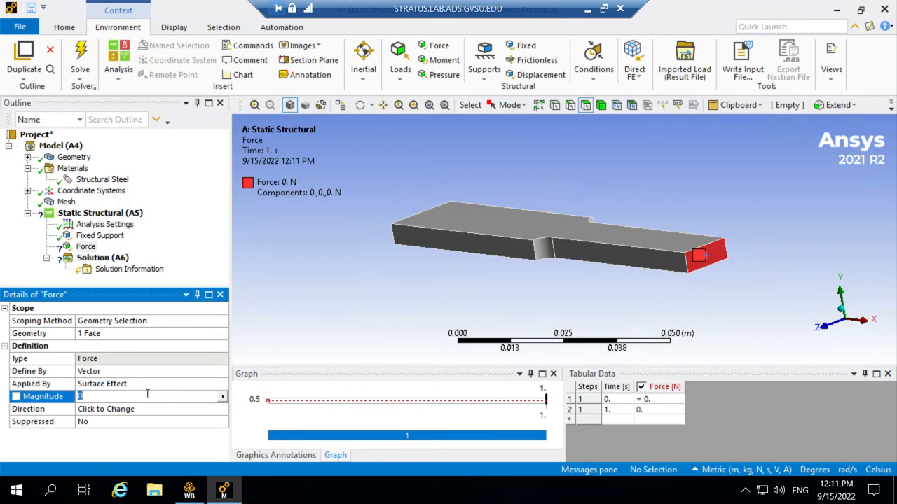
left_click(187, 447)
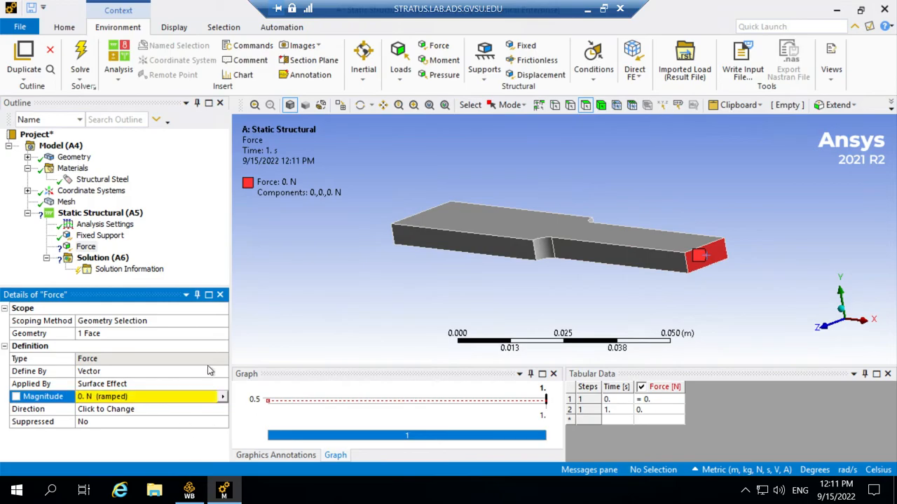
left_click(225, 397)
left_click(223, 397)
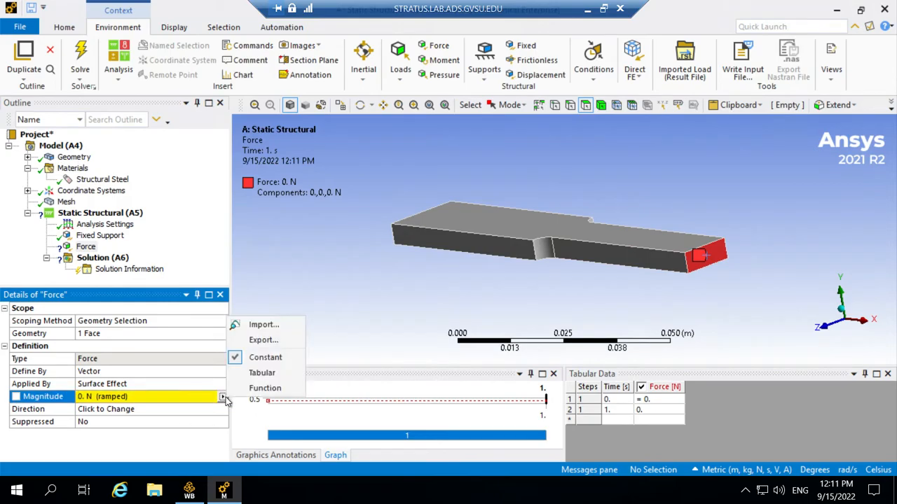
left_click(163, 449)
left_click(91, 396)
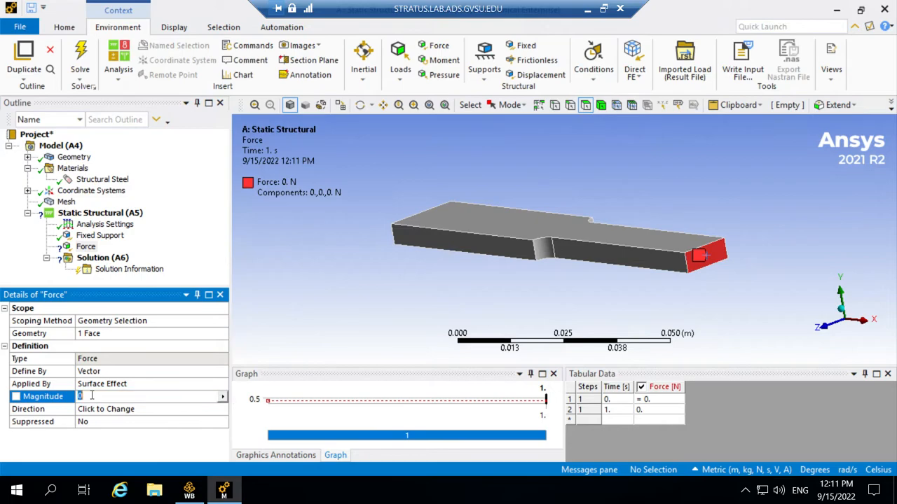
left_click(101, 444)
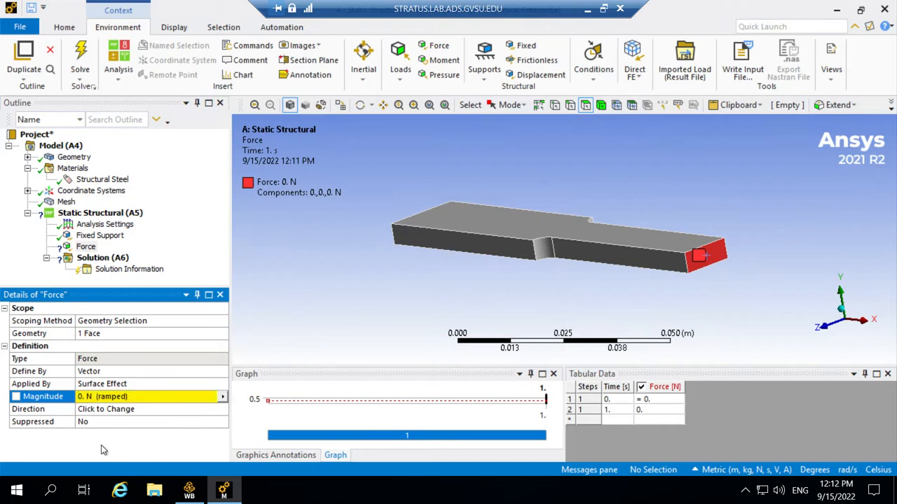
- Set the force's magnitude to 44.482 N
left_click(90, 396)
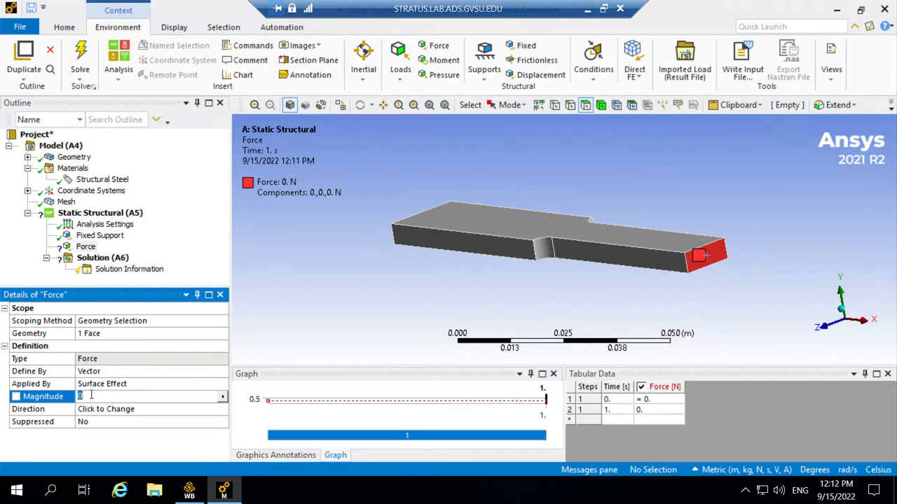
type("4")
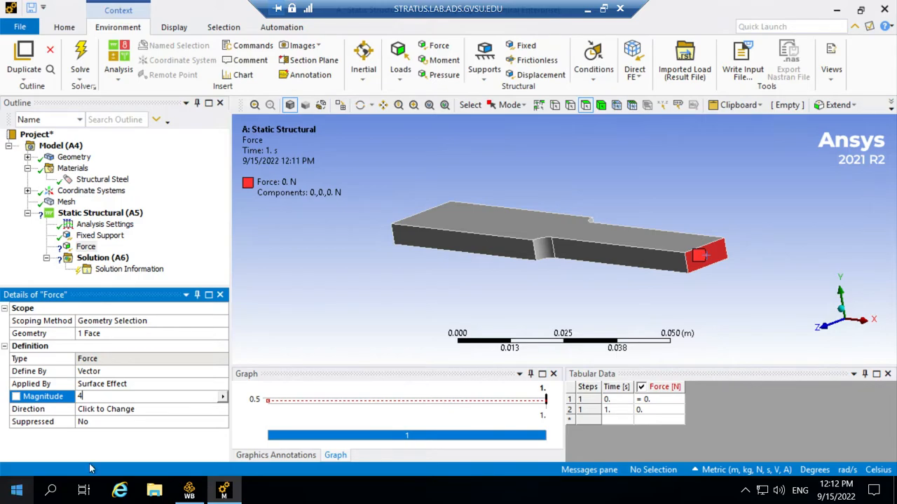
type("4")
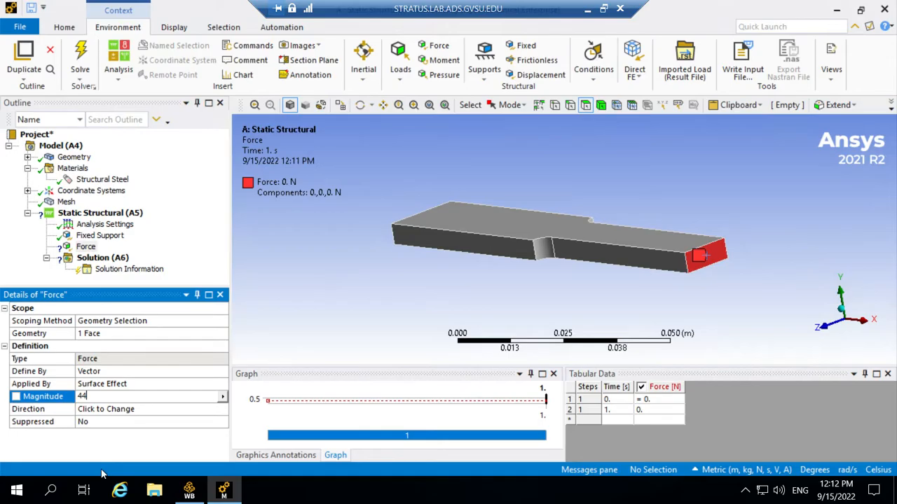
type(".482")
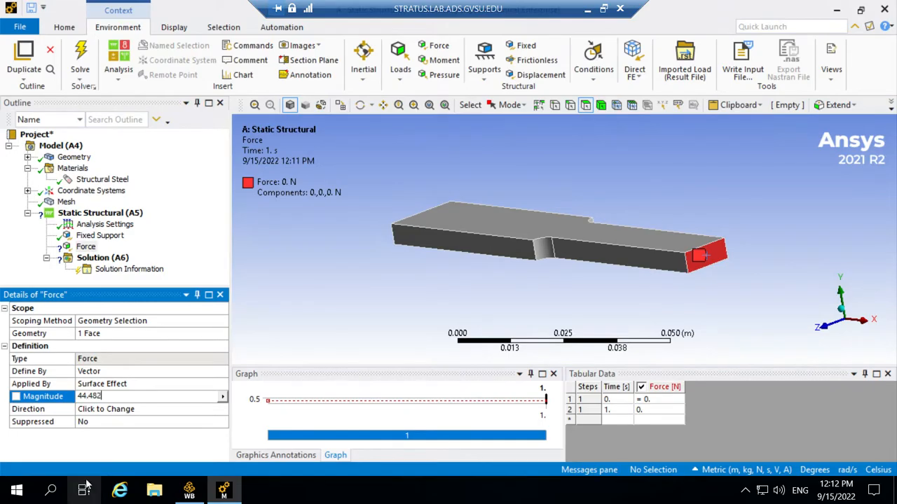
key("Return")
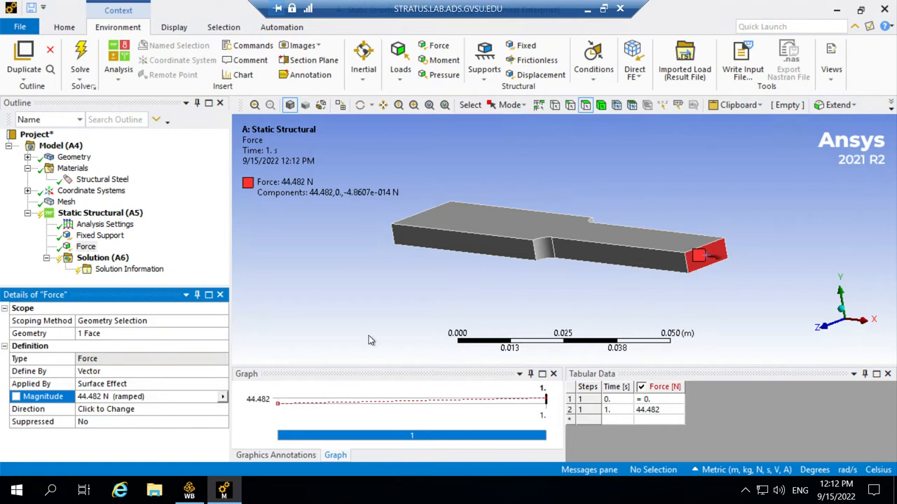
- Change the force's definition from Vector to Components
left_click(134, 372)
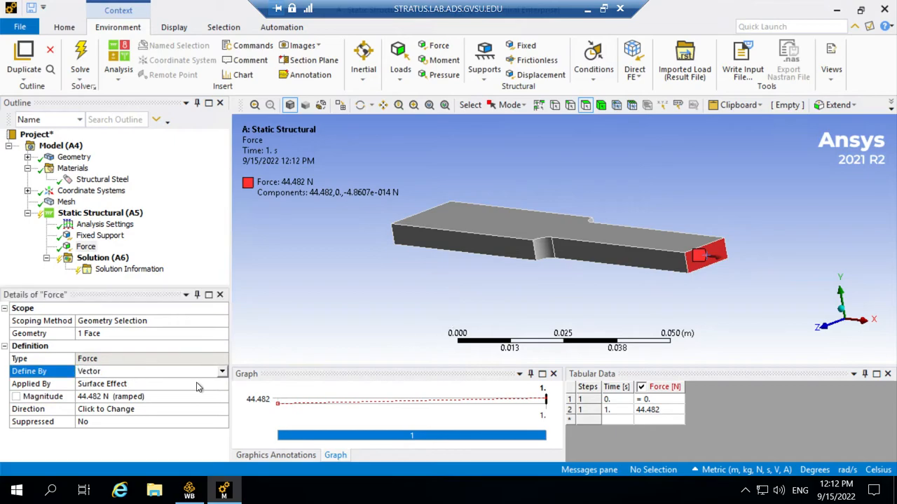
left_click(221, 371)
left_click(156, 392)
left_click(222, 371)
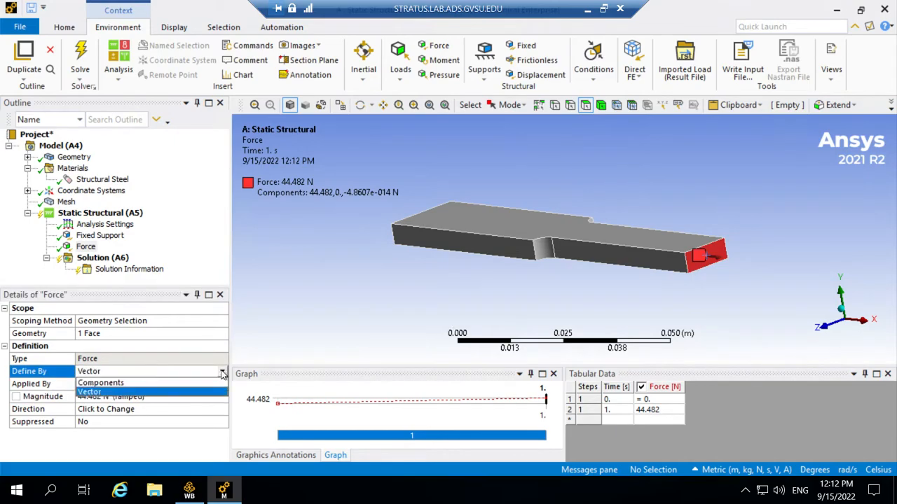
left_click(145, 382)
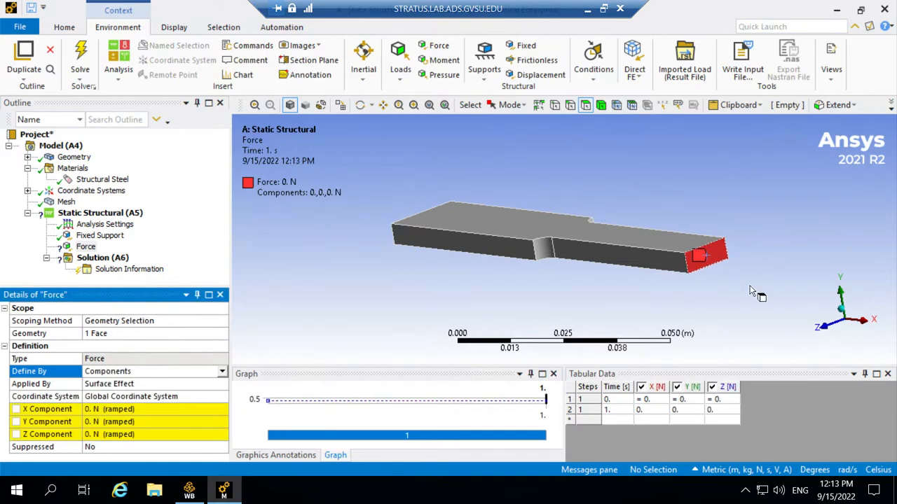
- Set the force's X component to 44.482 N in the Global Coordinate System
mouse_move(794, 250)
right_mouse_down()
mouse_move(751, 267)
mouse_move(844, 231)
right_mouse_up()
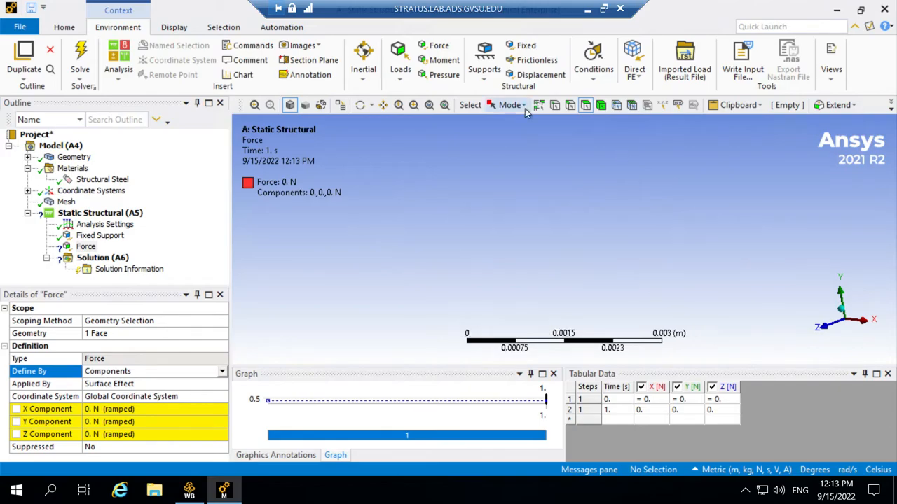
right_click(489, 175)
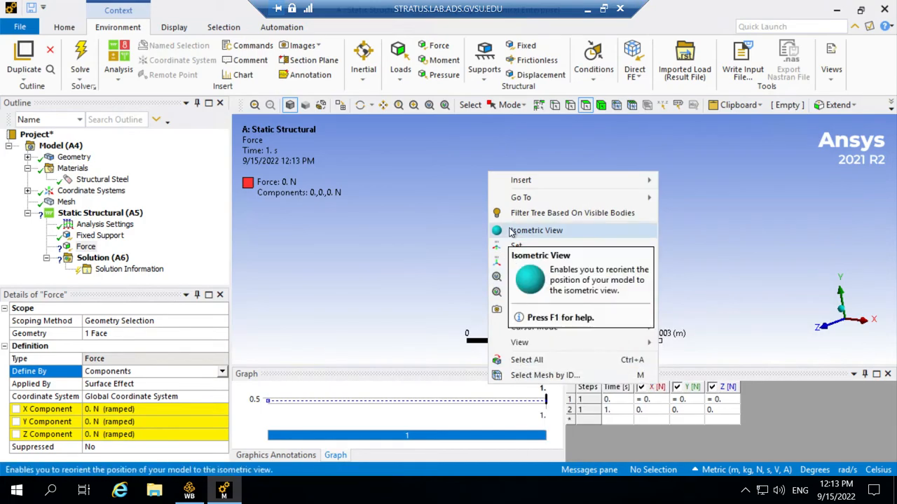
left_click(407, 169)
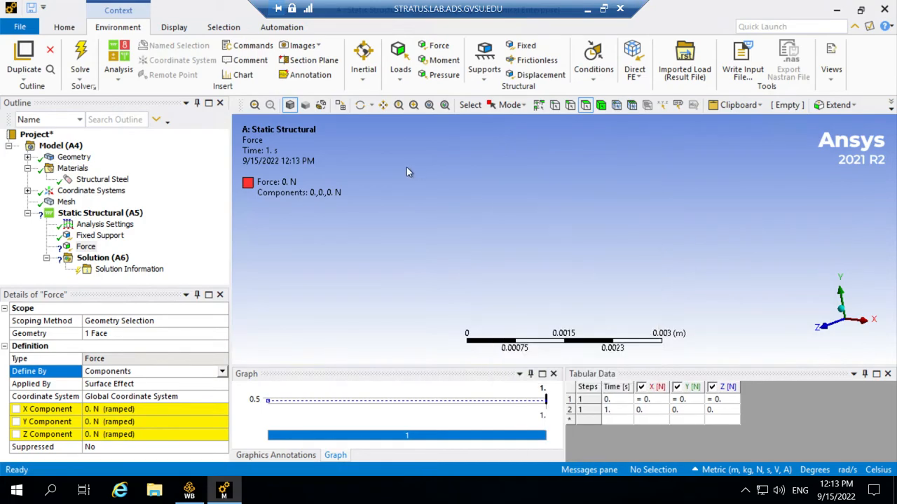
right_click(407, 170)
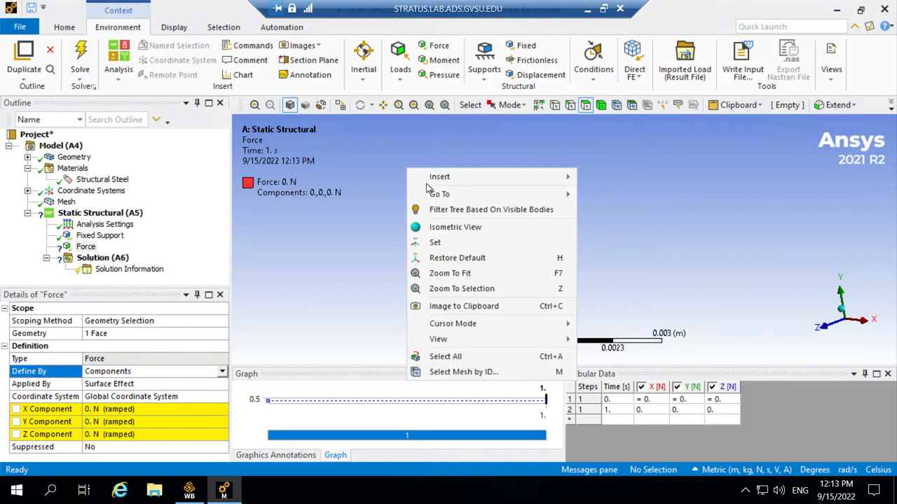
mouse_move(429, 181)
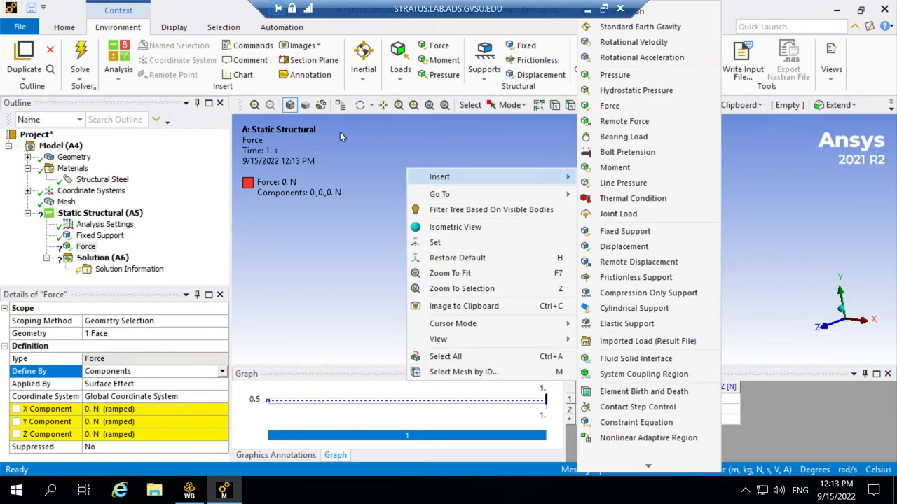
left_click(259, 110)
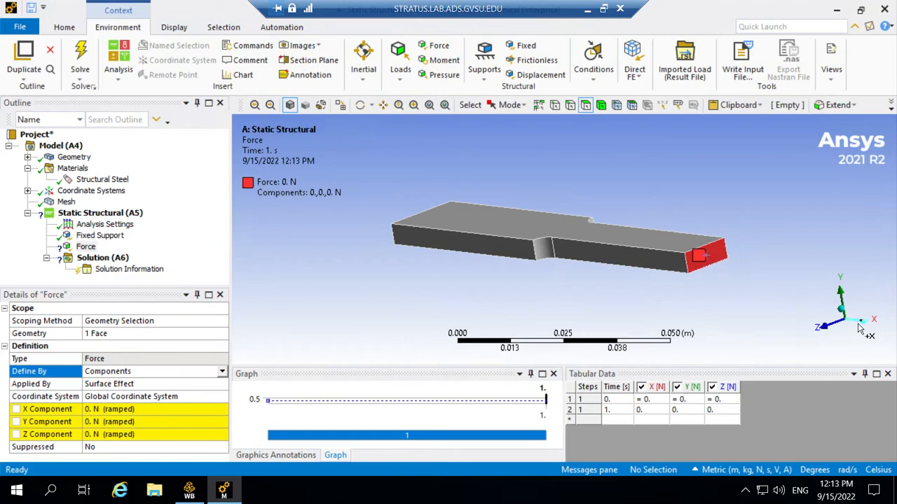
left_click(138, 409)
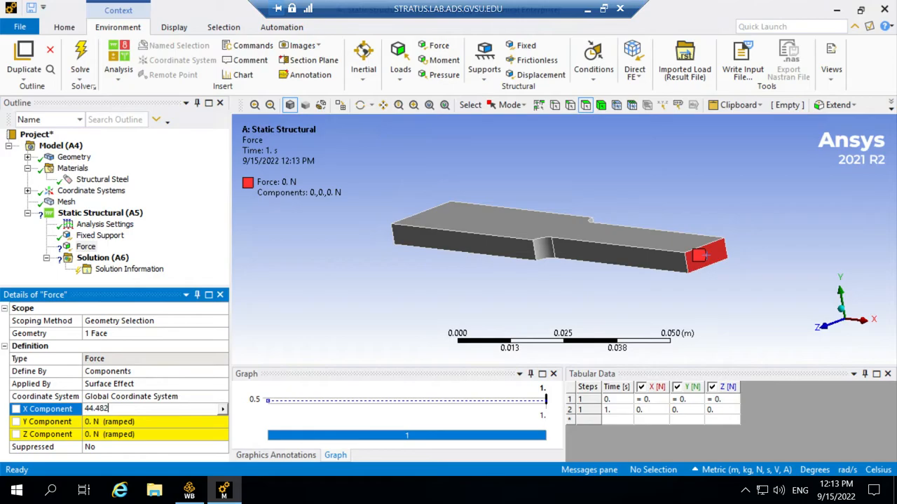
key("Return")
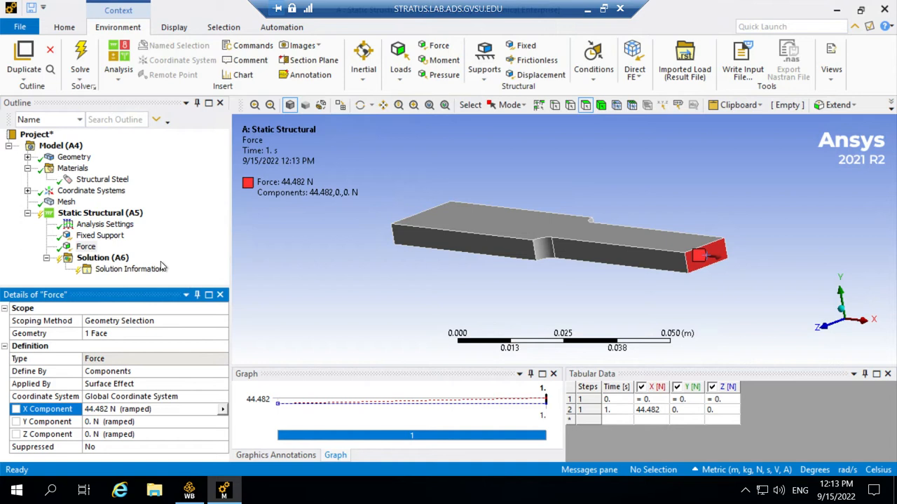
- Solve the Static Structural analysis from its Solution object
right_click(98, 261)
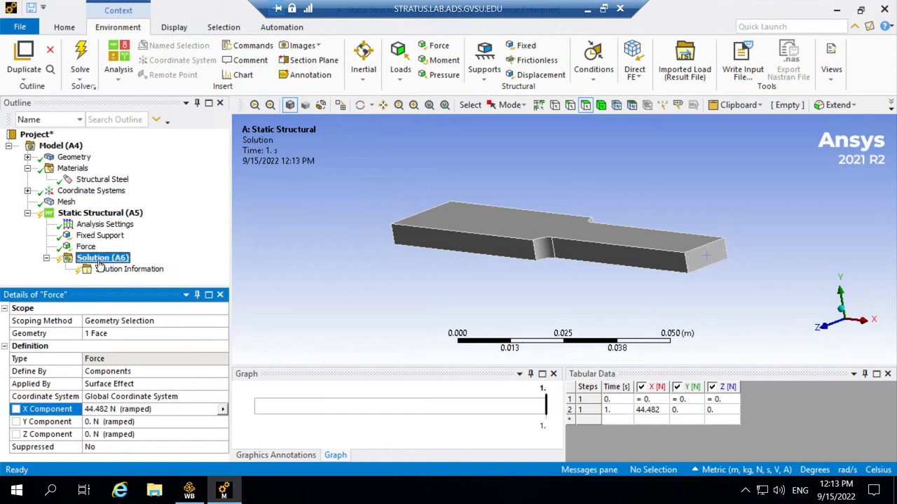
left_click(18, 266)
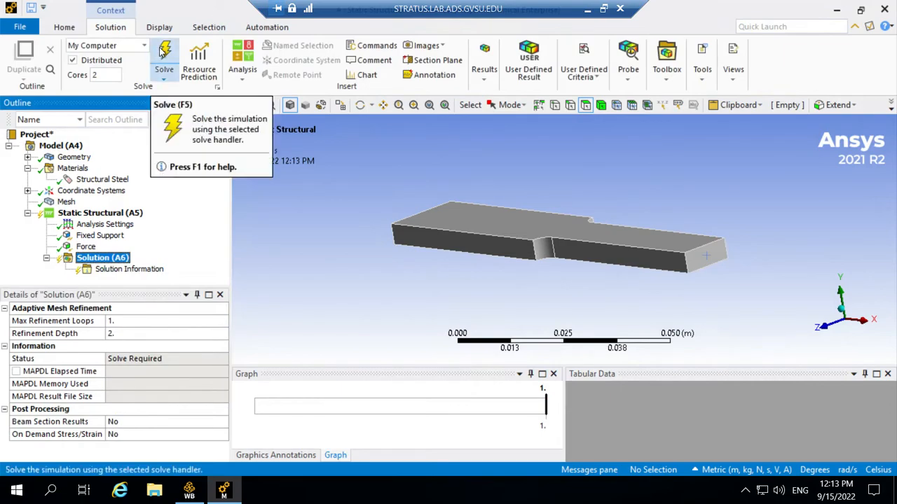
right_click(95, 257)
left_click(124, 279)
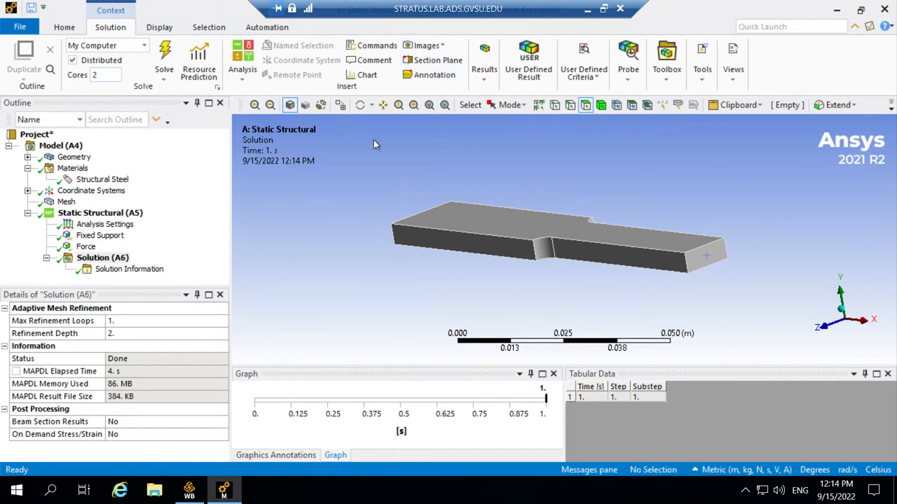
- Review the solver output in Solution Information, checking the run summary and the number of warning and error messages
left_click(110, 267)
left_click(105, 258)
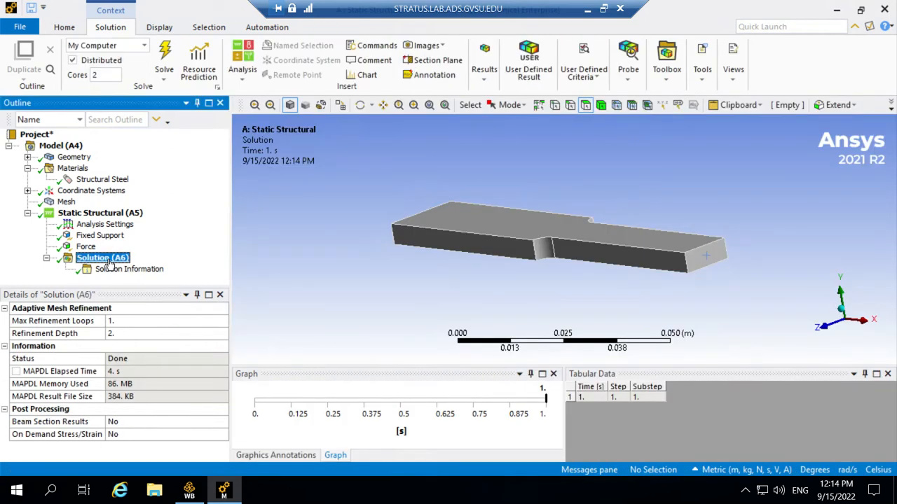
left_click(155, 275)
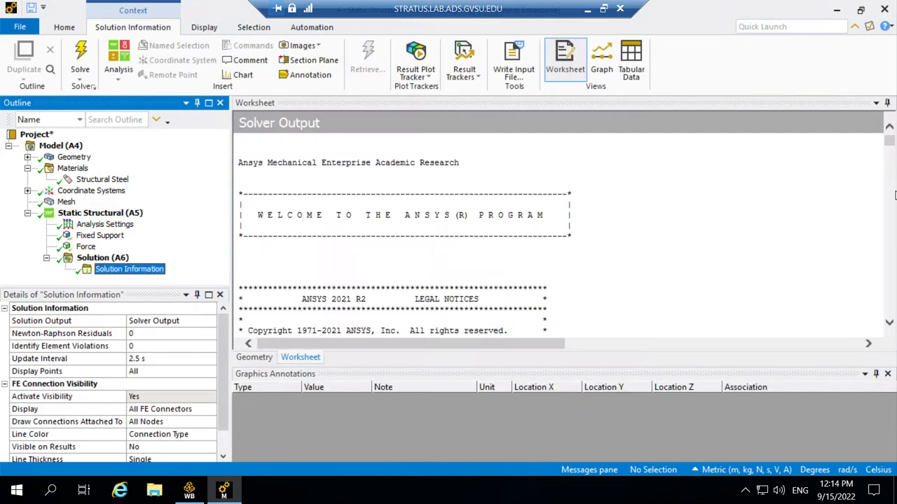
left_click_drag(891, 146, 882, 313)
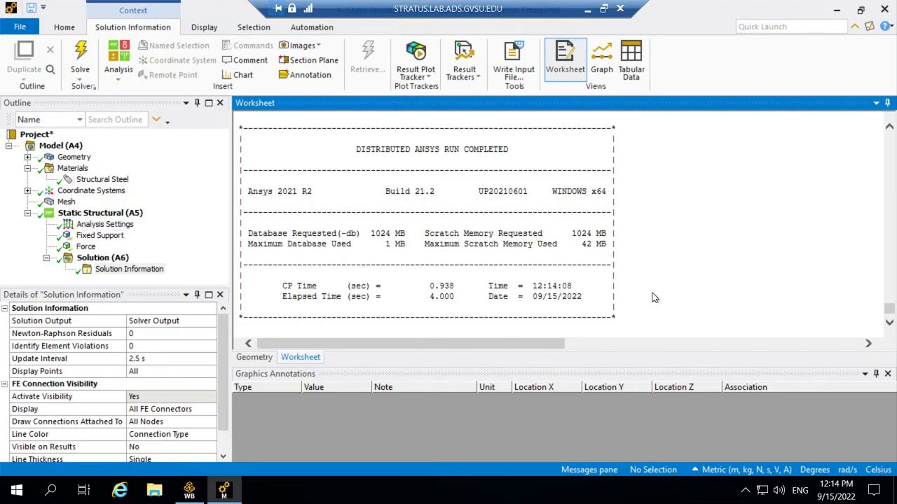
left_click_drag(893, 309, 892, 291)
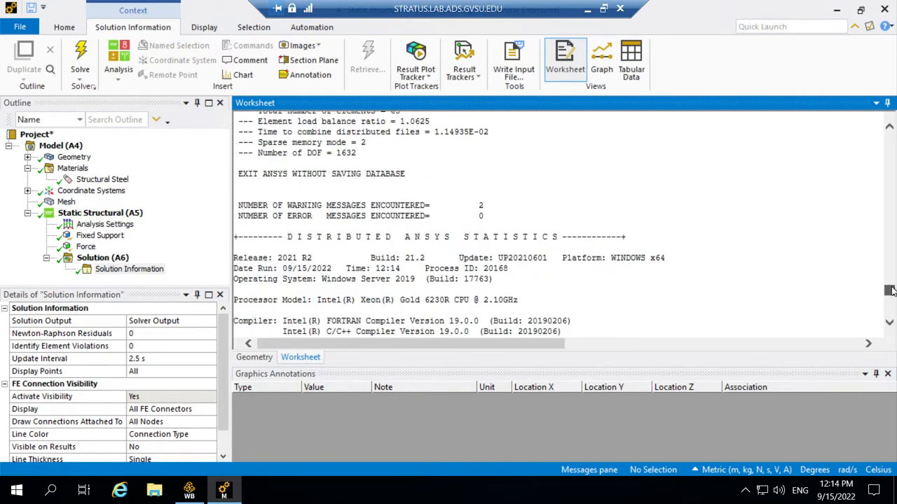
- Check the end of the solver output for the run-completion summary with memory use, CP time and elapsed time
left_click_drag(892, 291, 894, 356)
left_click_drag(896, 441, 895, 443)
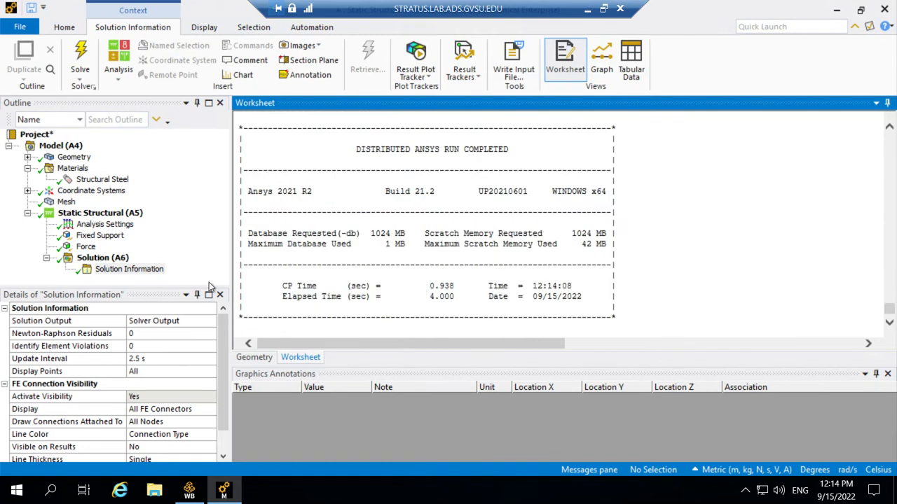
- Insert a Total Deformation result for all bodies under Solution and evaluate all results
left_click(107, 260)
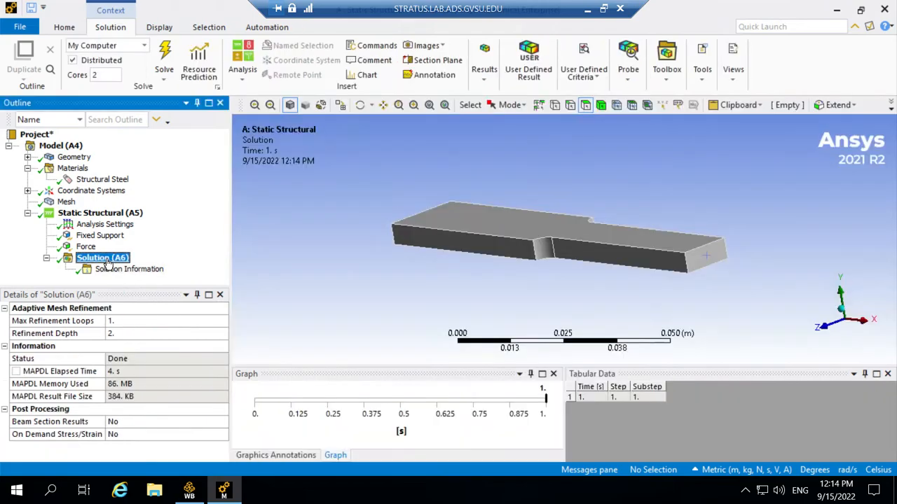
right_click(107, 262)
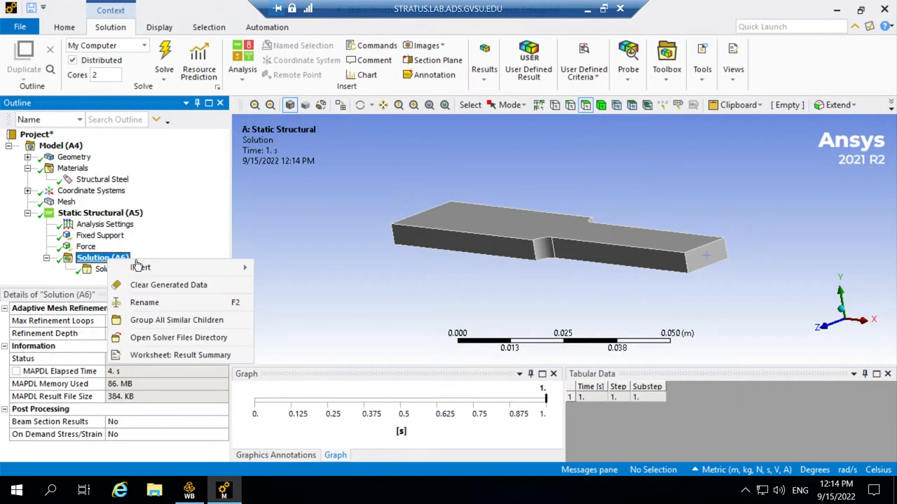
mouse_move(133, 267)
left_click(11, 269)
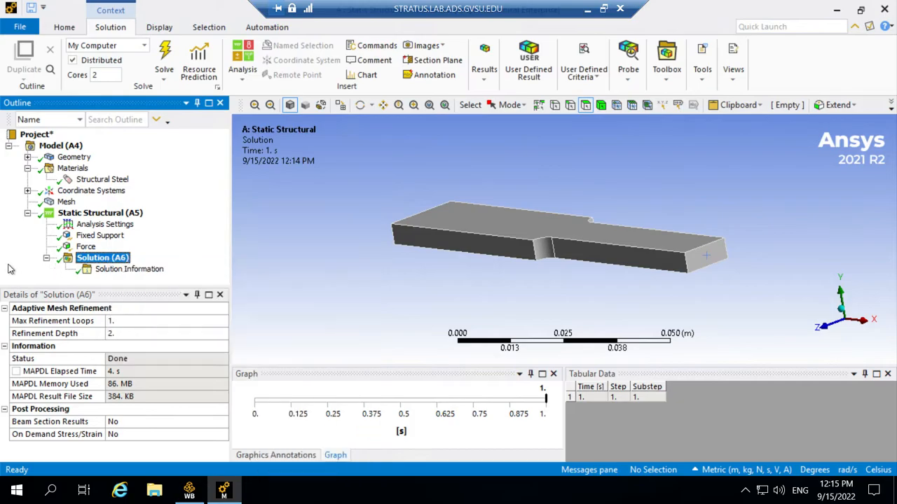
right_click(96, 260)
mouse_move(131, 267)
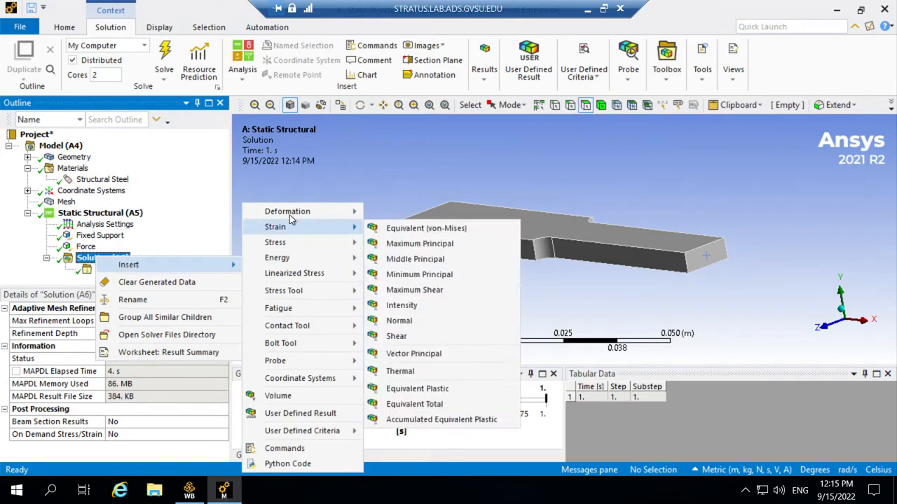
mouse_move(289, 214)
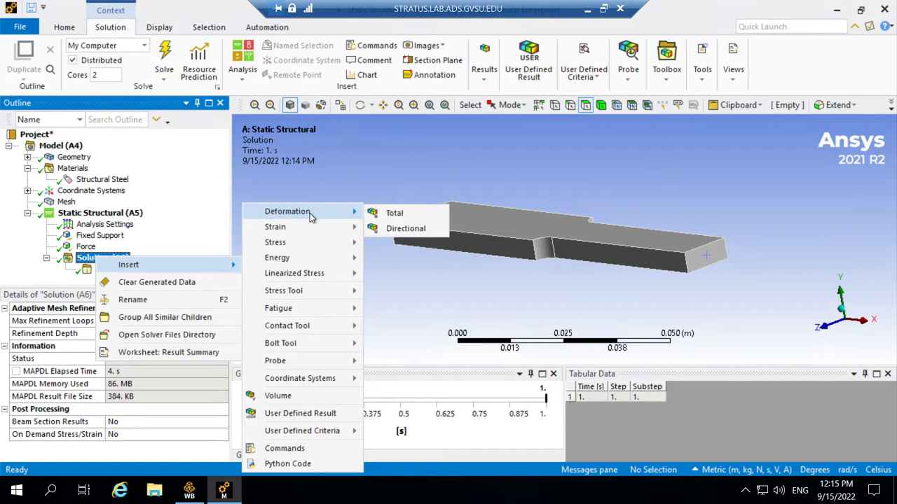
left_click(389, 213)
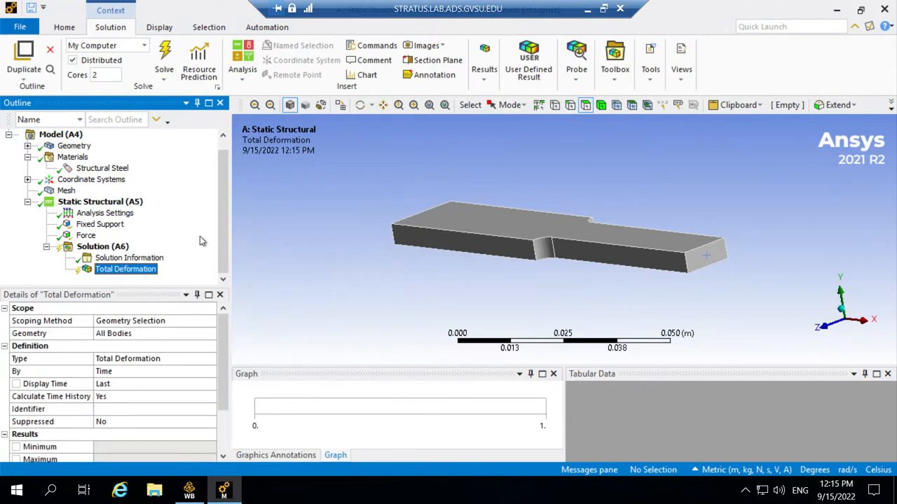
right_click(123, 276)
left_click(161, 70)
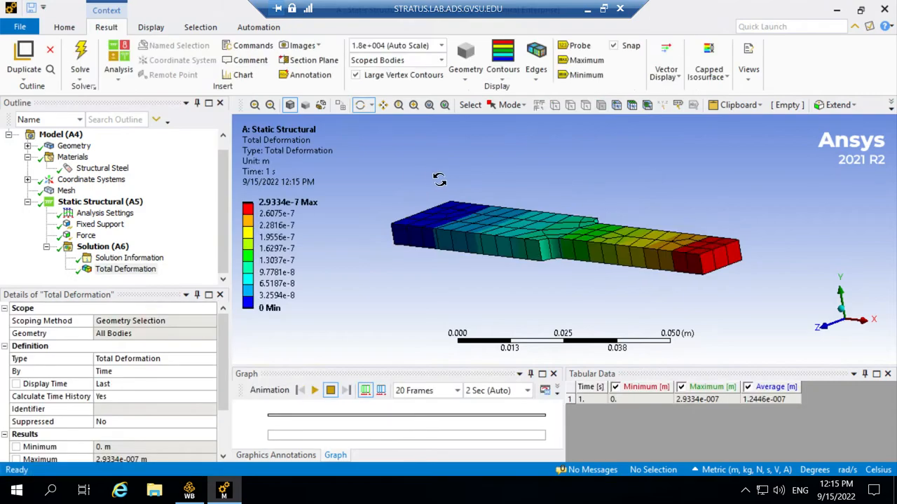
- Inspect the total deformation contours from several angles and play the result animation, stopping it when done
left_click_drag(450, 181, 445, 185)
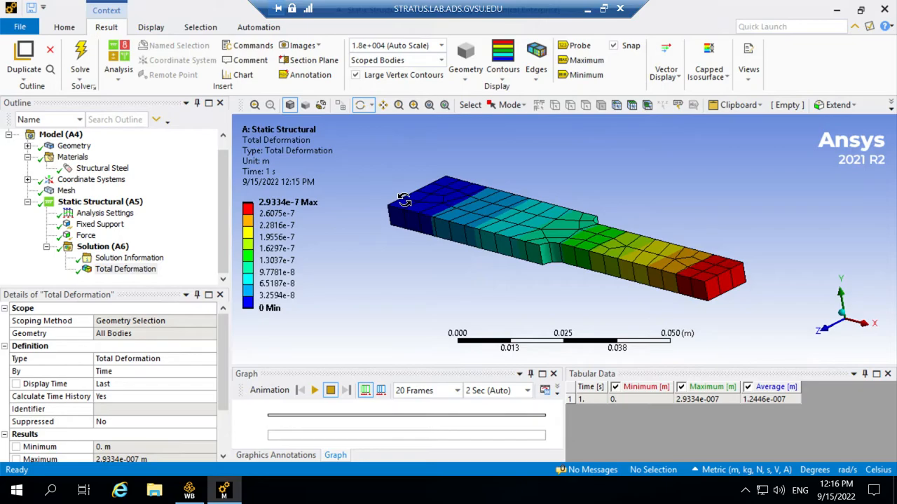
left_click(270, 309)
left_click(314, 390)
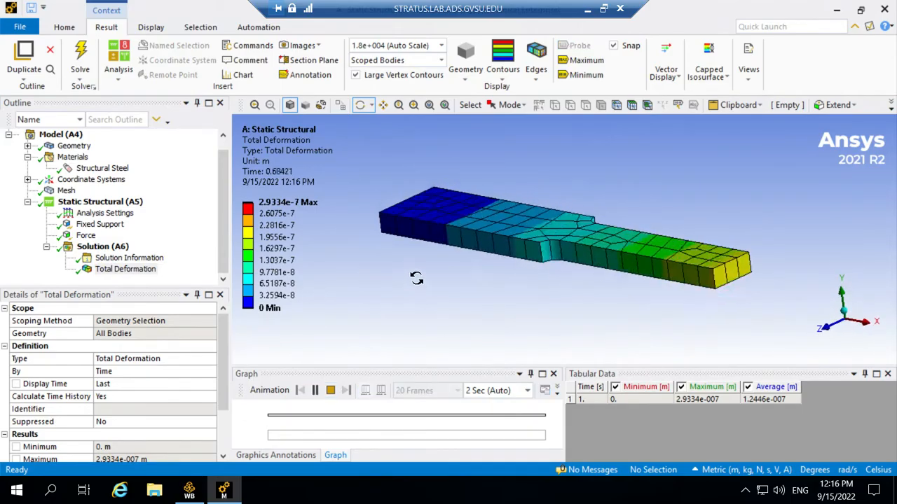
left_click_drag(418, 279, 442, 290)
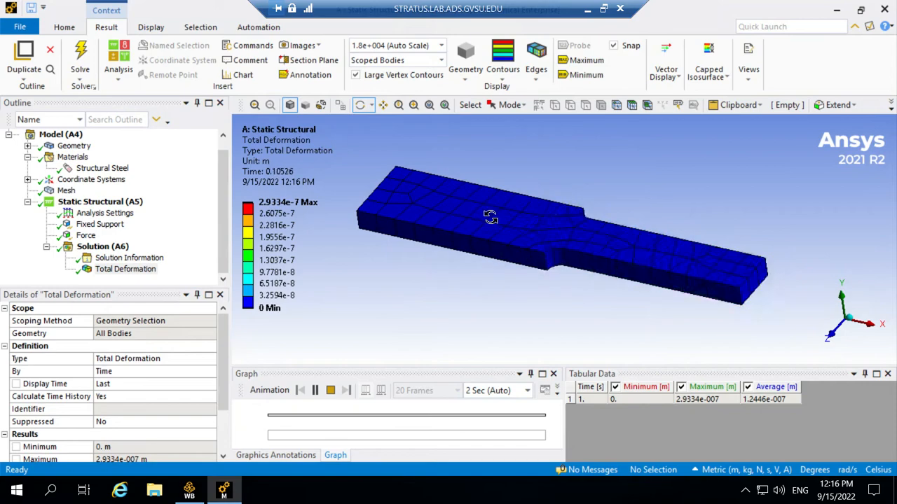
mouse_move(462, 282)
left_mouse_down()
mouse_move(446, 260)
mouse_move(439, 309)
mouse_move(448, 280)
left_mouse_up()
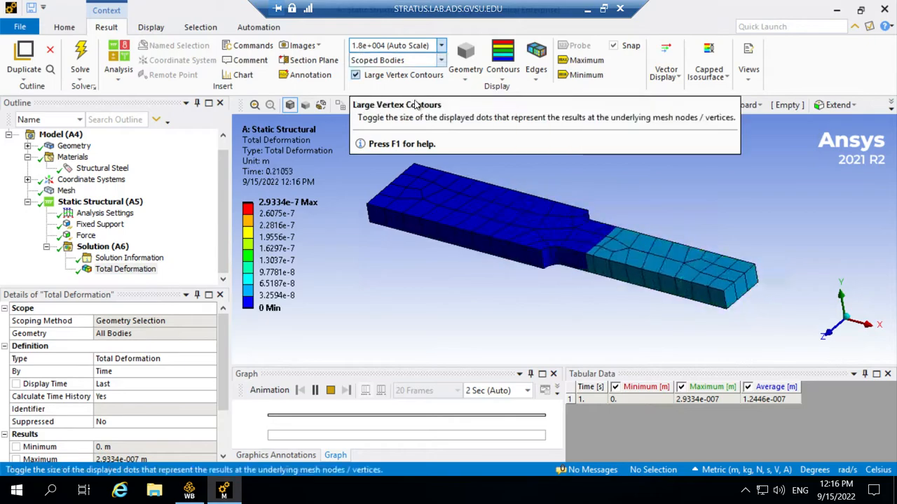
left_click(332, 390)
- Set the deformation display scale to 1.0 (True Scale) and play the animation briefly
left_click(441, 45)
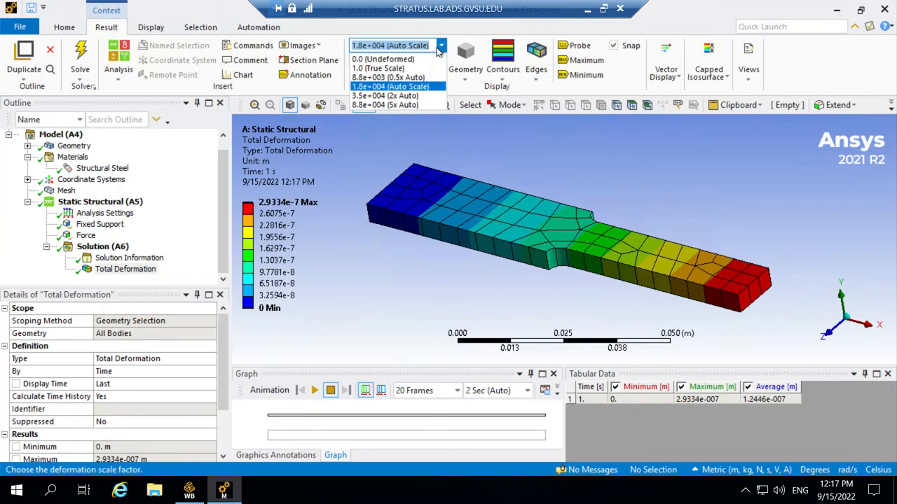
left_click(395, 68)
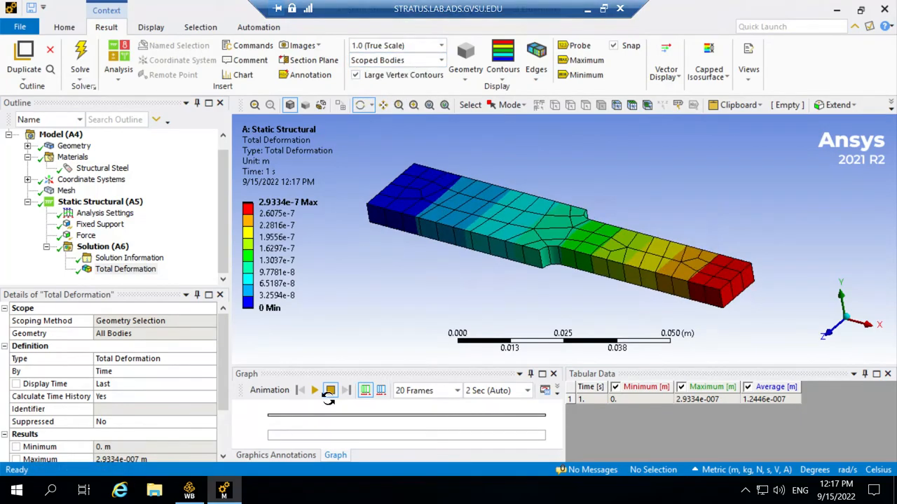
left_click(314, 392)
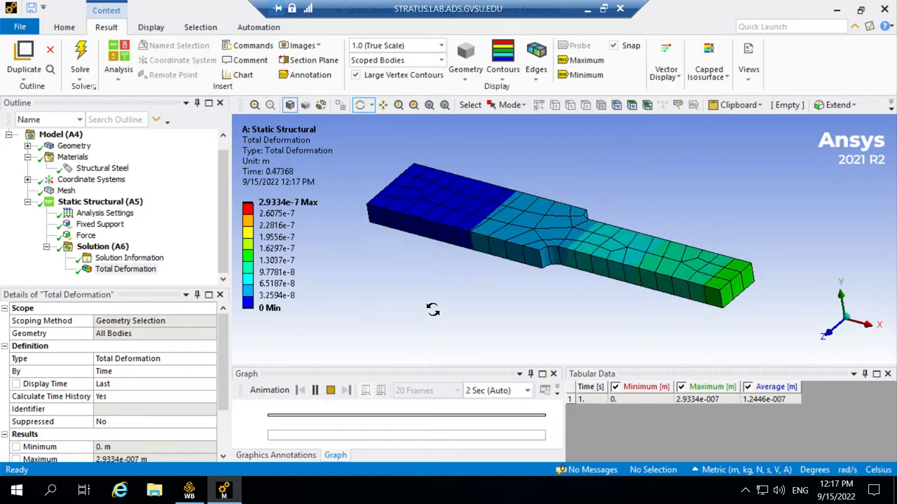
left_click(330, 391)
- Set the deformation display scale to 8.8e+004 (5x Auto) and play the exaggerated animation briefly
left_click(395, 45)
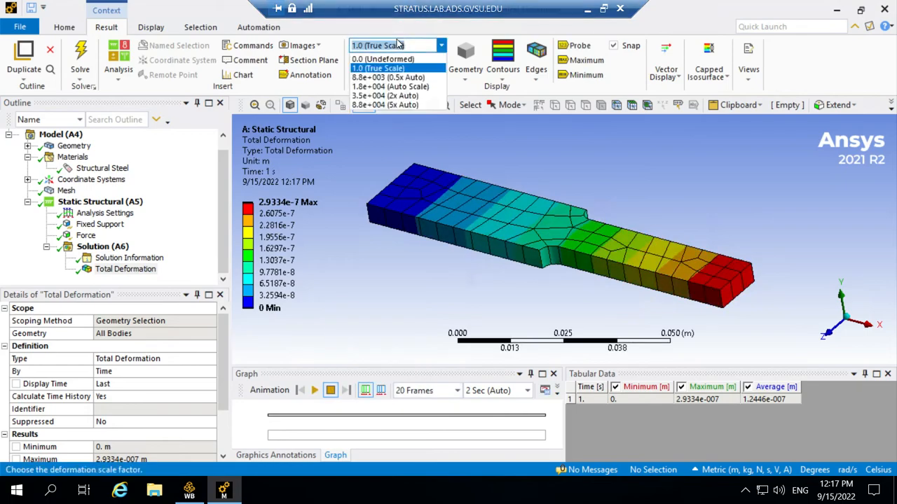
left_click(385, 105)
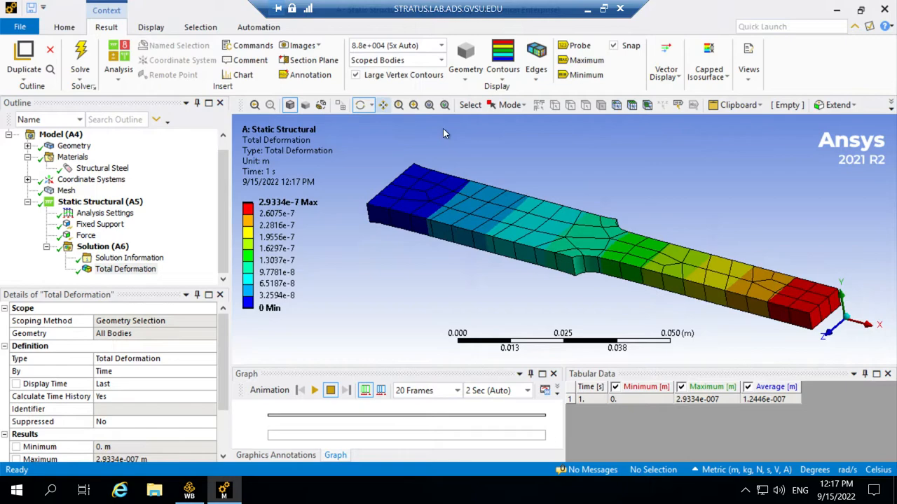
left_click(314, 391)
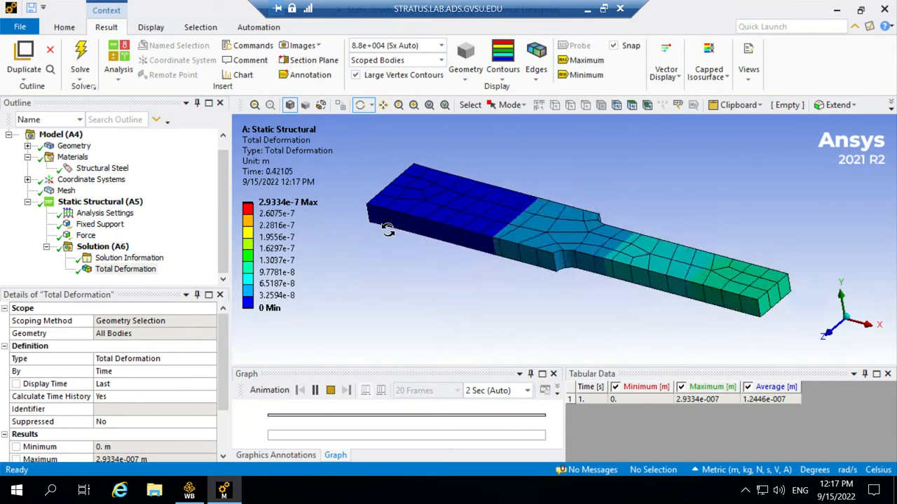
left_click(331, 391)
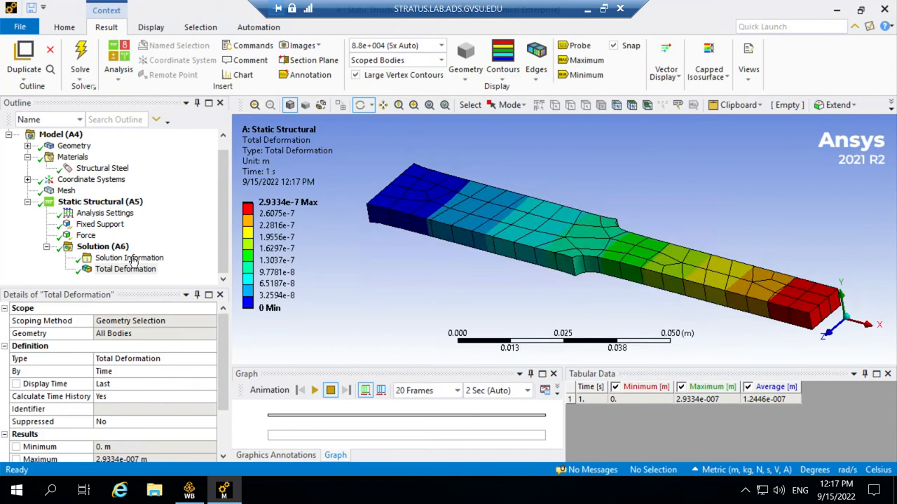
- Insert a Normal Stress result under the Solution object
left_click(112, 248)
right_click(114, 250)
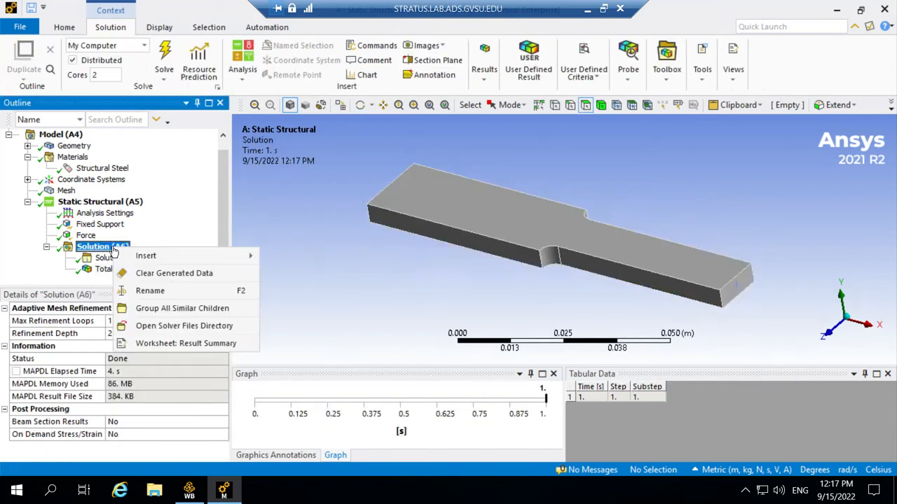
mouse_move(204, 256)
mouse_move(318, 229)
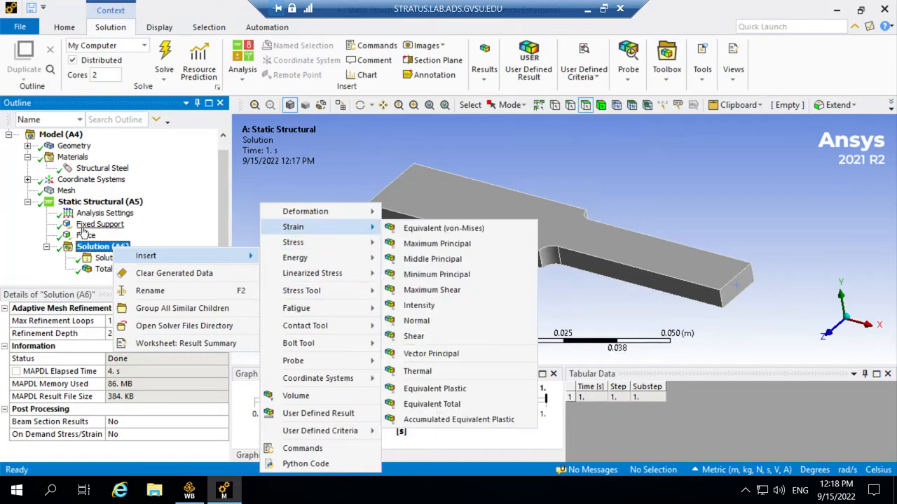
left_click(101, 250)
right_click(102, 250)
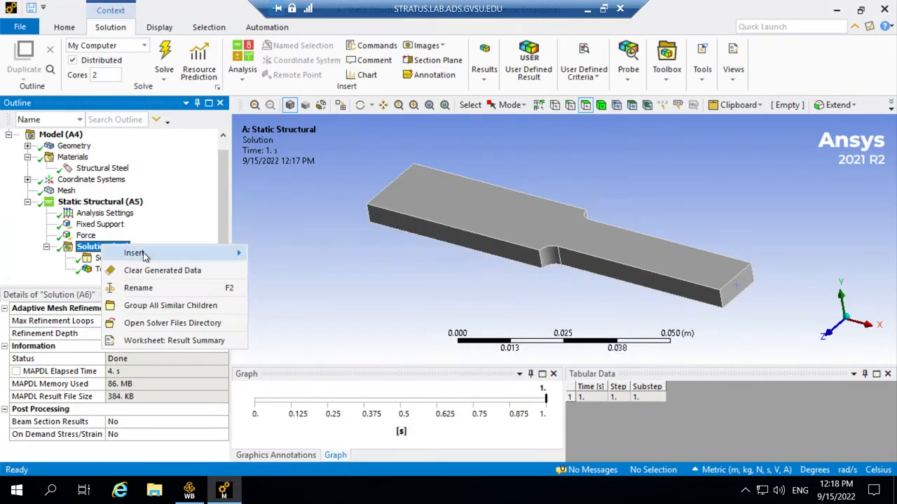
mouse_move(133, 252)
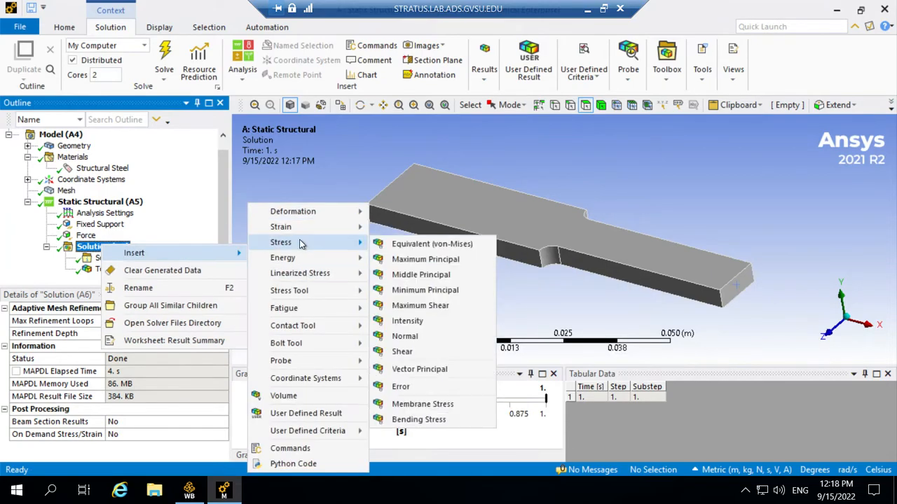
left_click(429, 337)
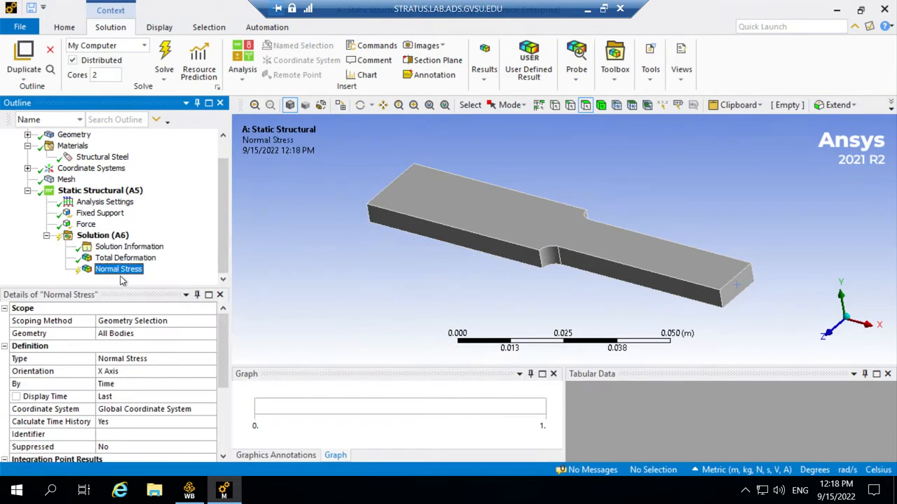
- Keep the Normal Stress orientation on the X Axis in the Global Coordinate System and evaluate all results
left_click(114, 372)
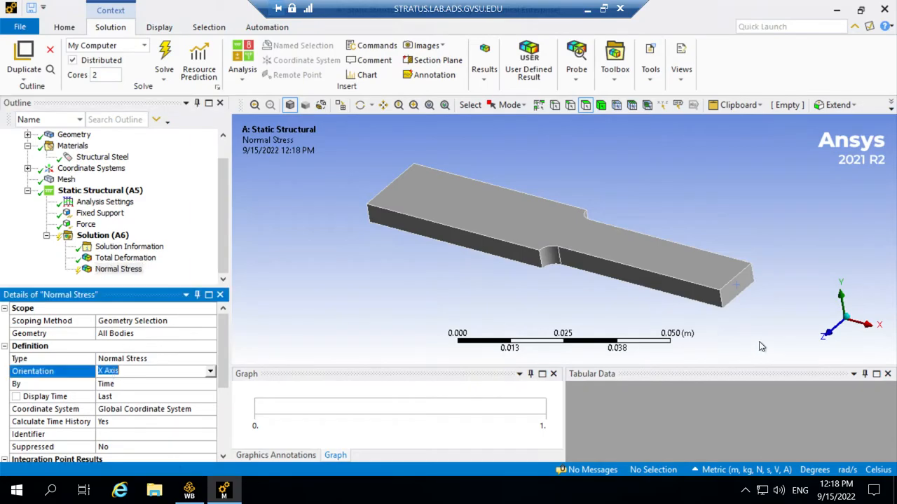
left_click(211, 374)
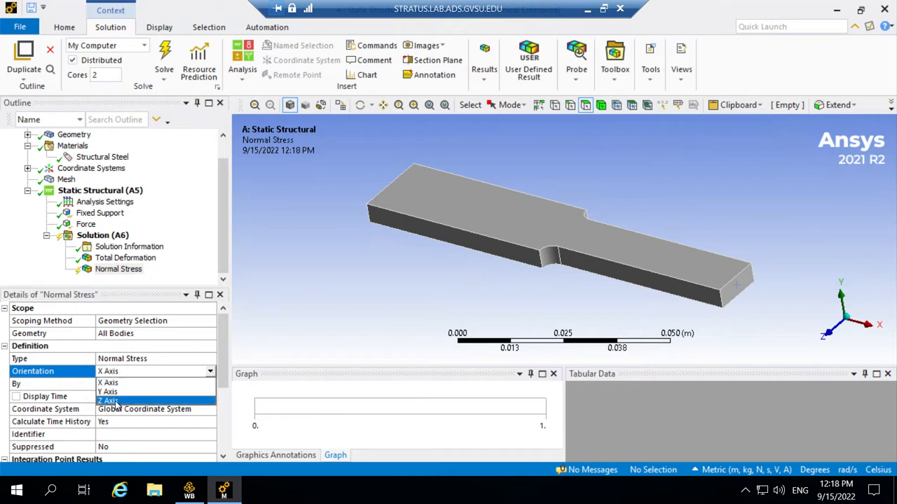
left_click(333, 290)
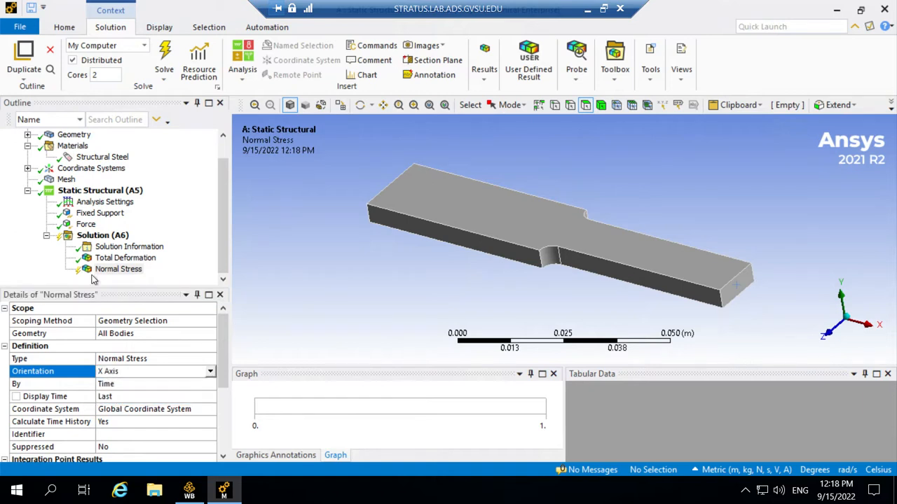
left_click(105, 269)
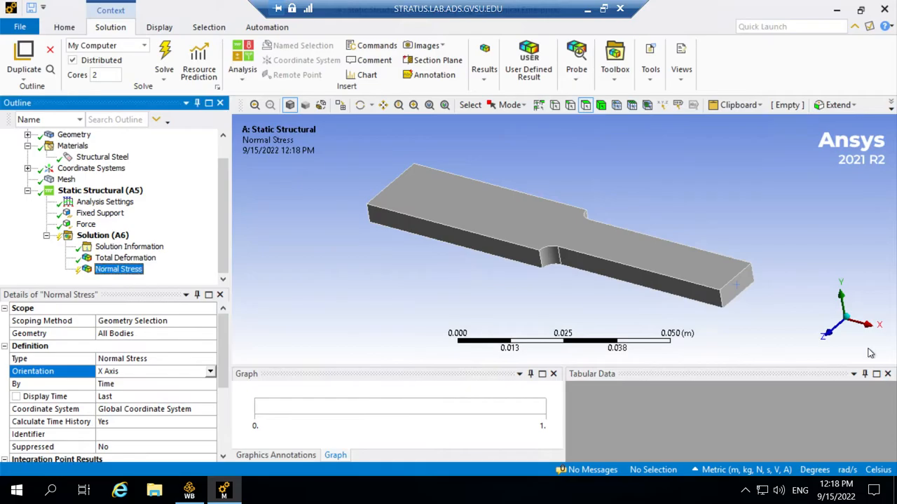
right_click(102, 272)
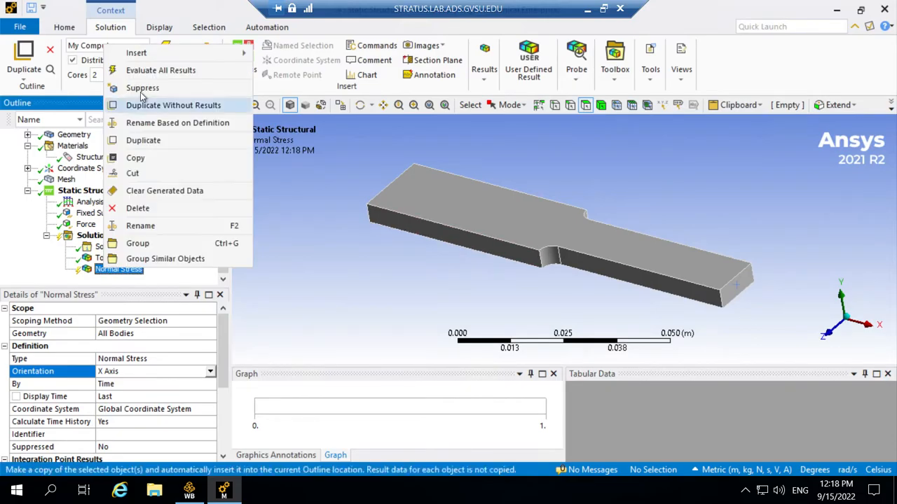
left_click(149, 73)
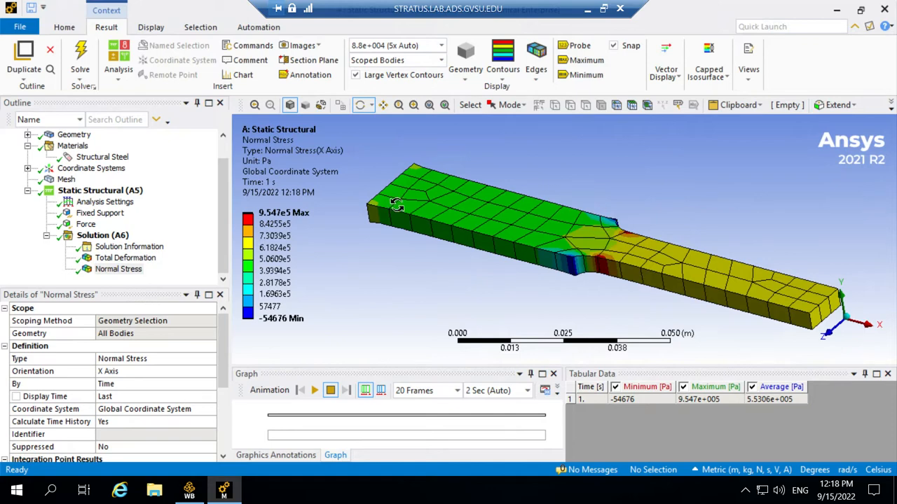
- Locate the maximum and minimum normal stress on the bar with the result labels, then turn the labels off
left_click(587, 62)
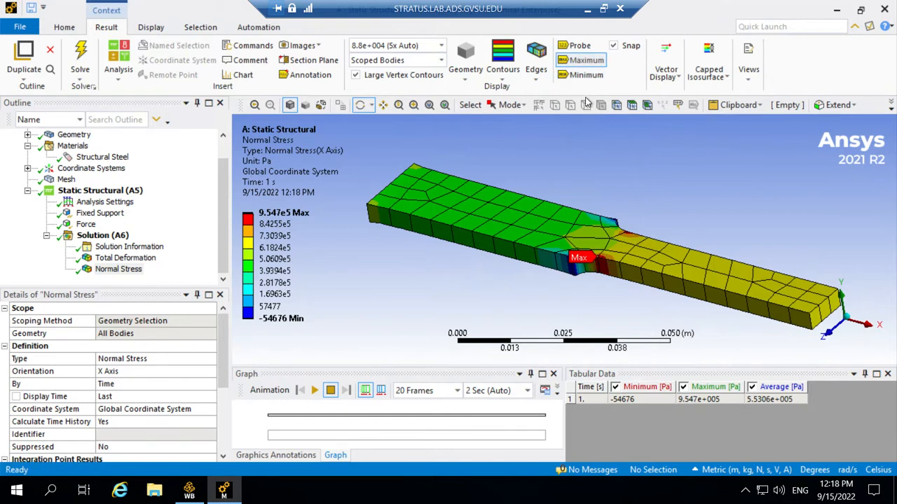
left_click(582, 74)
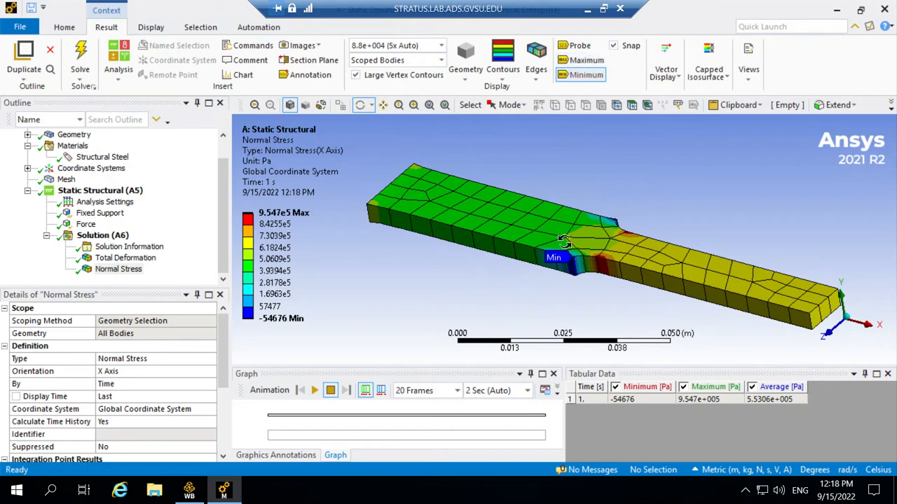
left_click(581, 75)
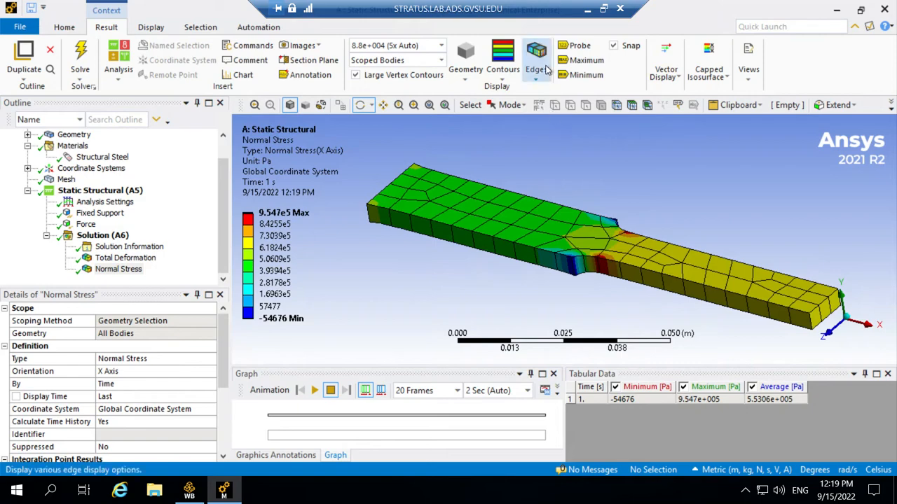
- Probe the normal stress at the fillet, on the wide section's top face and on the narrow section's top face
left_click(575, 46)
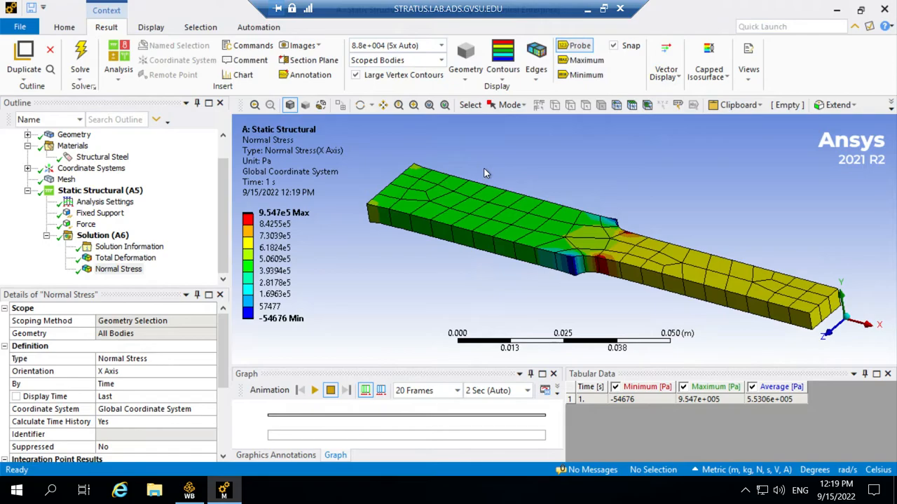
left_click(579, 47)
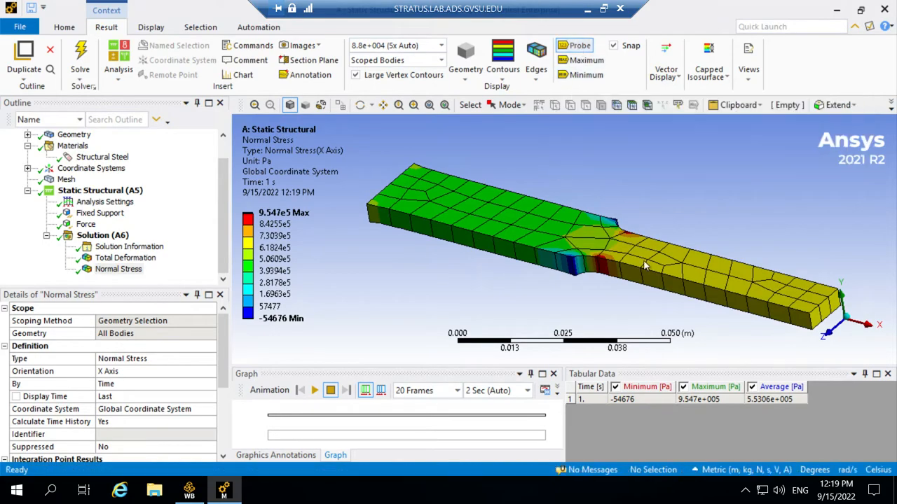
left_click(580, 43)
left_click(580, 46)
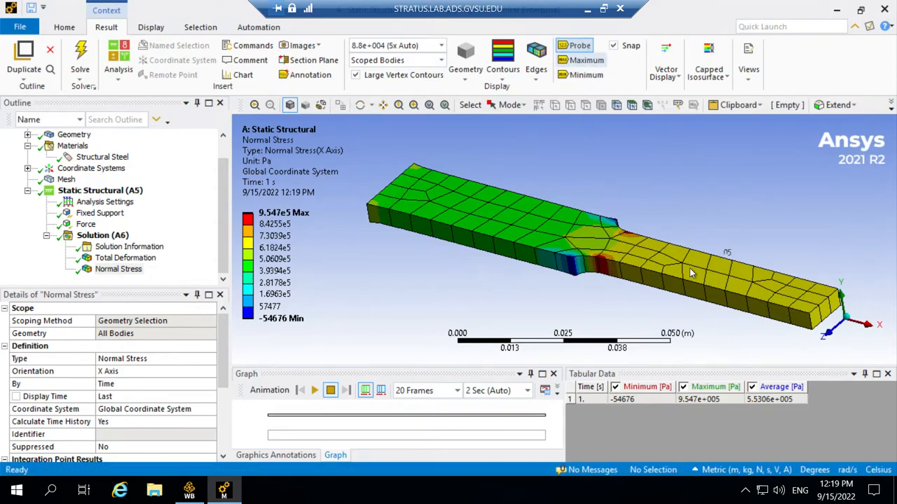
left_click(609, 270)
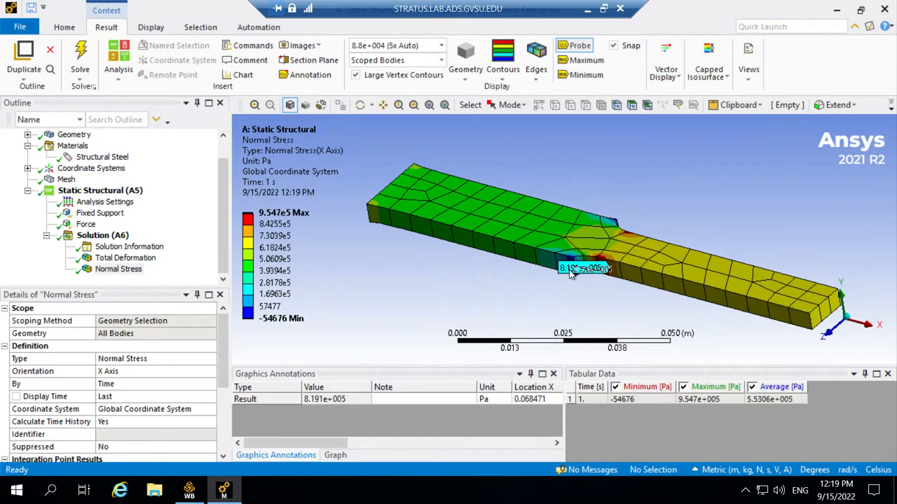
left_click(501, 223)
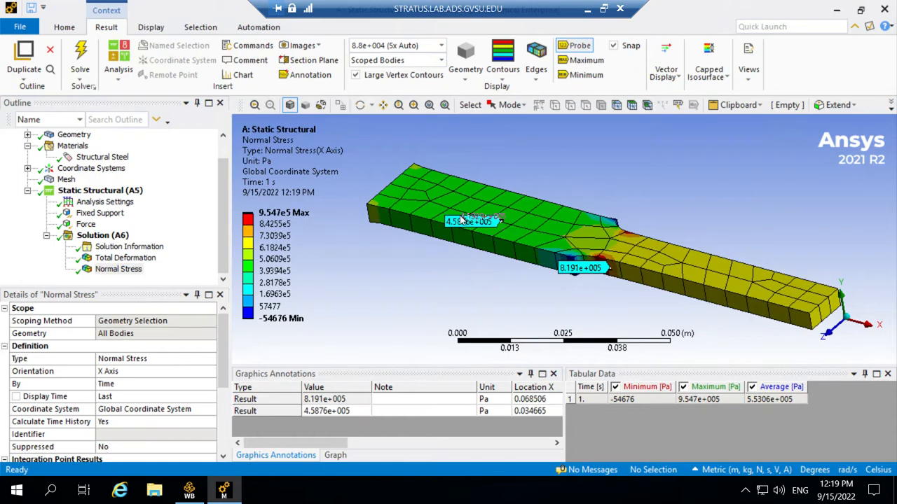
left_click(742, 271)
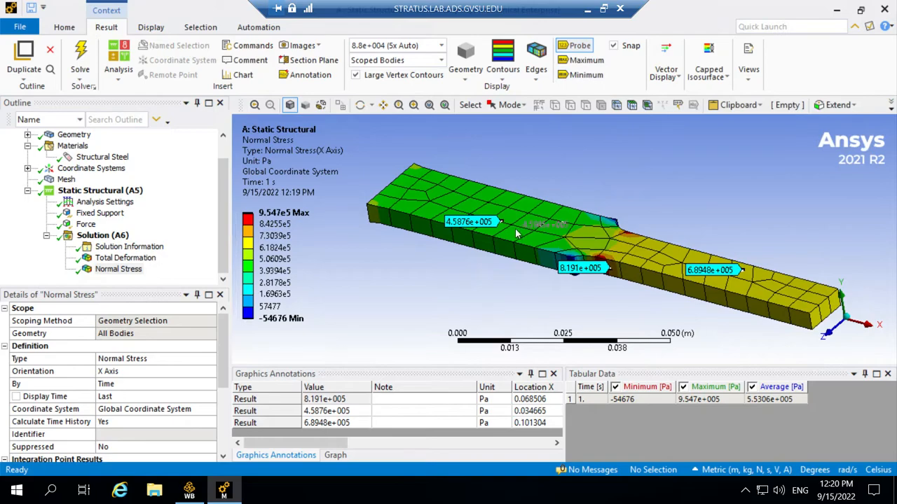
- Delete the Normal Stress and Total Deformation results from the Solution object
left_click(119, 270)
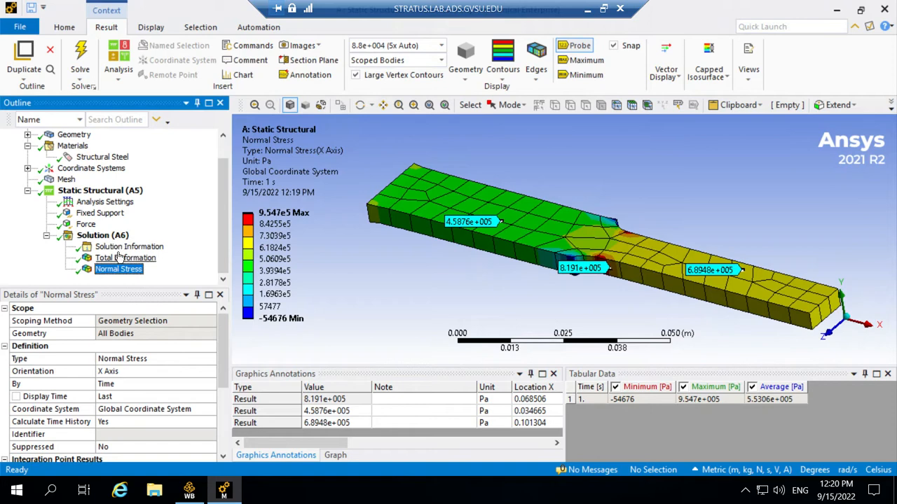
right_click(119, 275)
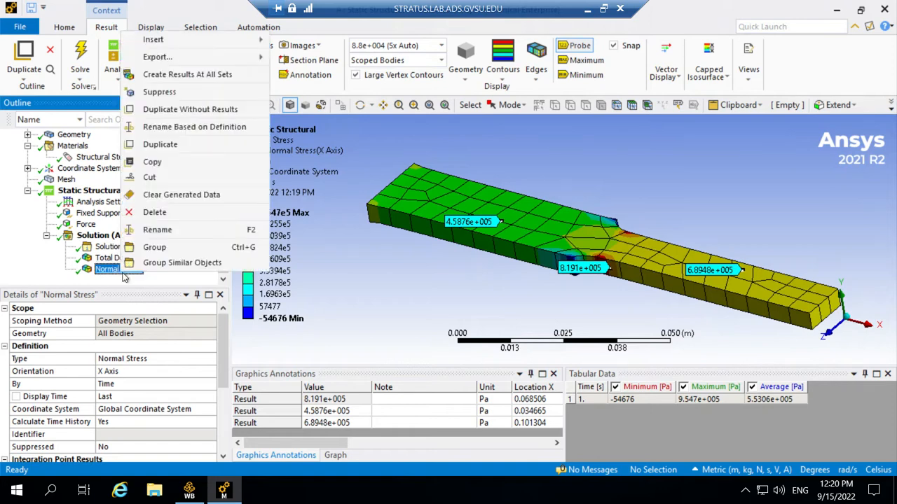
left_click(161, 210)
left_click(435, 300)
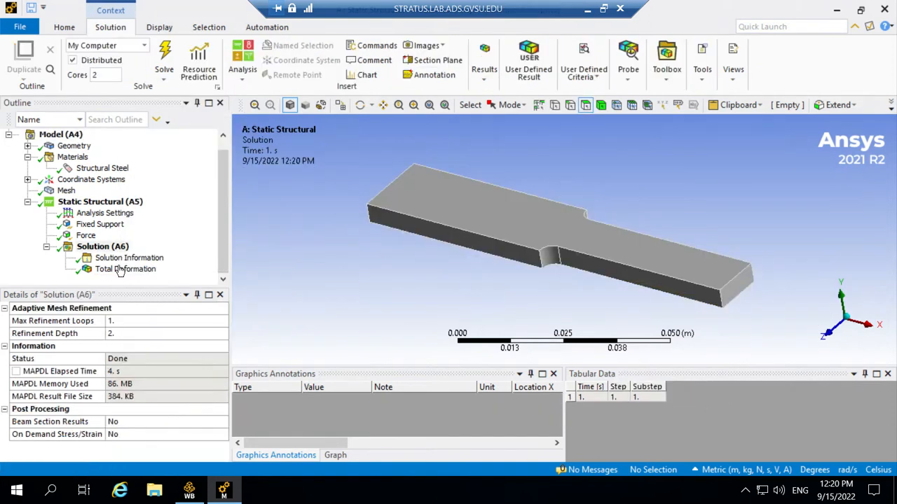
left_click(119, 271)
right_click(119, 271)
left_click(153, 206)
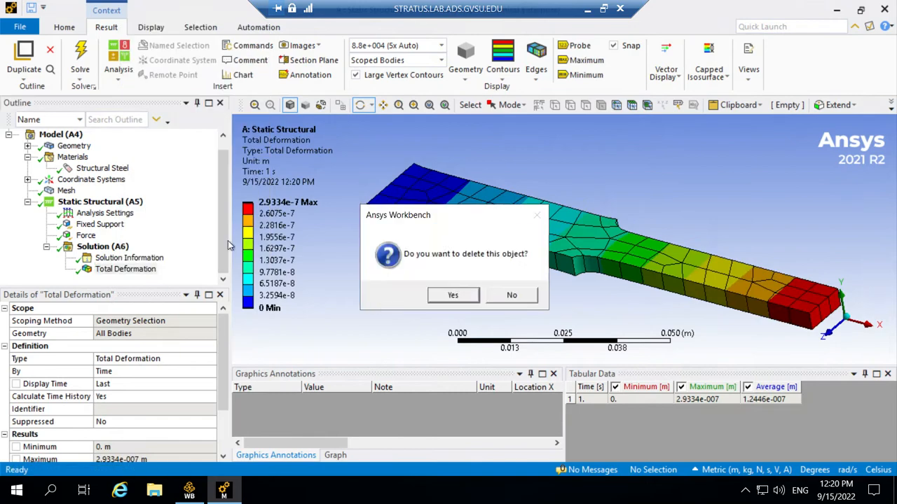
left_click(459, 300)
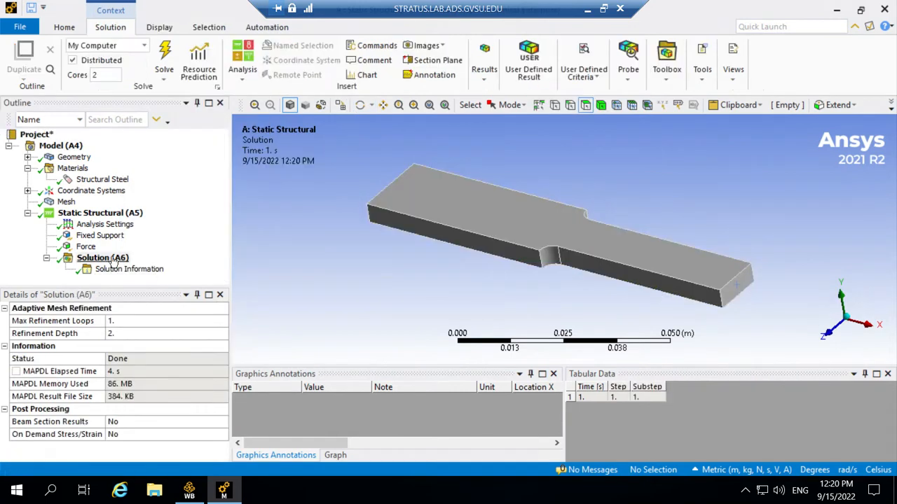
- Insert a new Normal Stress result under the Solution object
right_click(112, 260)
mouse_move(150, 273)
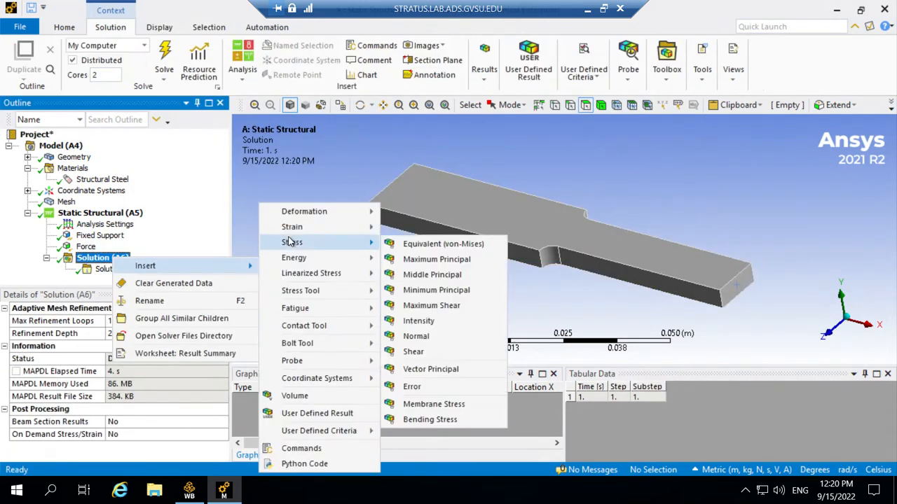
mouse_move(294, 234)
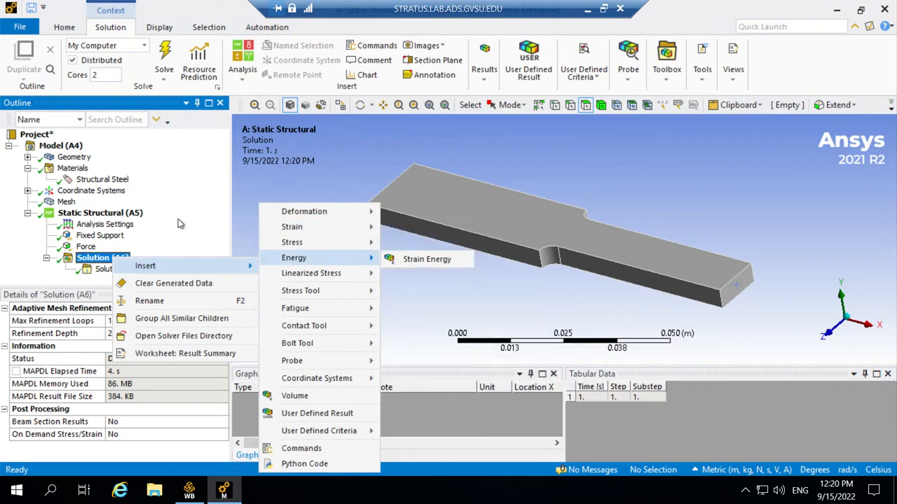
right_click(109, 259)
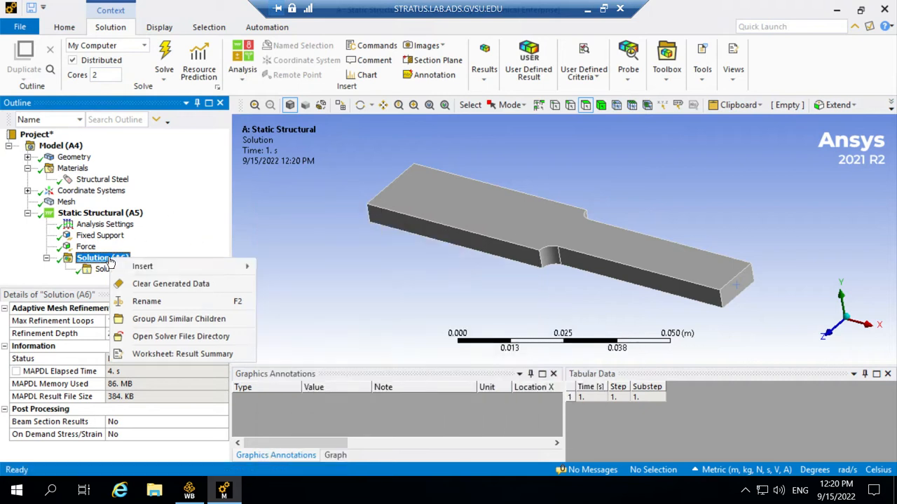
mouse_move(245, 266)
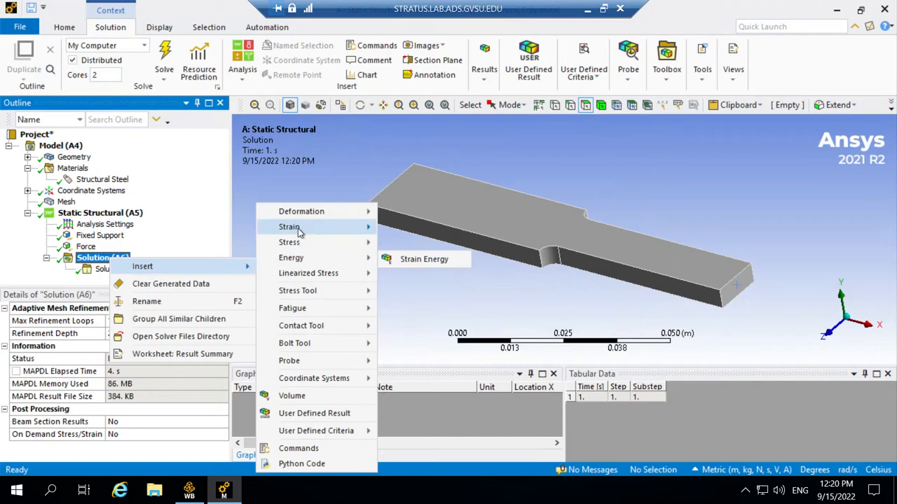
mouse_move(298, 245)
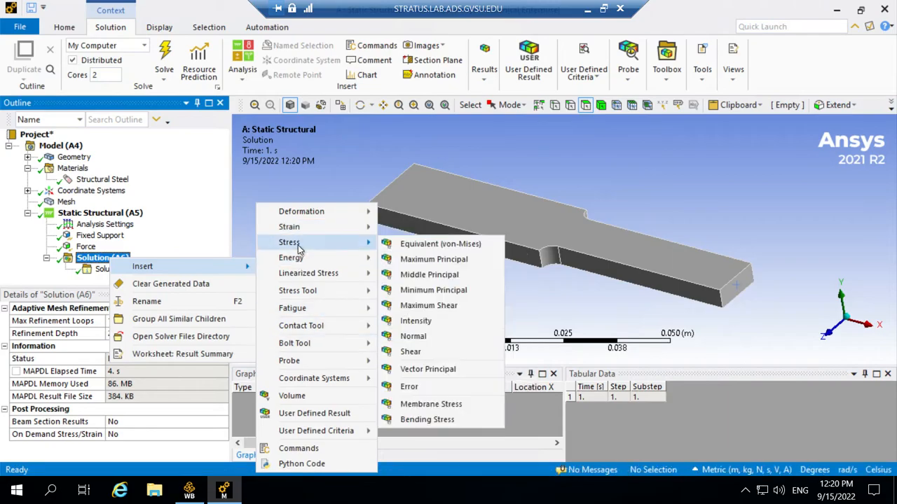
left_click(414, 337)
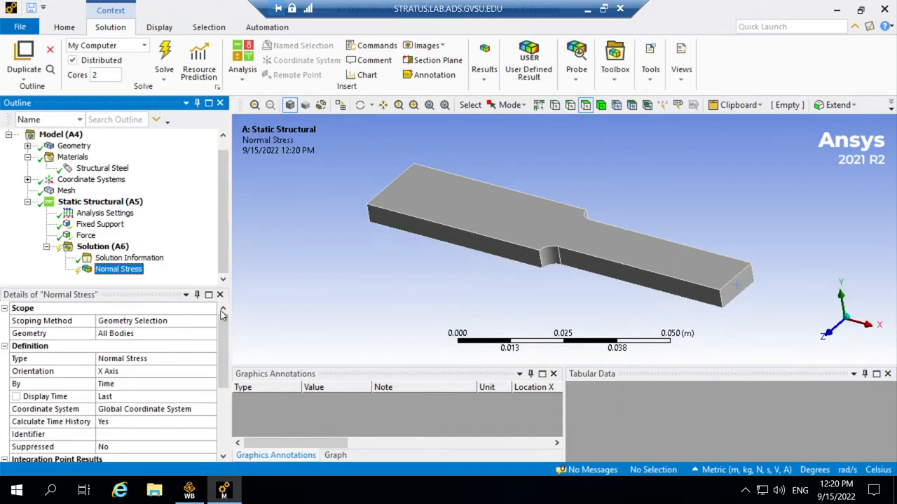
- Keep the new Normal Stress result's orientation on the X Axis and evaluate it
left_click(180, 370)
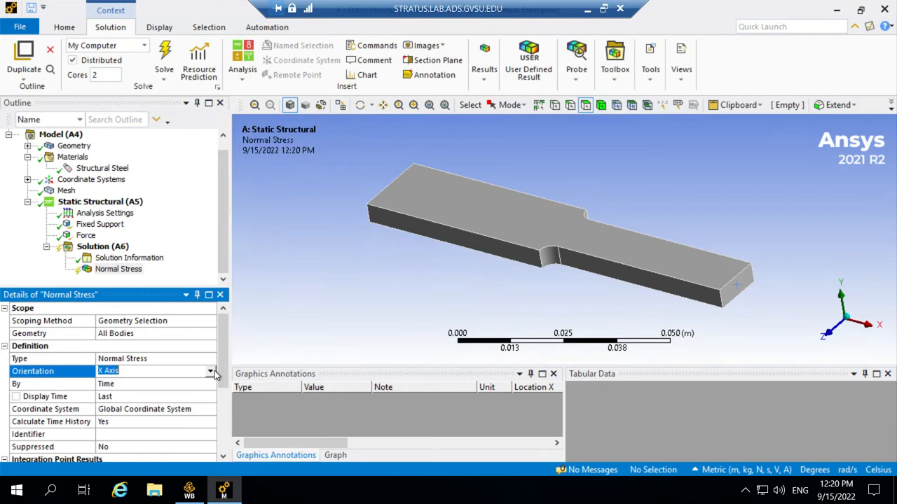
right_click(127, 269)
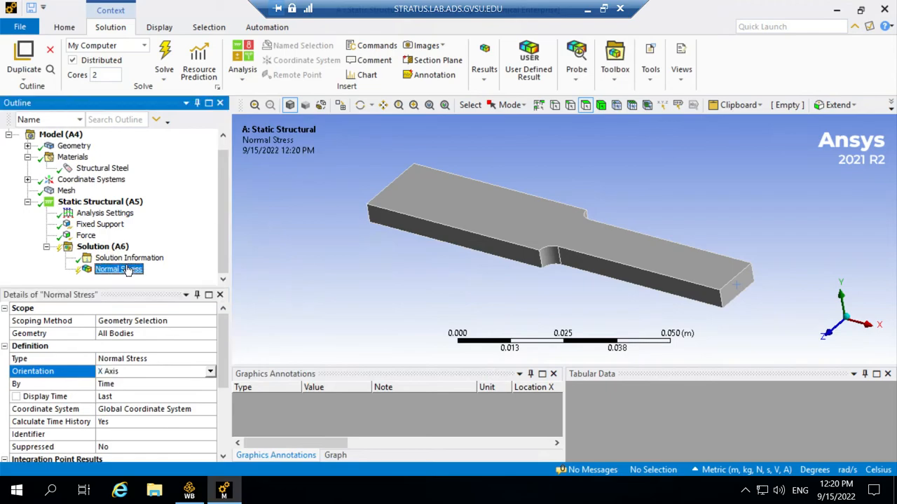
left_click(173, 67)
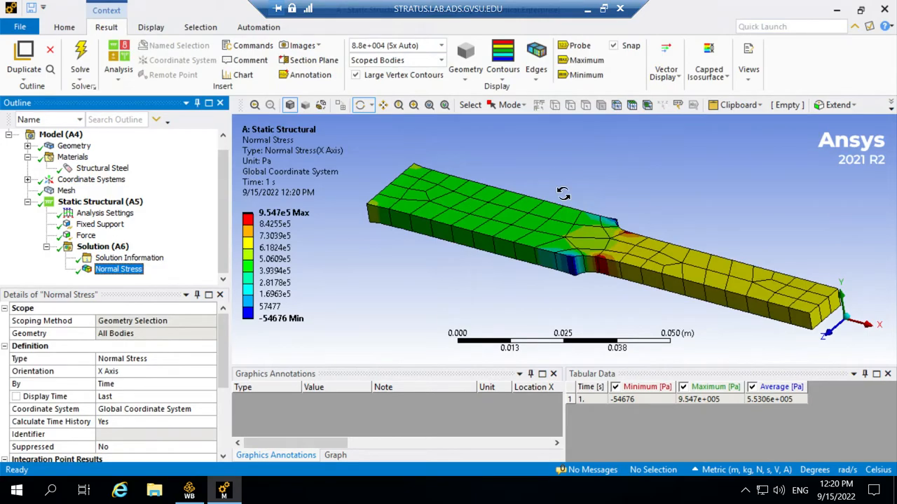
left_click_drag(406, 182, 428, 184)
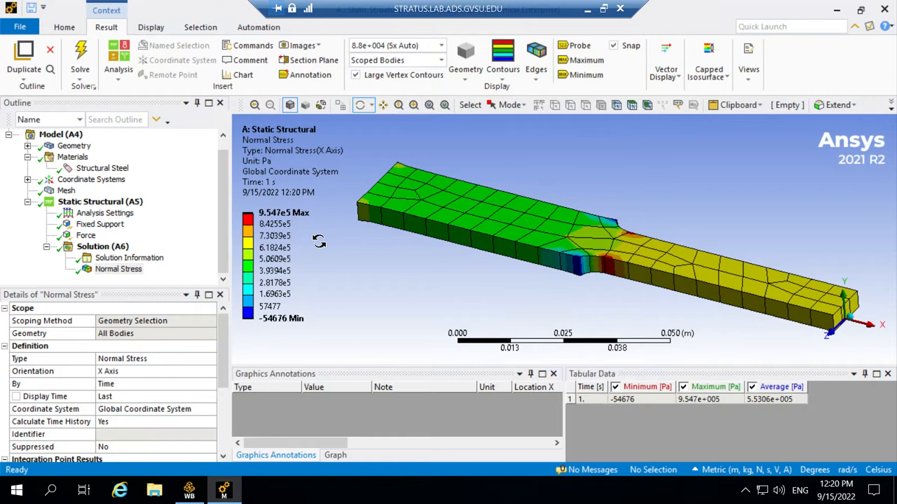
- Insert a Refinement control under the Mesh object
left_click(64, 191)
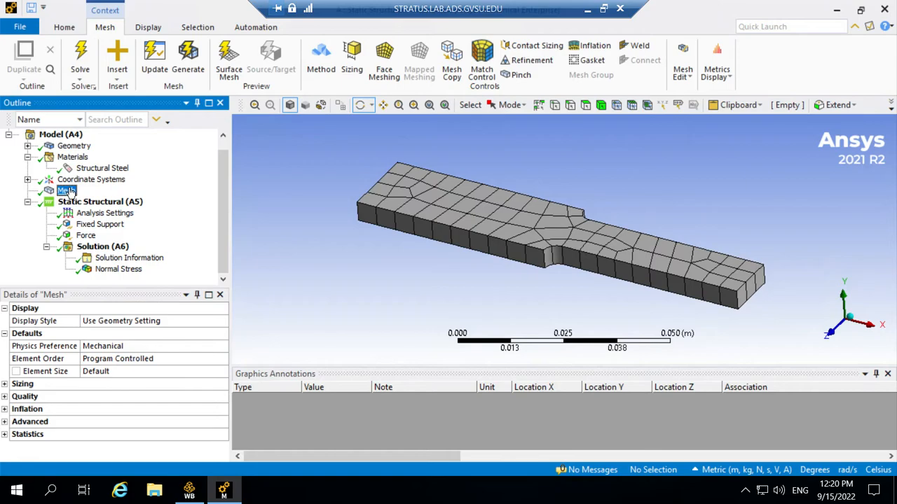
right_click(68, 192)
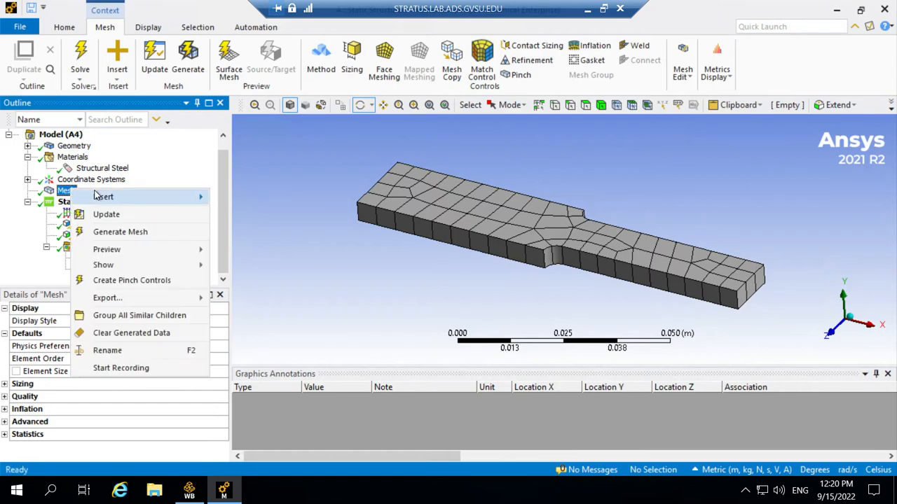
mouse_move(98, 196)
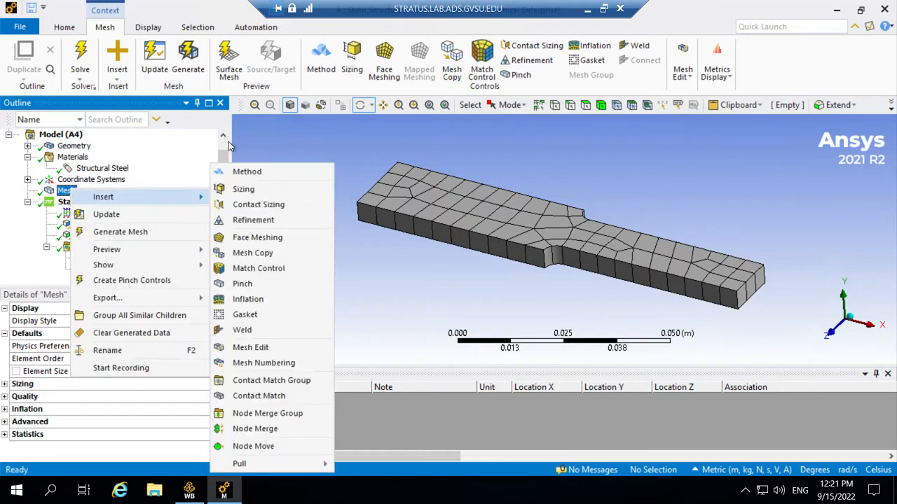
left_click(253, 221)
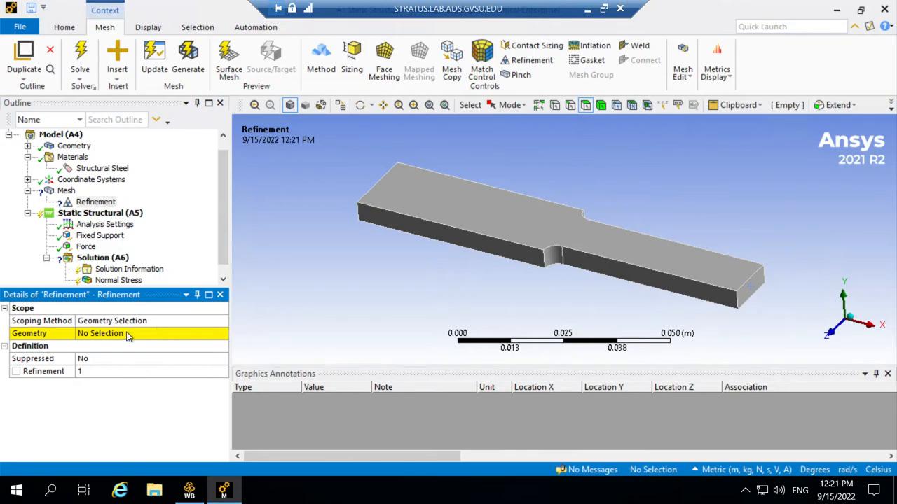
- Scope the mesh refinement to all faces of the stepped bar
right_click(354, 265)
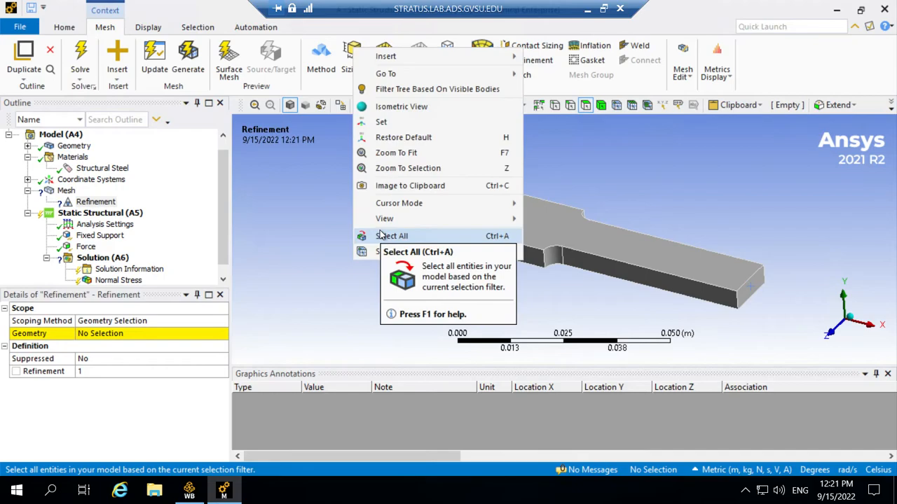
left_click(384, 237)
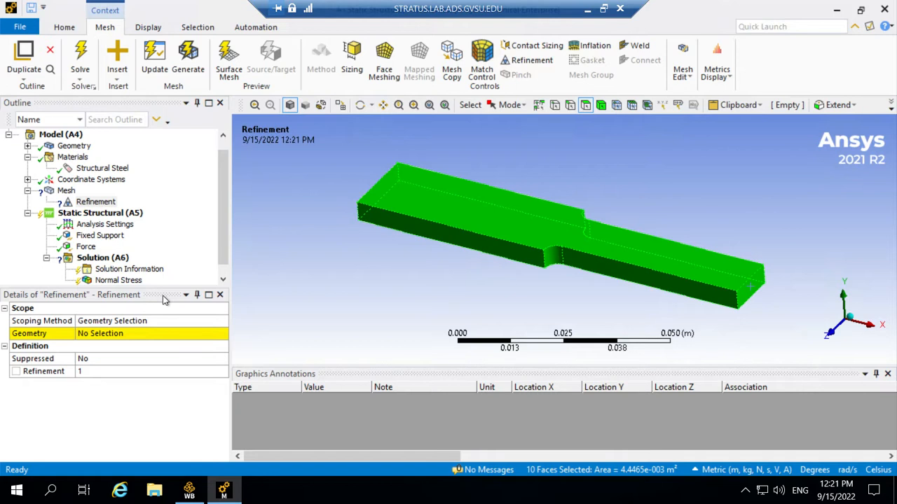
left_click(121, 335)
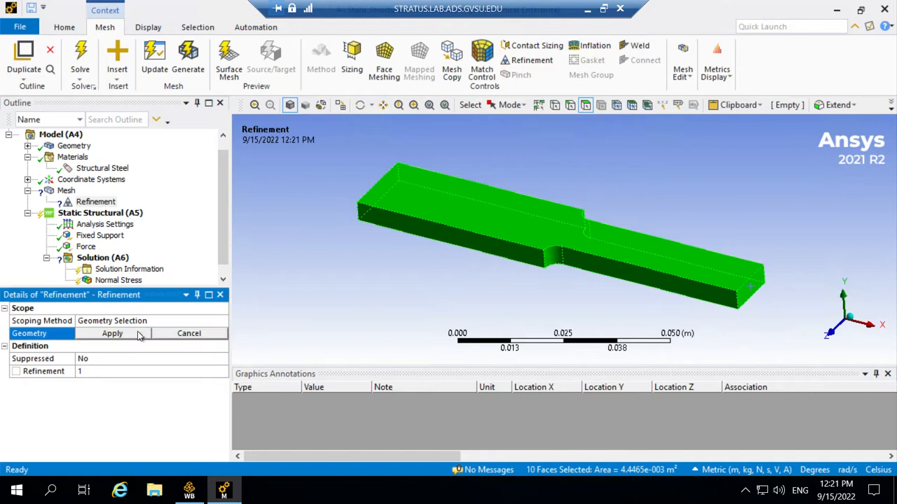
left_click(112, 334)
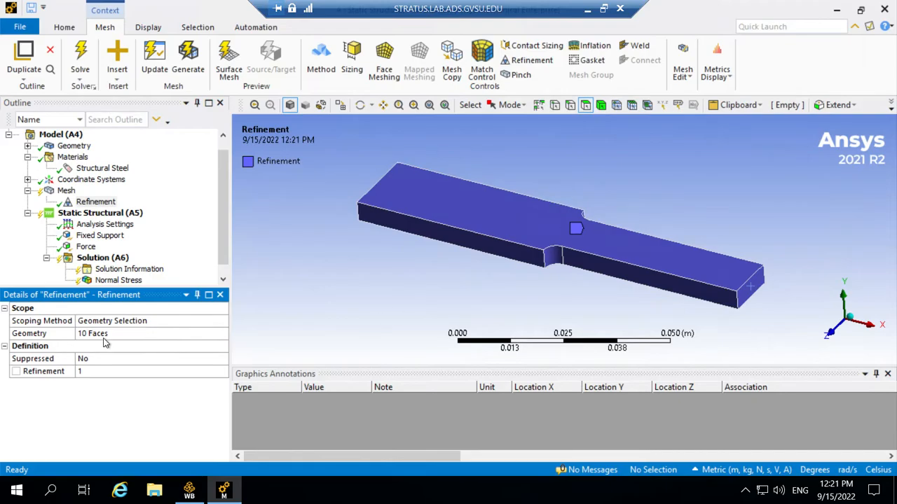
left_click(83, 374)
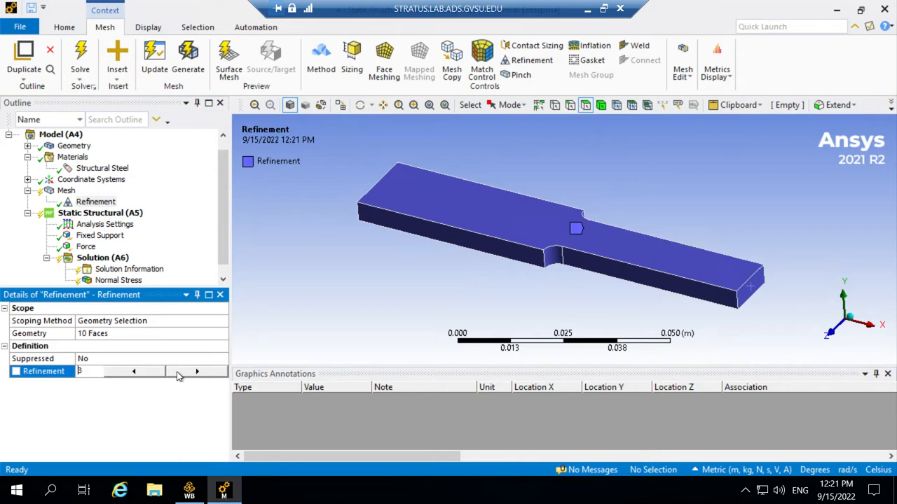
left_click(109, 416)
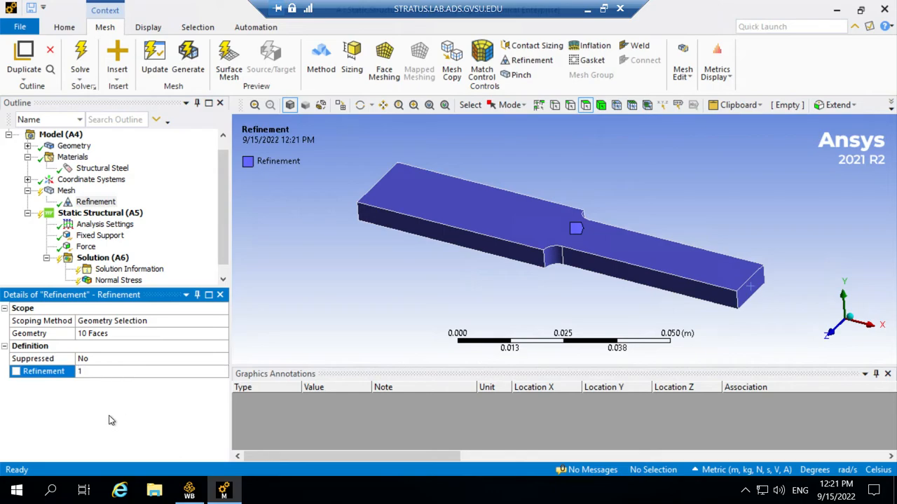
left_click(127, 368)
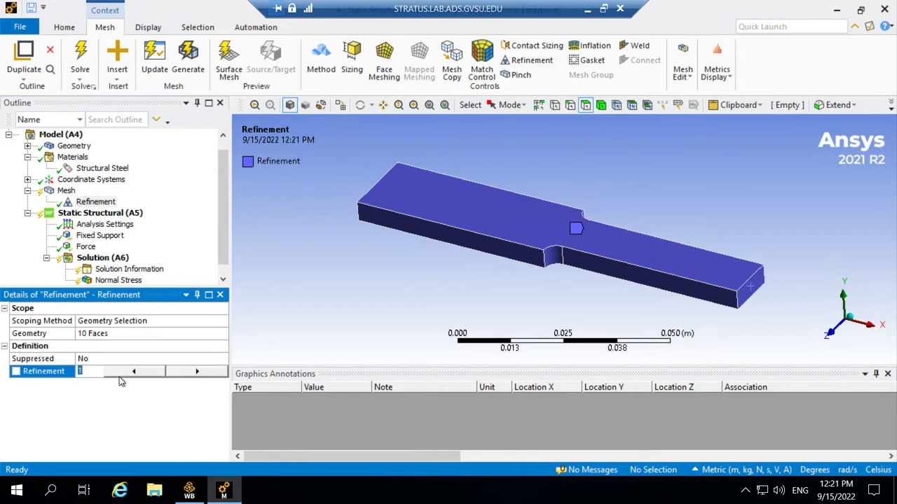
left_click(116, 443)
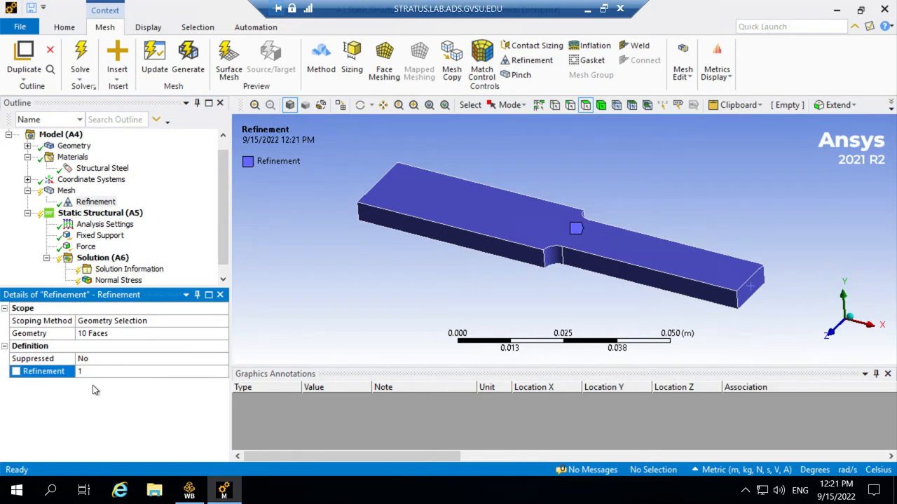
- Update the mesh with the refinement applied and solve the static structural analysis
right_click(70, 192)
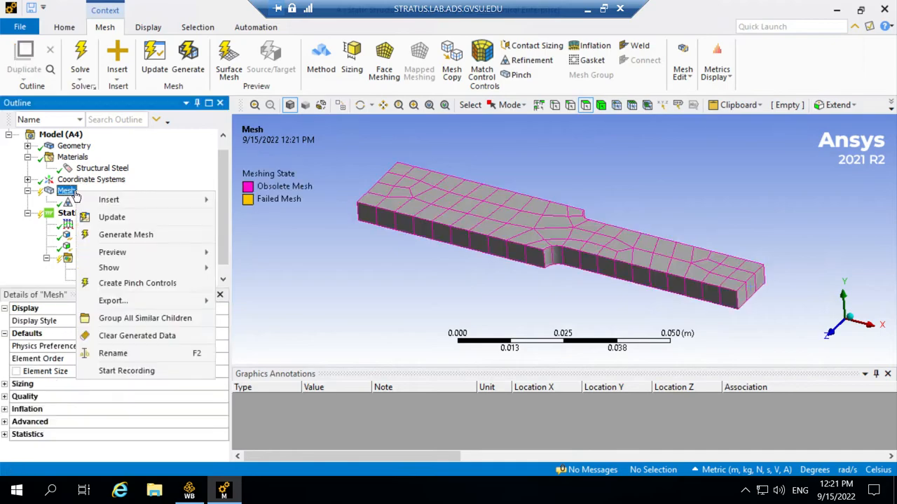
left_click(98, 217)
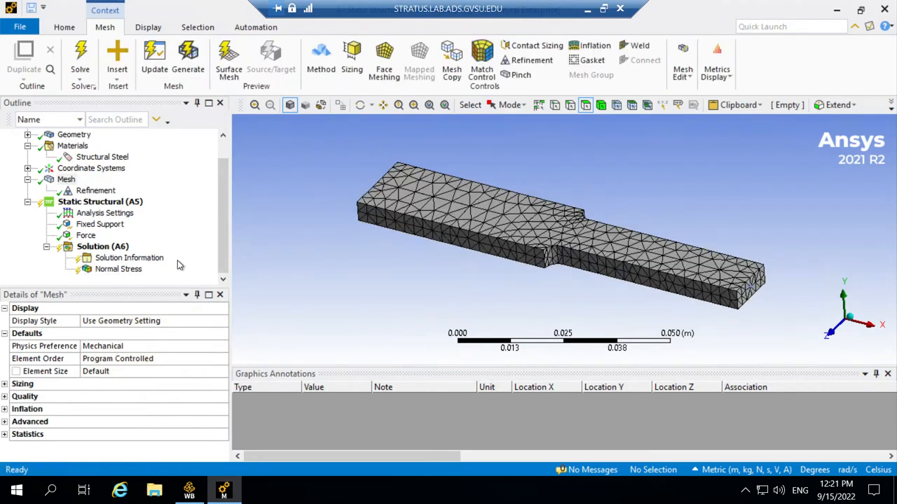
right_click(106, 249)
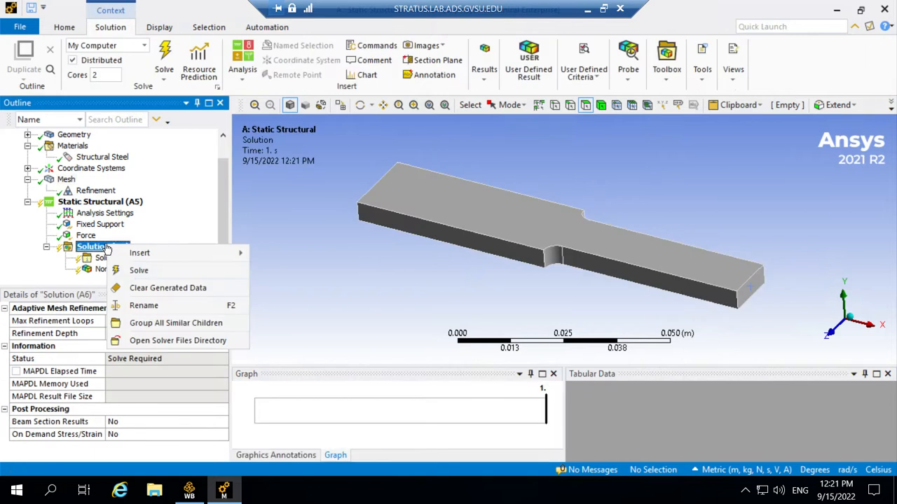
left_click(140, 270)
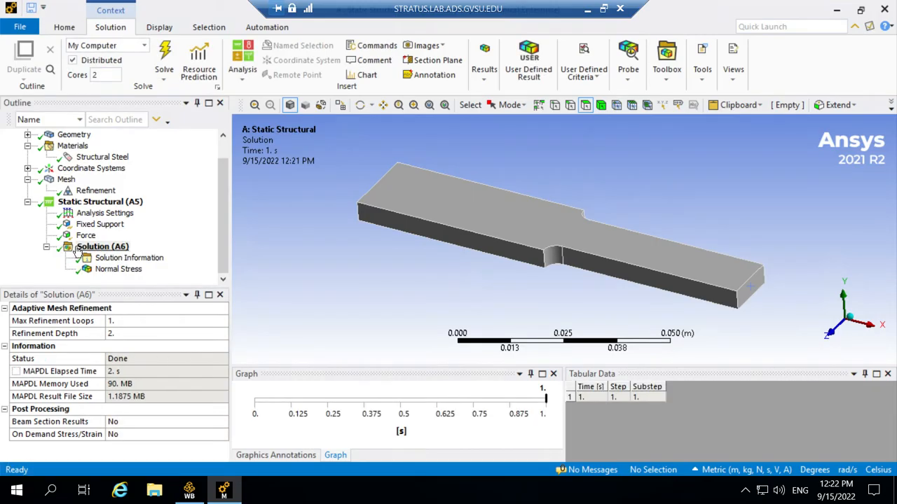
- Review the solver output in Solution Information through to the end of the run summary
left_click(102, 246)
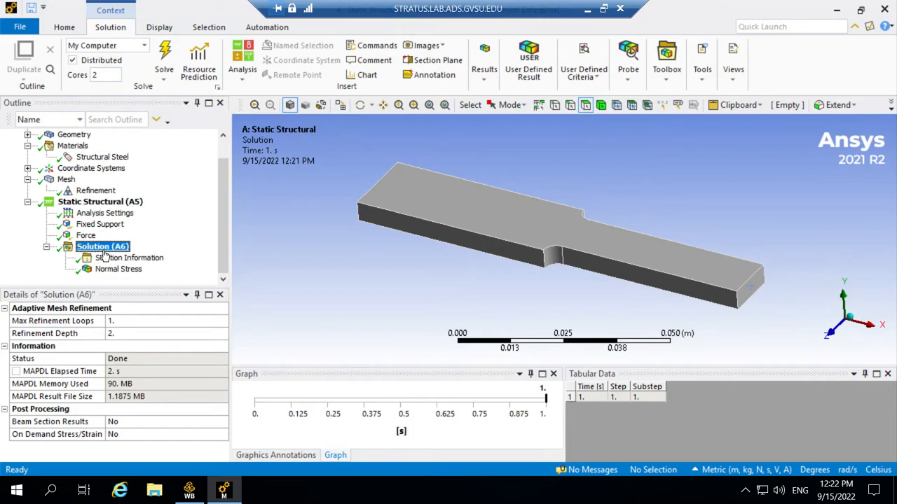
left_click(128, 258)
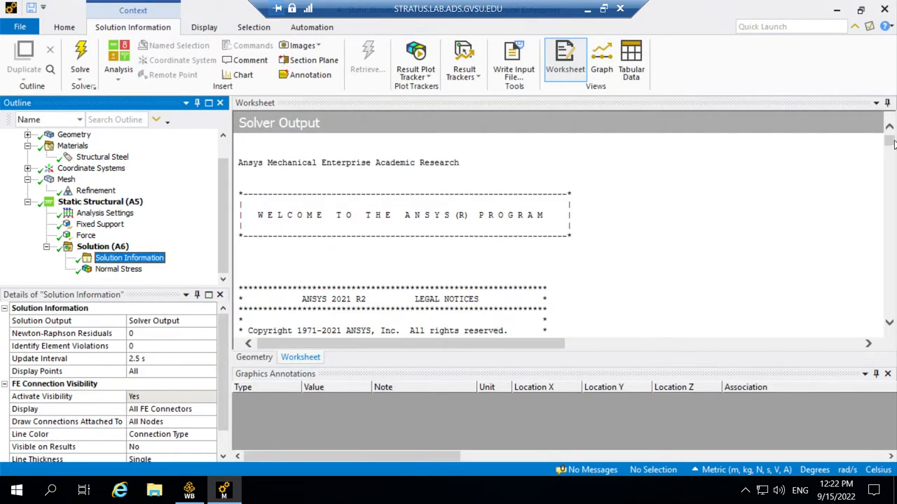
left_click_drag(893, 143, 893, 338)
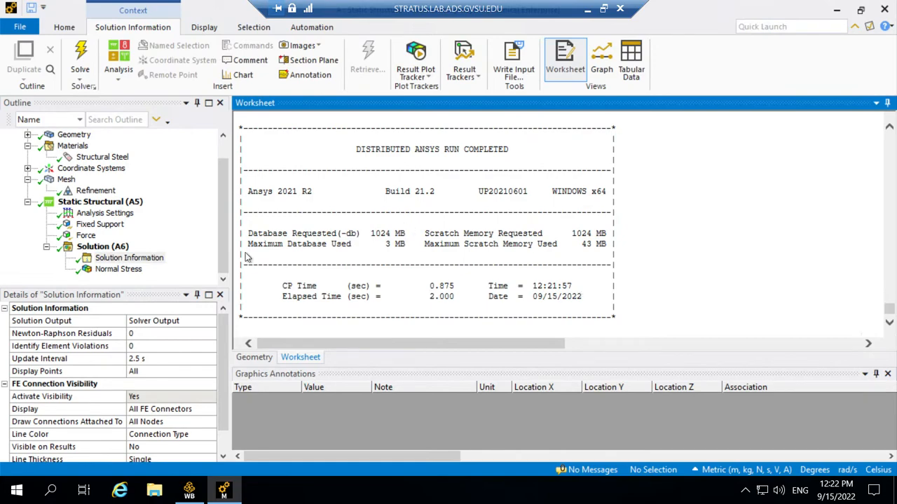
- Display the Normal Stress result on the bar and label the location of its maximum
left_click(117, 270)
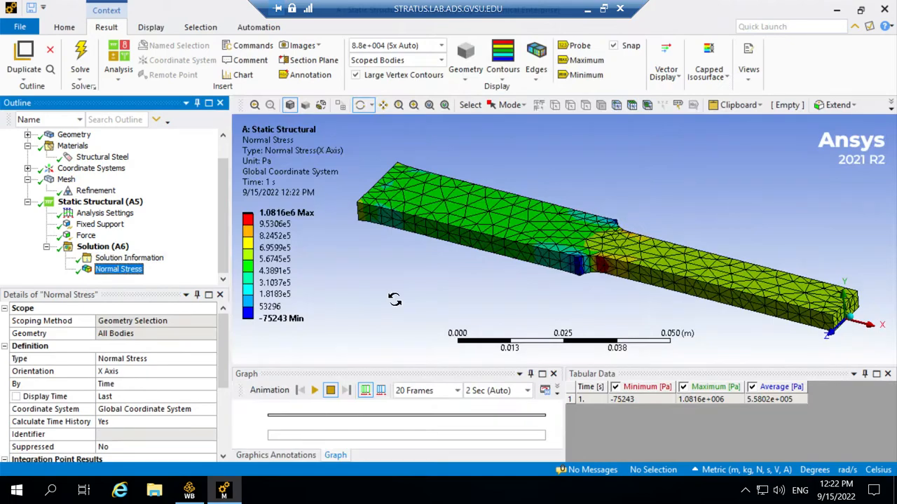
mouse_move(667, 202)
left_mouse_down()
mouse_move(666, 231)
mouse_move(654, 197)
mouse_move(665, 201)
left_mouse_up()
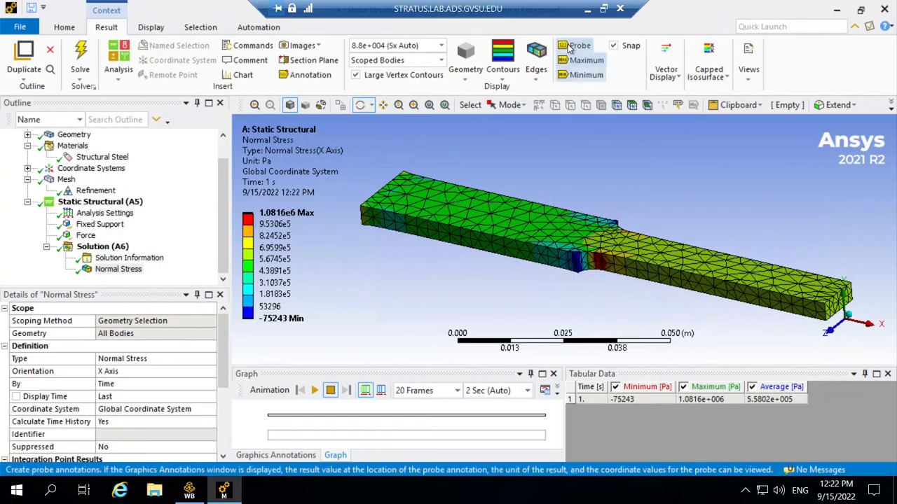
left_click(582, 60)
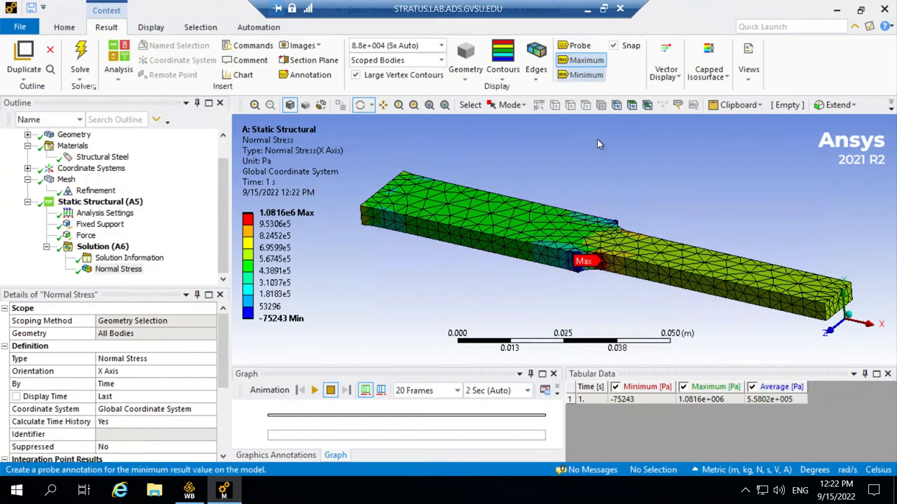
- Probe the normal stress at the maximum by the fillet, on the narrow section and on the wide section
left_click(573, 46)
left_click(601, 262)
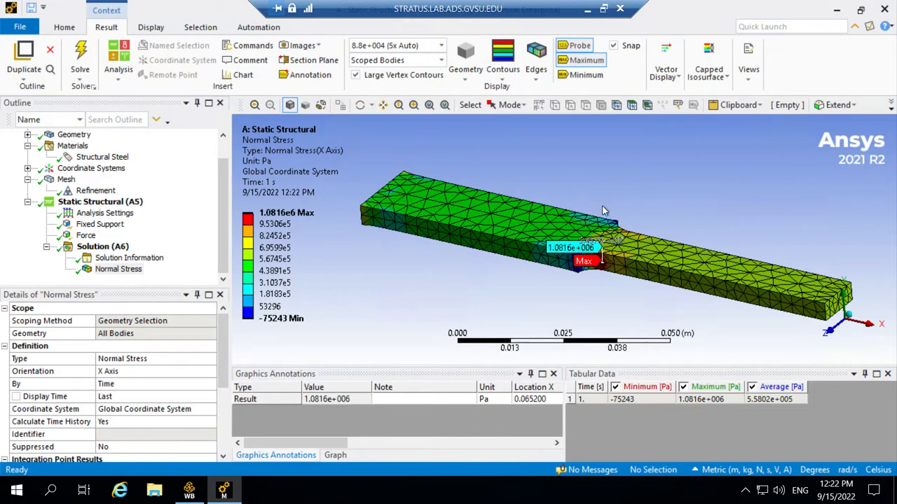
left_click(748, 278)
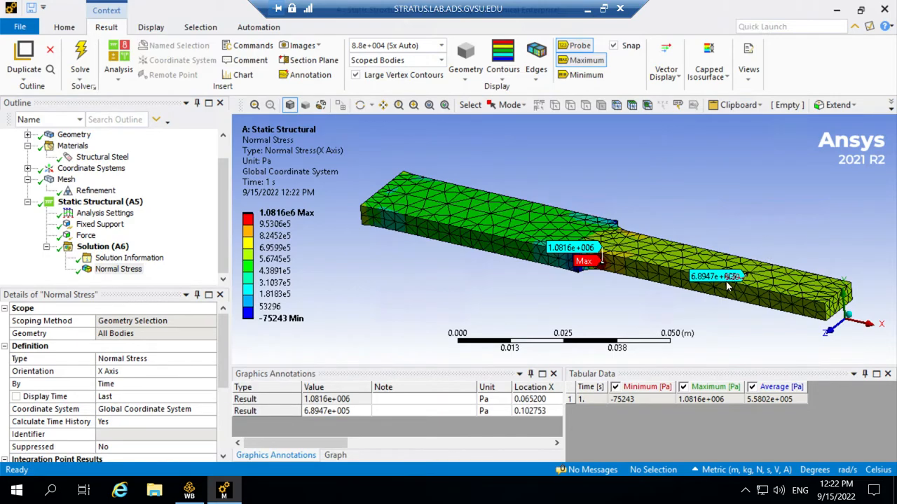
left_click(432, 203)
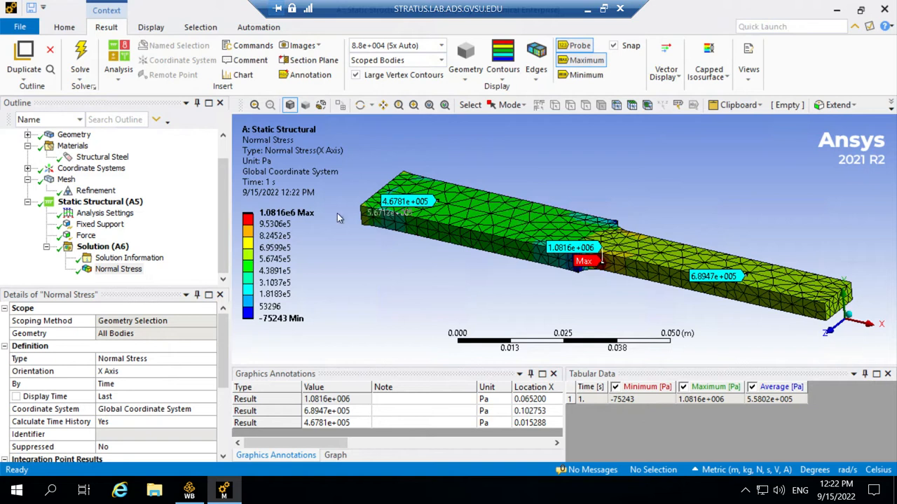
mouse_move(275, 208)
- Set the mesh refinement level to 2 and solve the model again
left_click(86, 192)
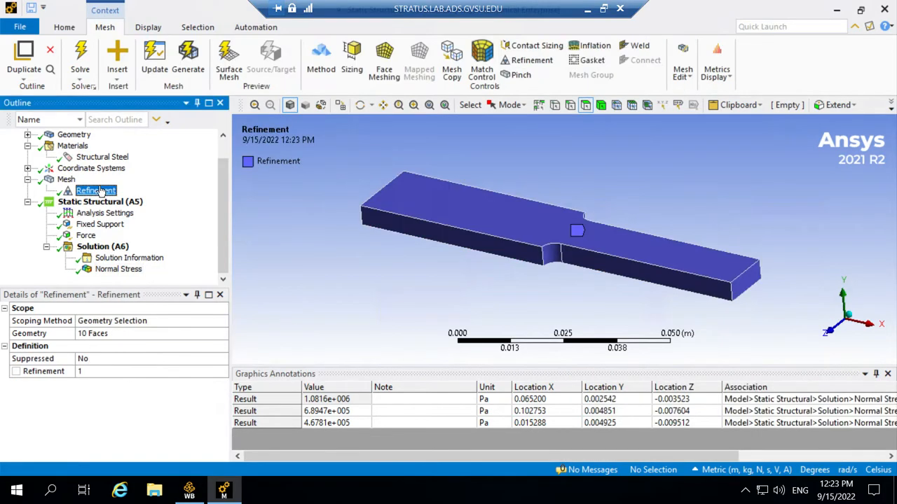
left_click(99, 371)
left_click(196, 372)
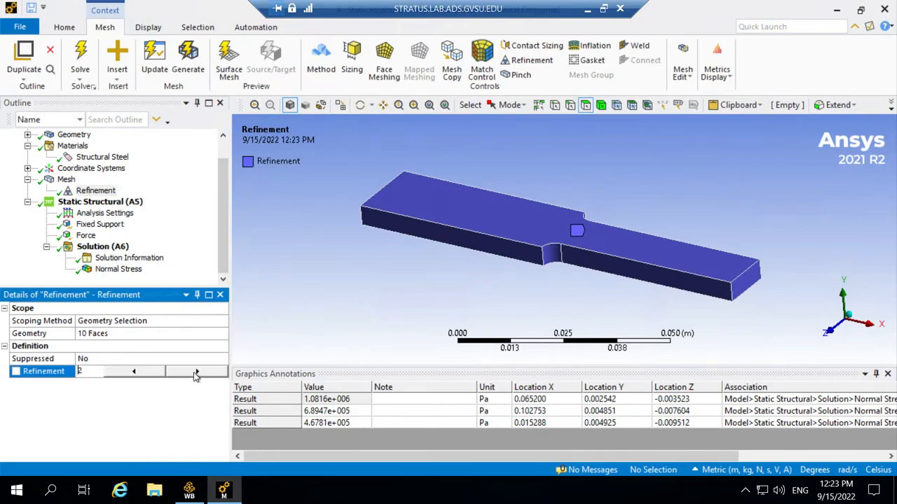
right_click(108, 192)
left_click(82, 59)
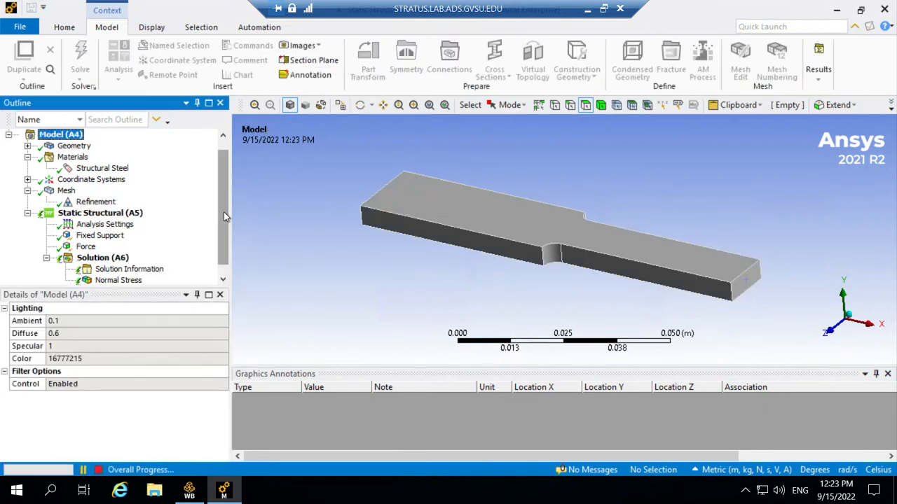
- Examine the normal stress contour and maximum location for the level 2 mesh refinement
left_click(111, 203)
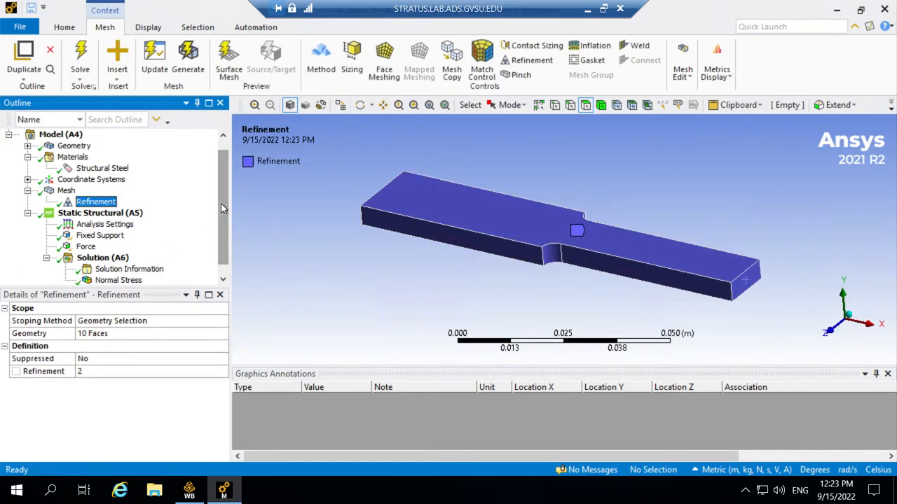
left_click_drag(220, 203, 219, 222)
left_click(118, 269)
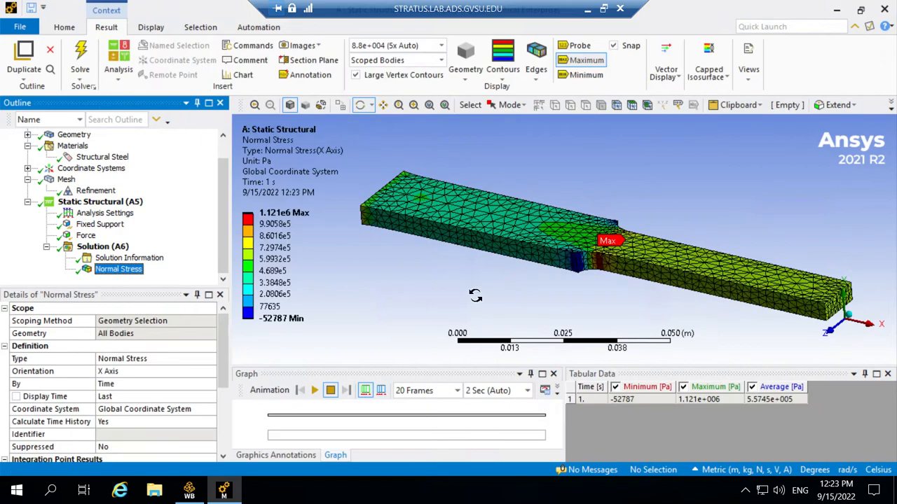
left_click_drag(501, 269, 497, 309)
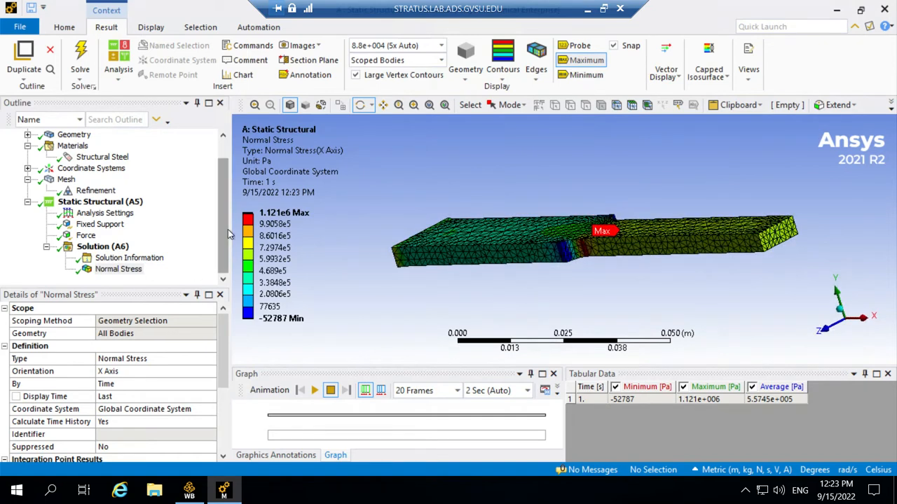
left_click(119, 268)
- Set the mesh refinement level to 3 and regenerate the mesh
left_click(96, 191)
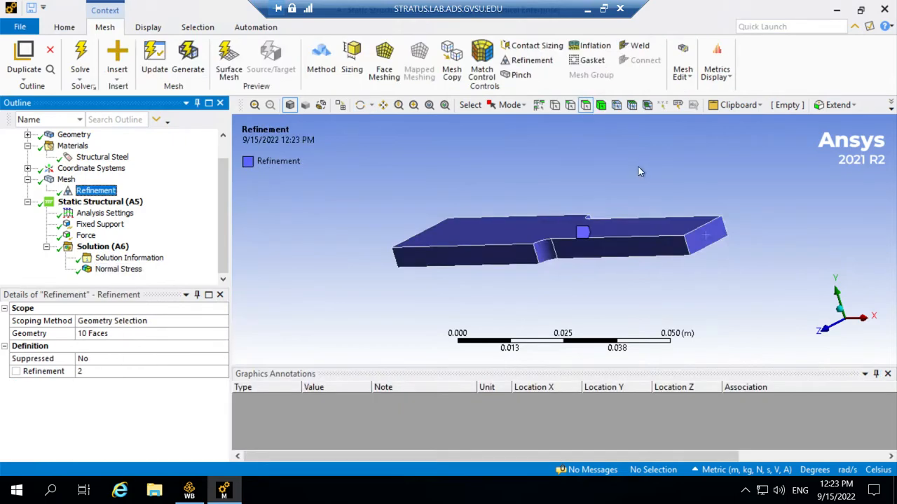
left_click(94, 192)
left_click(105, 371)
left_click(184, 372)
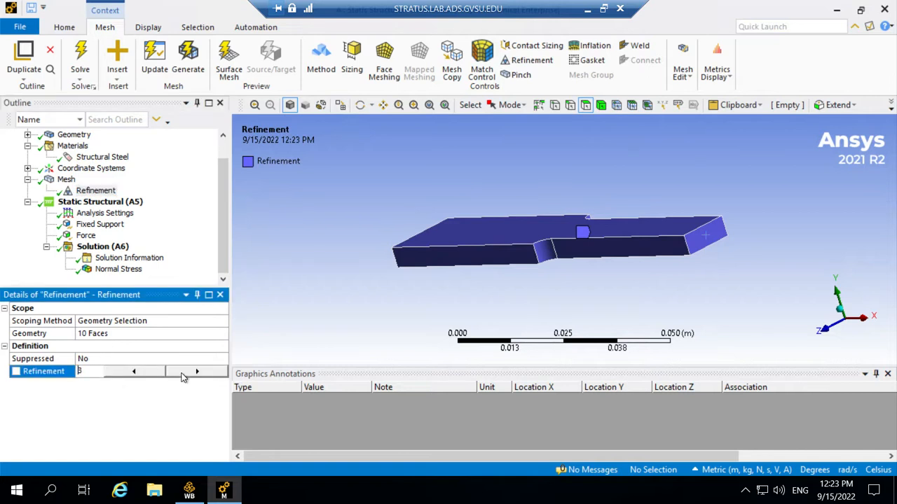
left_click(93, 390)
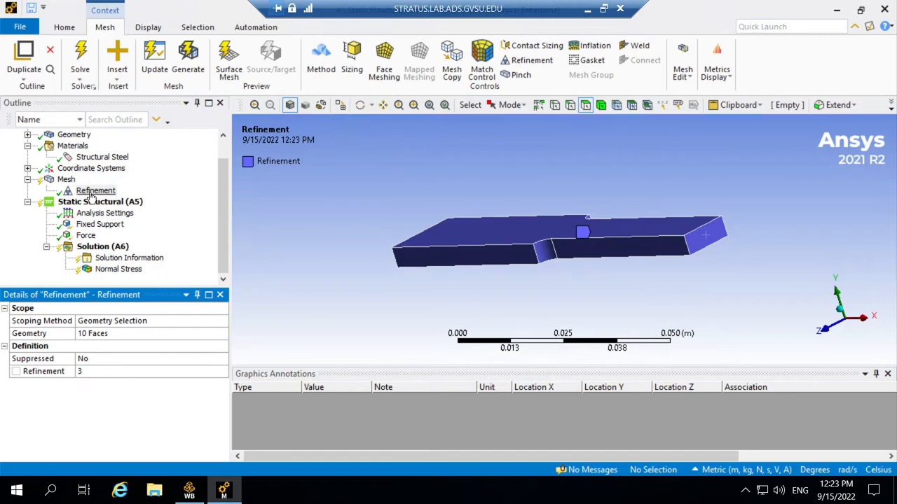
left_click(70, 180)
right_click(70, 180)
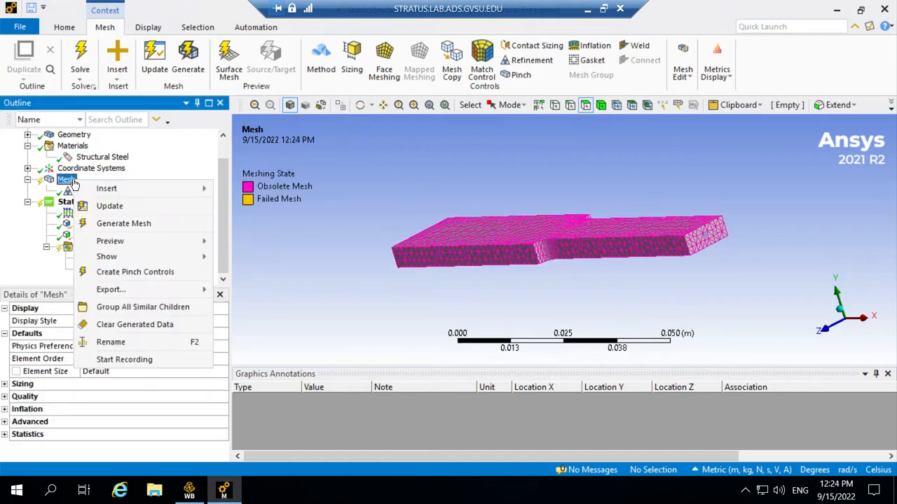
left_click(105, 222)
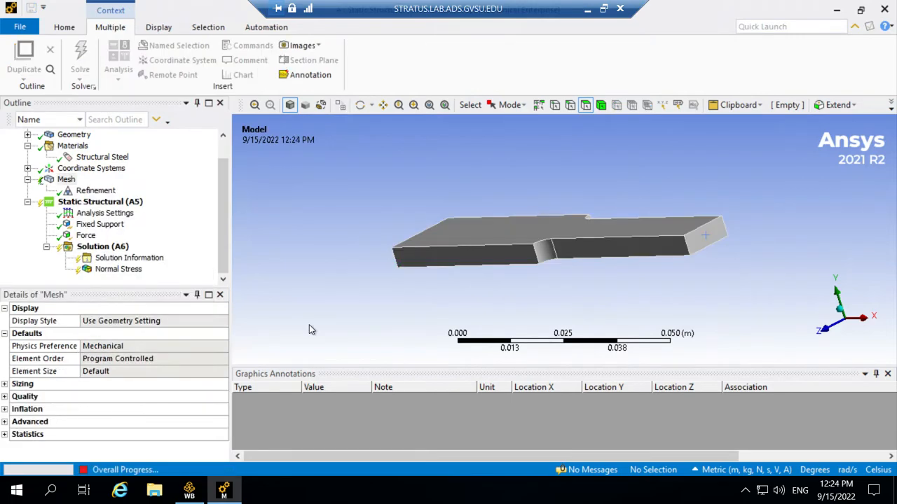
- Solve the analysis with the level 3 mesh and display the Normal Stress result
left_click(105, 271)
left_click(365, 181)
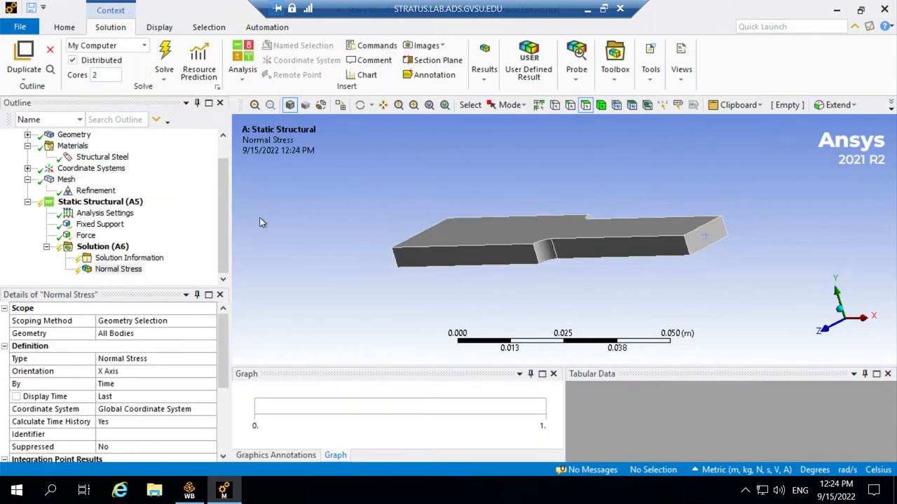
left_click(126, 271)
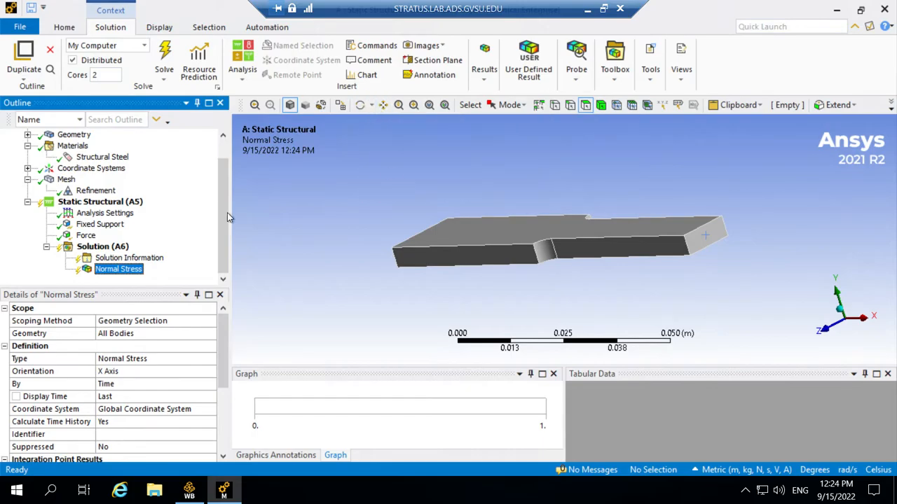
left_click(165, 56)
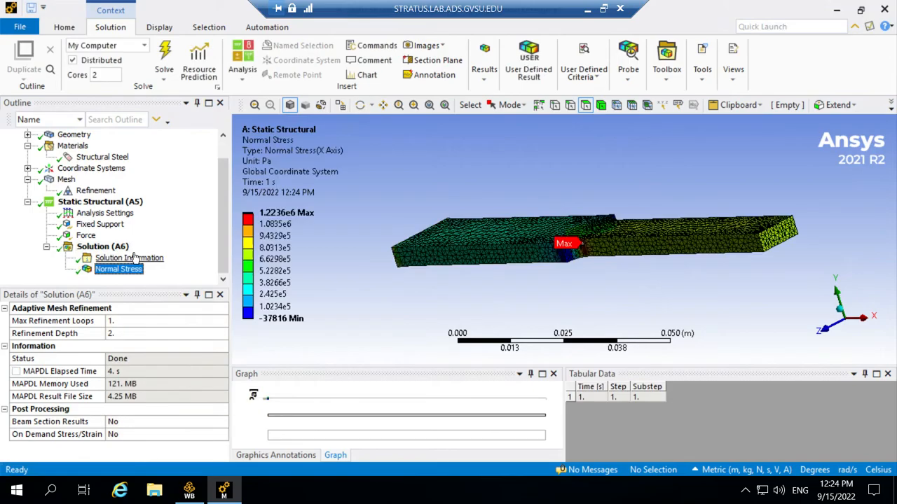
- Delete the level 3 Refinement control from the mesh
left_click_drag(465, 178, 495, 182)
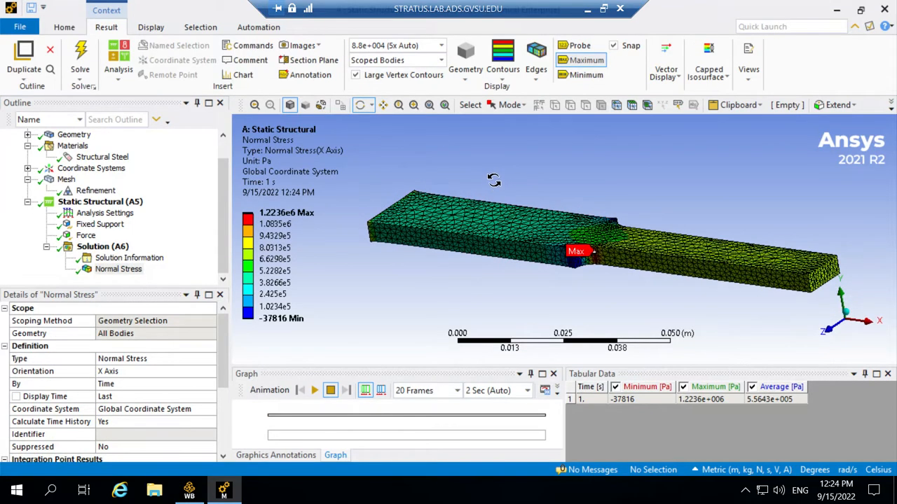
left_click_drag(605, 294, 603, 312)
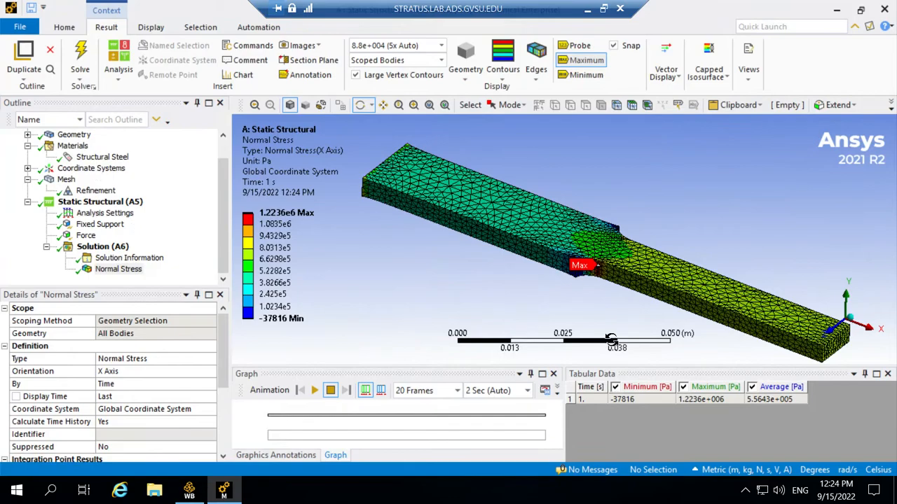
left_click(94, 191)
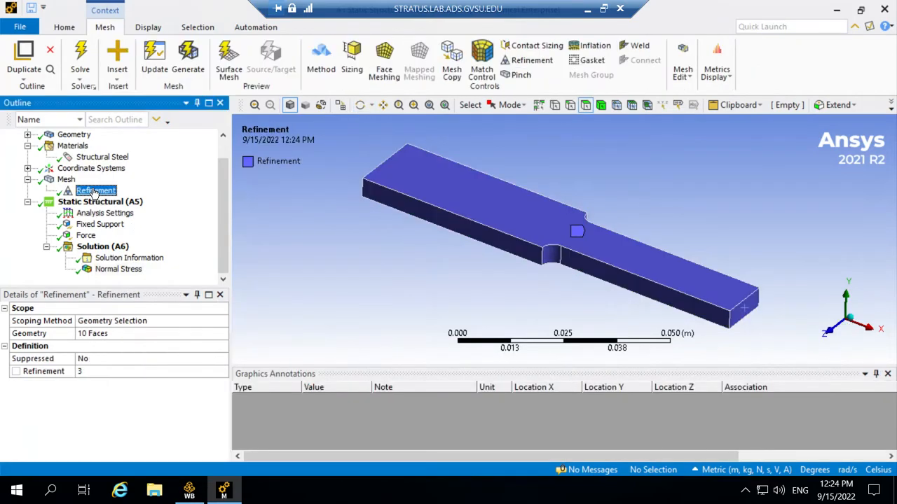
right_click(94, 191)
left_click(140, 384)
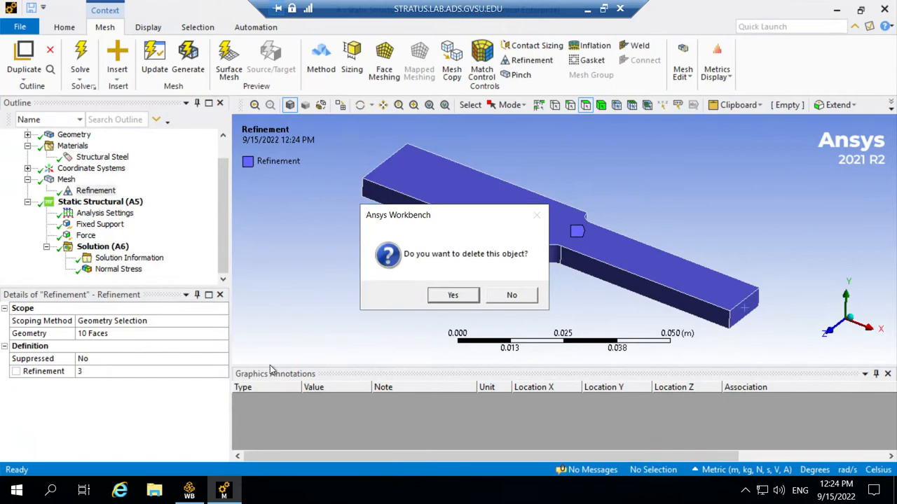
left_click(452, 295)
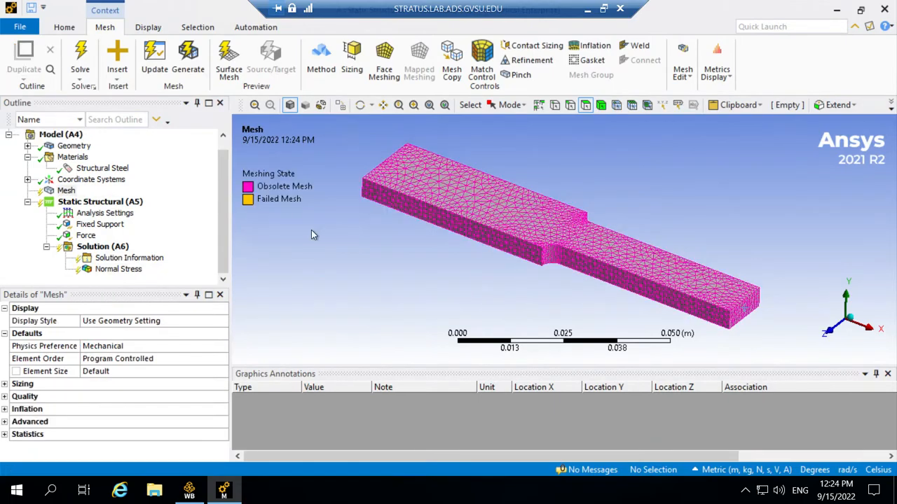
- Insert a mesh Sizing control scoped to all 10 faces of the bar
left_click(67, 191)
right_click(70, 195)
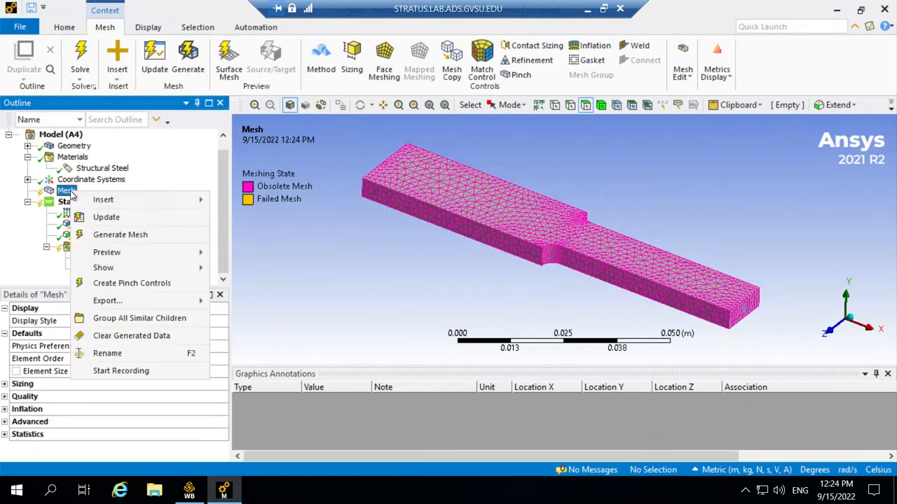
mouse_move(101, 200)
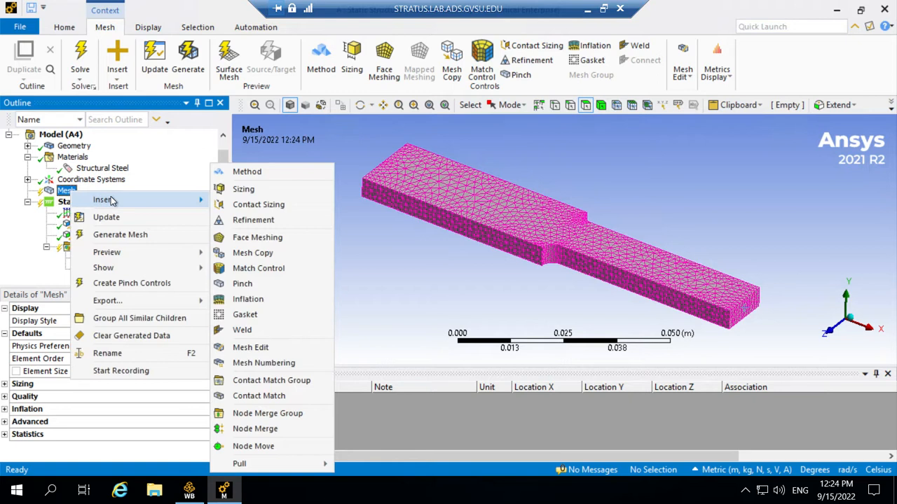
left_click(237, 190)
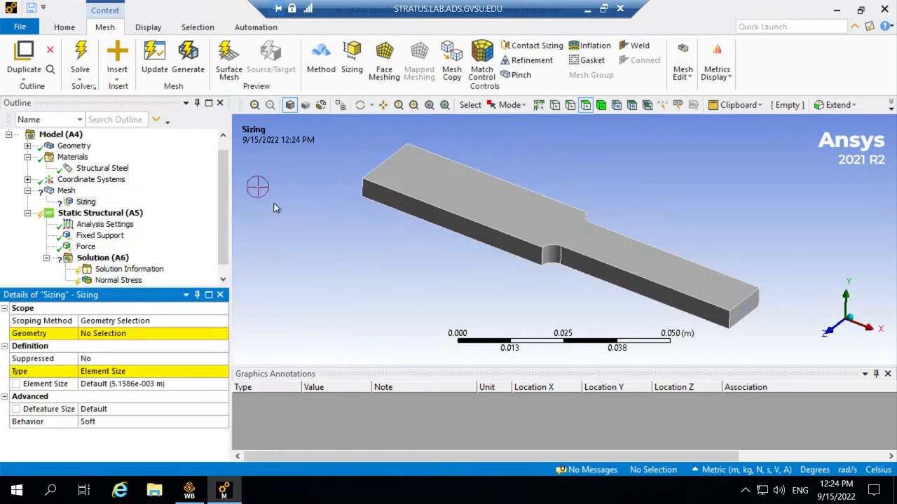
right_click(391, 261)
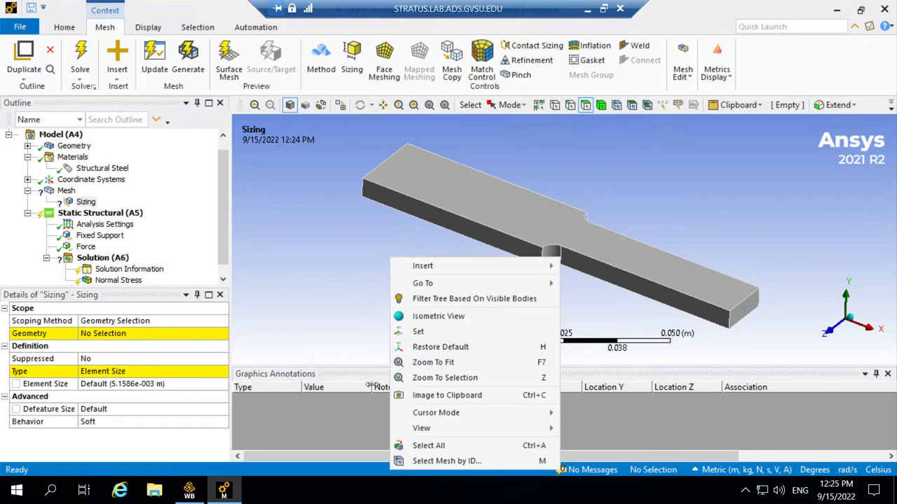
left_click(428, 446)
left_click(114, 335)
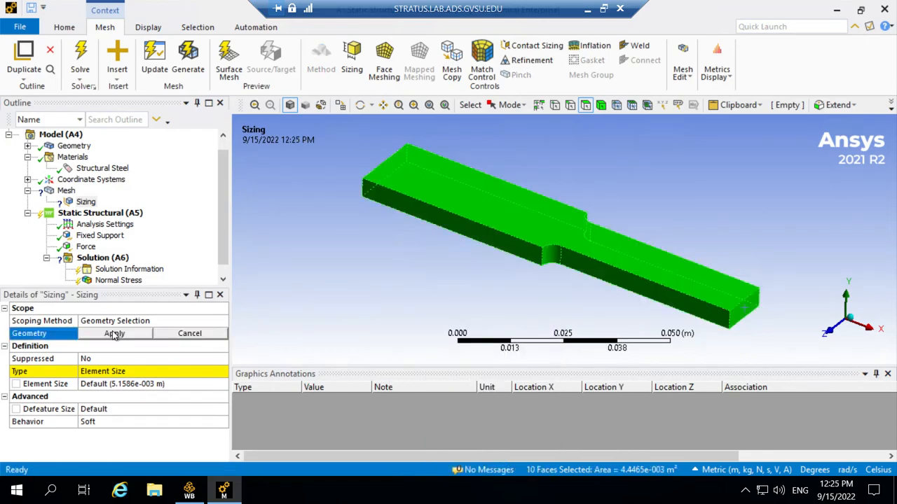
left_click(114, 334)
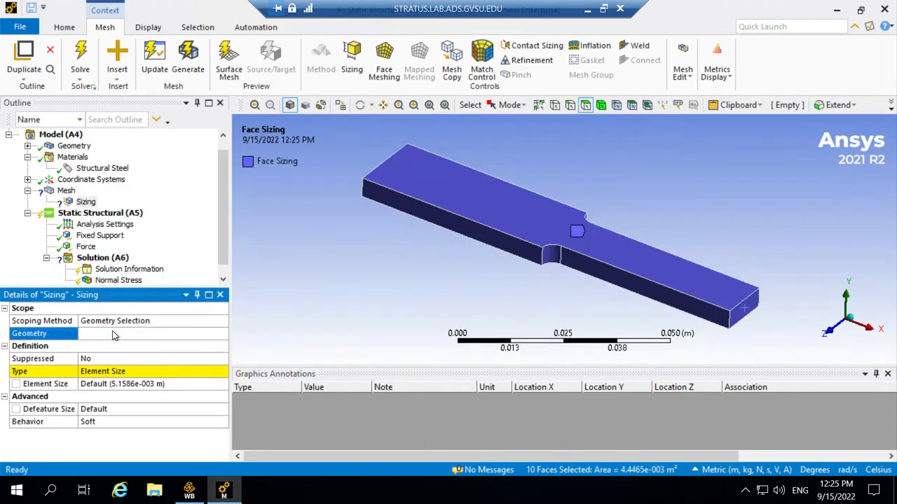
- Set the element size of the face sizing to 0.0005 m
left_click(142, 385)
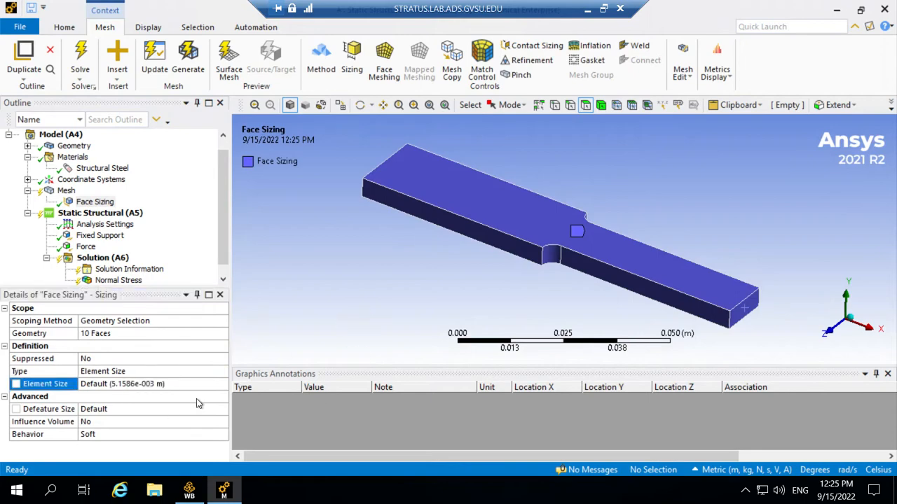
left_click(121, 387)
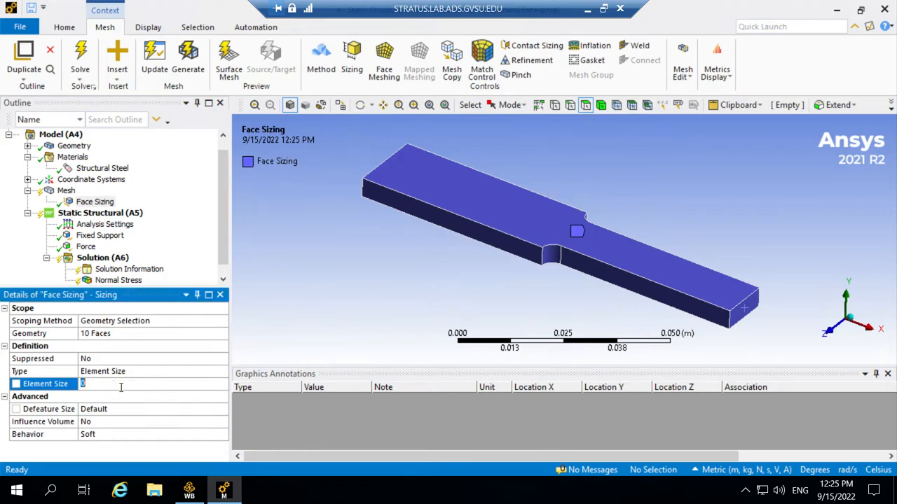
type(".0005")
key("Escape")
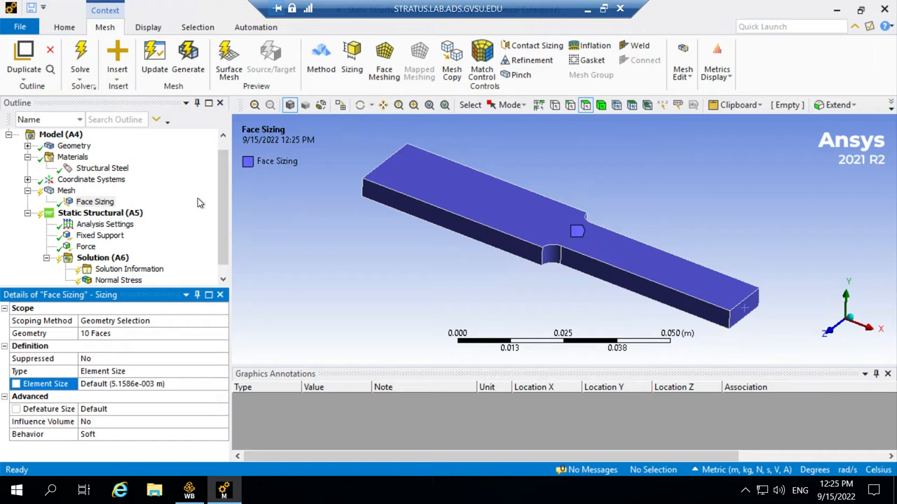
left_click(142, 382)
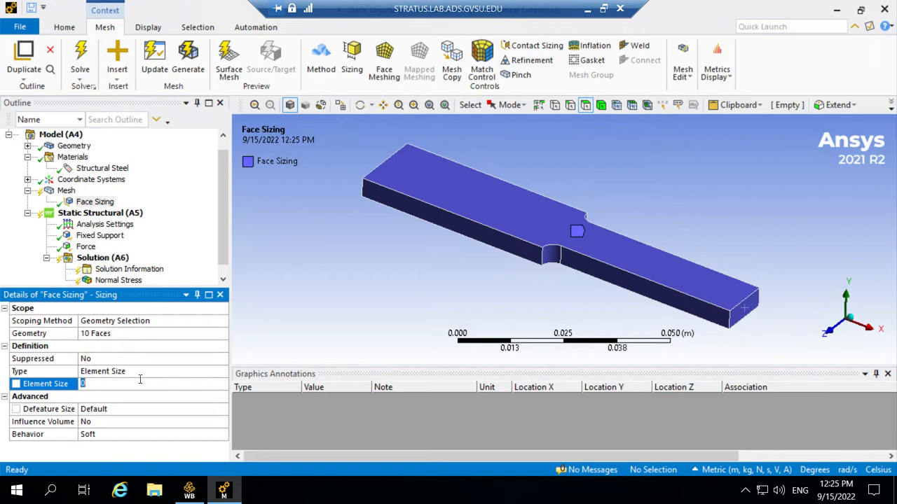
type(".0005")
key("Return")
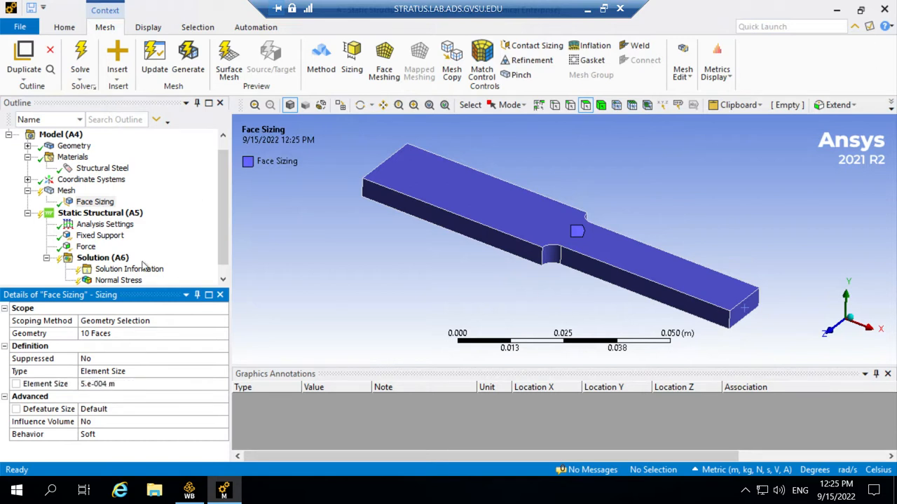
- Generate the mesh with the new face sizing and inspect it on the whole bar
left_click(98, 202)
right_click(63, 189)
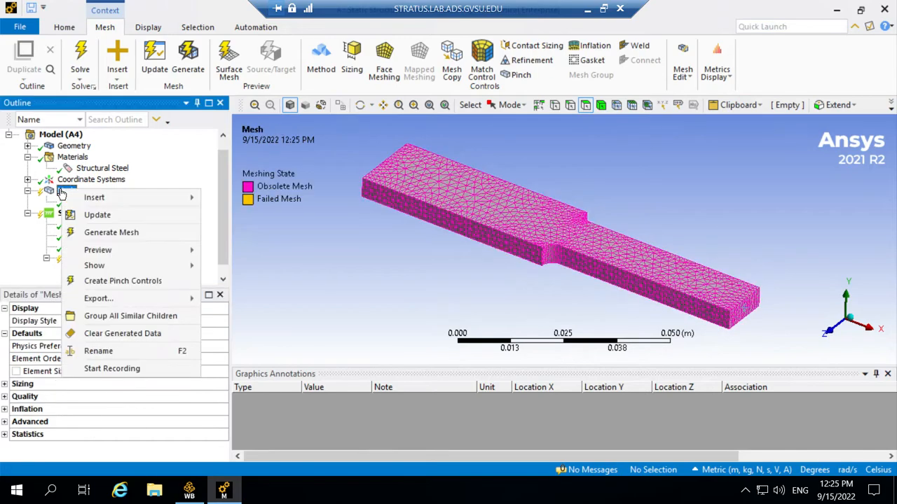
left_click(90, 233)
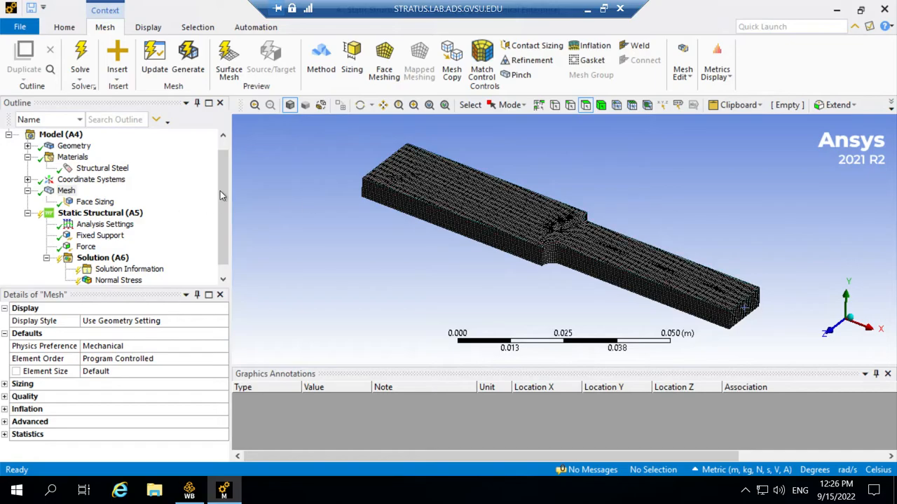
left_click_drag(222, 191, 223, 203)
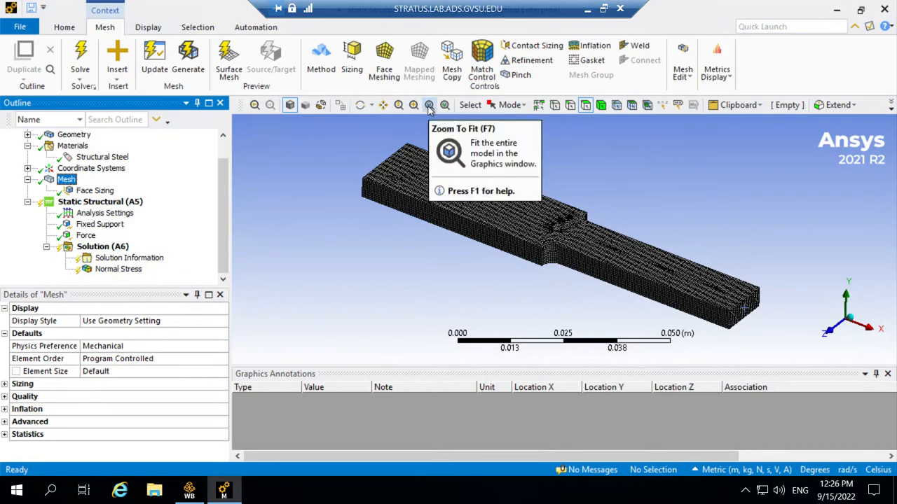
left_click(430, 106)
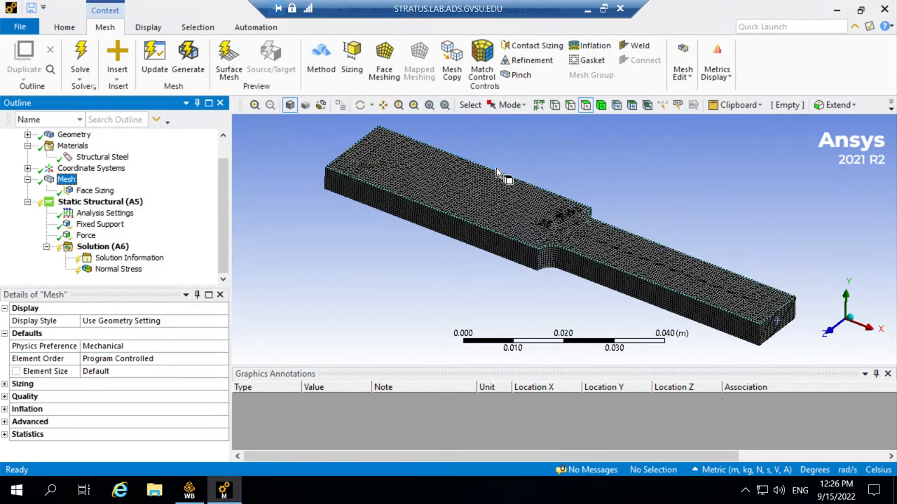
left_click(399, 106)
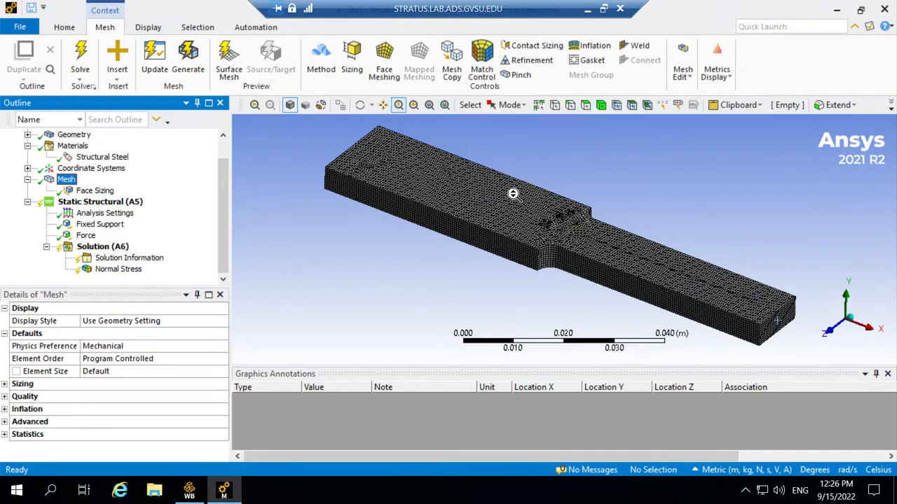
left_click_drag(498, 176, 494, 223)
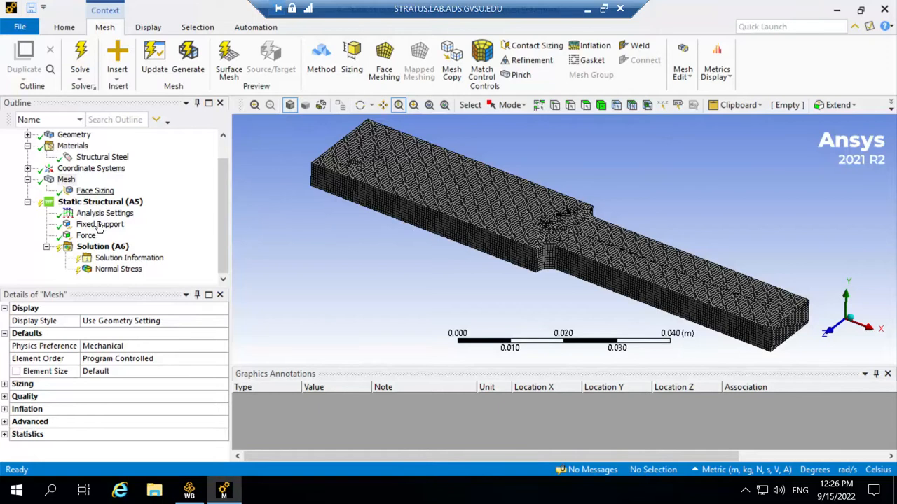
- Solve the analysis with the face-sized mesh and display the Normal Stress result
left_click(105, 246)
right_click(118, 248)
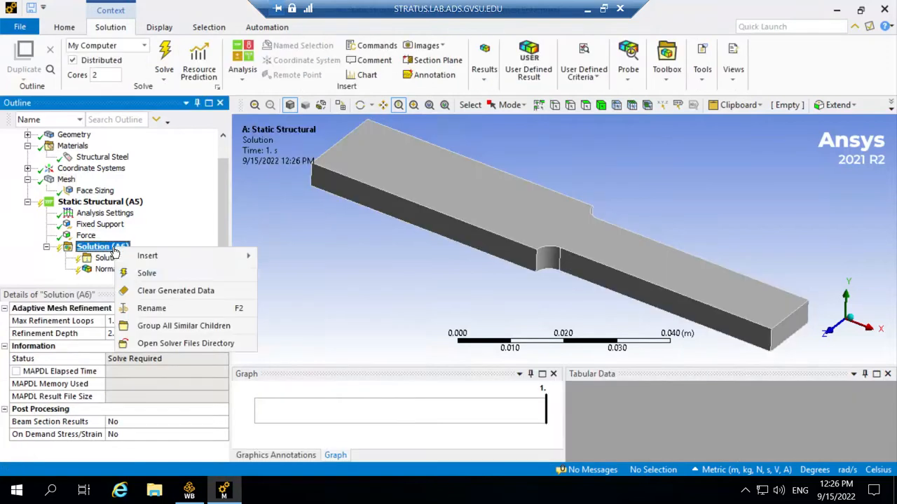
left_click(131, 273)
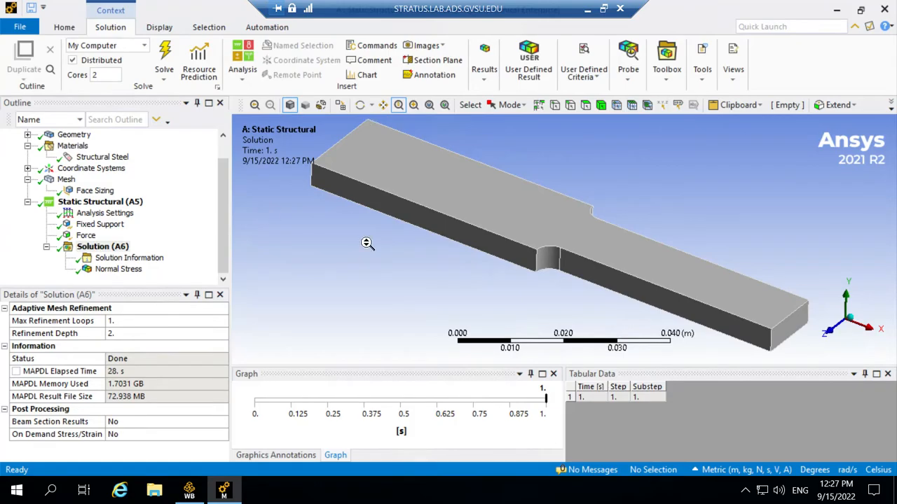
left_click(98, 191)
left_click(65, 180)
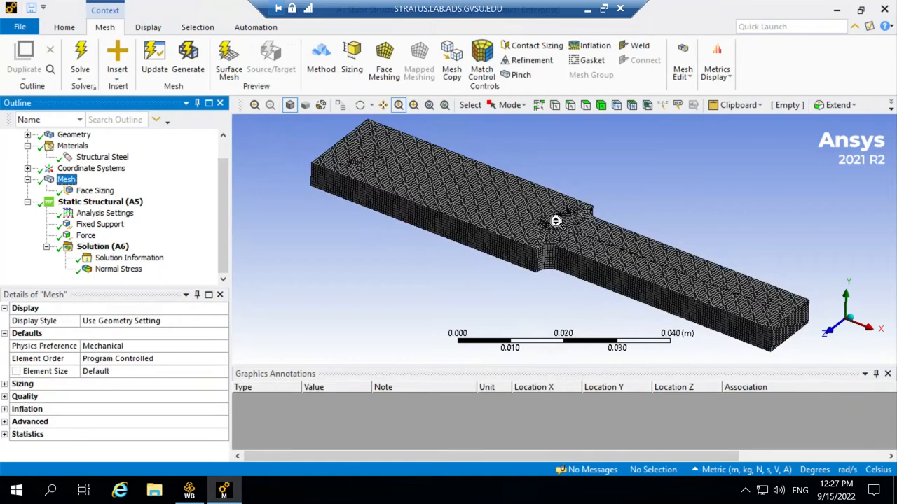
left_click(126, 270)
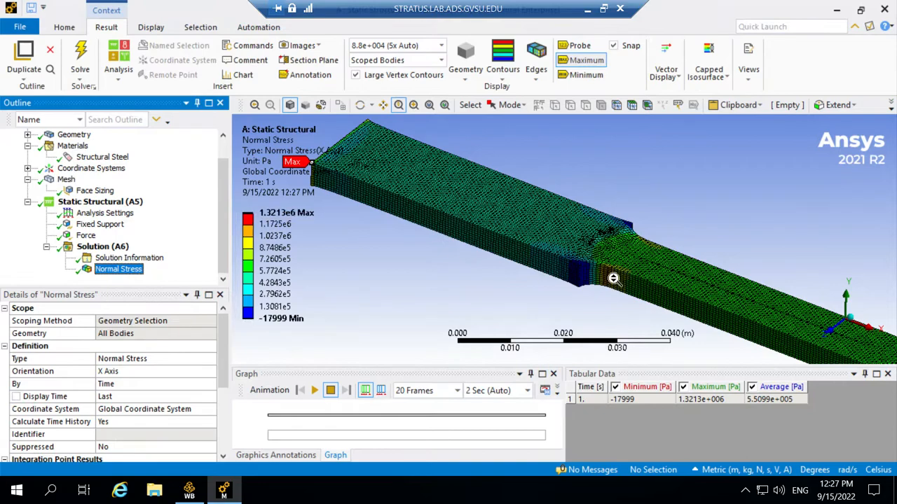
- Hide the maximum label and probe the normal stress at two points near the front fillet
left_click(578, 61)
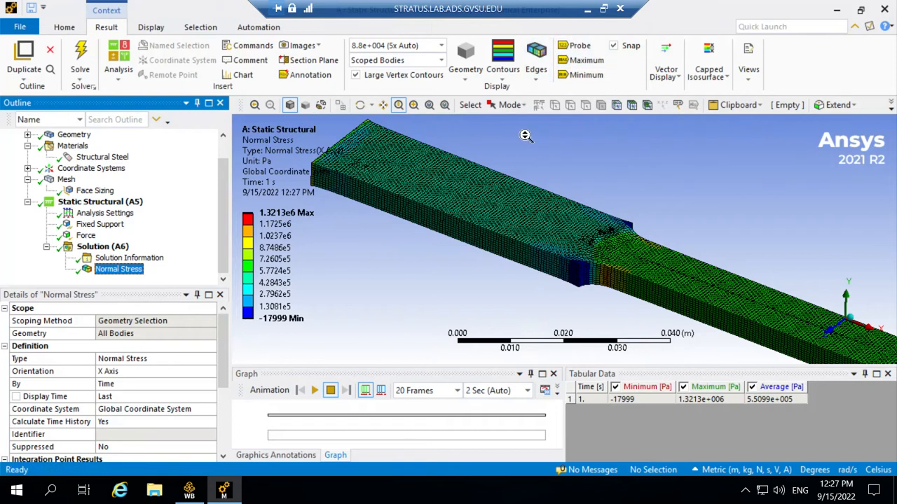
left_click(574, 46)
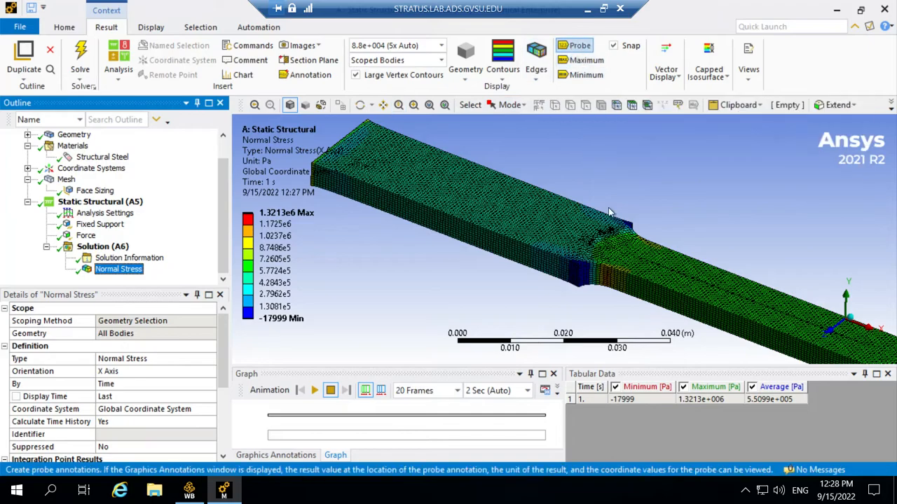
left_click(613, 279)
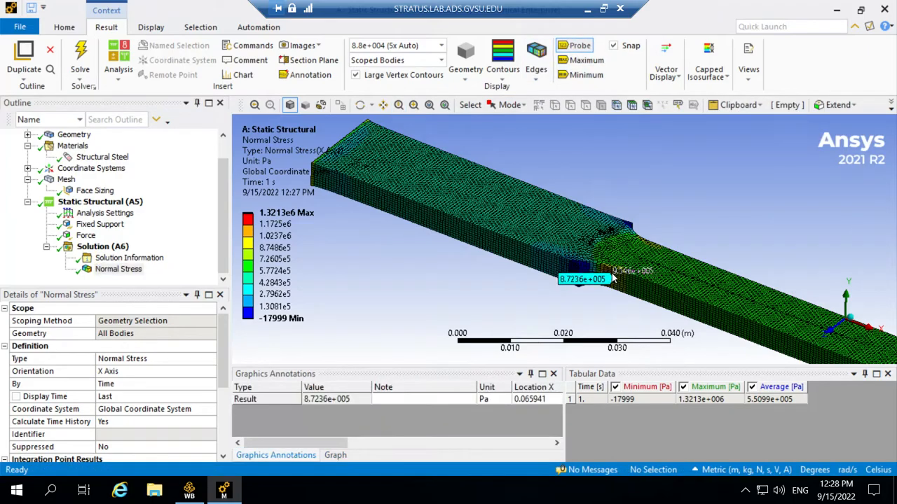
left_click(601, 257)
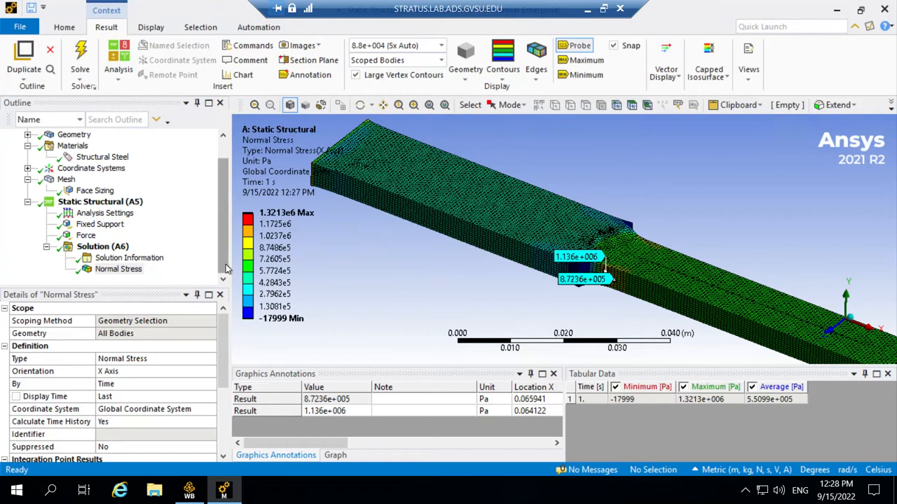
- Delete the Face Sizing control and update the mesh with the default settings
left_click(84, 191)
right_click(82, 193)
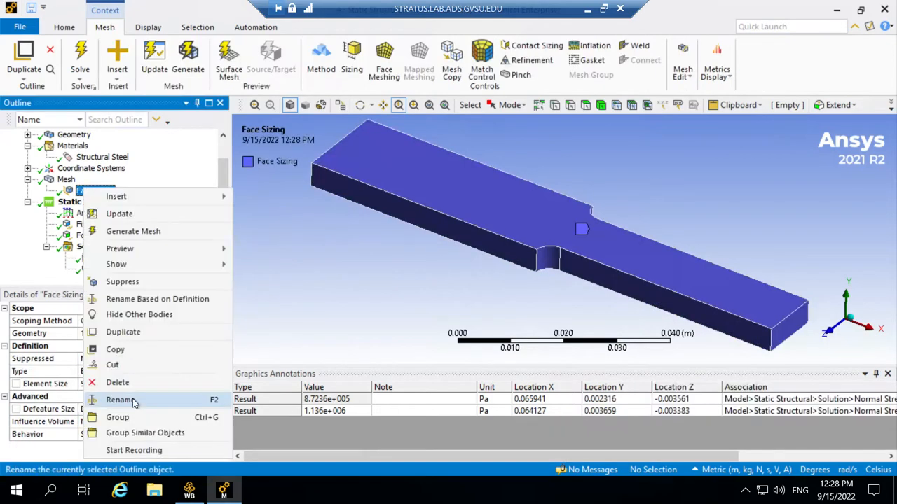
left_click(126, 384)
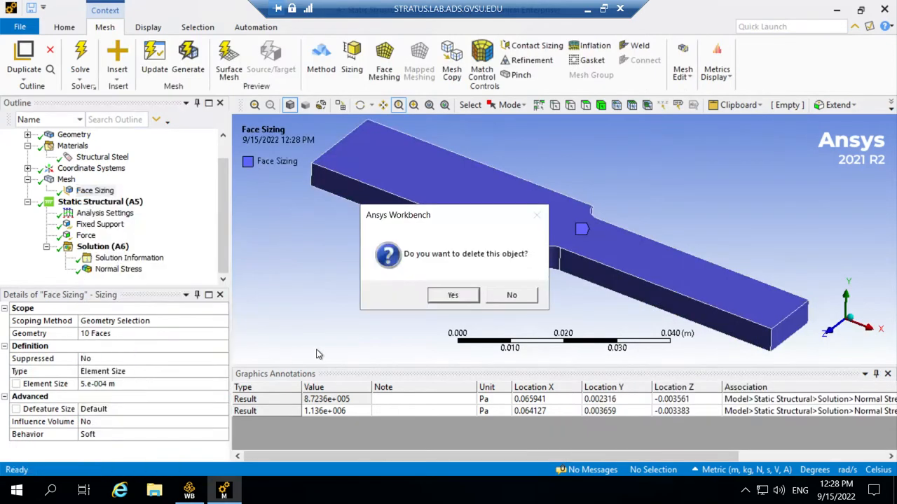
left_click(453, 295)
right_click(68, 191)
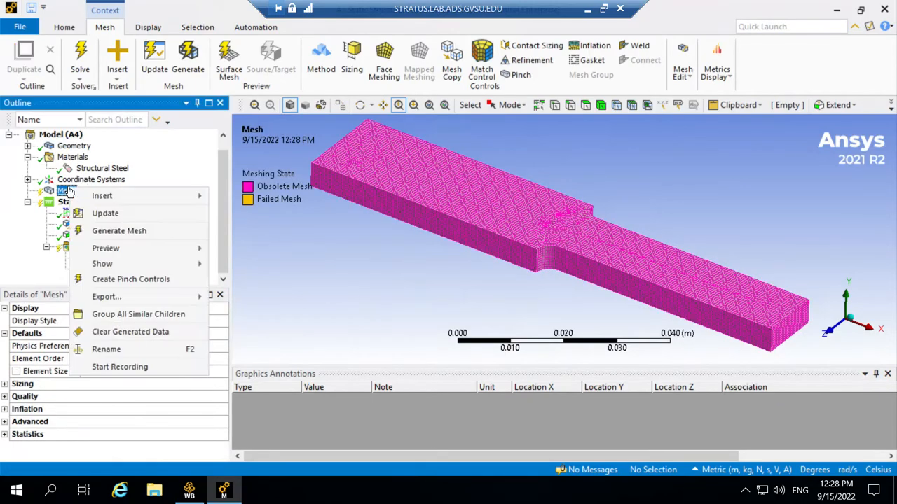
left_click(105, 213)
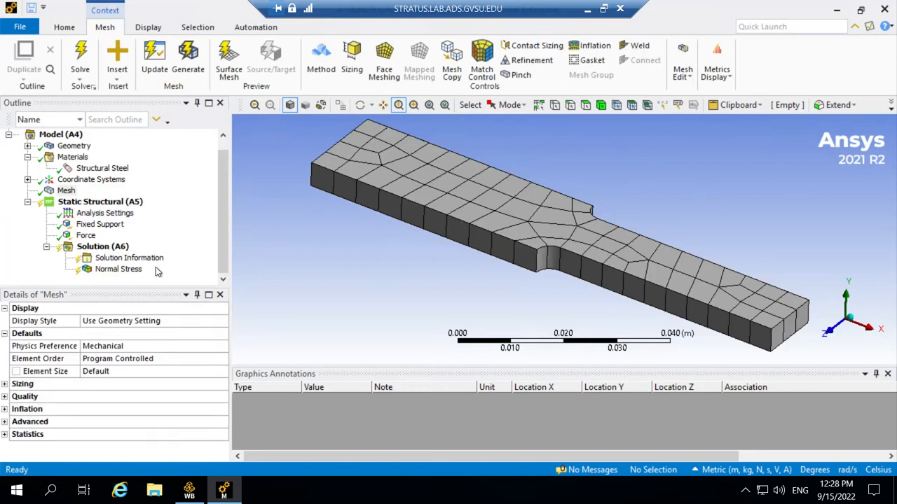
- Solve the analysis again with the default mesh to update the Normal Stress result
right_click(119, 269)
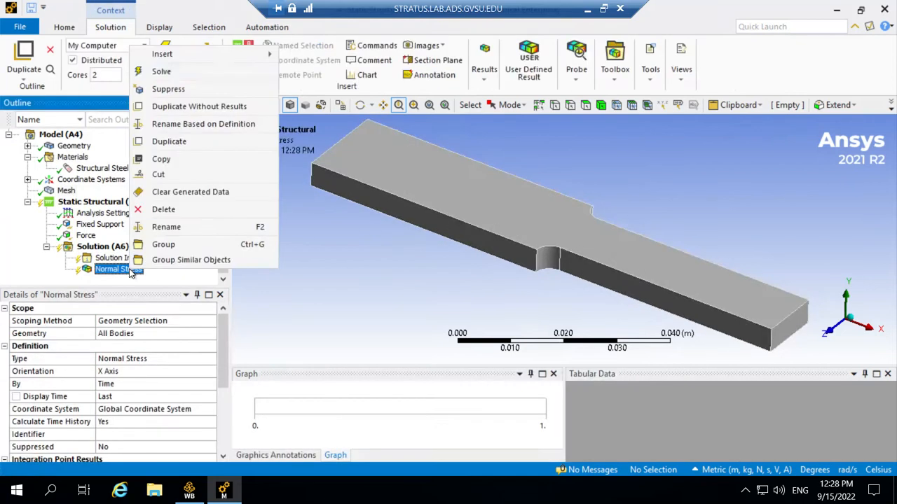
left_click(161, 70)
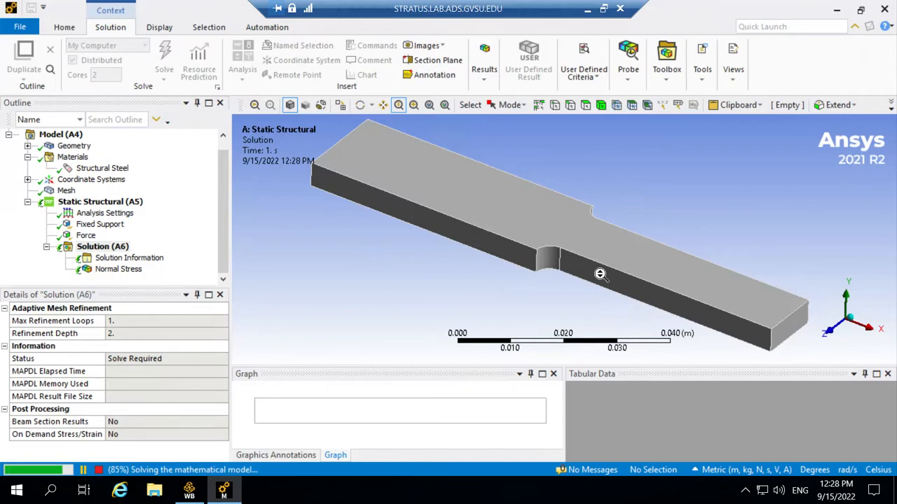
- Switch to the Word lab handout and read the numbered meshing and end-constraint instructions
left_click(589, 9)
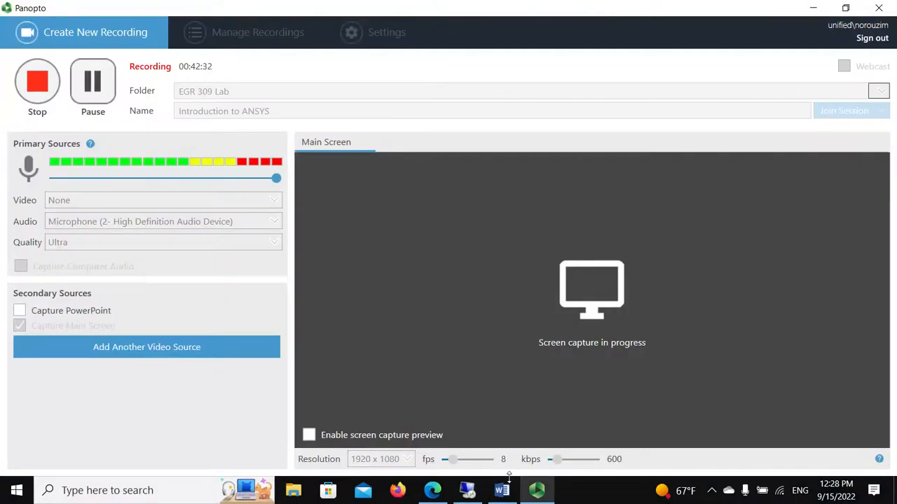
key("alt+Tab")
left_click_drag(893, 291, 893, 381)
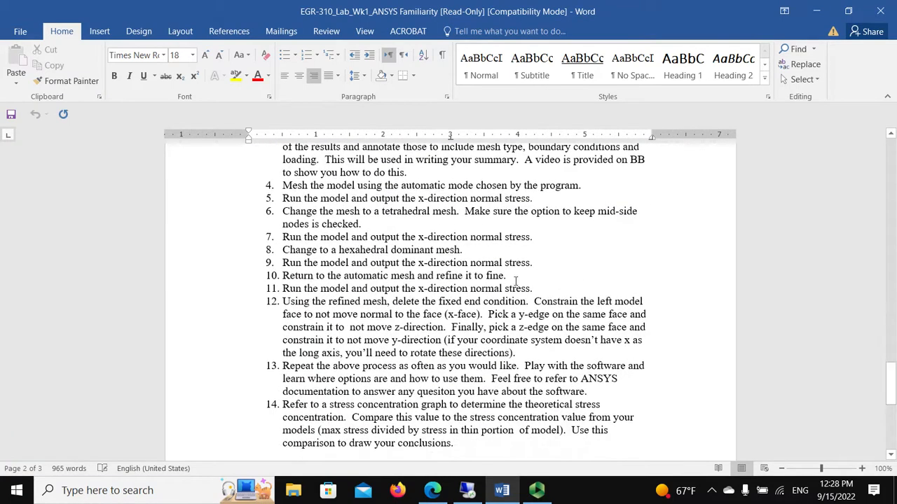
left_click(816, 12)
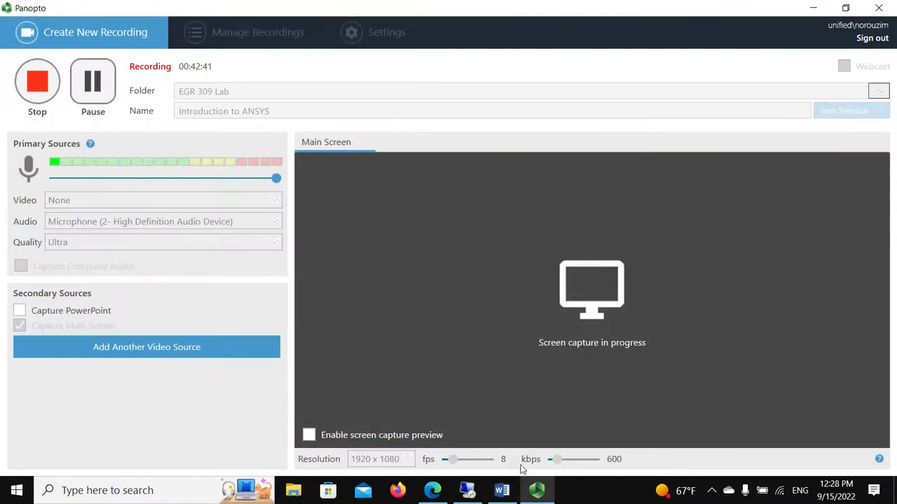
- Switch back to Ansys Mechanical and examine the Normal Stress contours on the whole bar
left_click(466, 490)
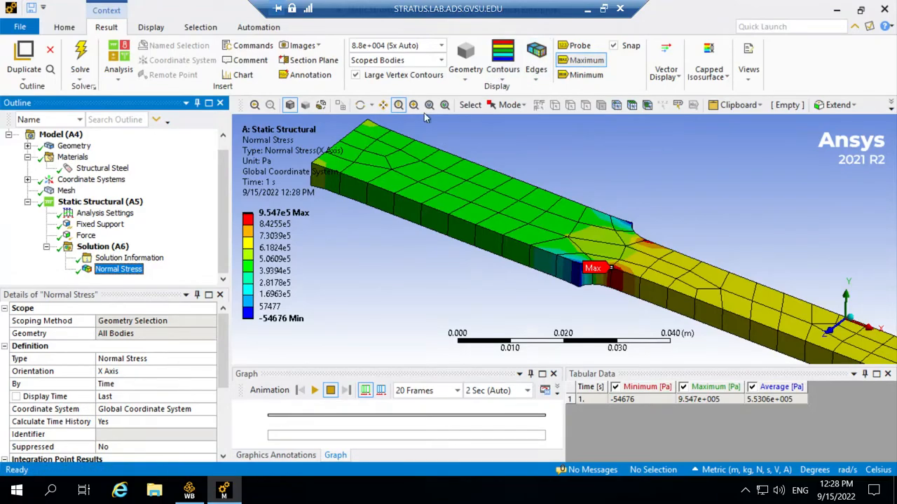
left_click(443, 110)
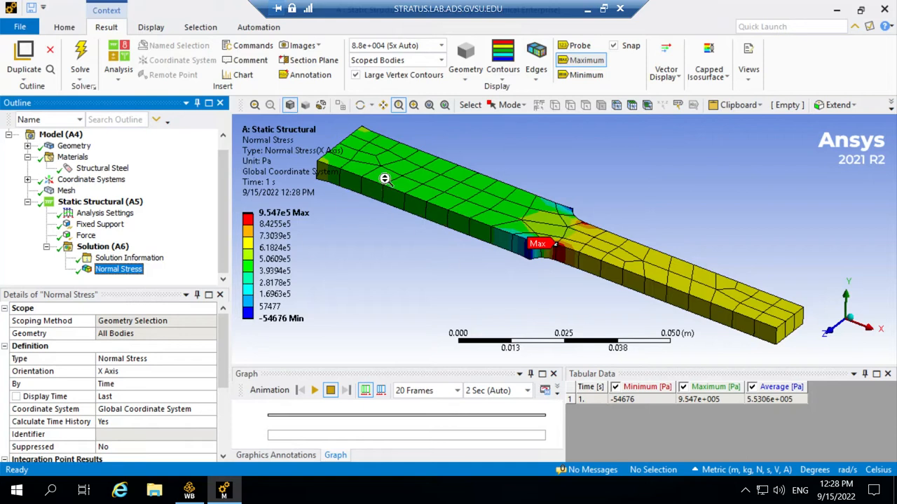
left_click(383, 105)
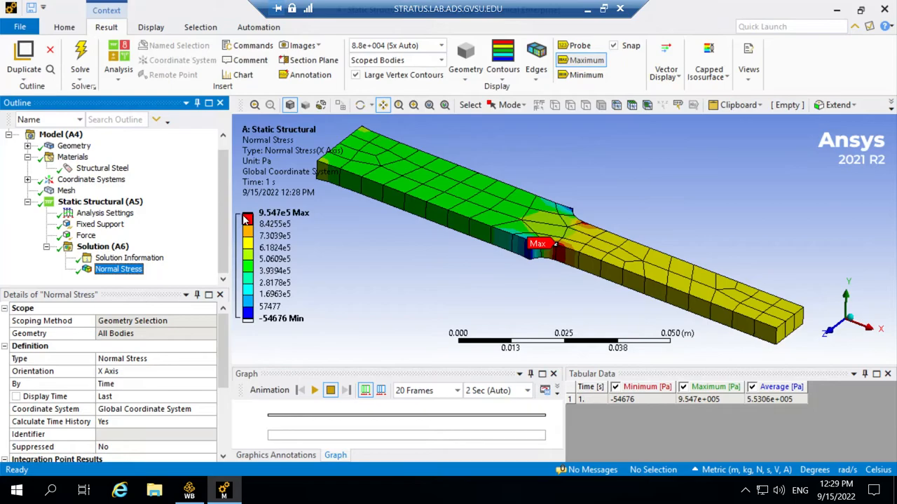
- Delete the Fixed Support from the Static Structural analysis
left_click(99, 225)
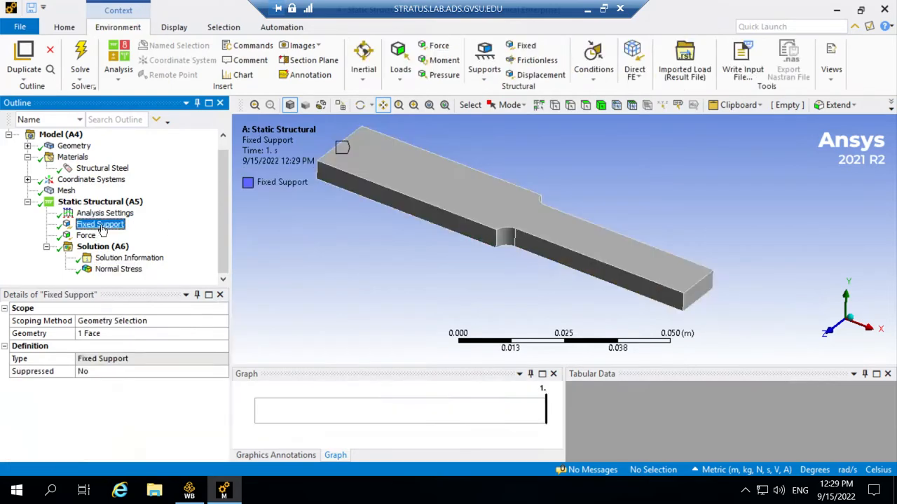
right_click(102, 232)
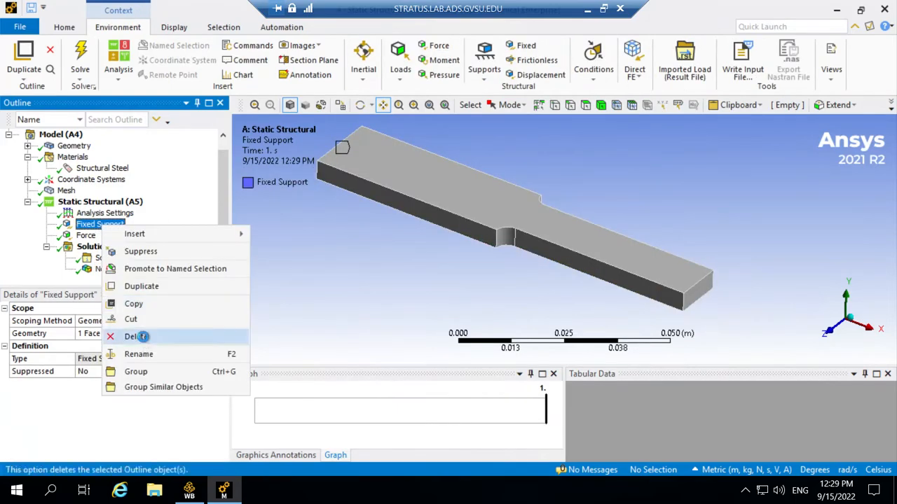
left_click(133, 337)
left_click(455, 290)
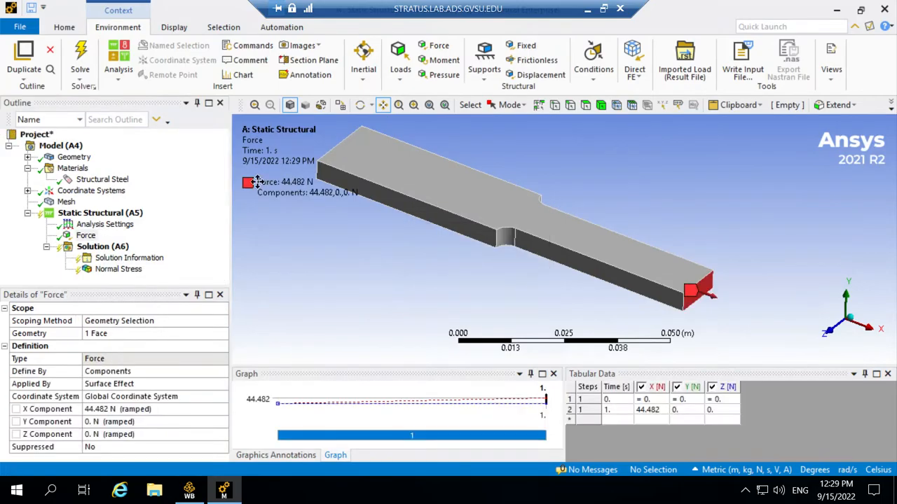
- Try to solve the analysis with only the force applied and no support
left_click(80, 63)
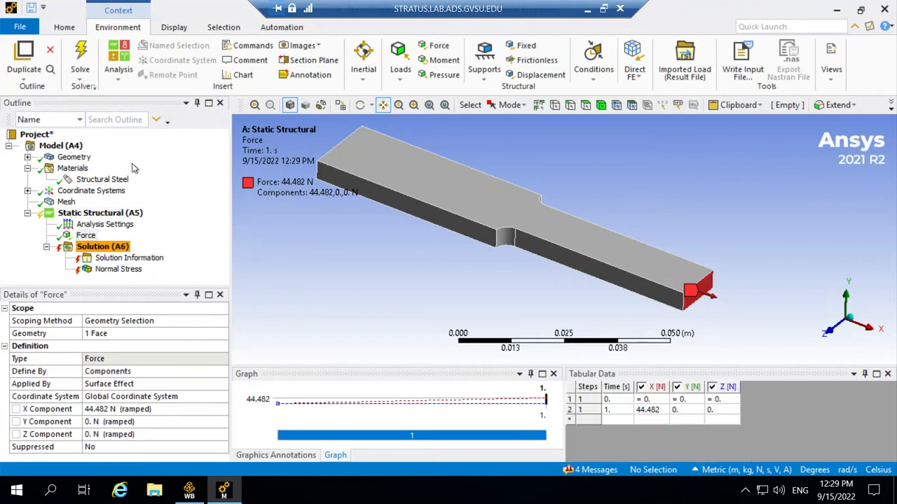
left_click(80, 64)
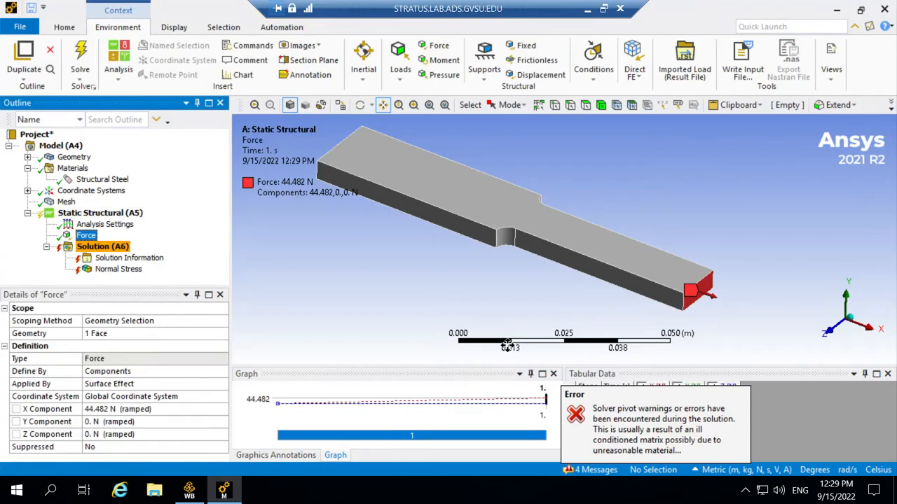
left_click(573, 418)
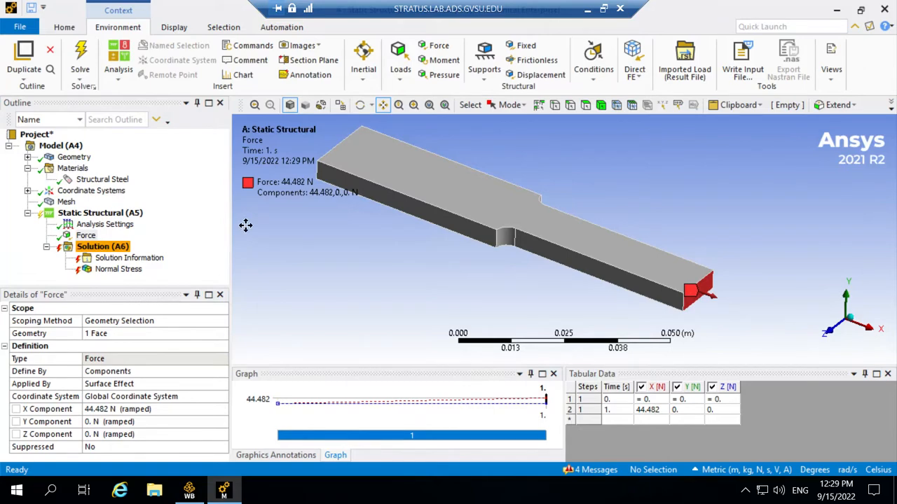
left_click(102, 213)
right_click(103, 218)
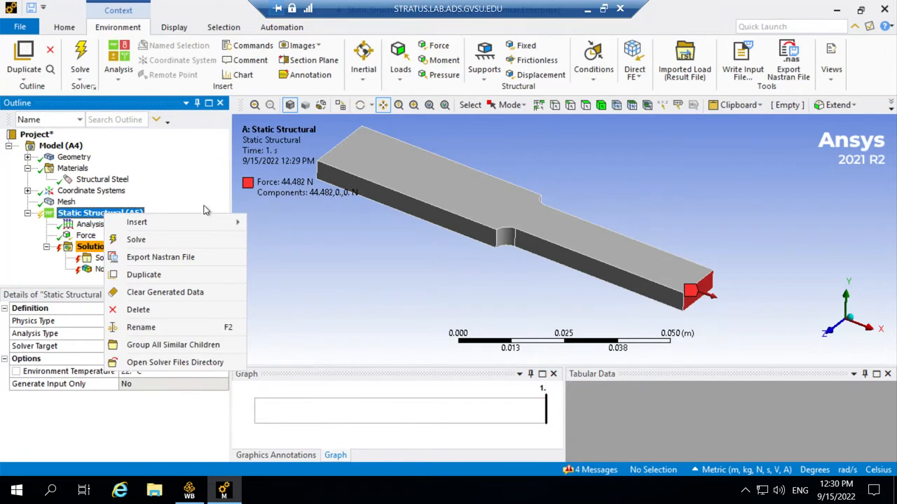
mouse_move(206, 224)
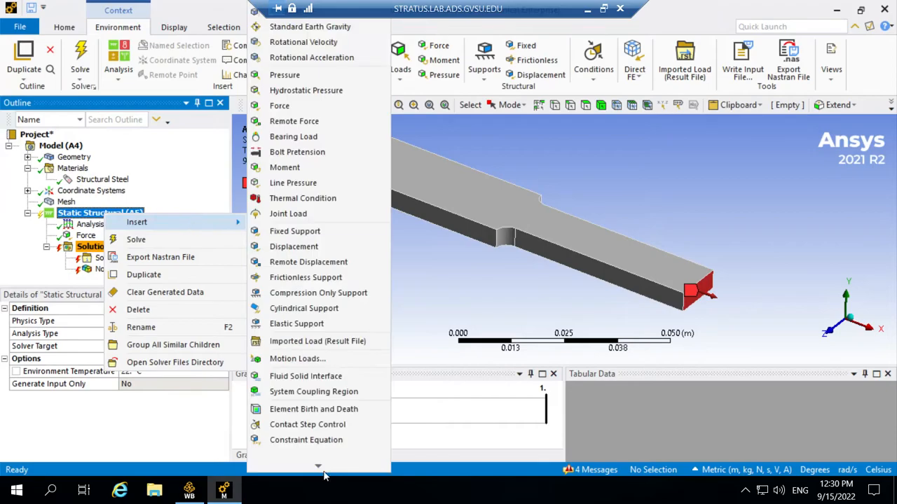
left_click(452, 267)
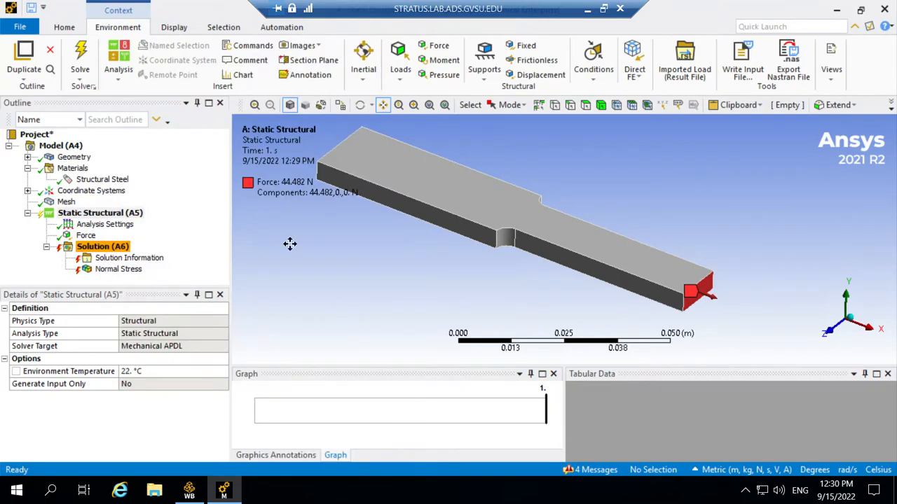
- Insert a Displacement support in the Static Structural analysis and apply it to the end face of the bar's wide portion
left_click_drag(310, 227, 351, 239)
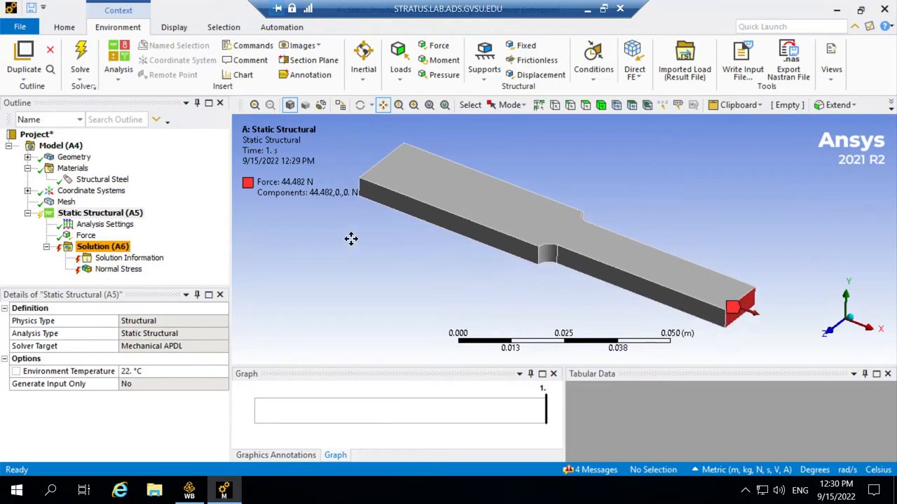
left_click(358, 105)
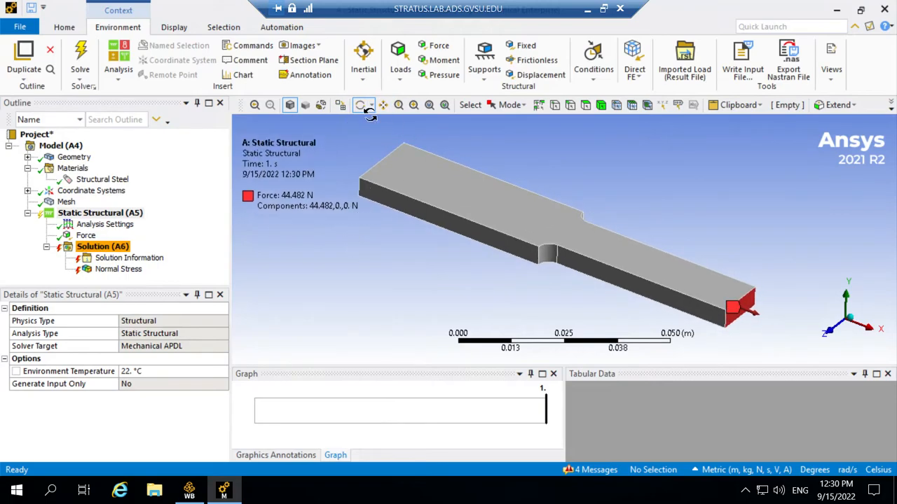
left_click_drag(404, 217, 459, 248)
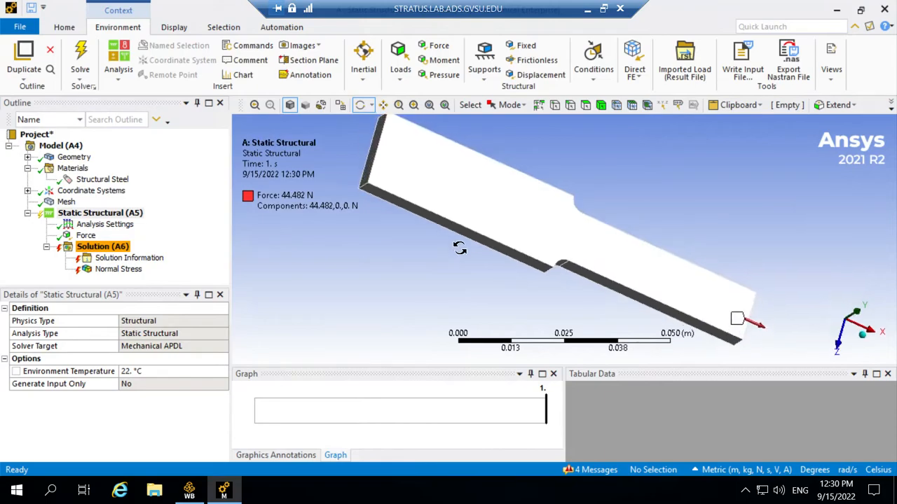
left_click_drag(415, 261, 485, 251)
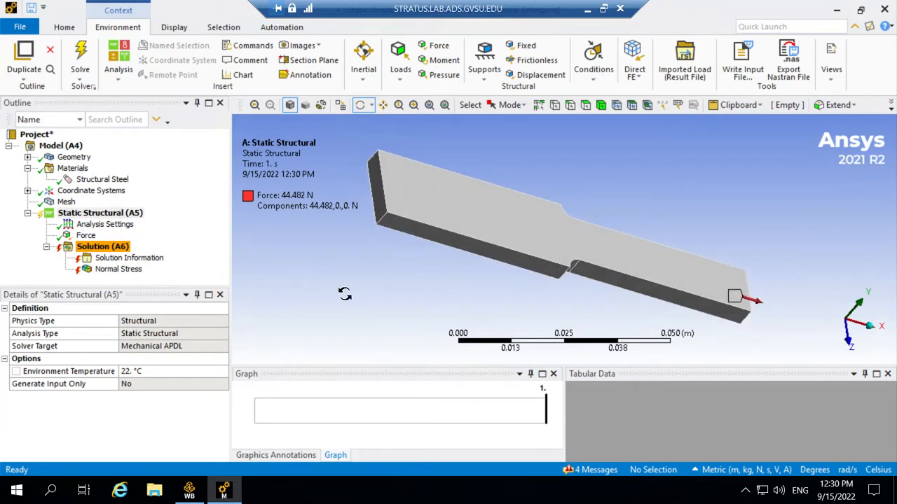
left_click(86, 214)
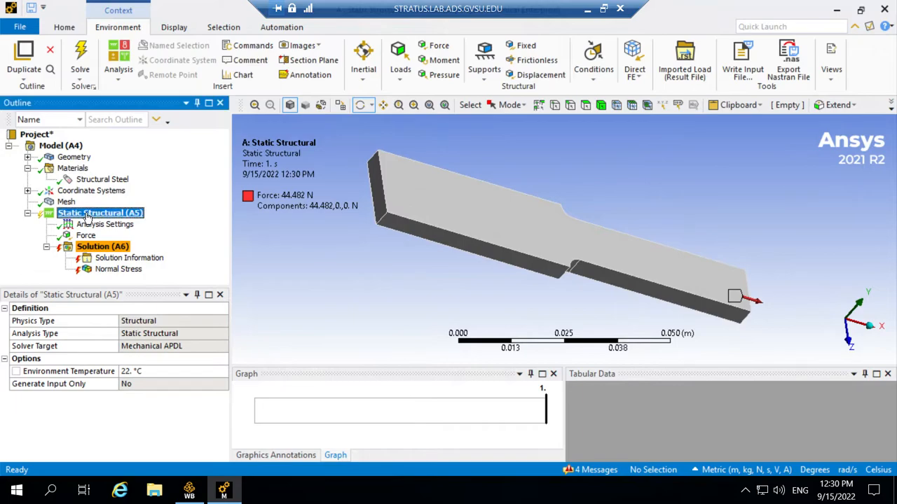
right_click(86, 219)
mouse_move(117, 222)
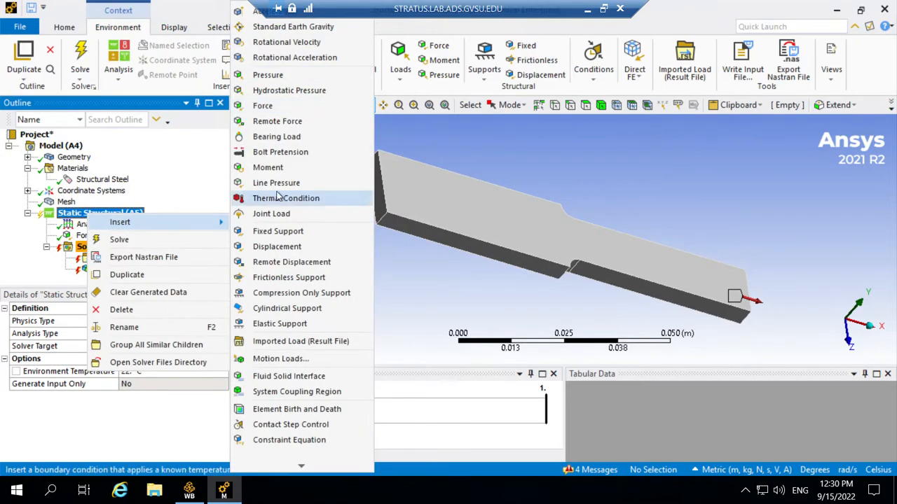
left_click(297, 252)
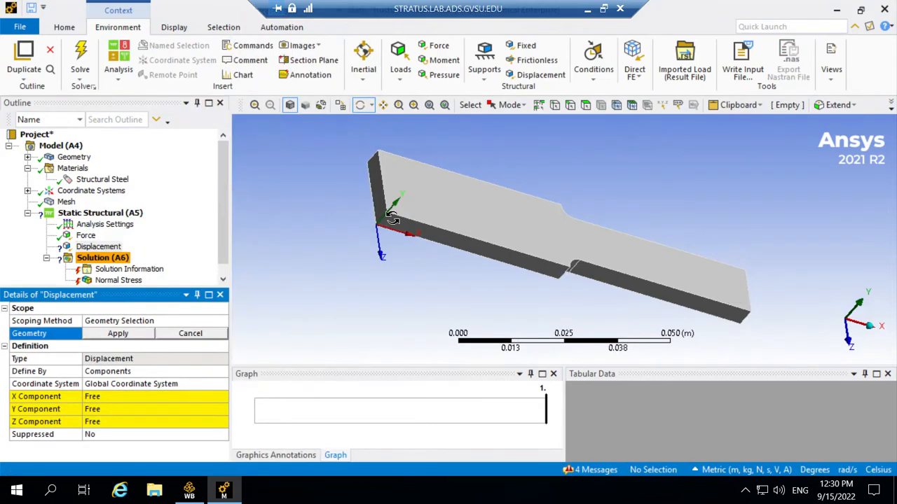
left_click(585, 104)
left_click(380, 186)
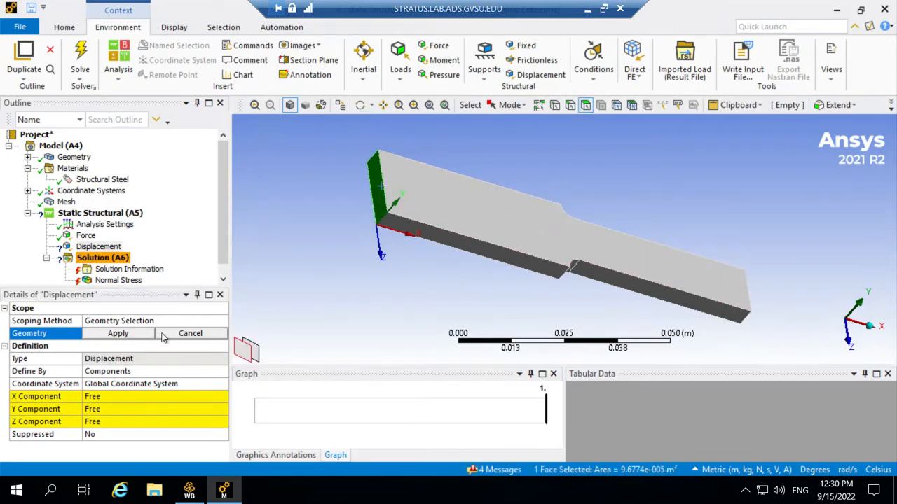
left_click(118, 334)
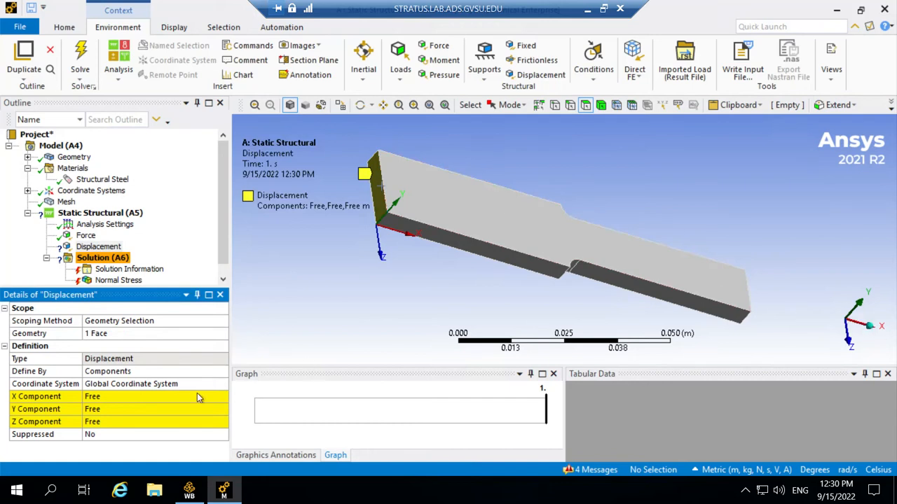
- Set the X component of the Displacement support to 0 m
left_click(126, 395)
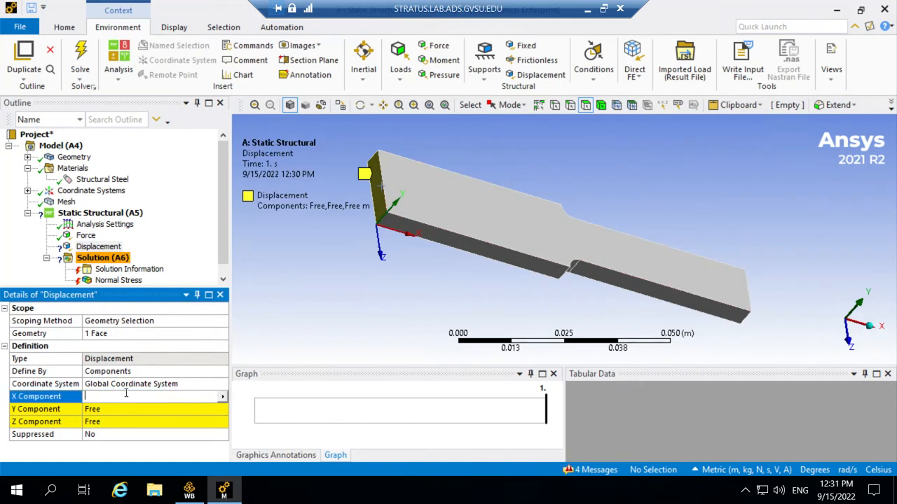
type("0")
left_click(105, 248)
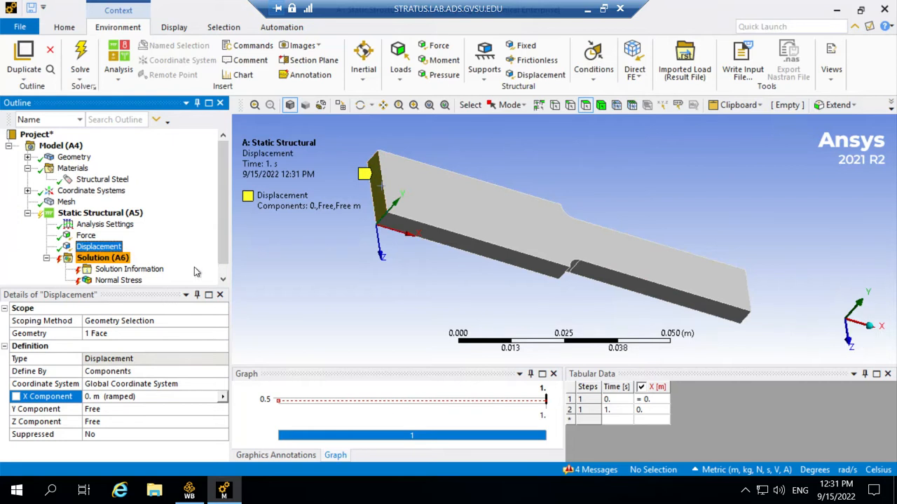
- Try to solve the analysis with the force and only the X-direction Displacement support on the wide end face
right_click(79, 214)
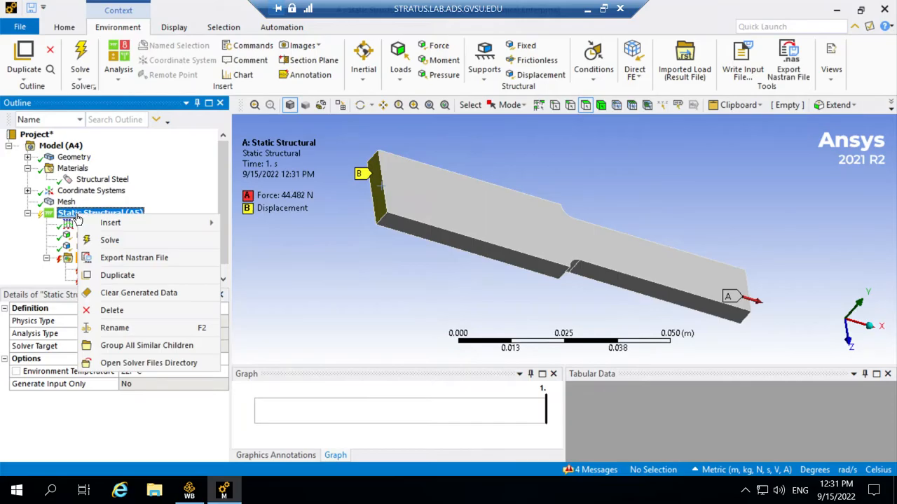
left_click(105, 240)
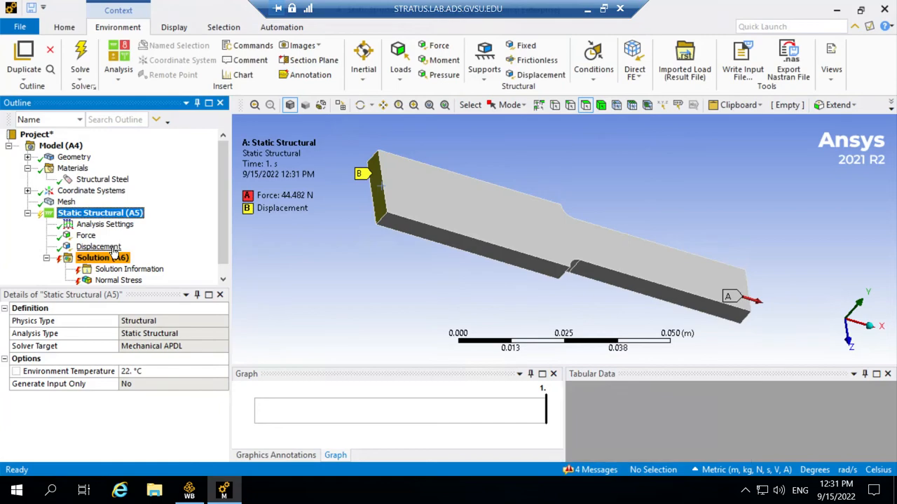
- Check the Displacement support's settings and the definition options available for its X component
left_click(98, 246)
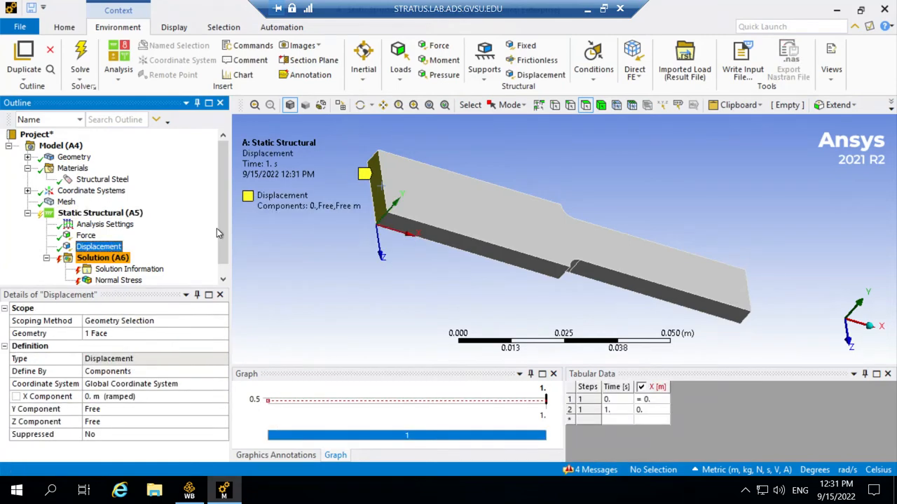
scroll(218, 235, "down", 1)
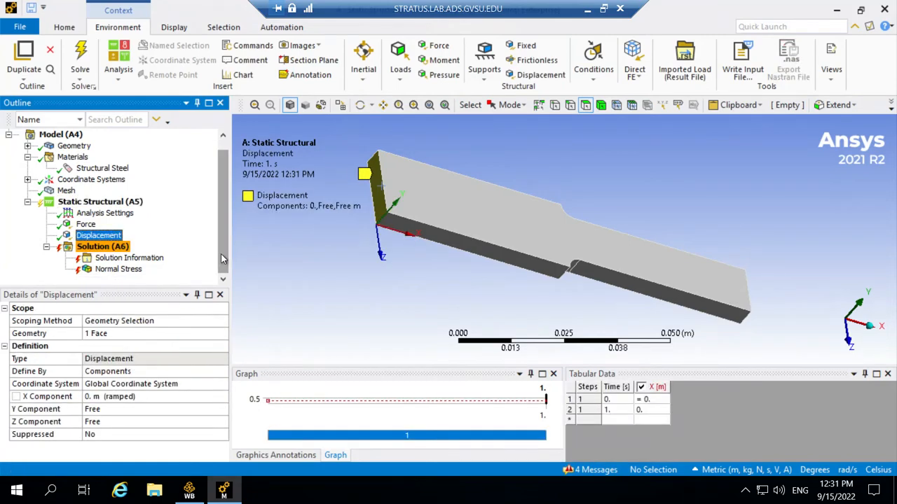
right_click(90, 239)
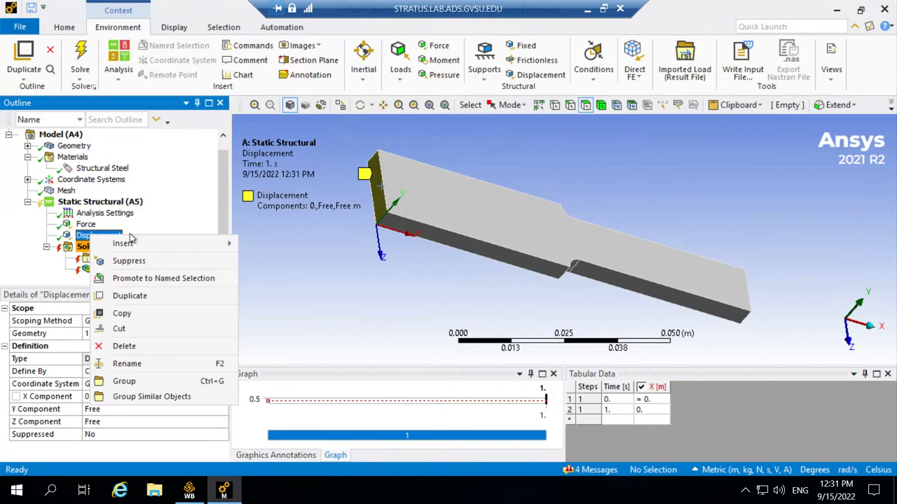
left_click(83, 238)
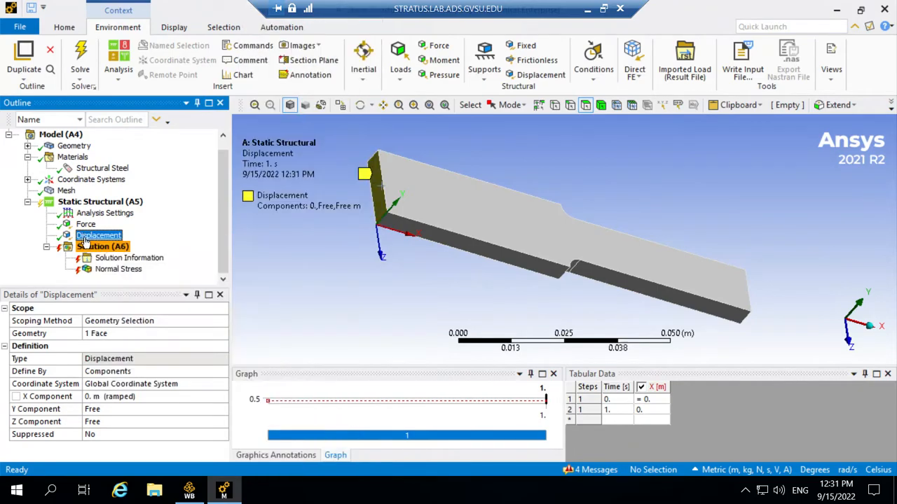
left_click(140, 397)
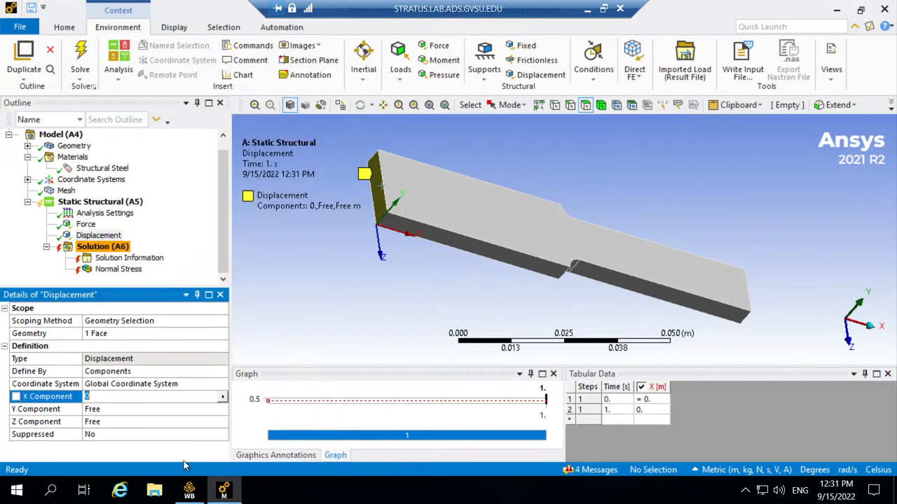
left_click(222, 398)
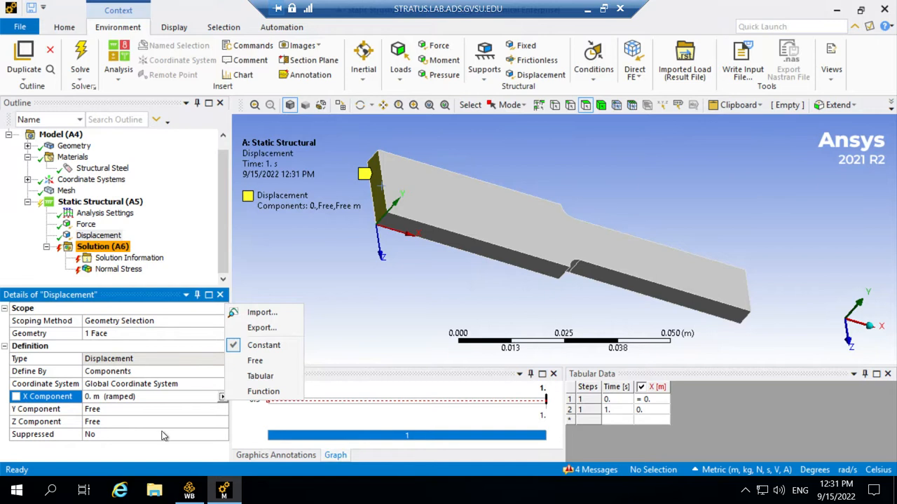
left_click(149, 454)
- Delete the Displacement support from the Static Structural analysis
left_click(111, 236)
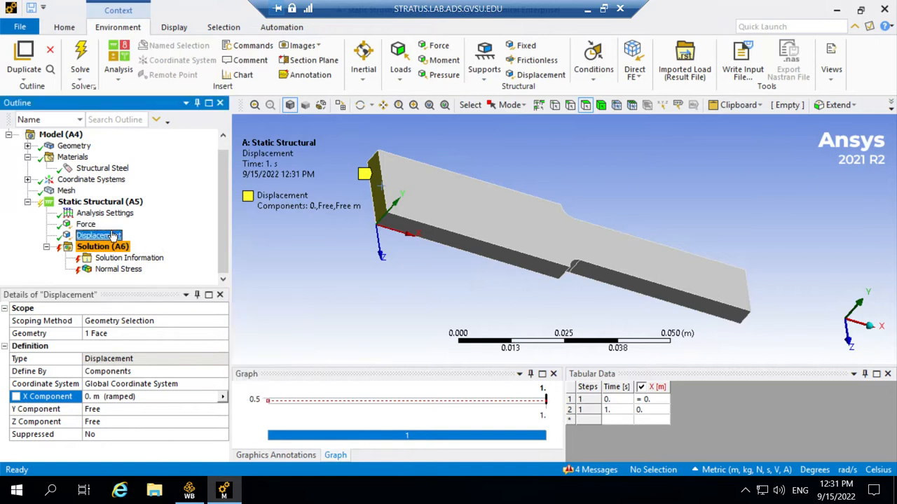
right_click(112, 236)
left_click(130, 344)
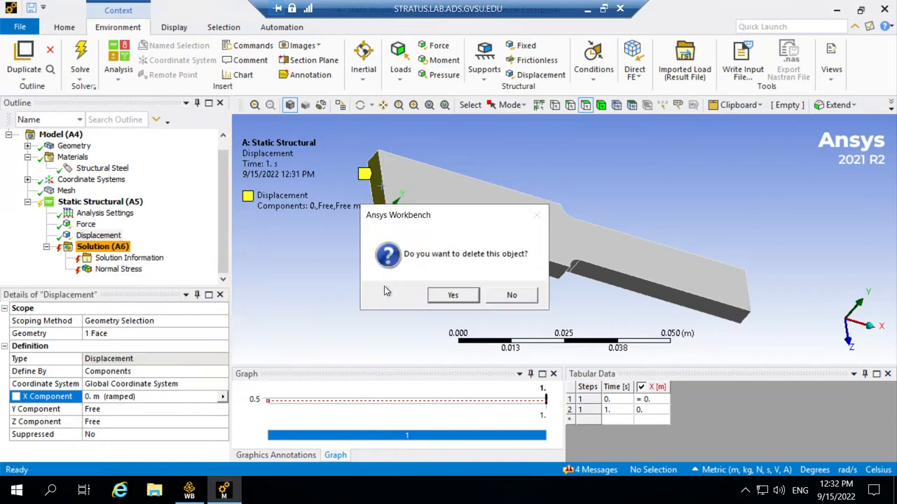
left_click(475, 294)
- Insert a new Displacement support in the Static Structural analysis and scope it to the end face of the wide portion
right_click(105, 214)
mouse_move(140, 221)
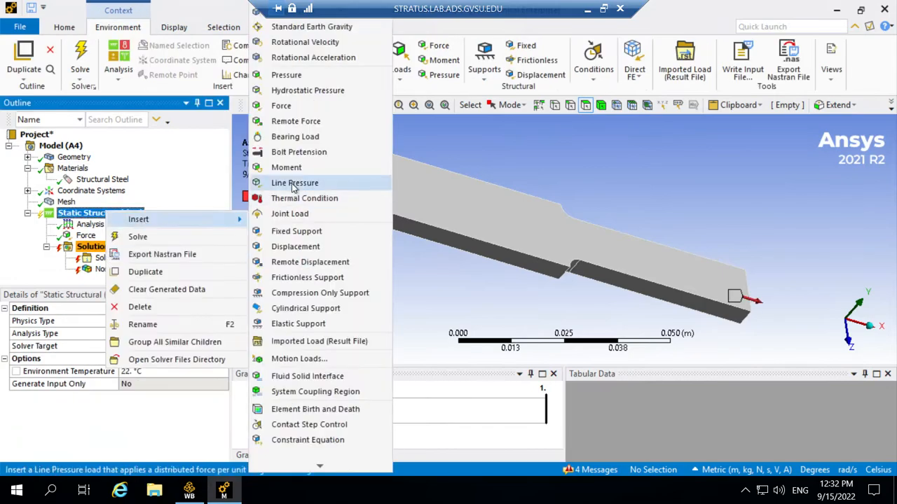
left_click(297, 246)
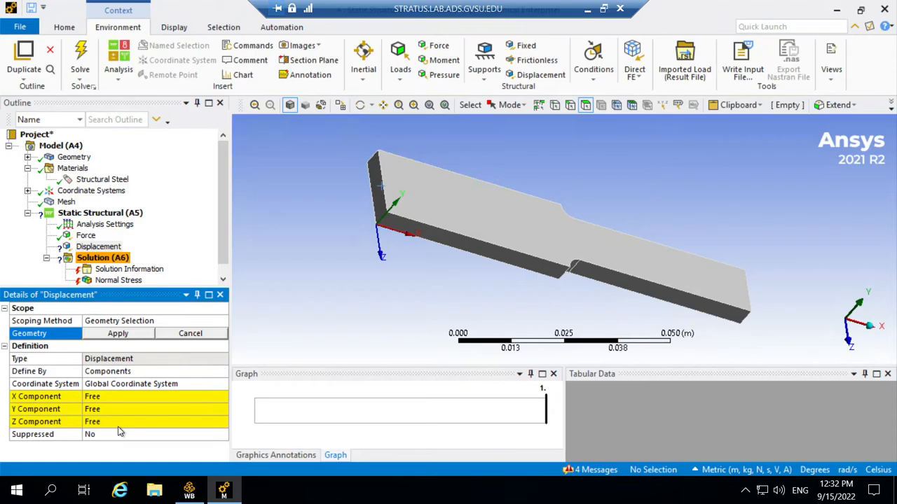
left_click(127, 395)
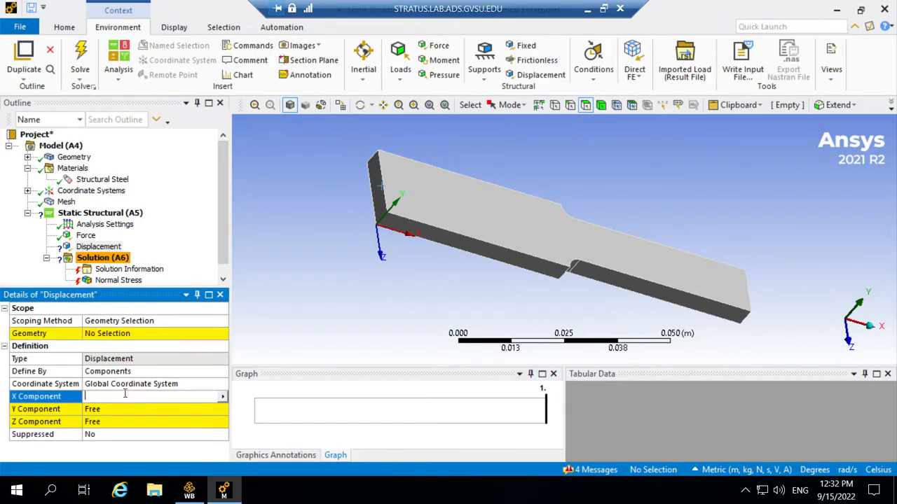
left_click(124, 323)
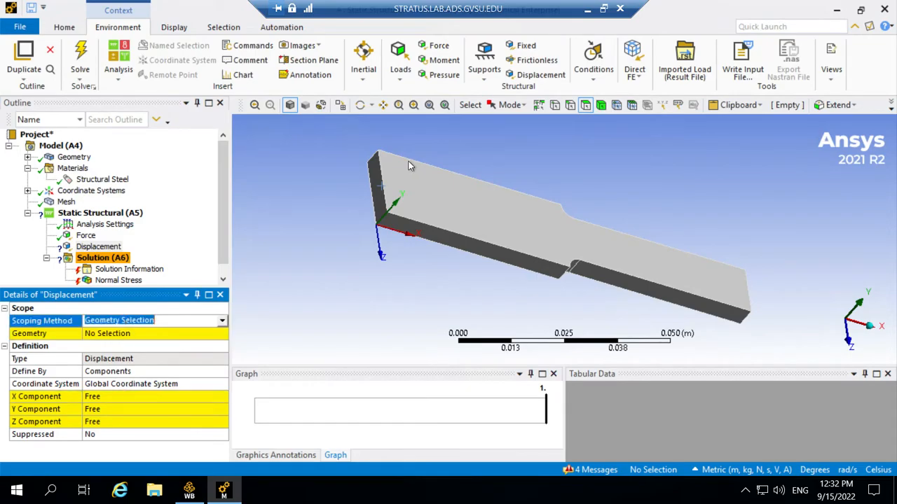
left_click(377, 184)
left_click(128, 334)
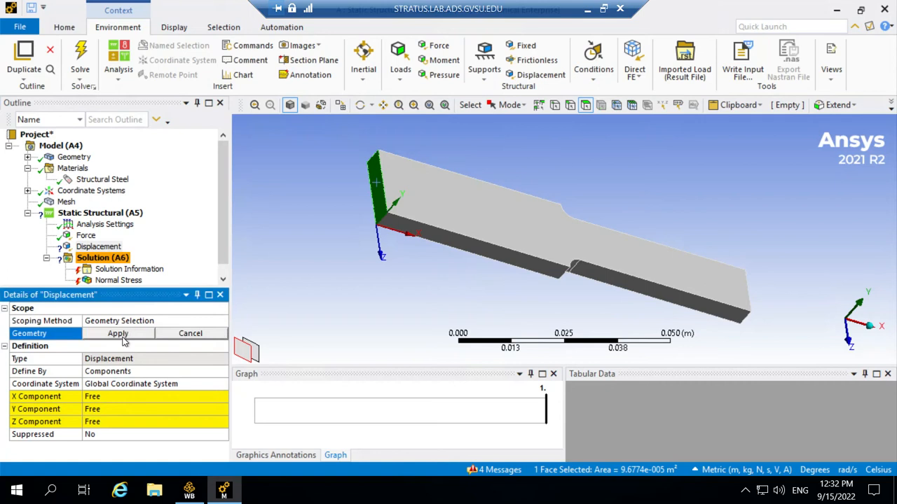
left_click(128, 334)
- Set the new Displacement support's X component to 0 m
left_click(116, 398)
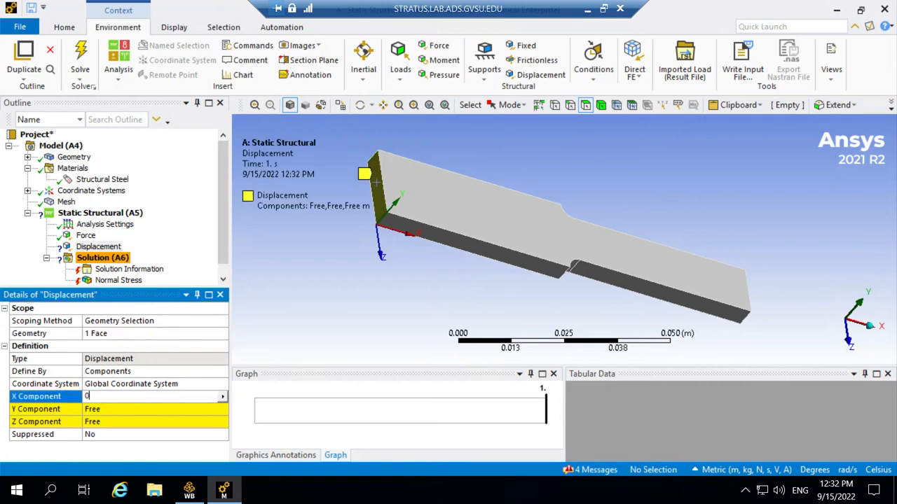
type("0")
key("Return")
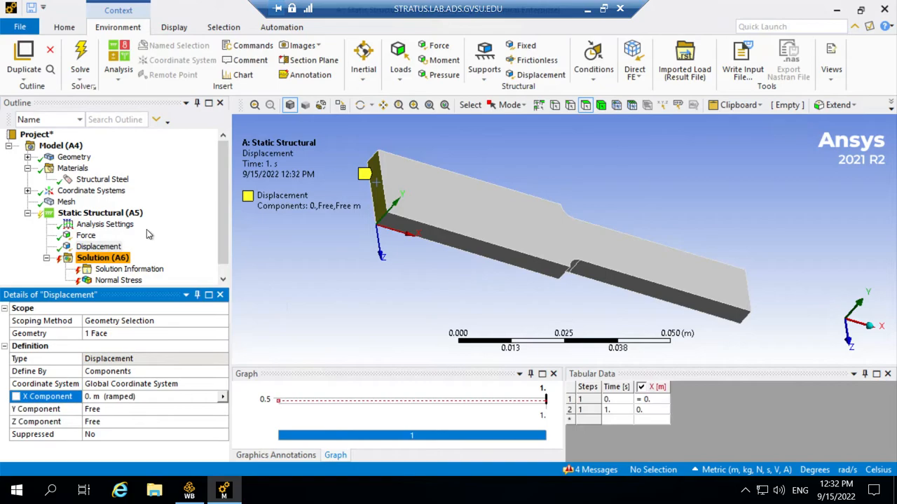
- Insert a second Displacement support and scope it to the +Y, -Z corner vertex of the wide end face
left_click_drag(220, 209, 223, 227)
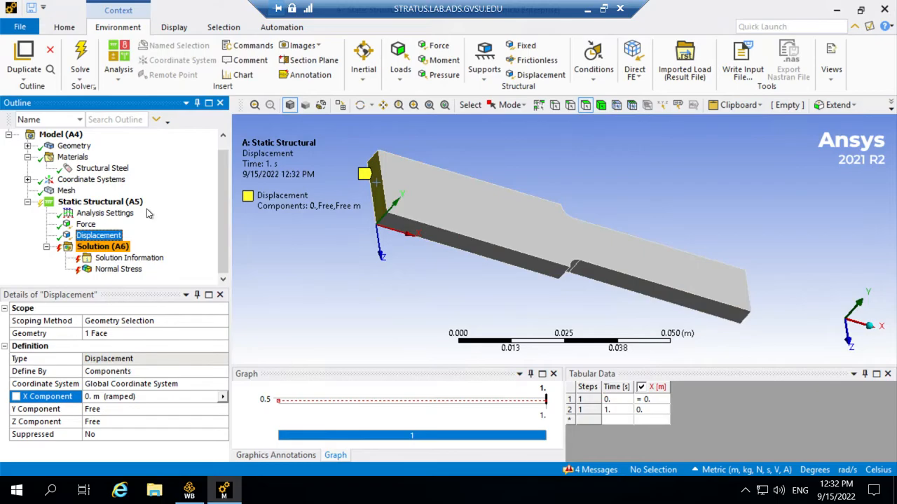
left_click(111, 202)
right_click(110, 203)
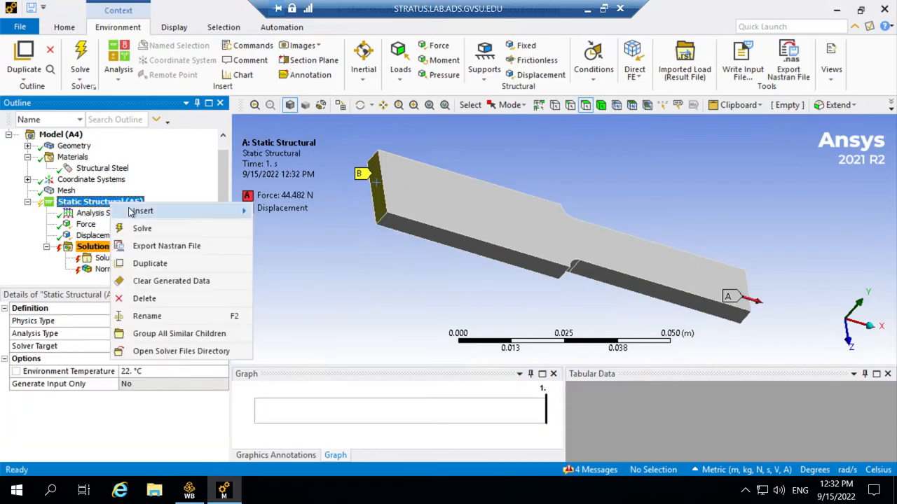
mouse_move(133, 211)
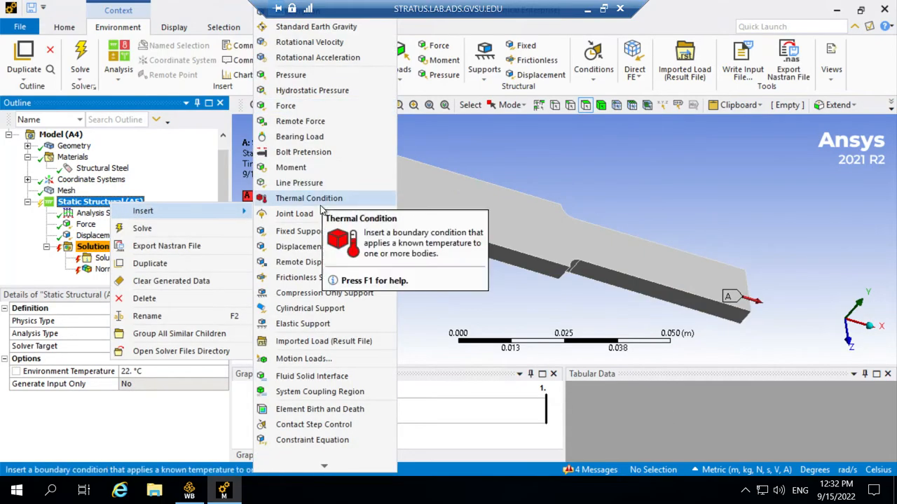
left_click(303, 247)
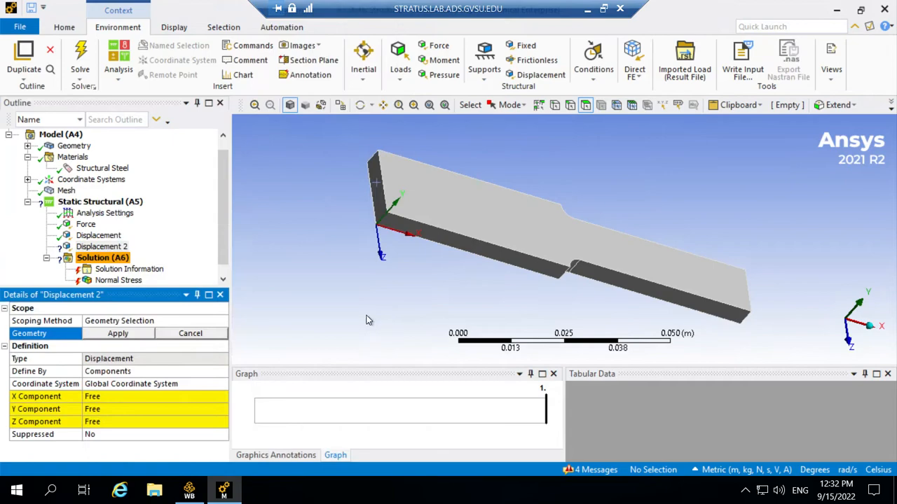
left_click(556, 106)
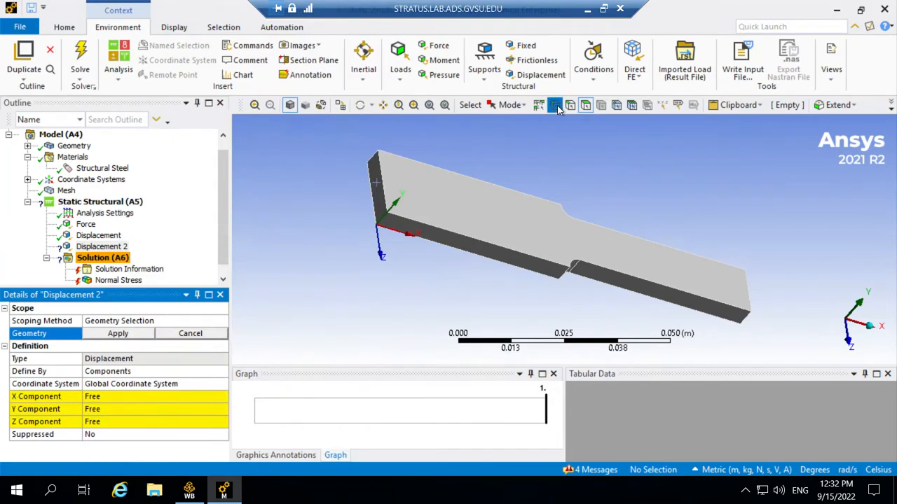
left_click(379, 150)
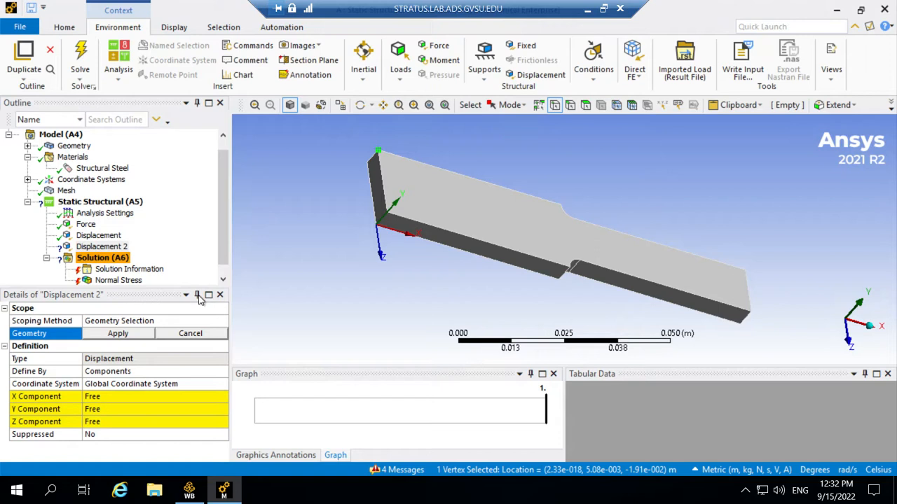
left_click(136, 334)
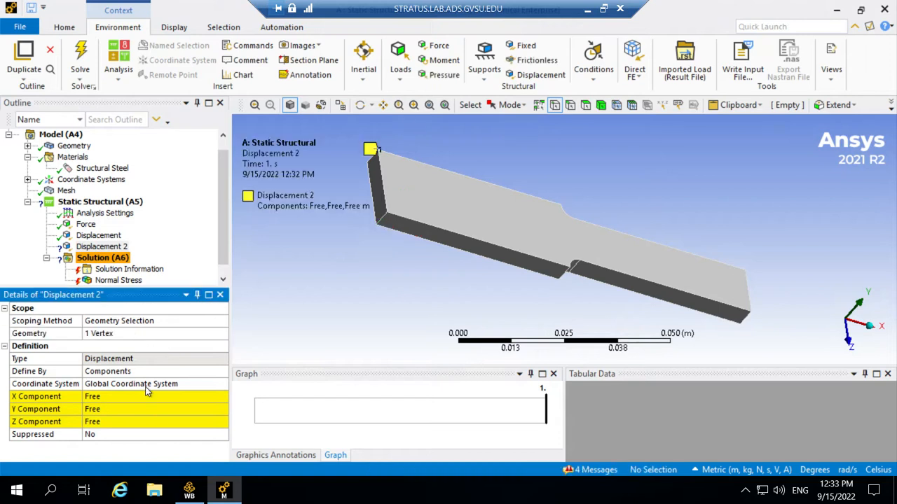
- Set the Y and Z components of the corner vertex's Displacement support to 0 m, leaving X free
left_click(146, 396)
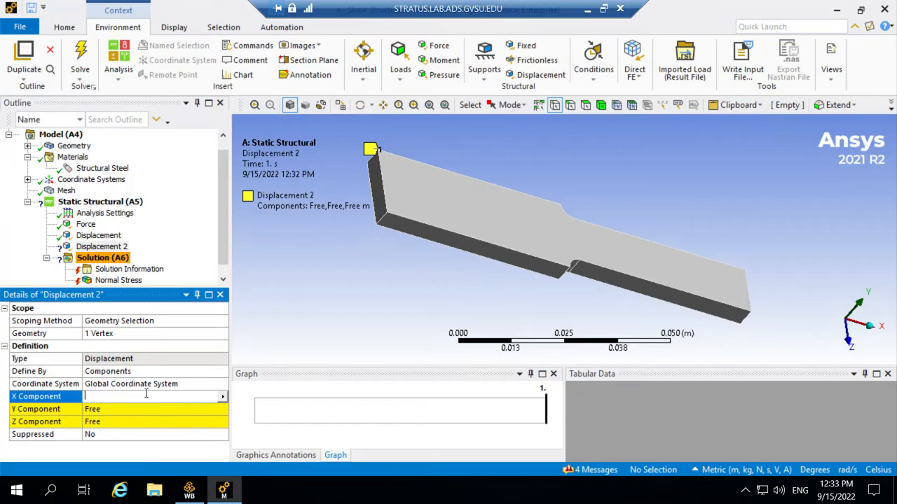
left_click(134, 408)
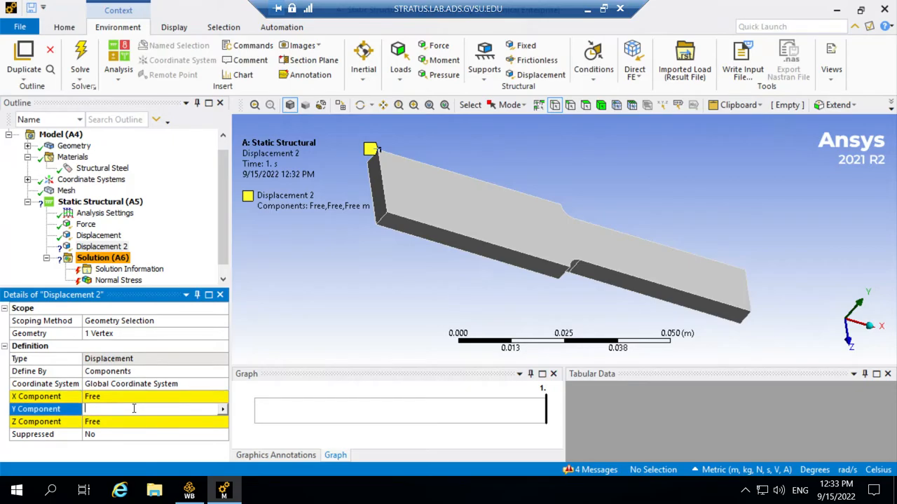
type("y")
type("0")
left_click(123, 421)
type("0")
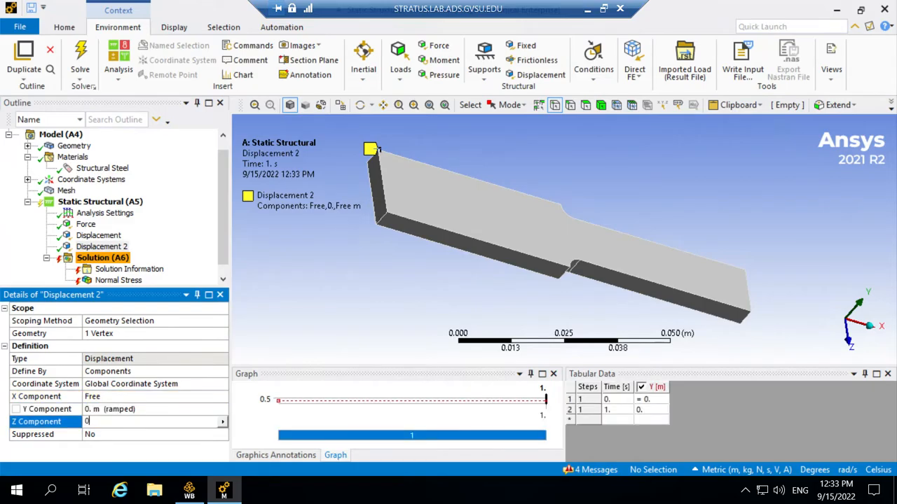
left_click(104, 454)
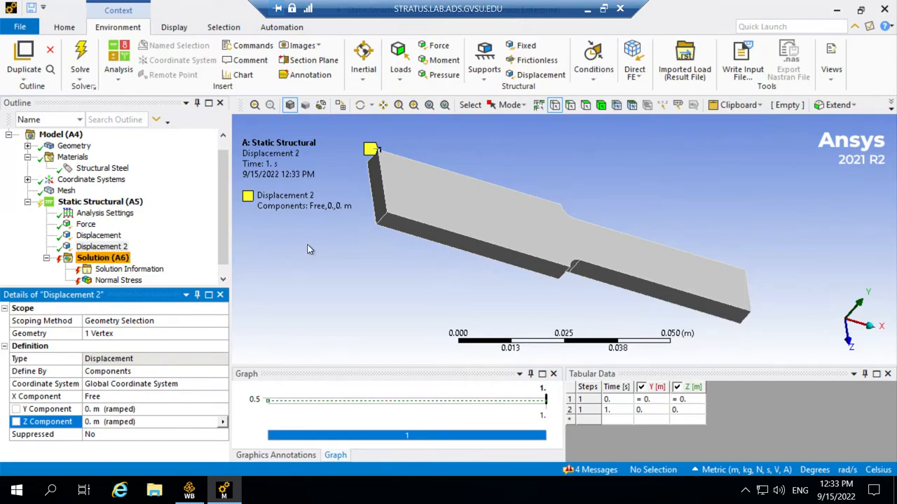
- Try to solve the analysis with the end face held in X and the corner vertex held in Y and Z
left_click(162, 222)
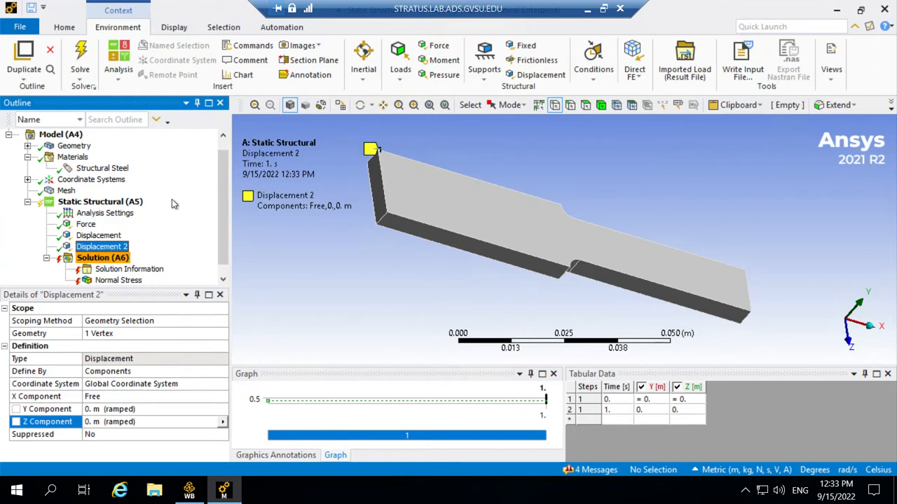
left_click(80, 57)
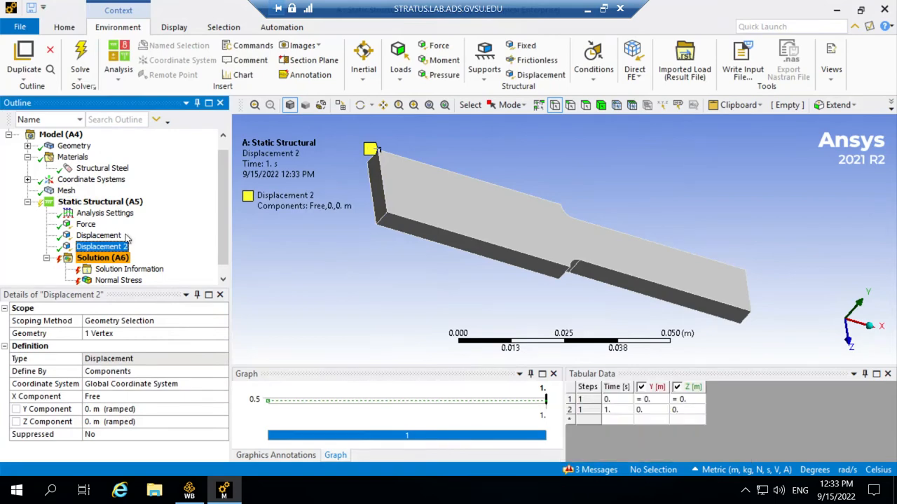
- Set the X component of the corner vertex's Displacement support to 0 m
left_click(116, 397)
type("0")
key("Return")
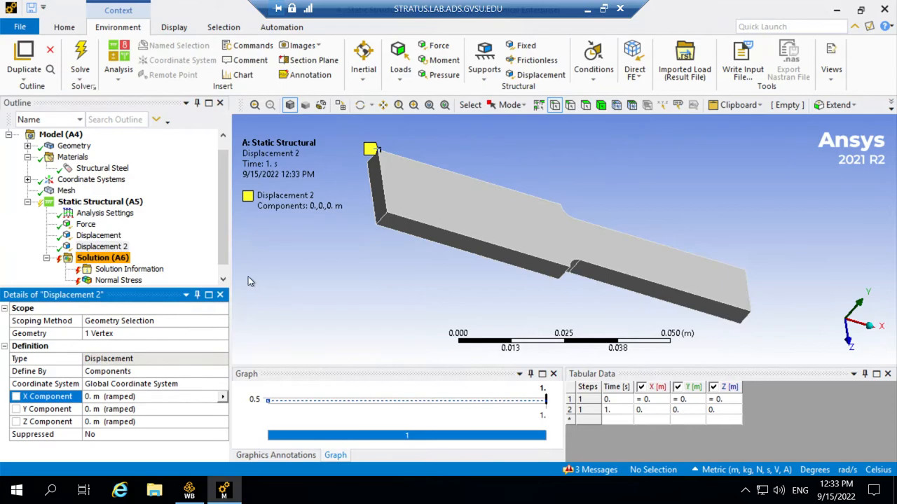
- Try to solve again with the corner vertex held in all three directions, and check the face support and Solution details
left_click(104, 203)
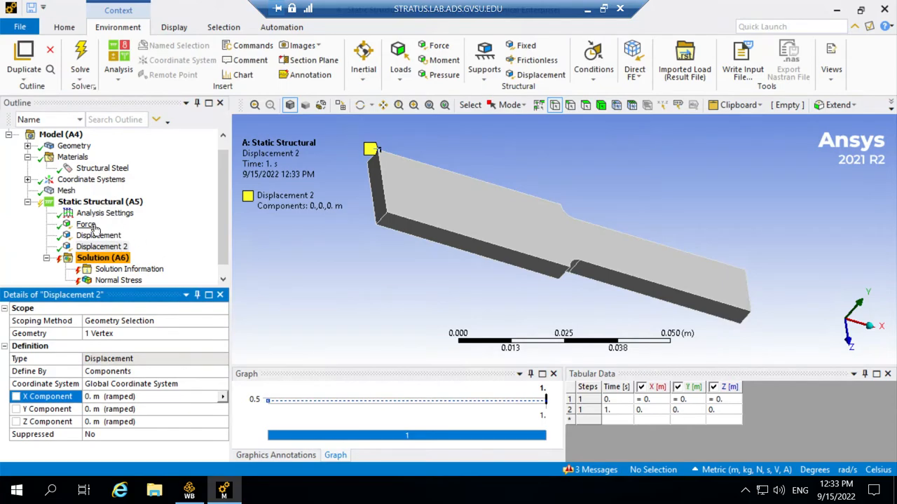
left_click(80, 60)
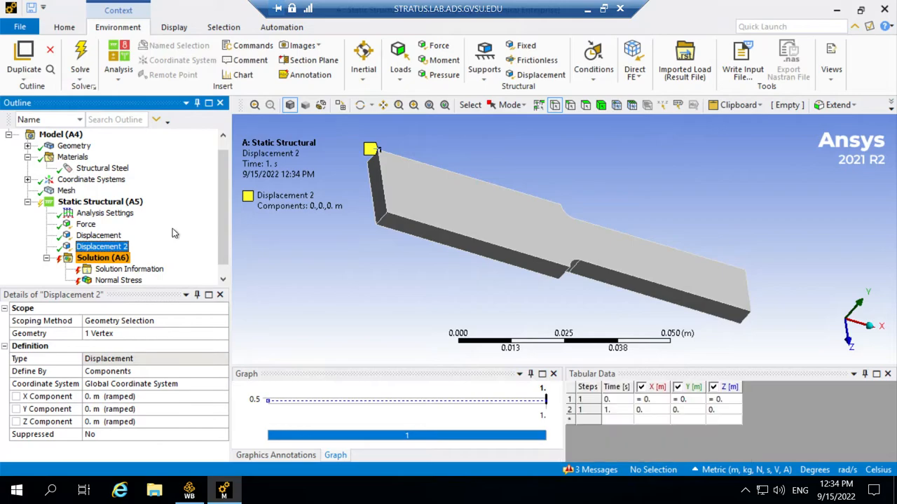
left_click(99, 235)
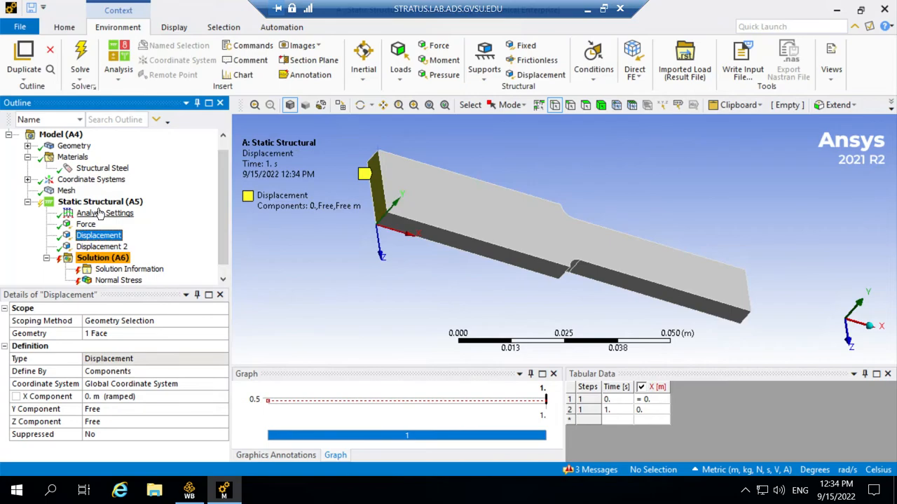
left_click(113, 258)
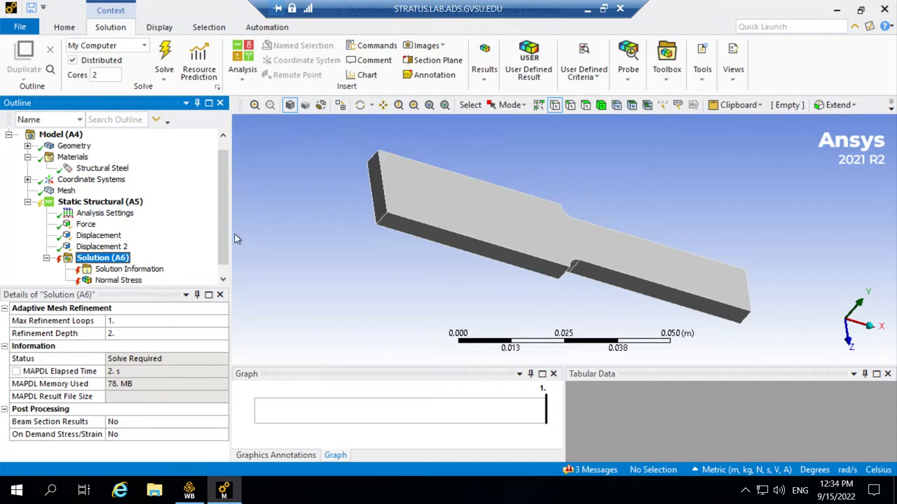
- Delete the Displacement support on the end face's corner vertex
scroll(223, 224, "down", 1)
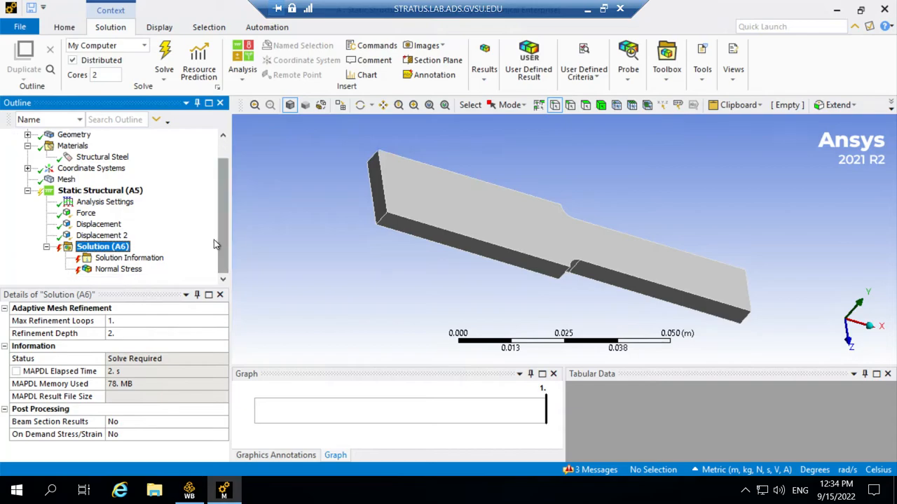
left_click(111, 237)
right_click(112, 240)
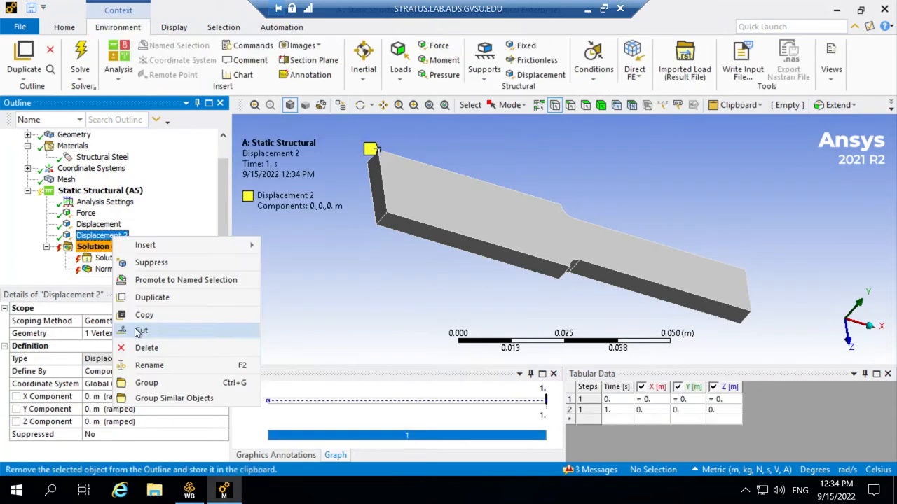
left_click(142, 348)
left_click(450, 295)
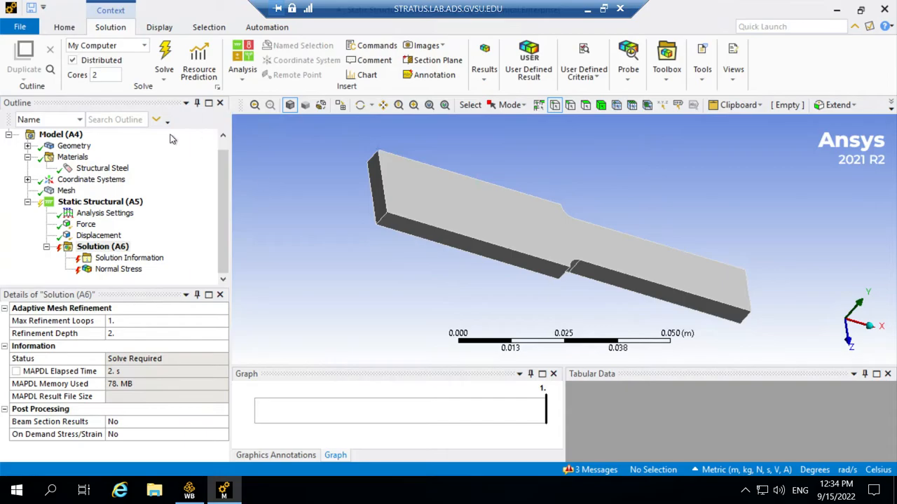
- Insert a Displacement support scoped to the far long edge of the bar's wide end face
left_click(571, 105)
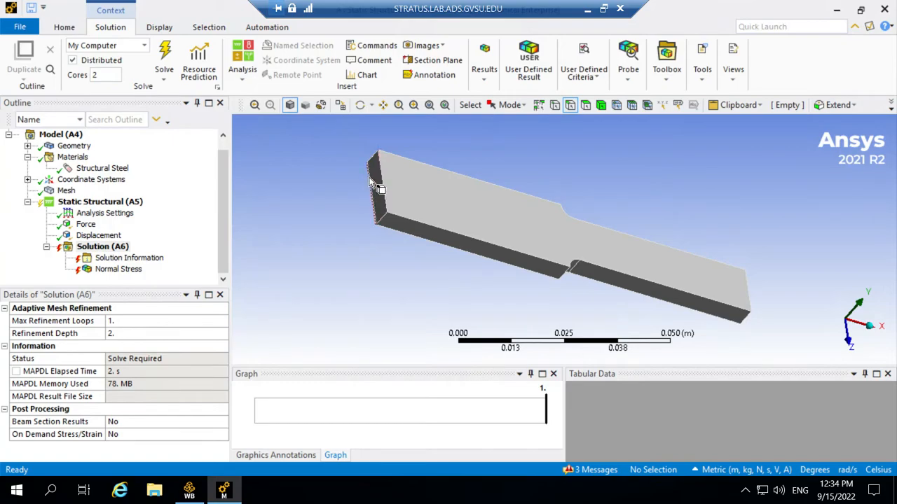
left_click(371, 184)
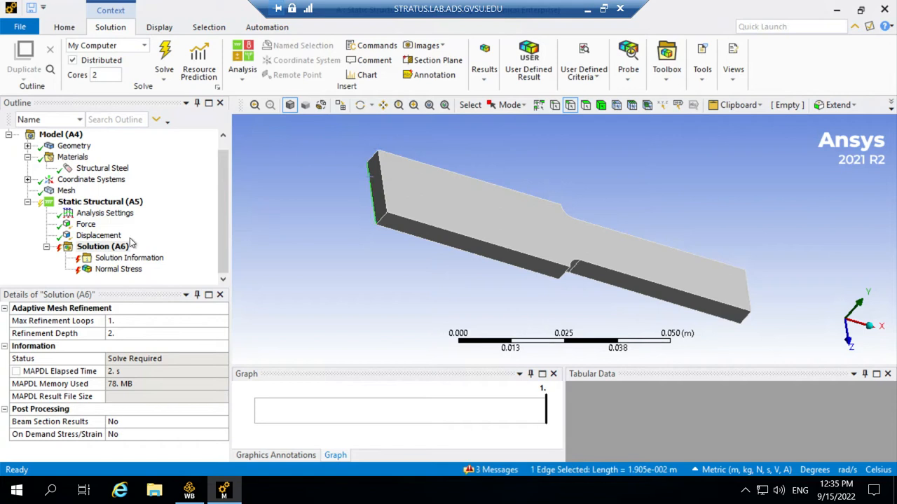
left_click(98, 203)
right_click(98, 203)
mouse_move(116, 212)
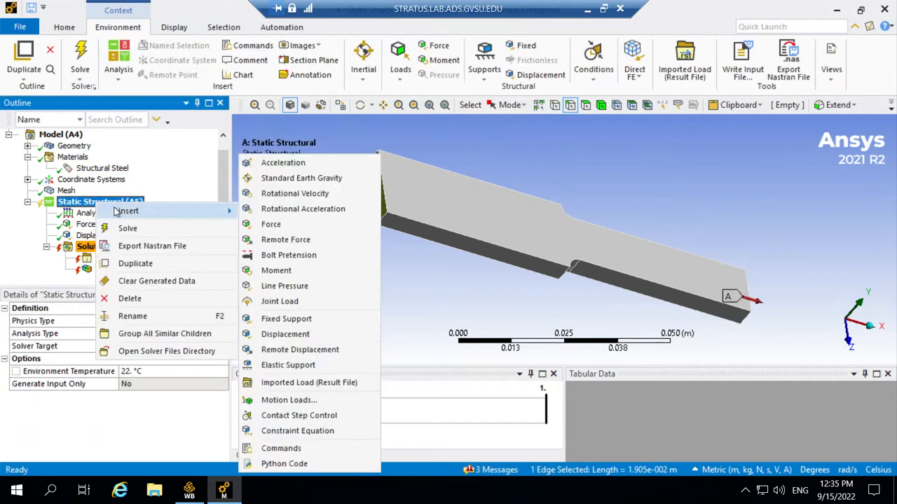
left_click(287, 334)
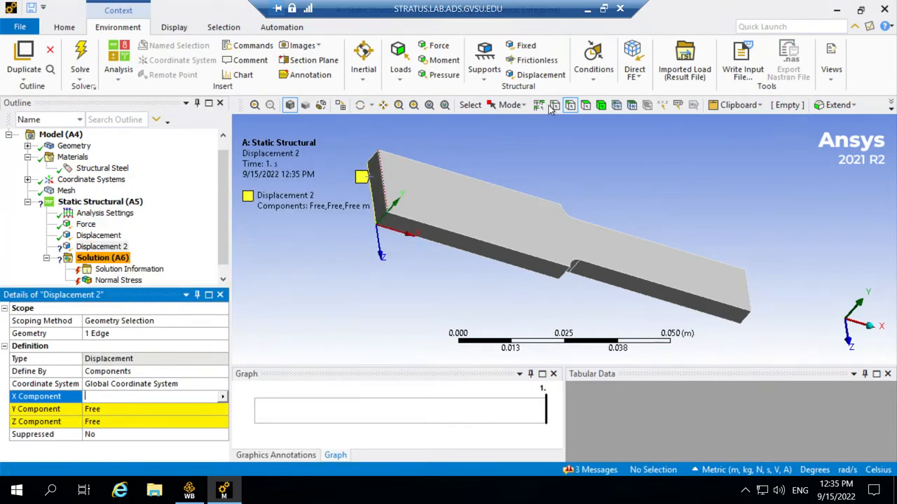
- Set the Y component of the long edge's Displacement support to 0 m, leaving X and Z free
left_click(376, 206)
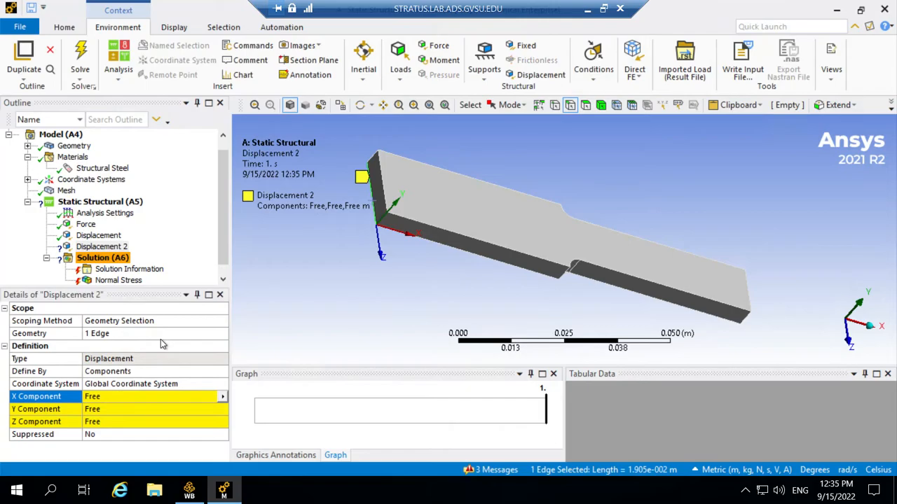
left_click(130, 408)
type("0")
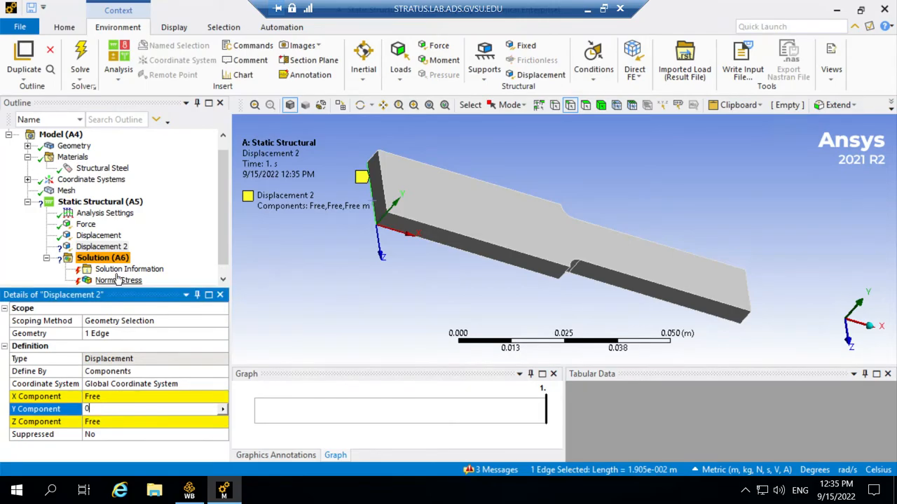
left_click(315, 266)
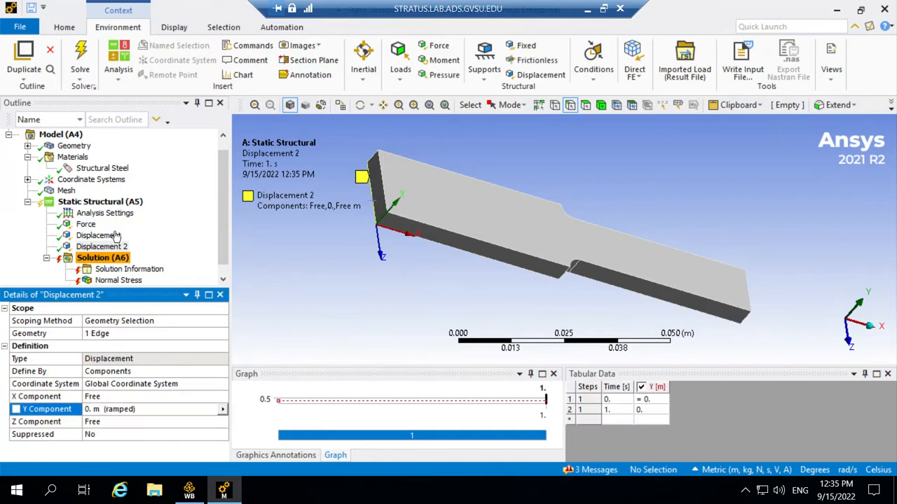
- Try to add another Displacement support on the near long edge of the wide end face
left_click(99, 202)
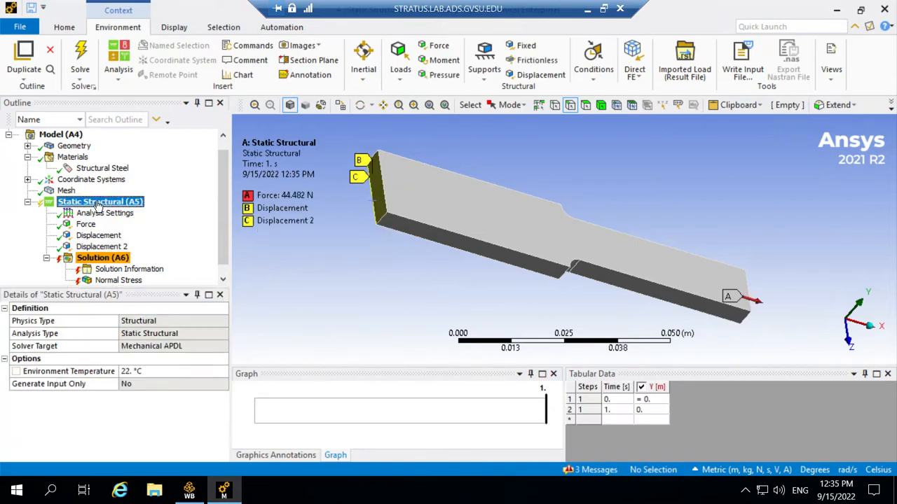
right_click(99, 203)
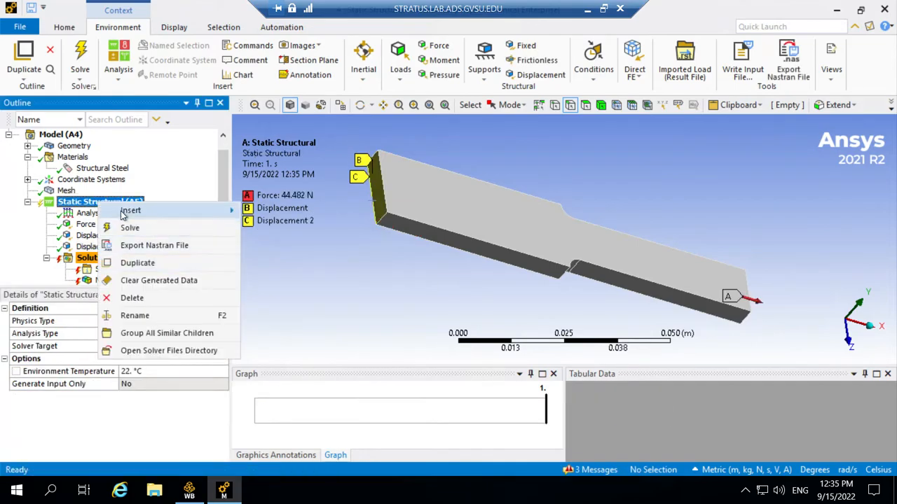
mouse_move(124, 214)
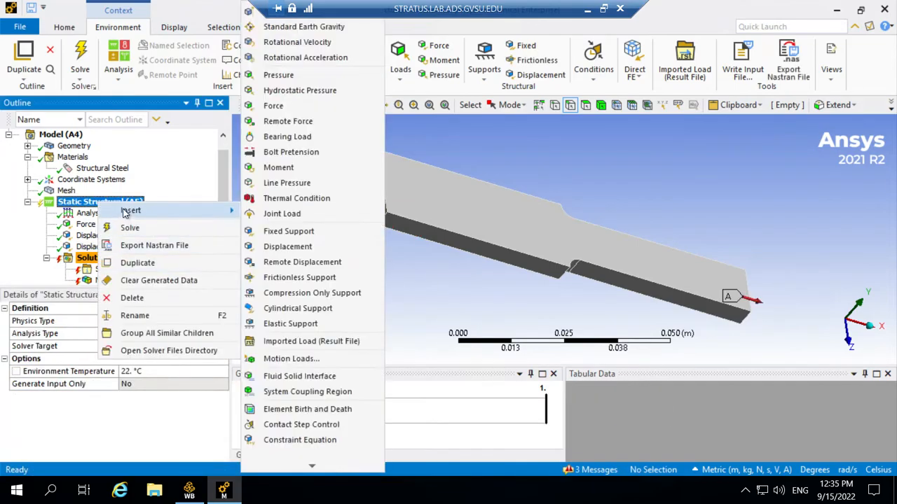
left_click(280, 248)
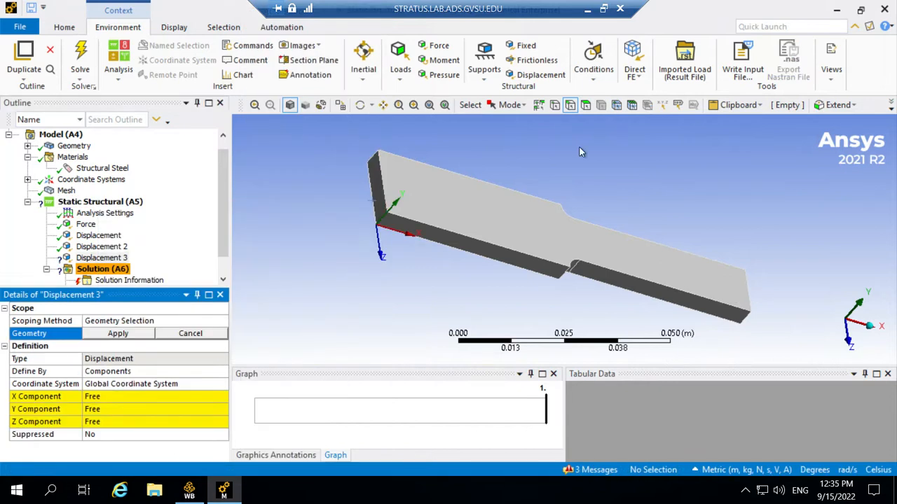
left_click(570, 108)
left_click(386, 224)
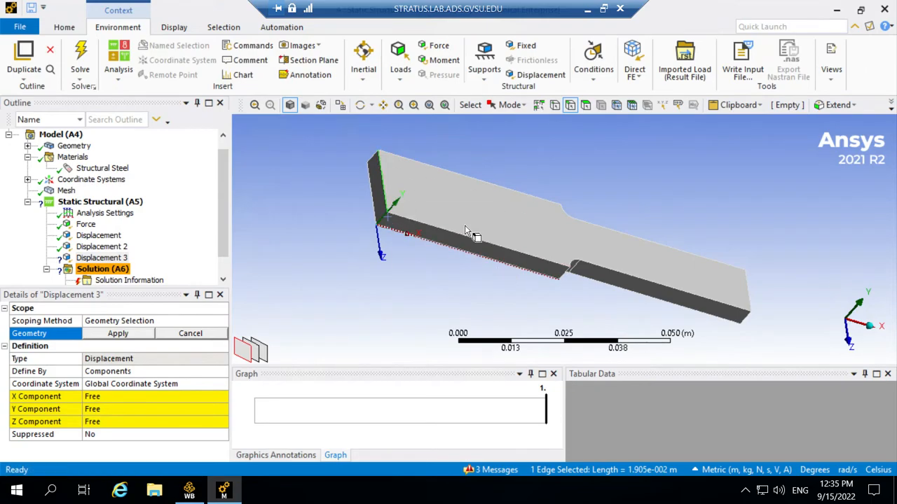
left_click(393, 200)
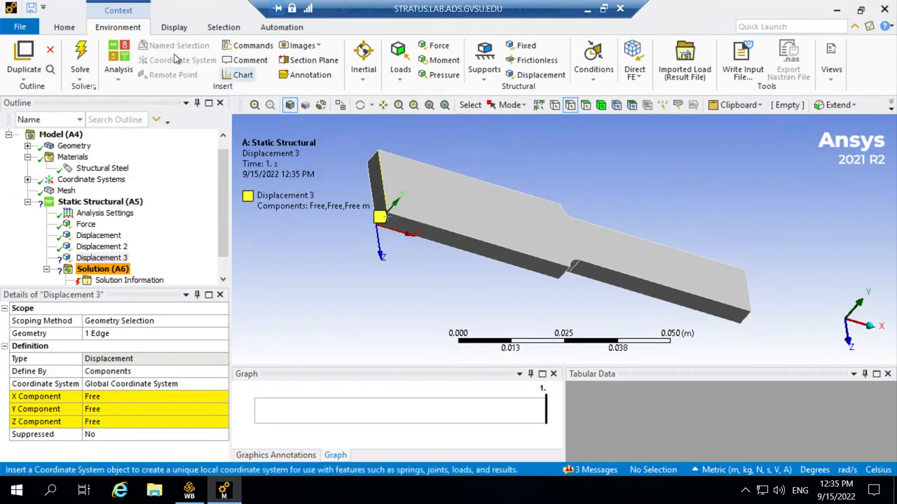
- Inspect the end face's corner and the existing supports, and delete the Displacement support on the near long edge
left_click(412, 105)
left_click_drag(359, 195, 420, 275)
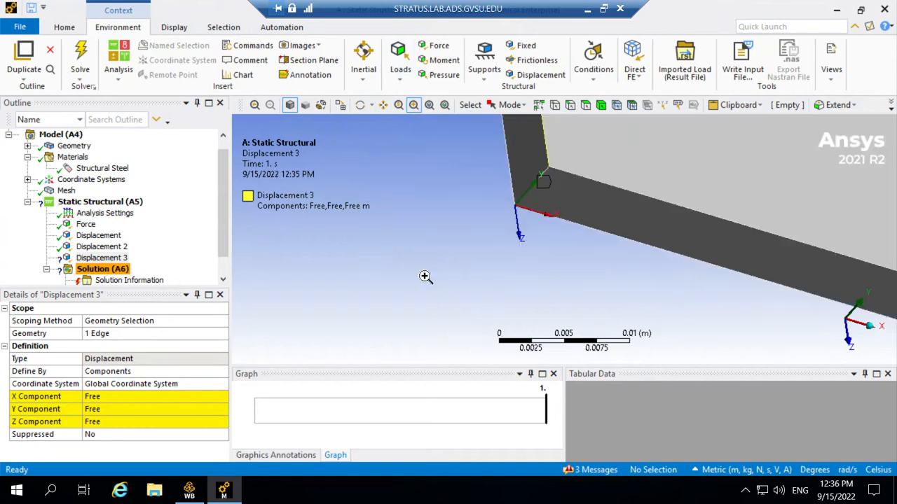
left_click_drag(488, 156, 640, 300)
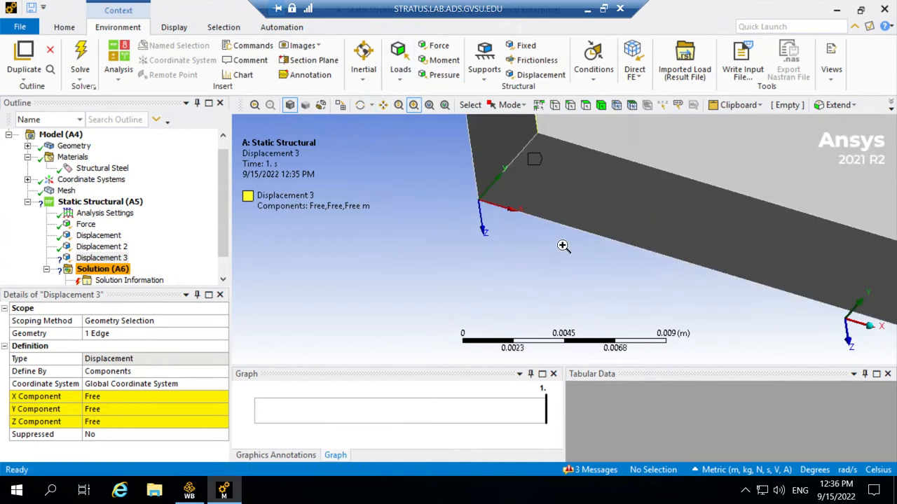
left_click(110, 258)
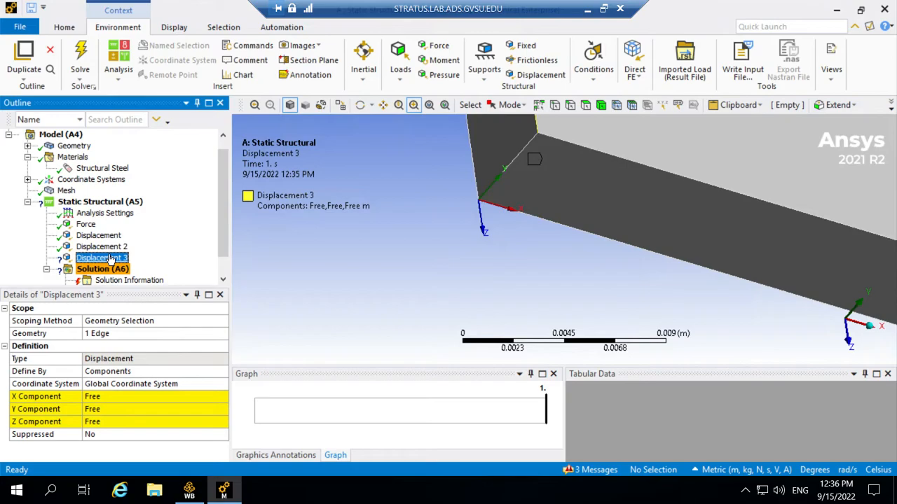
left_click(105, 236)
left_click(106, 246)
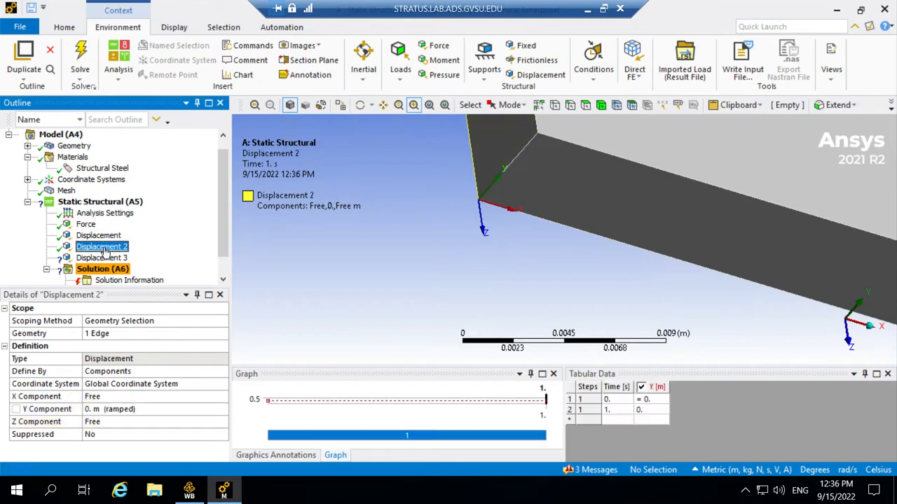
left_click(105, 259)
right_click(103, 261)
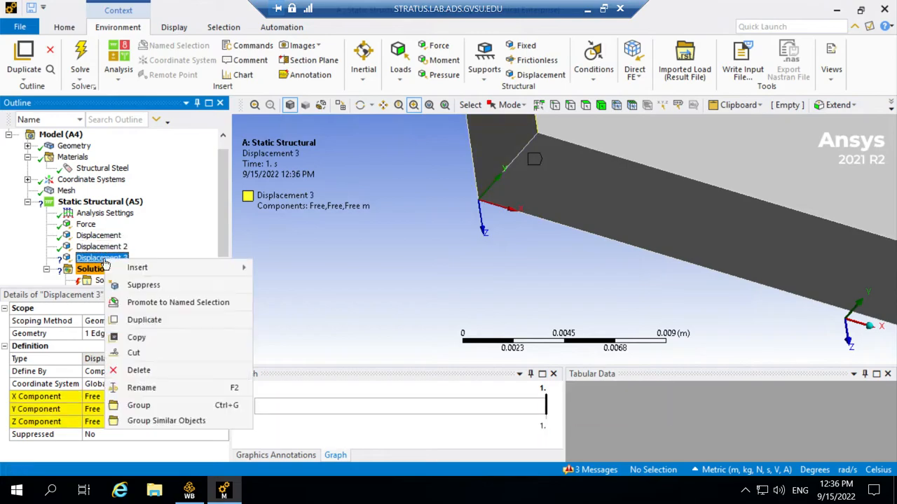
left_click(135, 369)
left_click(453, 295)
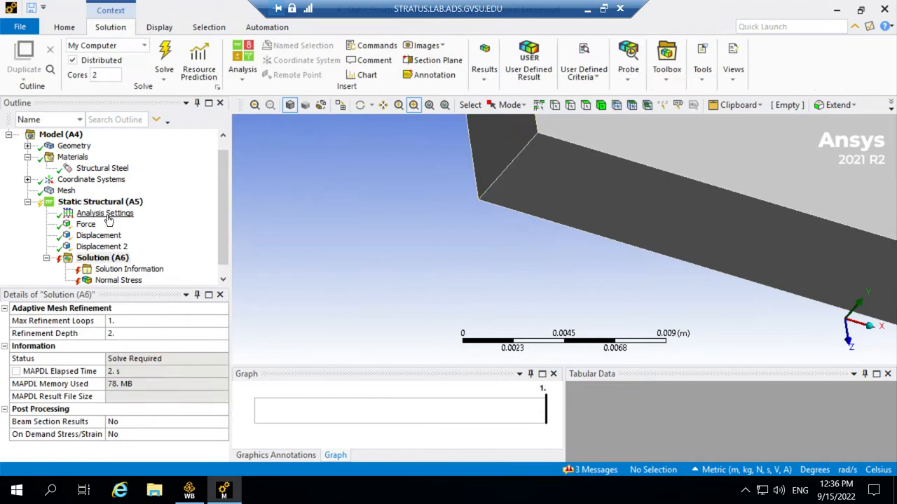
- Add a Displacement support on the end face's short thickness edge with the Z component set to 0 m, leaving X and Y free
left_click(104, 202)
right_click(104, 202)
mouse_move(137, 210)
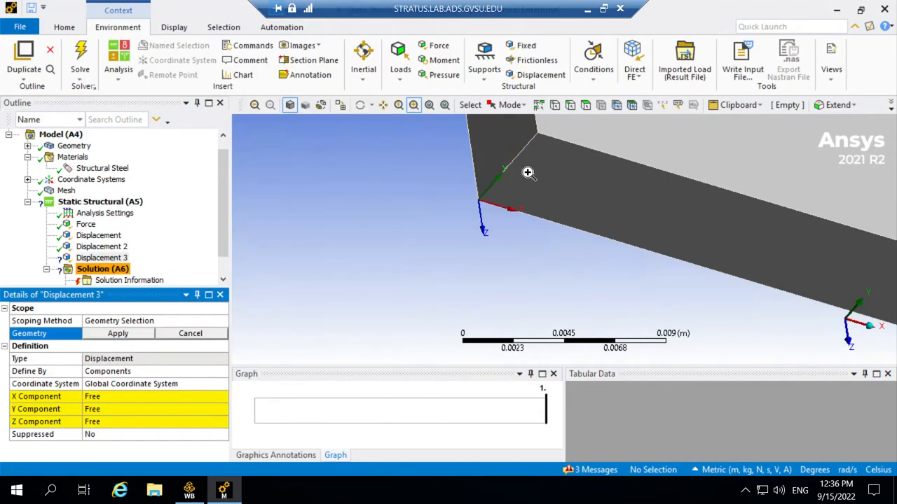
left_click(570, 105)
left_click(520, 157)
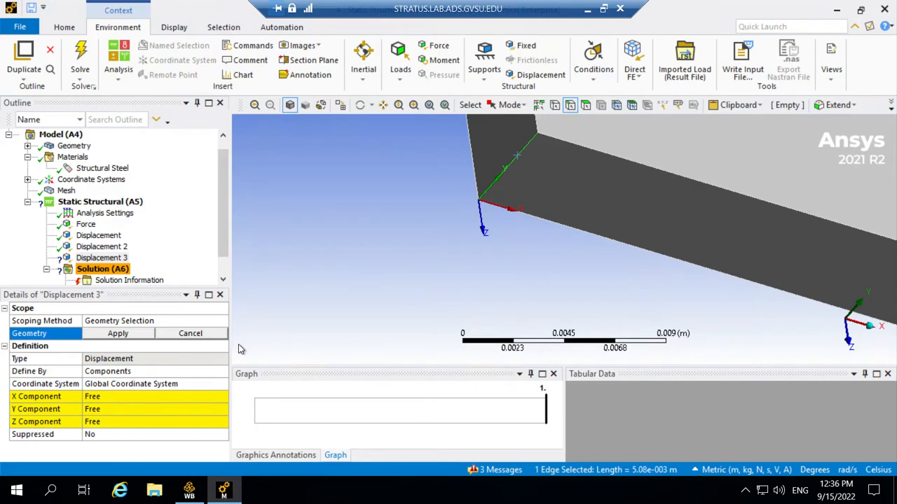
left_click(106, 422)
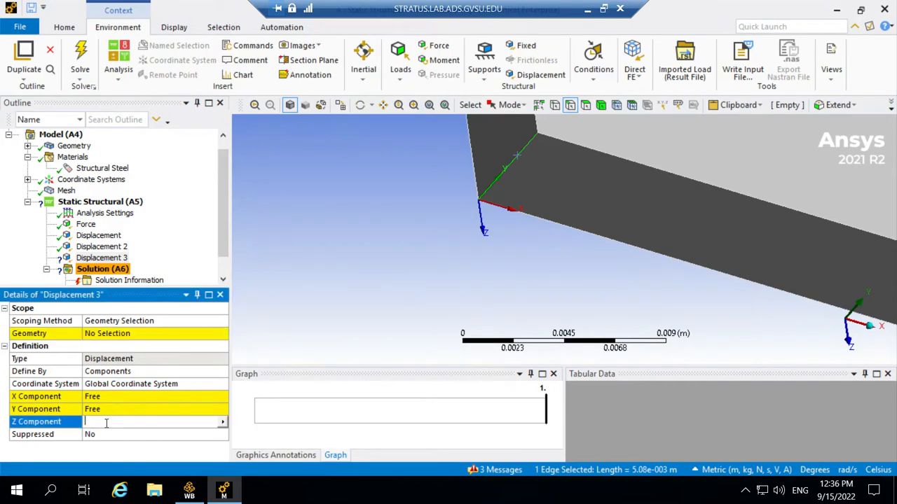
type("0")
left_click(114, 334)
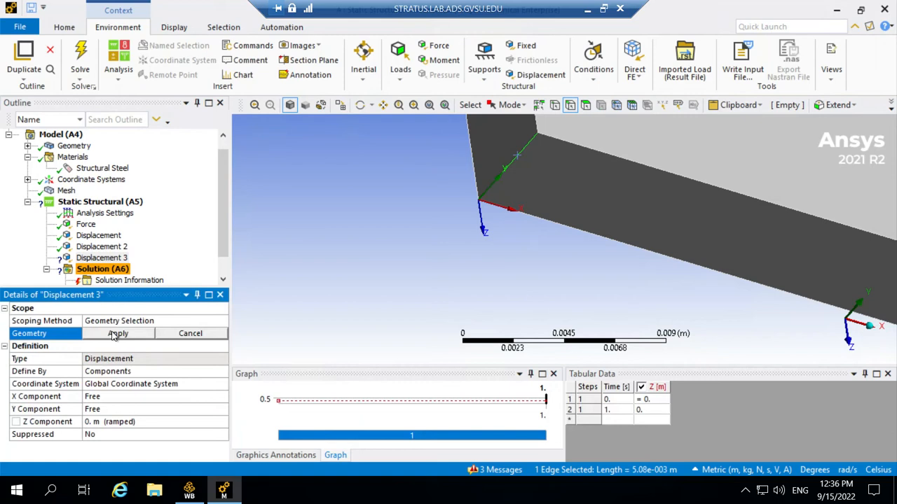
left_click(115, 333)
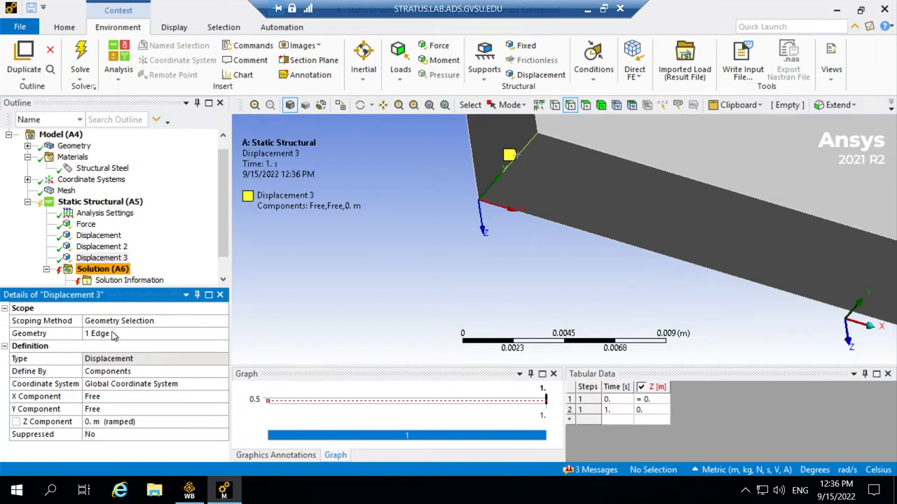
- Review the three Displacement supports and solve the analysis with the end face and its two edges constrained
left_click(119, 257)
left_click(110, 248)
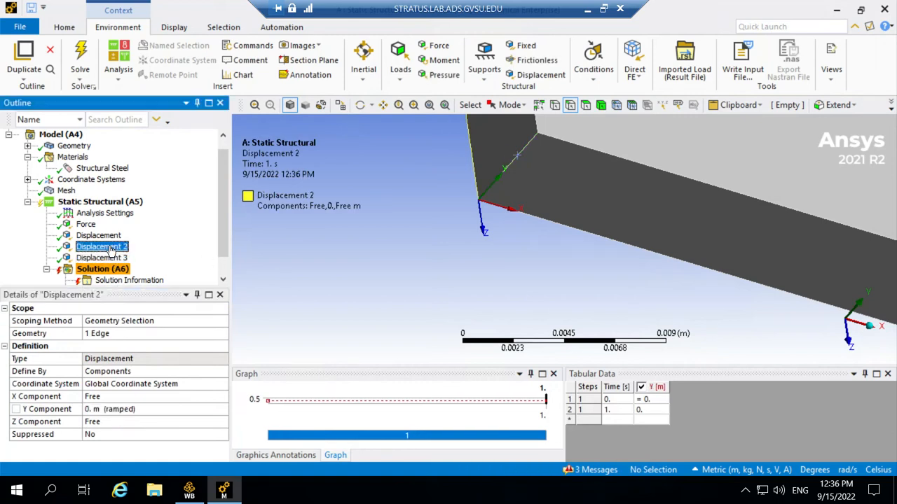
left_click(105, 236)
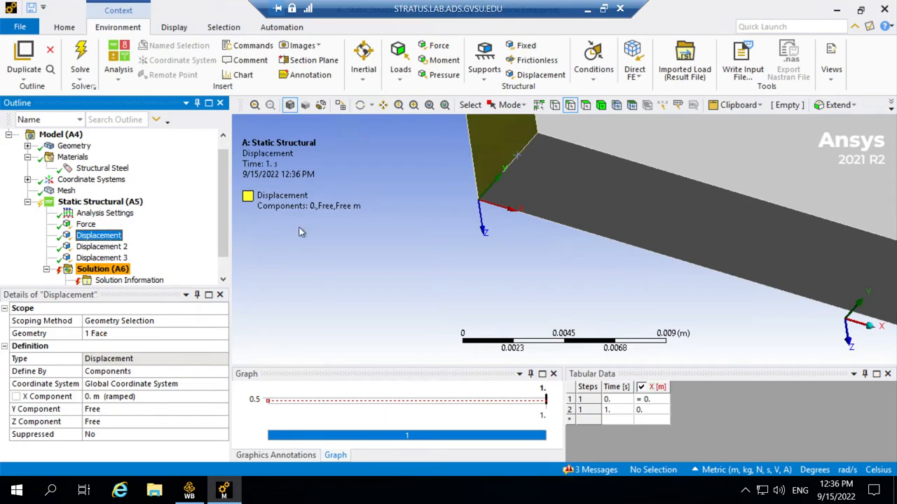
left_click(80, 61)
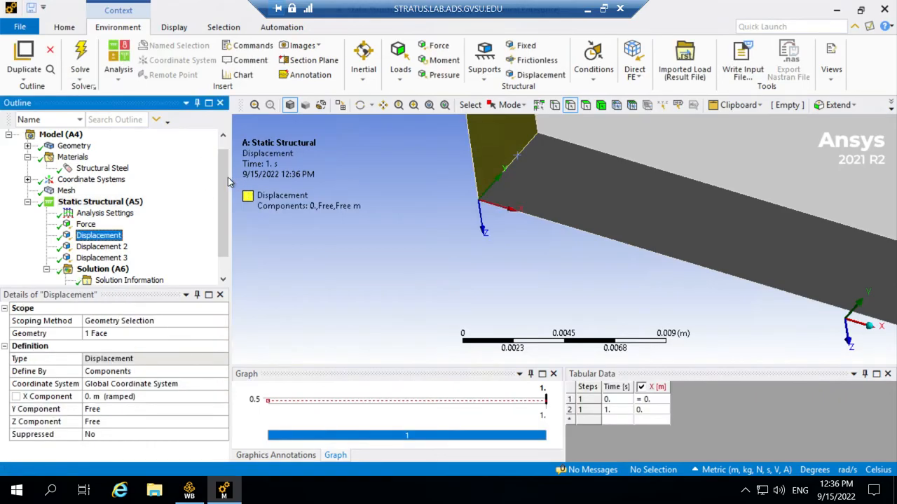
- Display the Normal Stress result and examine its X-axis contours at the constrained end and the width transition from several angles
scroll(223, 197, "down", 1)
left_click(131, 271)
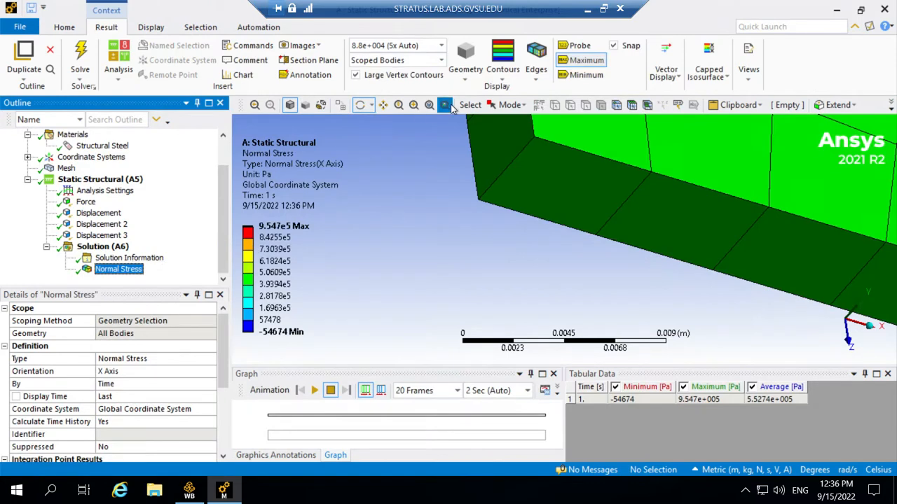
left_click(429, 104)
left_click_drag(613, 170, 498, 155)
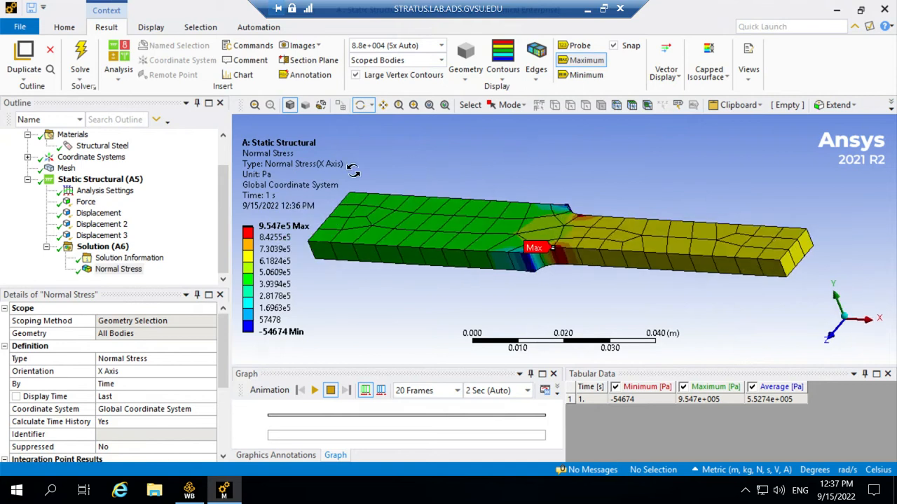
left_click_drag(352, 173, 532, 176)
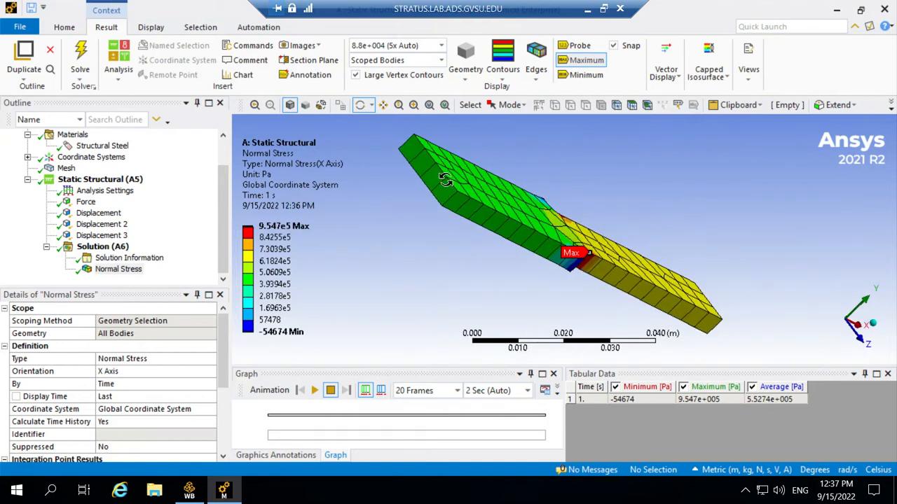
left_click_drag(479, 155, 466, 166)
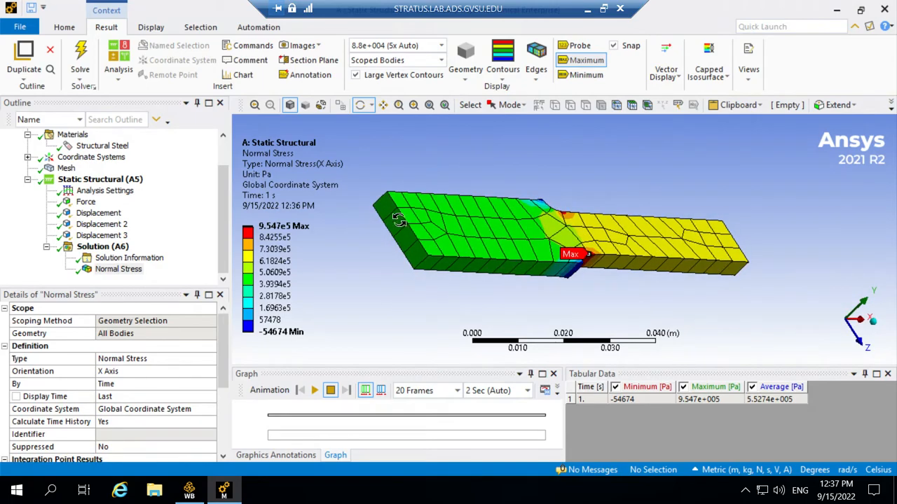
left_click_drag(382, 171, 339, 162)
left_click_drag(361, 271, 321, 259)
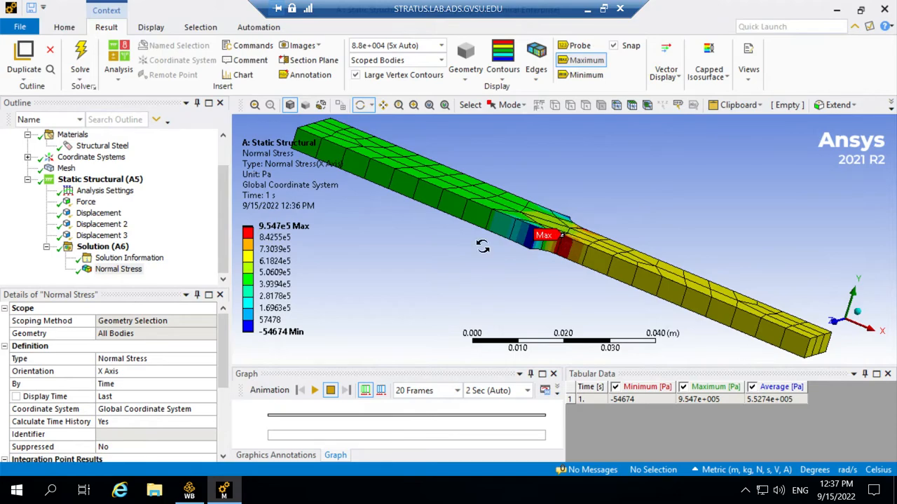
- Probe the normal stress on the narrow section's upper face and at the maximum location in the width transition
left_click_drag(442, 243, 424, 252)
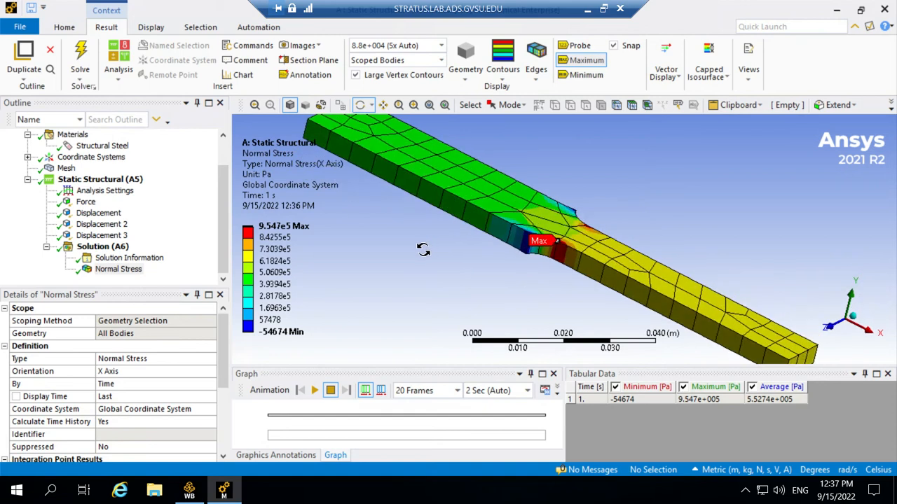
left_click(576, 46)
left_click(597, 282)
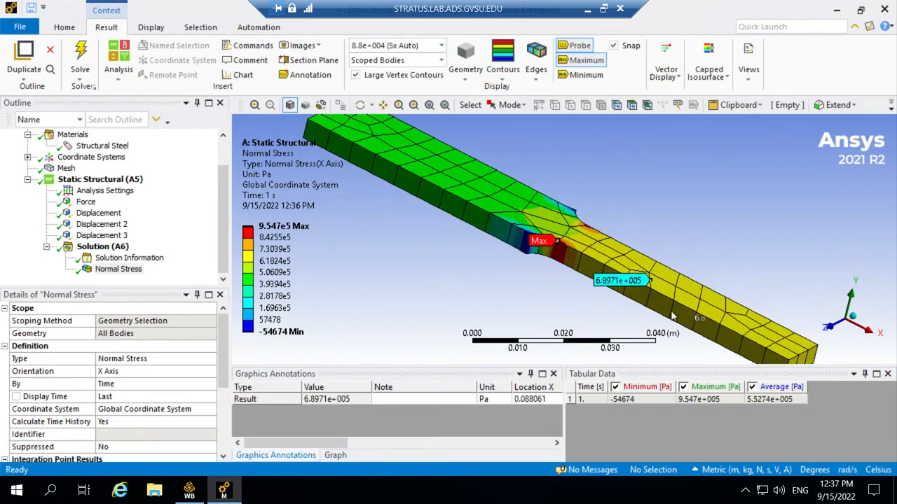
left_click(559, 254)
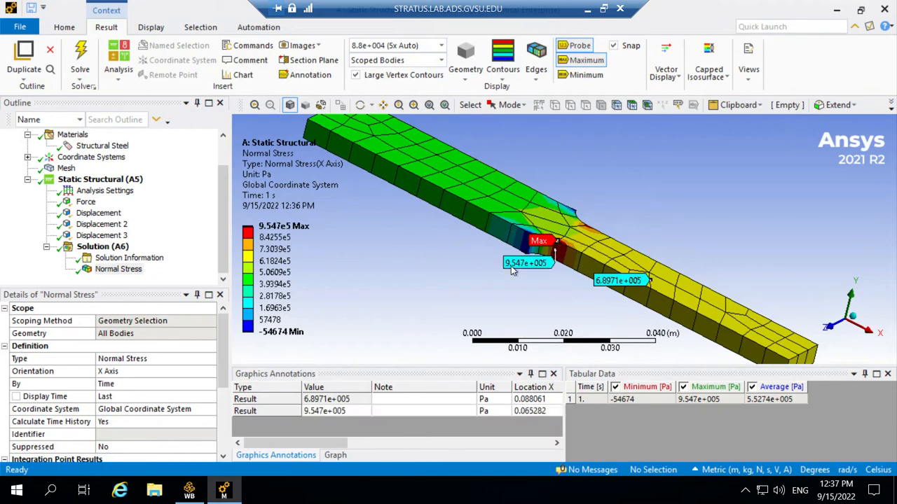
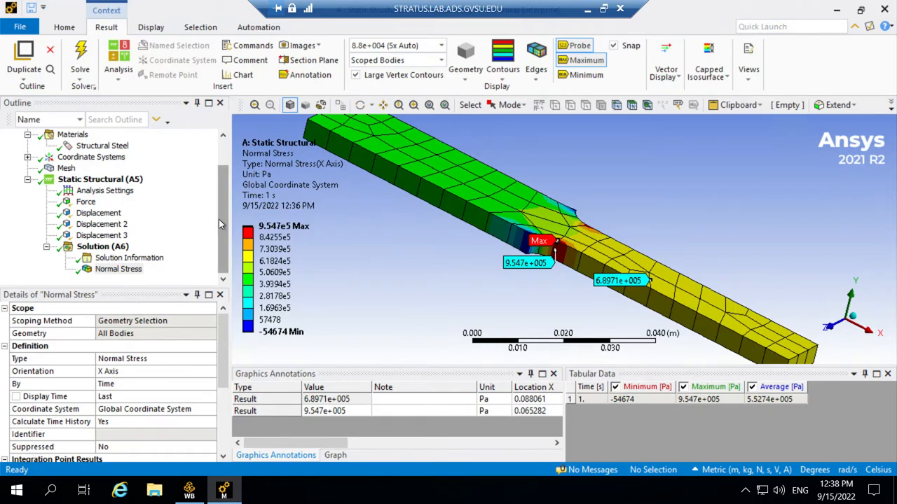
- Insert a mesh Refinement scoped to all 10 faces of the bar with refinement level 1
left_click(63, 170)
right_click(62, 170)
right_click(59, 171)
mouse_move(88, 180)
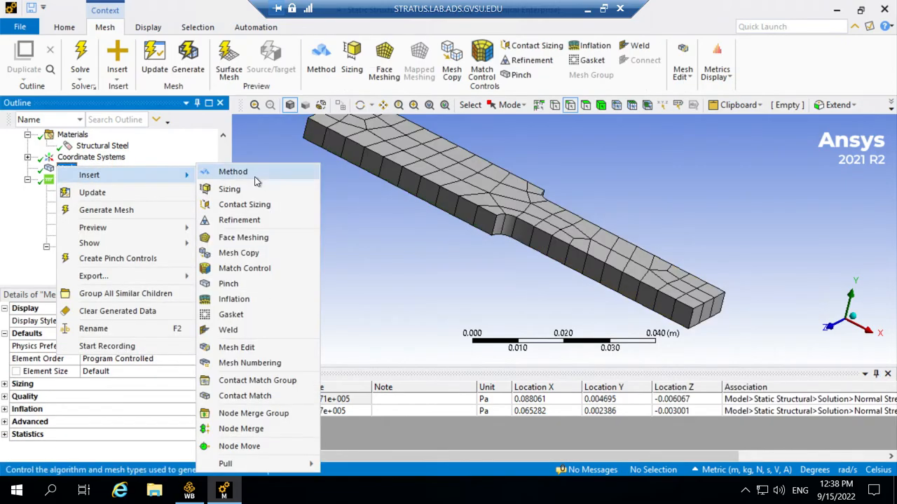
left_click(269, 222)
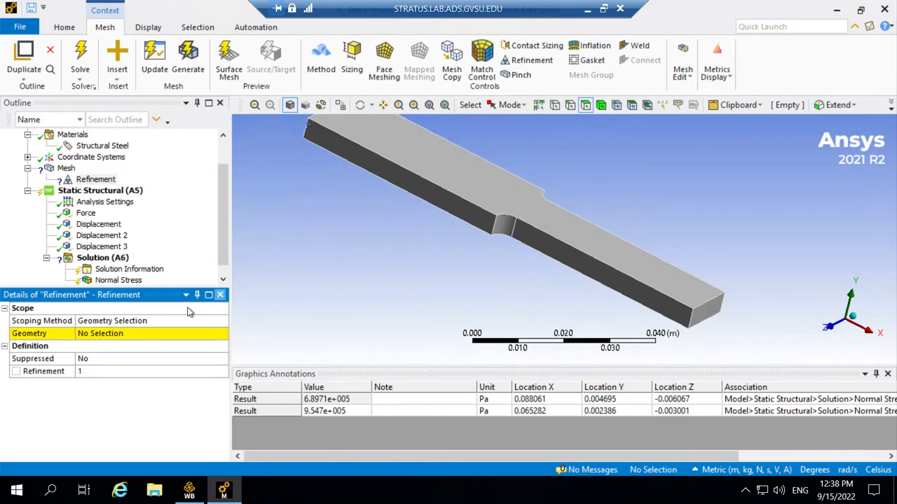
right_click(352, 242)
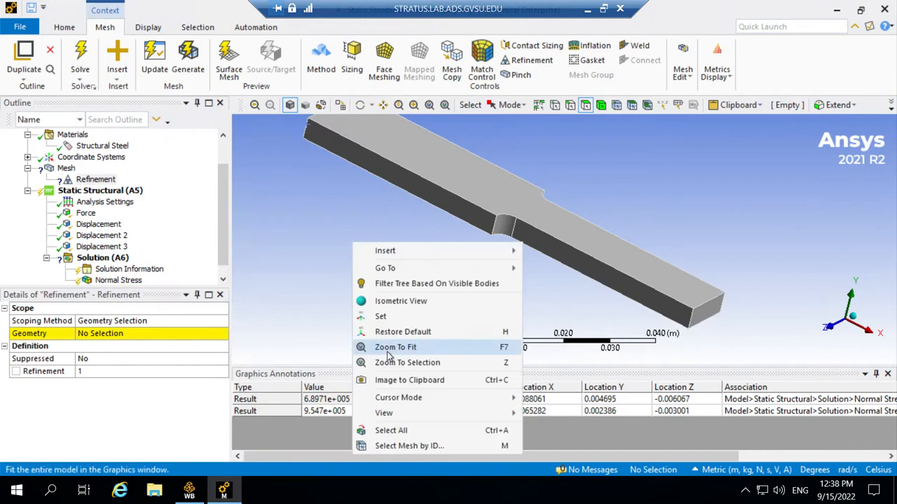
mouse_move(401, 400)
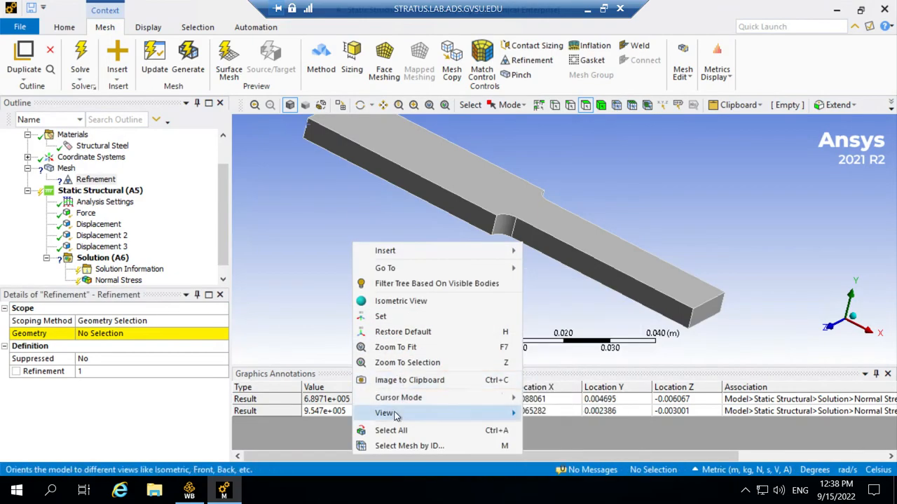
left_click(400, 430)
left_click(113, 334)
left_click(110, 334)
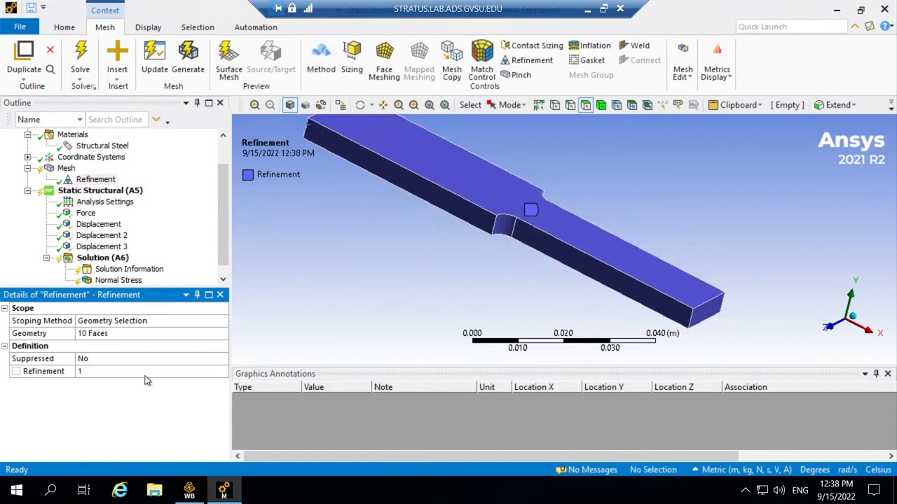
- Generate the level 1 refined mesh, solve the analysis and display the Normal Stress result
right_click(70, 169)
left_click(112, 213)
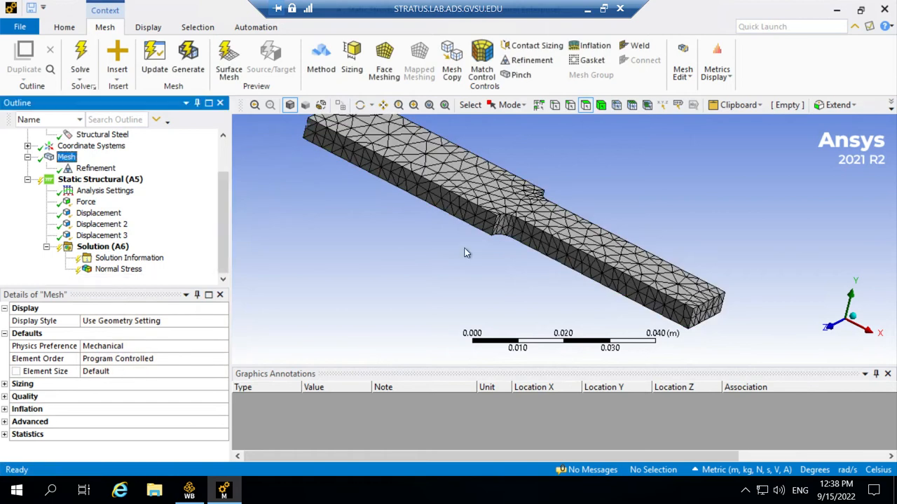
right_click(105, 269)
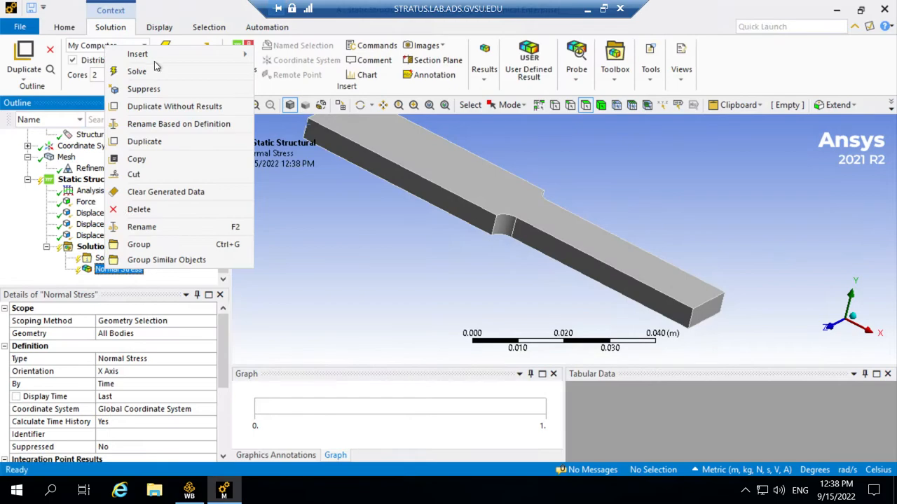
left_click(155, 70)
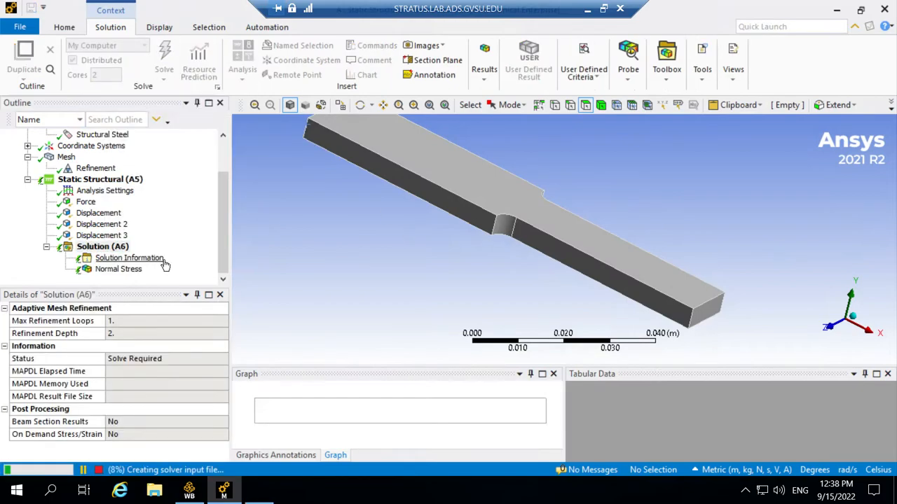
left_click(119, 269)
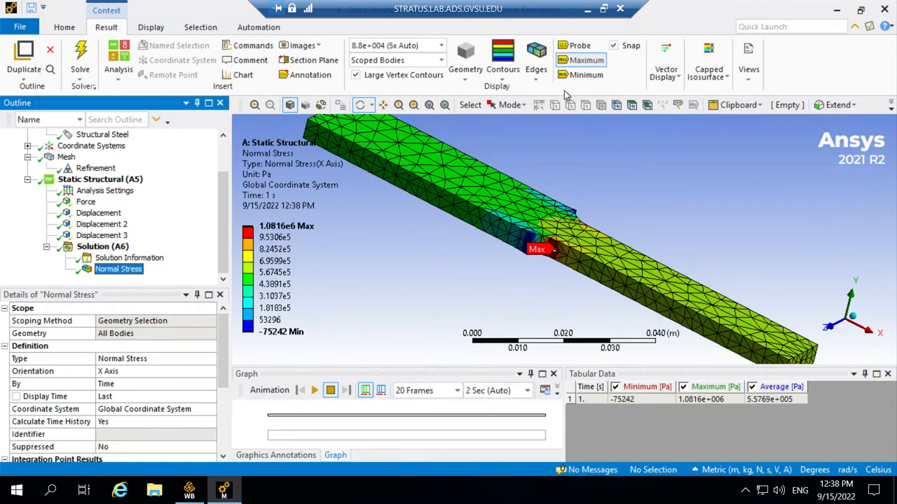
- Probe the normal stress in the narrow section and at two points beside the maximum on the width transition
left_click(579, 45)
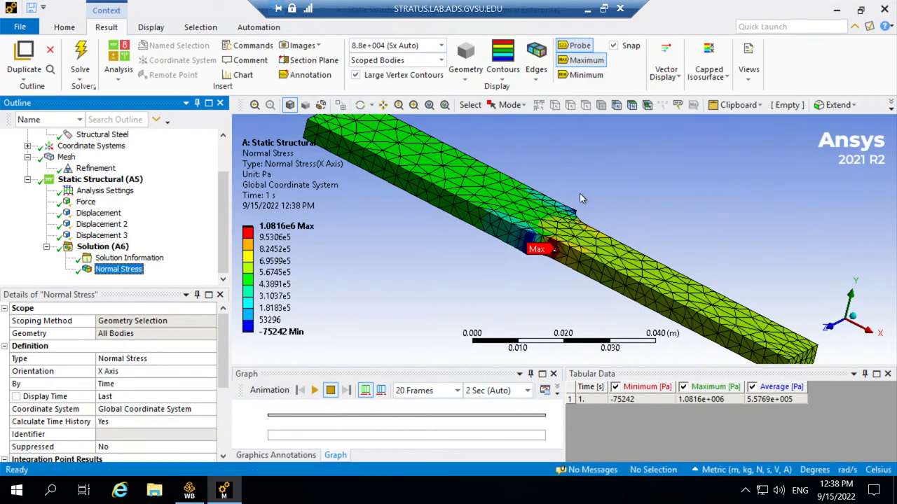
left_click(618, 259)
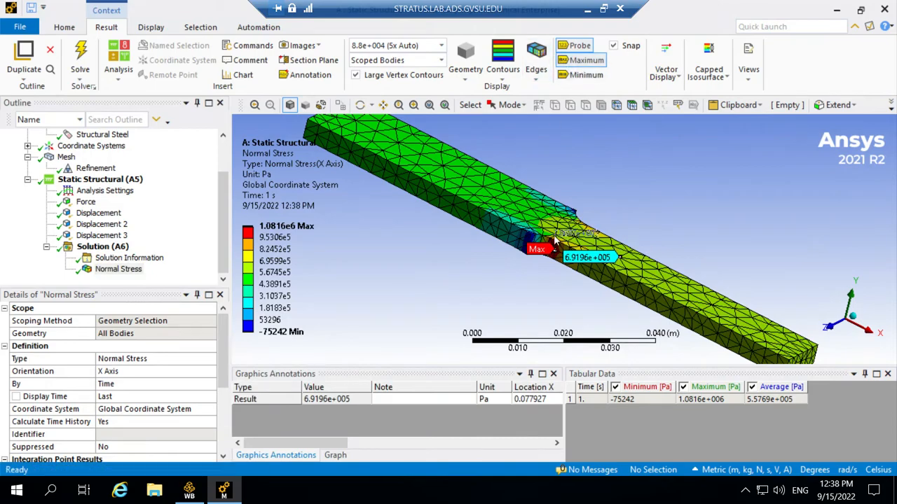
left_click(558, 257)
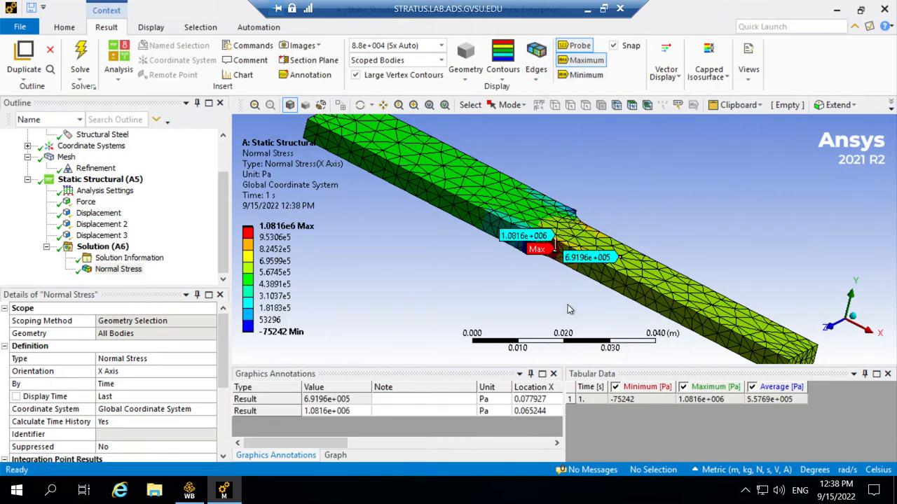
left_click(555, 257)
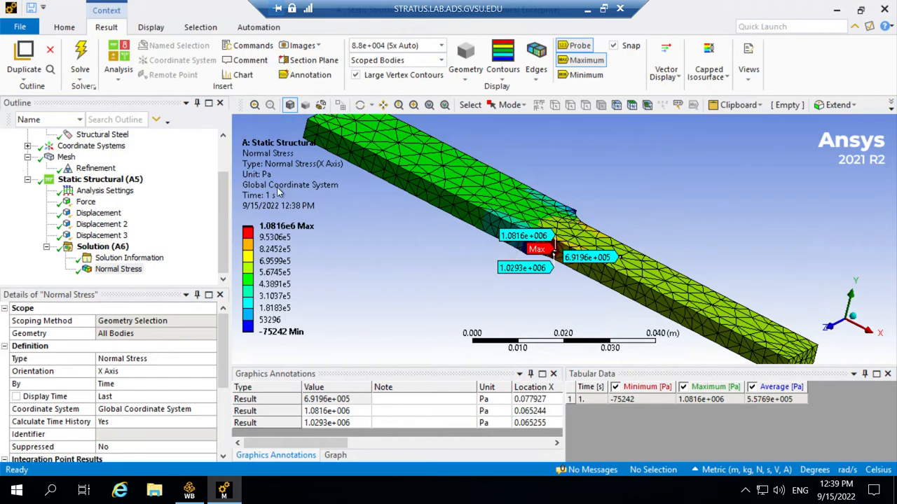
- Set the Refinement level to 3 and regenerate the mesh
left_click(96, 168)
left_click(128, 372)
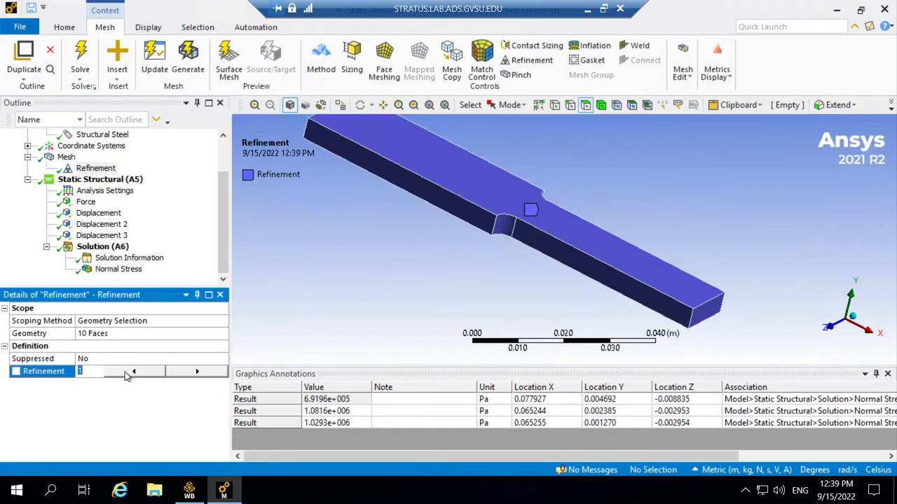
right_click(70, 159)
left_click(108, 183)
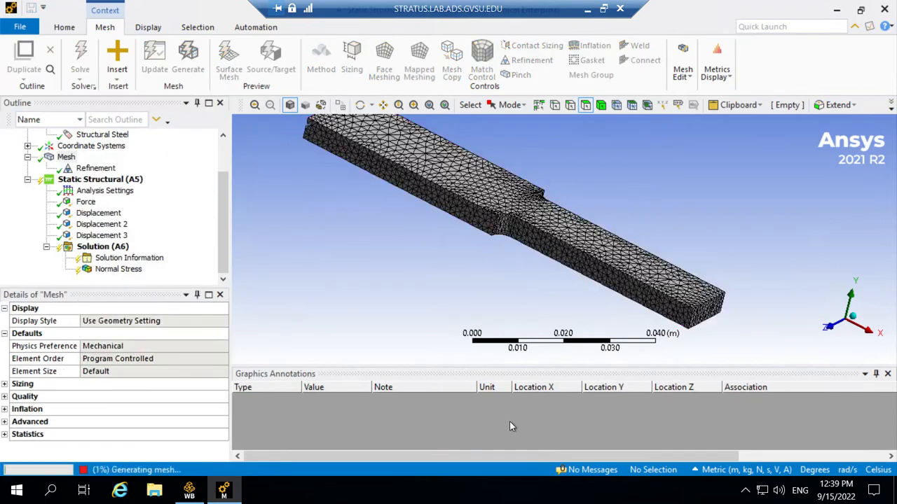
- Solve with the level 3 mesh and probe the Normal Stress result on the narrow section's upper face
left_click(103, 270)
right_click(102, 271)
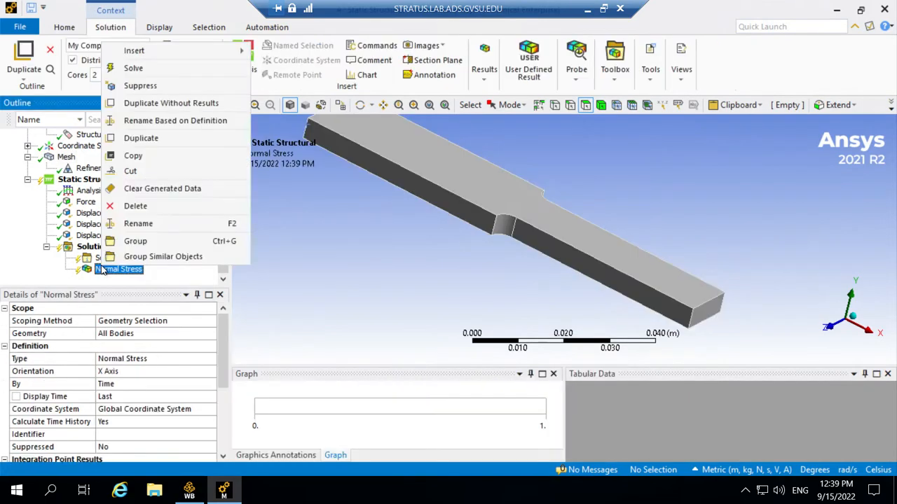
left_click(146, 69)
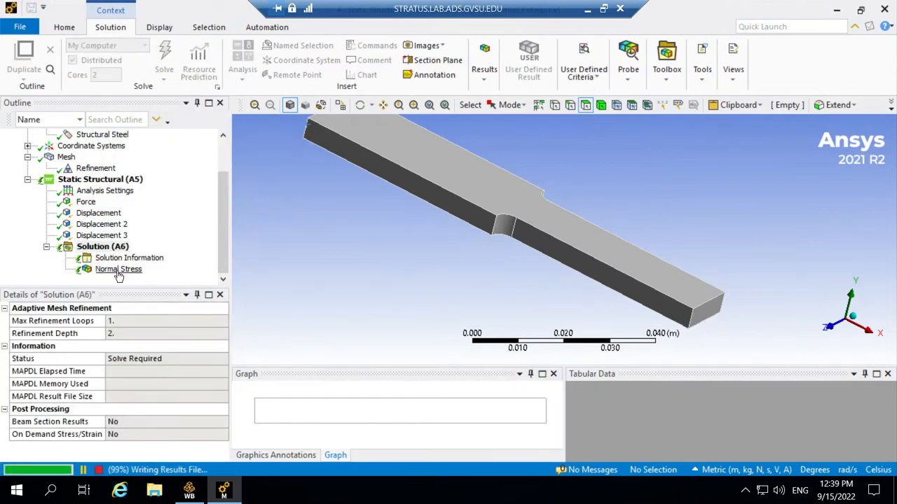
left_click(118, 270)
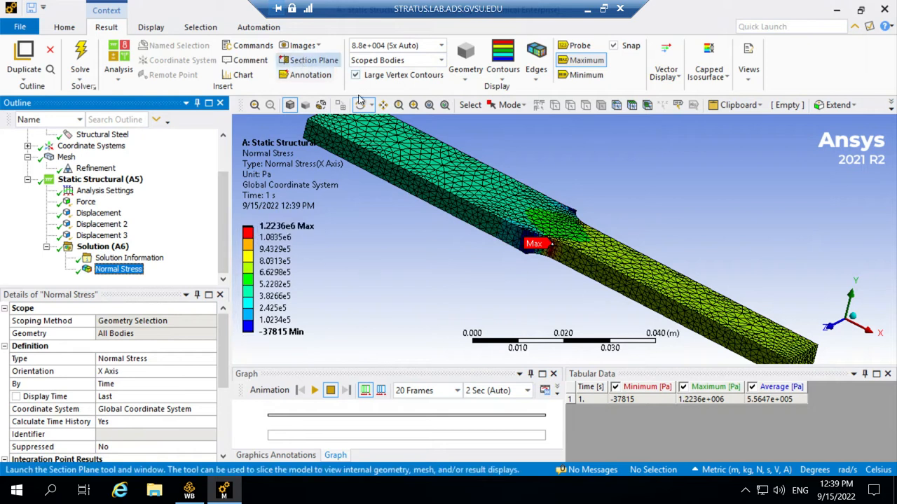
left_click(579, 46)
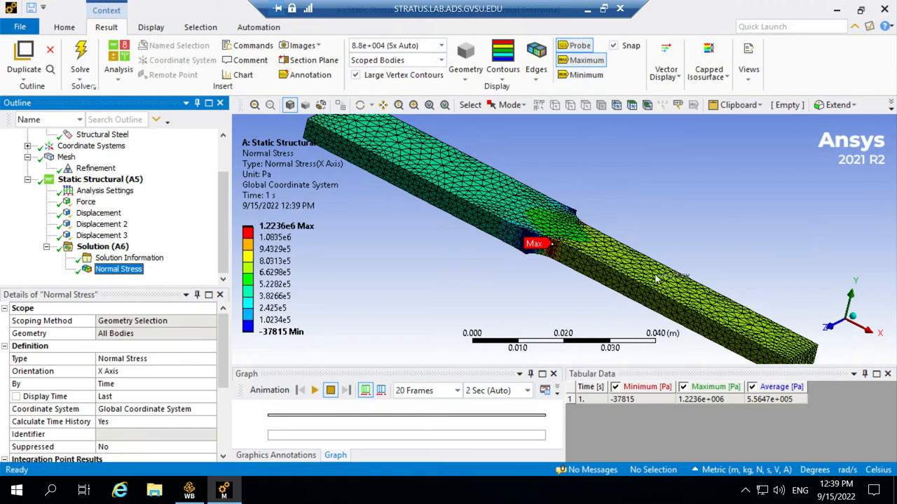
left_click(654, 276)
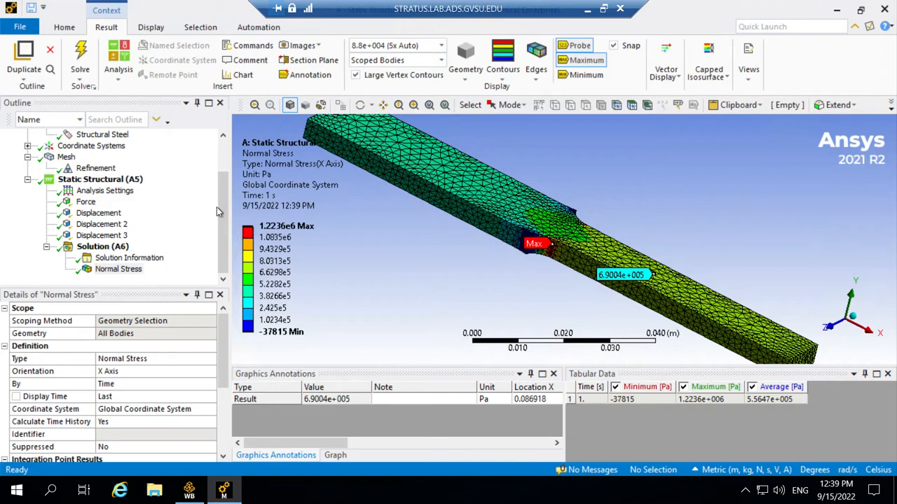
- Insert a second mesh Refinement scoped to all 10 faces of the bar
left_click_drag(218, 208, 223, 189)
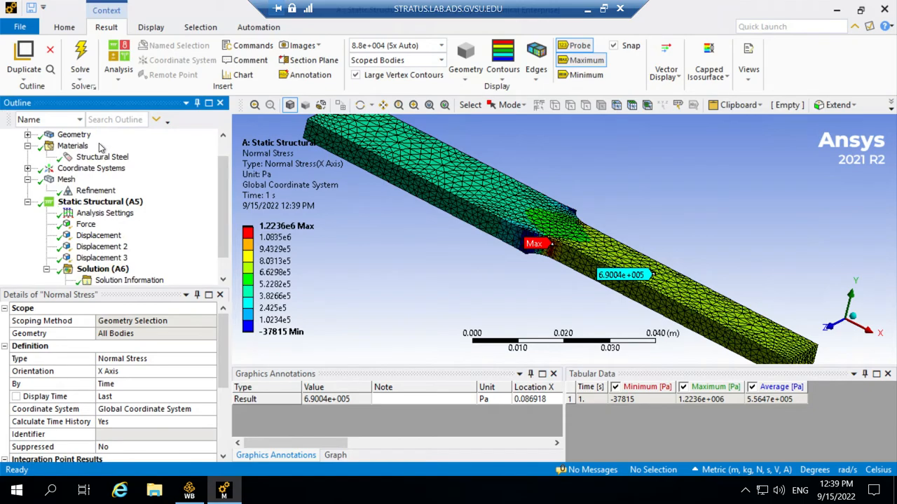
right_click(69, 181)
mouse_move(103, 193)
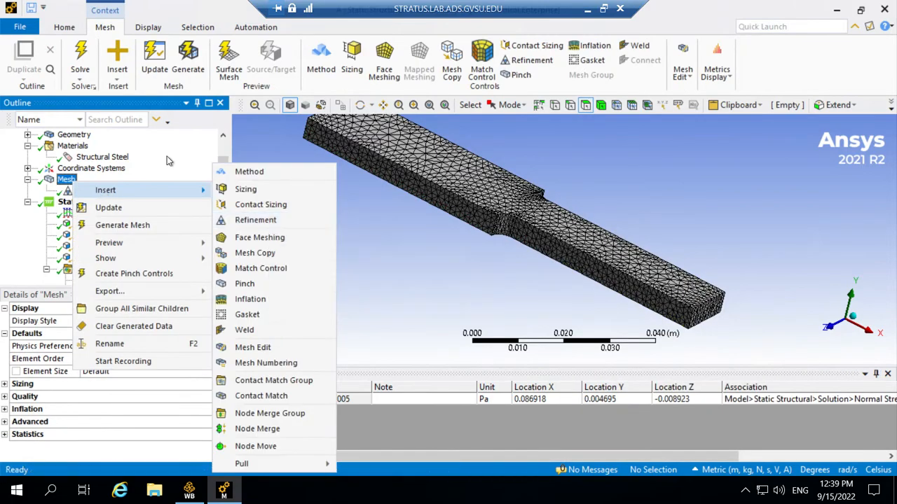
left_click(120, 169)
left_click(92, 192)
right_click(93, 192)
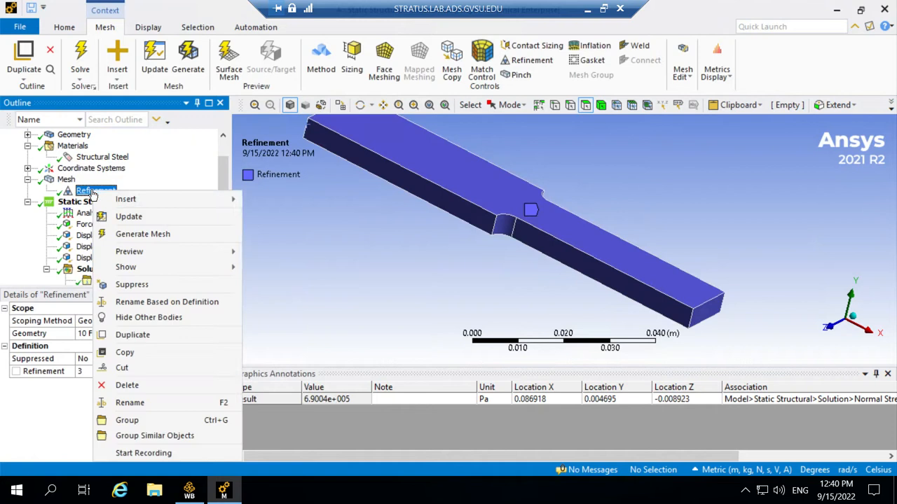
mouse_move(126, 199)
left_click(301, 251)
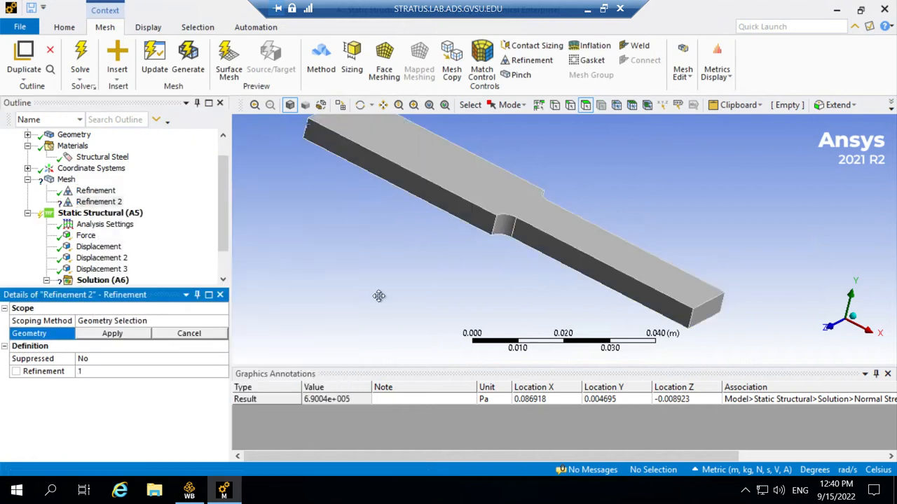
left_click(109, 202)
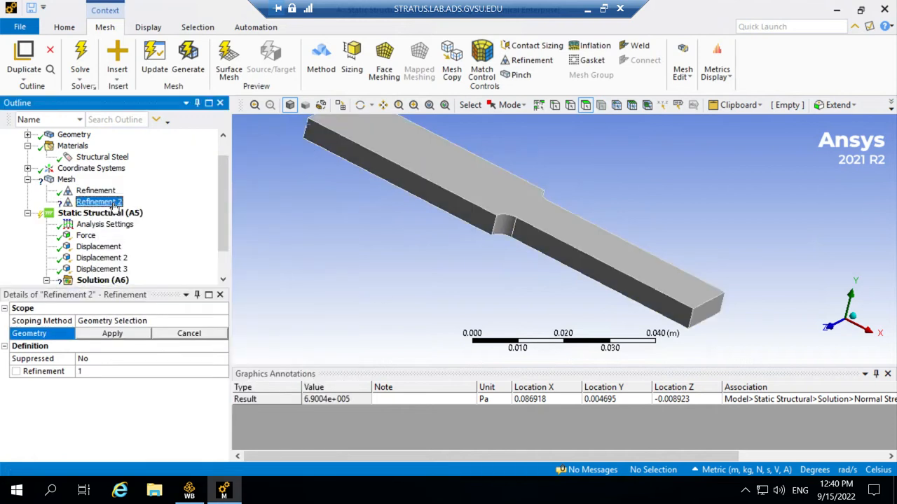
right_click(322, 252)
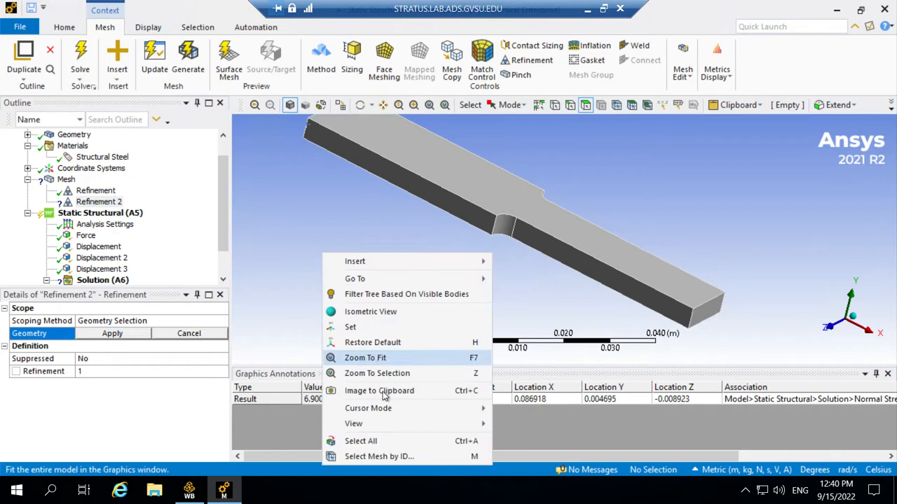
left_click(386, 441)
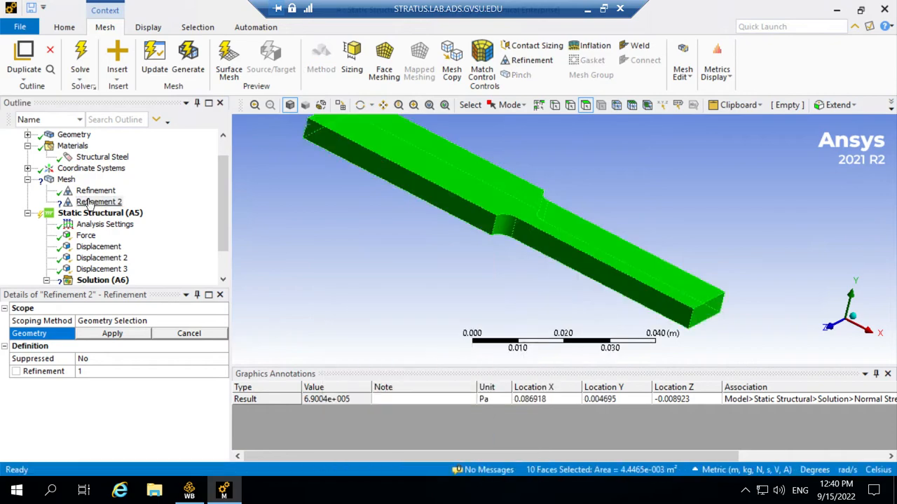
left_click(114, 334)
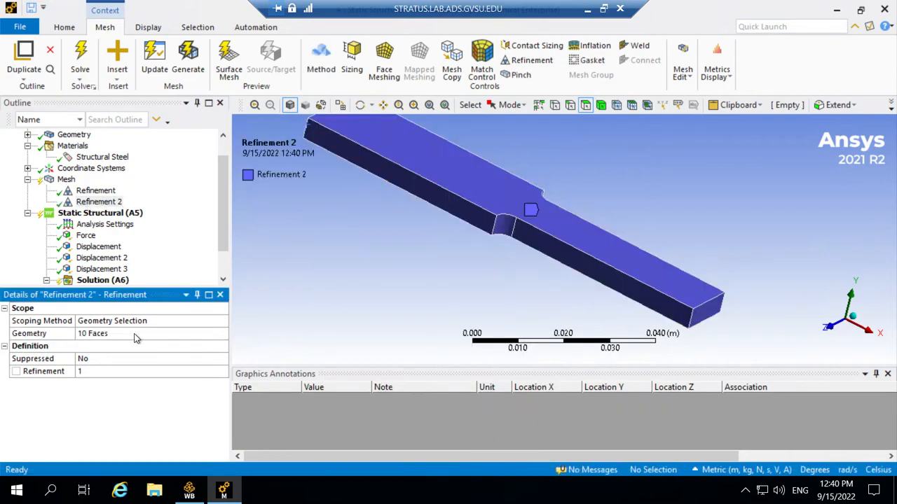
- Set the second Refinement's level to 3 and generate the mesh
left_click(97, 372)
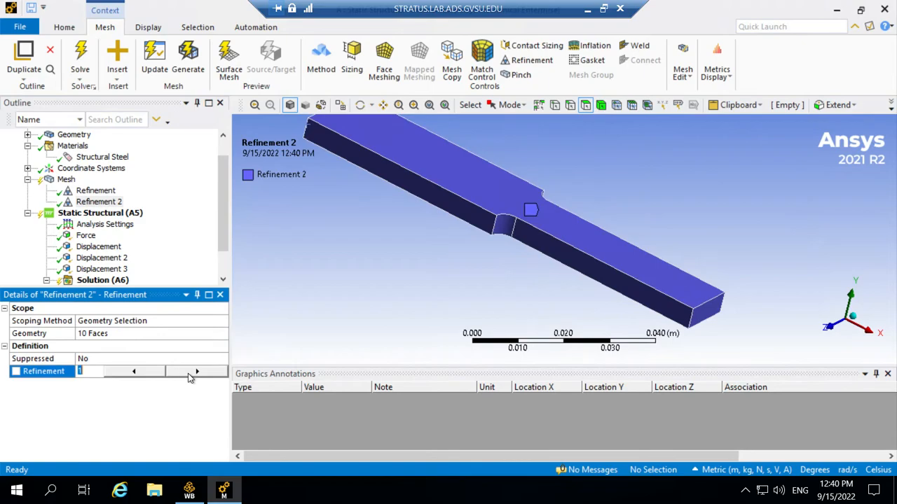
type("3")
key("Return")
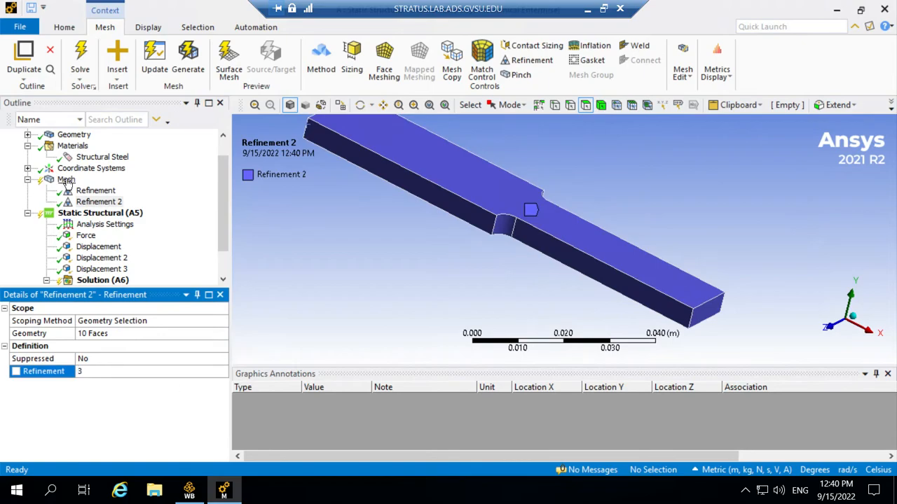
right_click(65, 182)
left_click(94, 225)
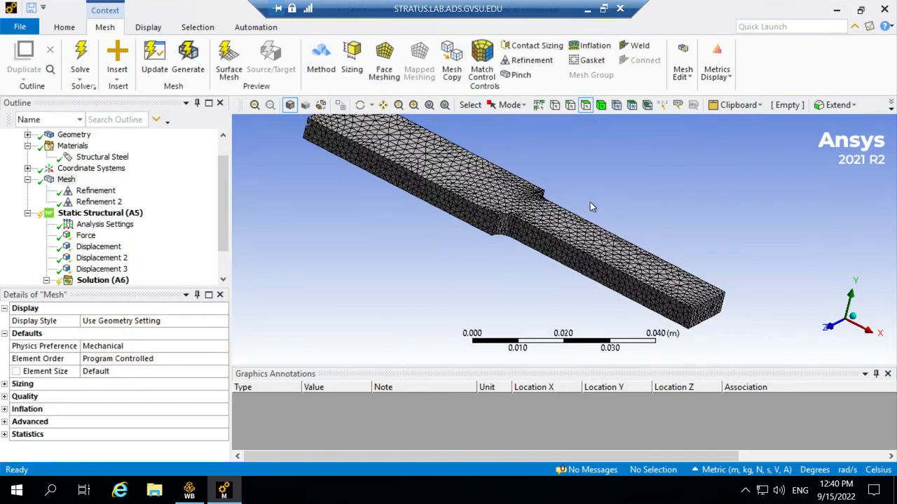
- Solve the static structural analysis with both level 3 mesh Refinements and display the Normal Stress result
left_click(92, 191)
left_click(92, 202)
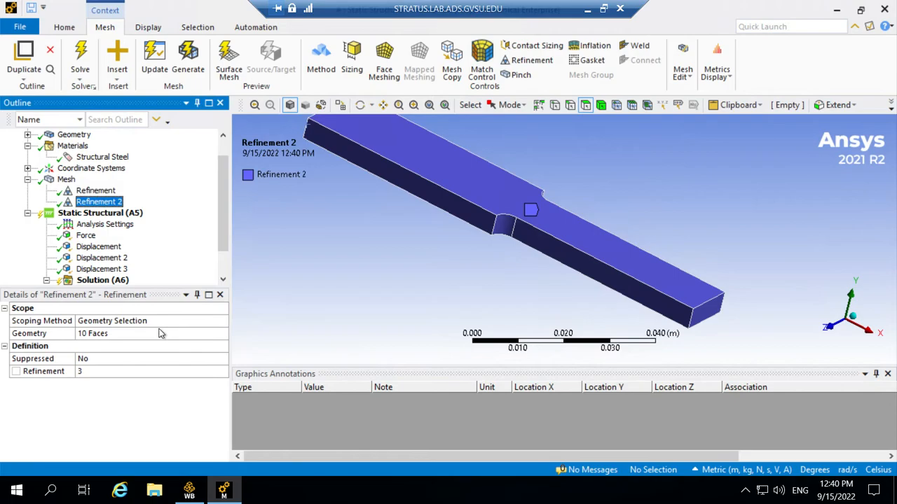
left_click(87, 280)
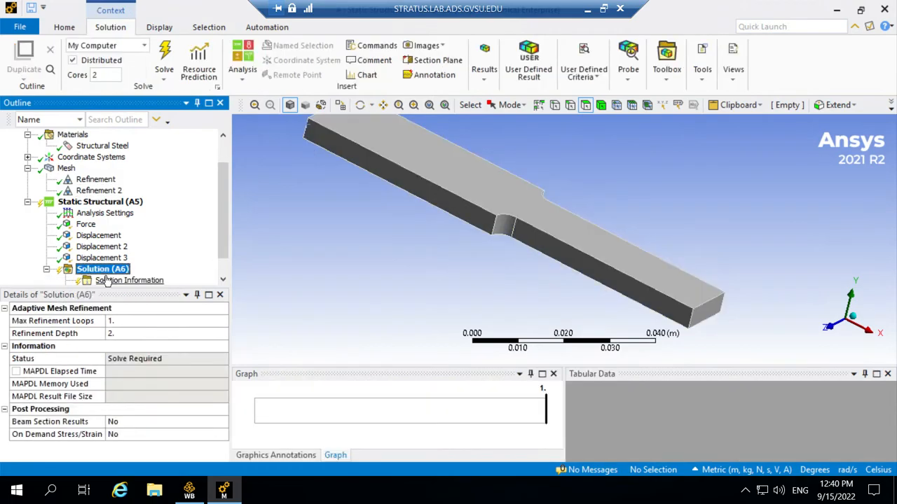
right_click(102, 271)
left_click(135, 298)
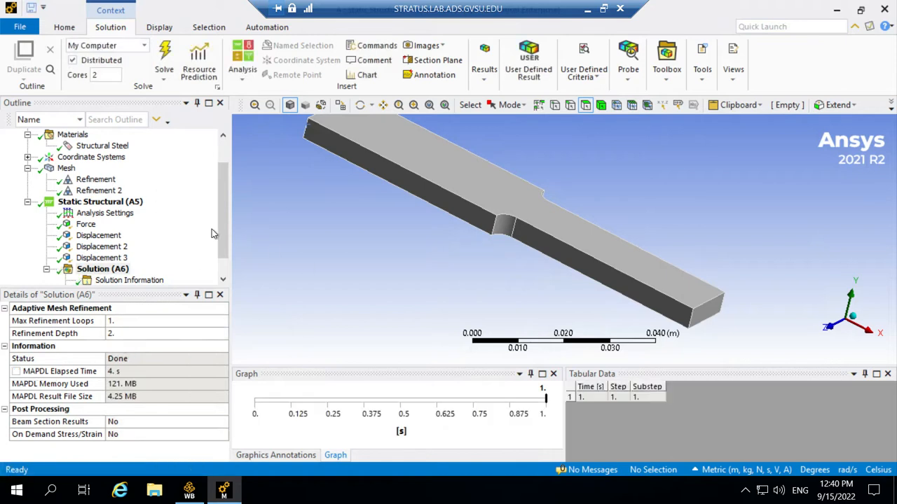
scroll(219, 219, "down", 1)
left_click(134, 271)
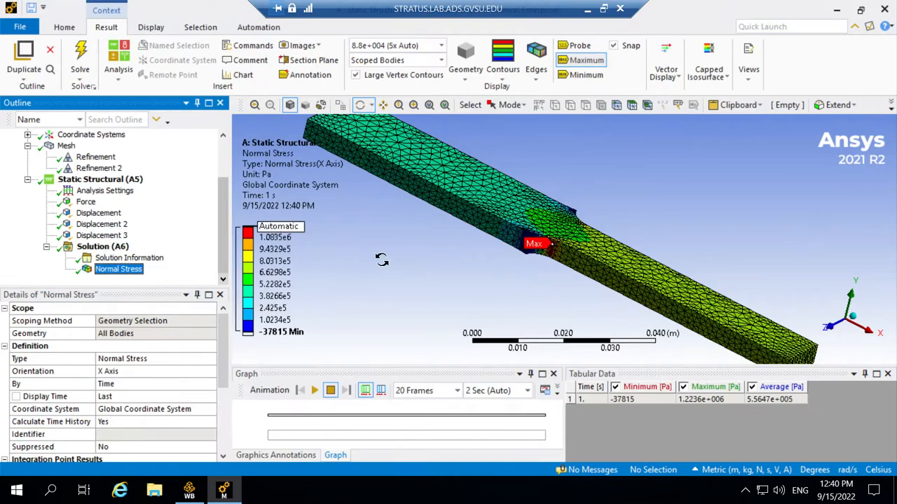
right_click(109, 272)
left_click(3, 192)
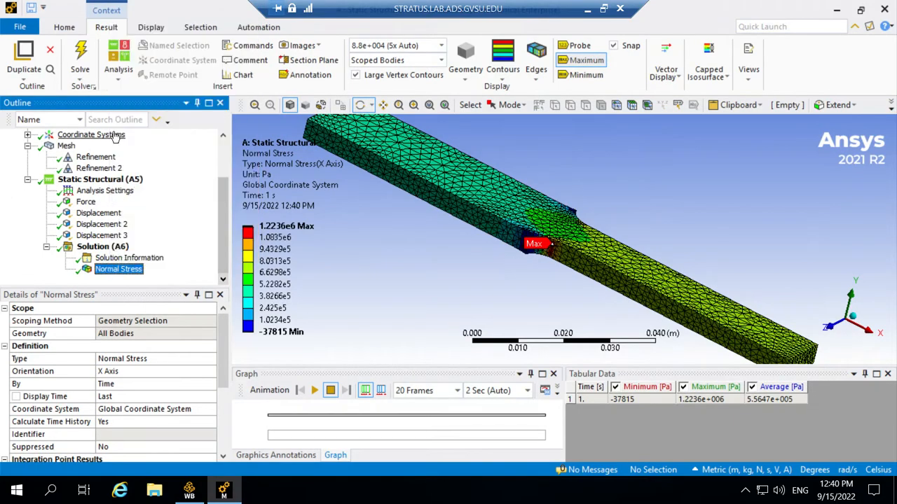
- Delete both Refinement controls from the mesh
left_click(103, 159)
right_click(104, 159)
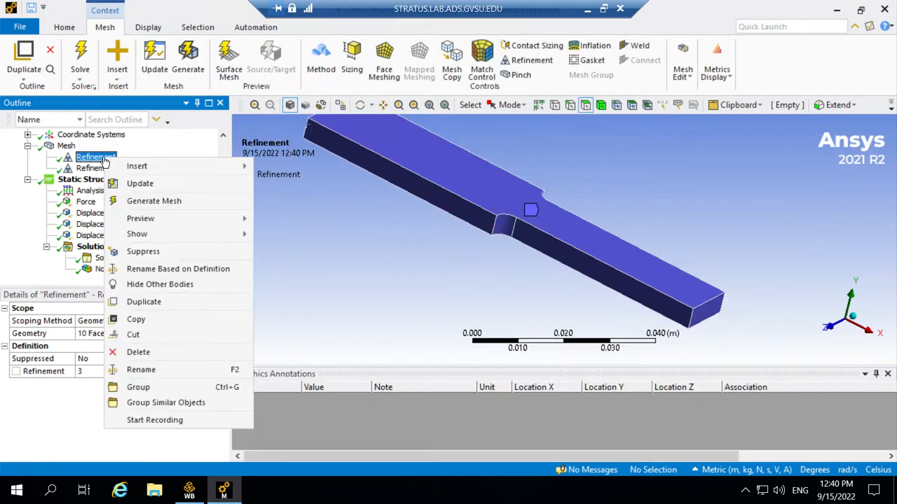
left_click(119, 350)
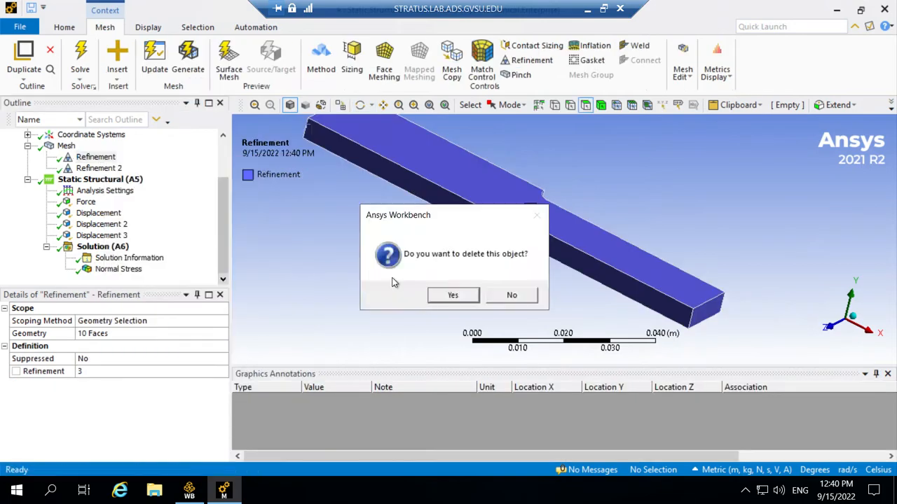
left_click(453, 294)
right_click(98, 168)
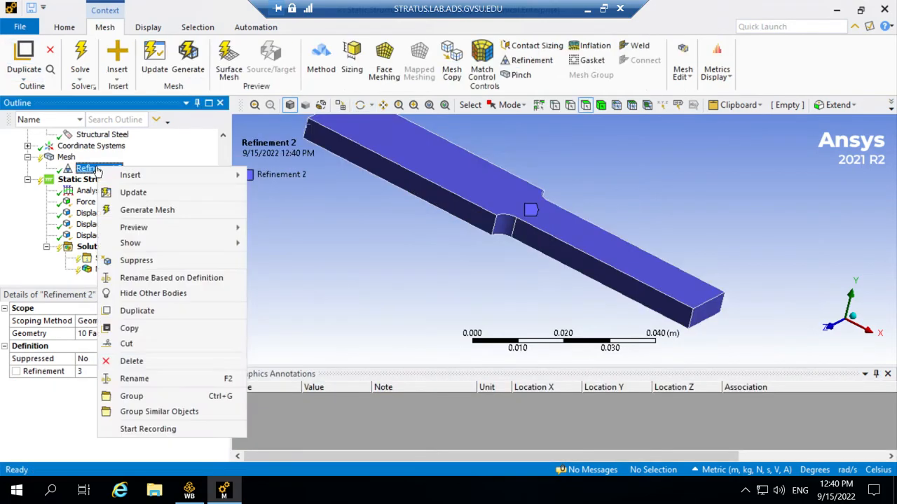
left_click(151, 360)
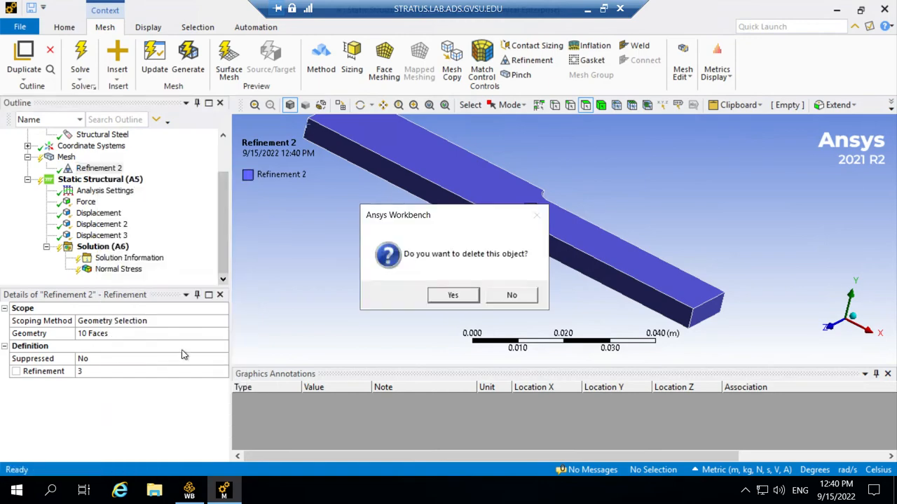
left_click(439, 300)
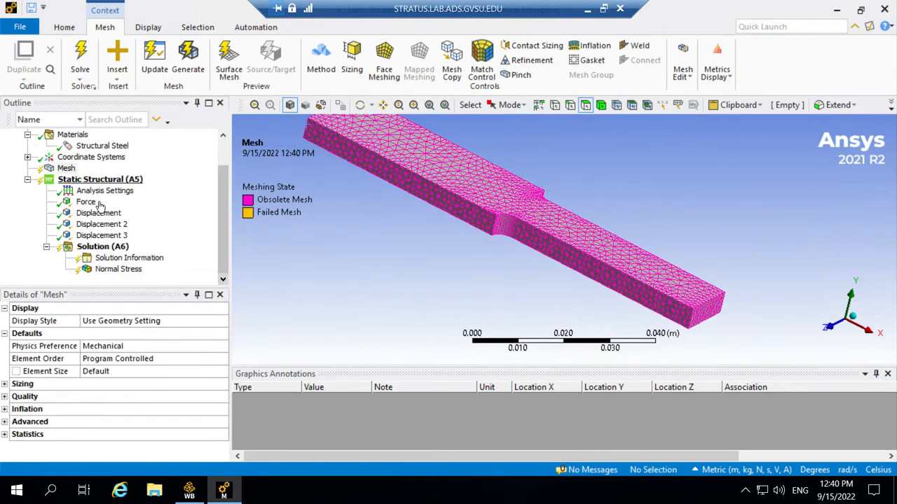
- Insert a mesh Sizing control and scope it to all 10 faces of the bar
right_click(68, 170)
mouse_move(105, 182)
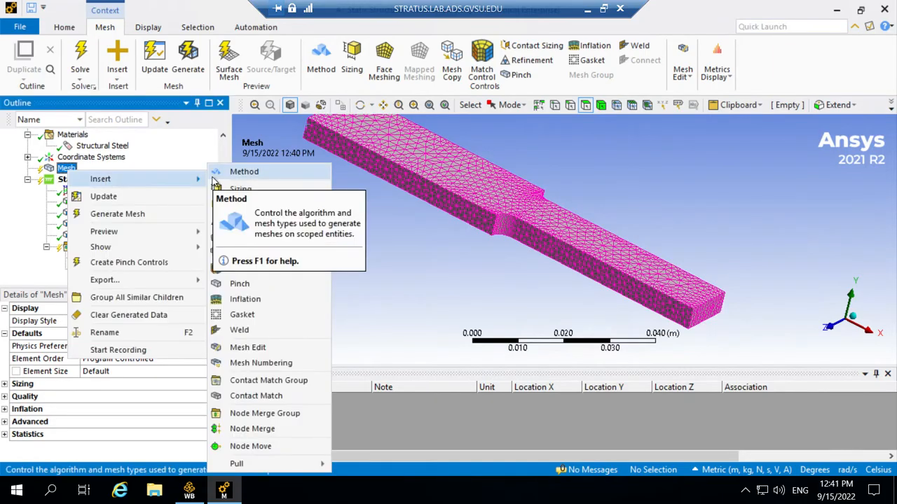
left_click(253, 191)
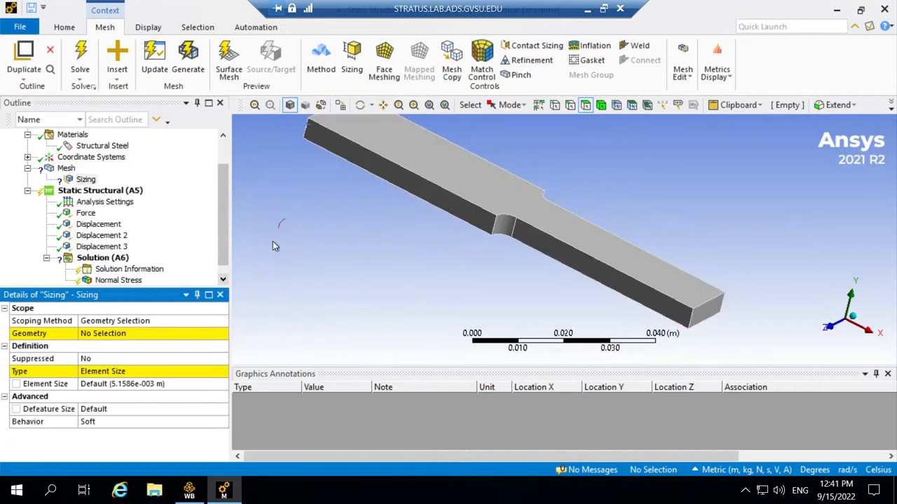
right_click(304, 233)
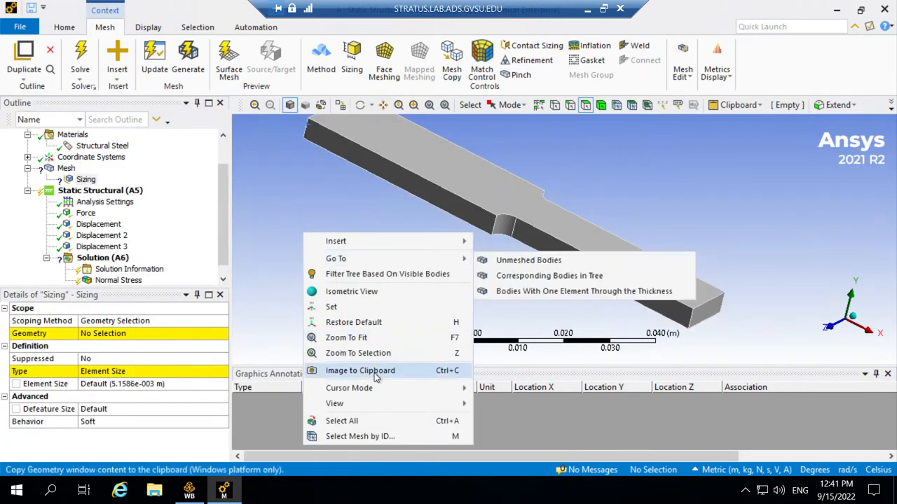
left_click(365, 421)
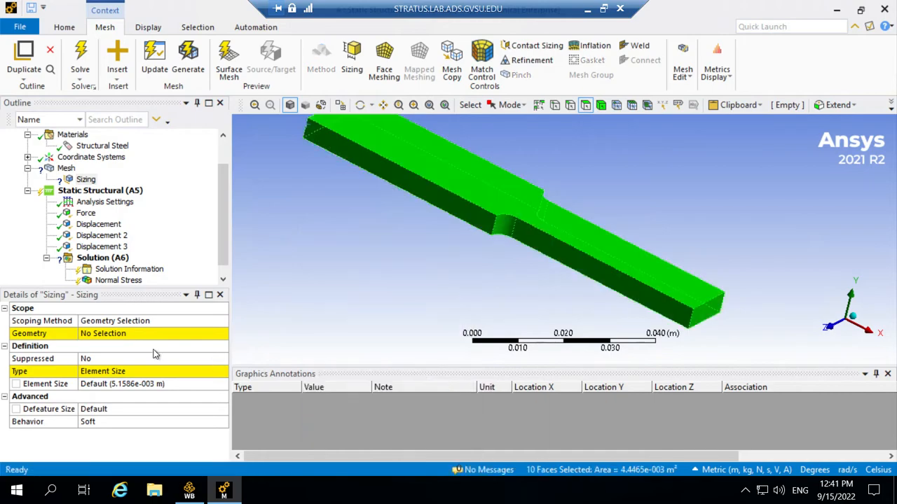
left_click(126, 335)
left_click(126, 334)
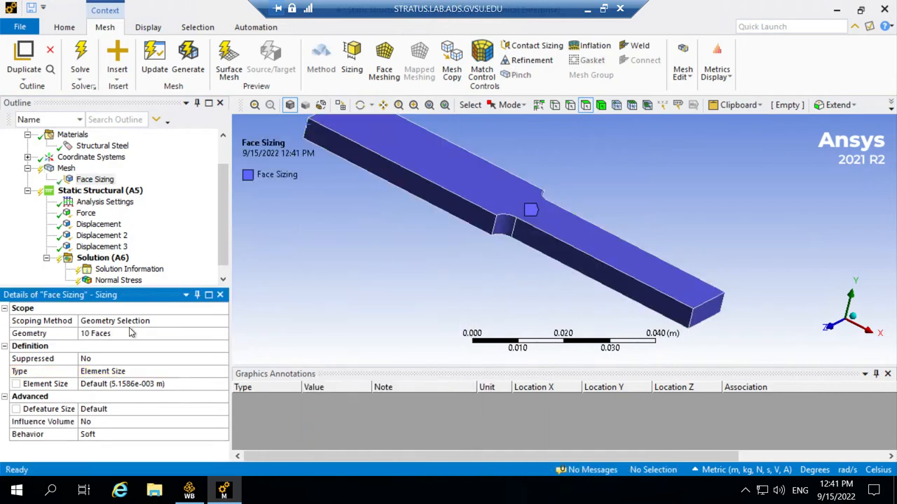
- Set the Face Sizing's element size to 5e-4 m and generate the mesh
left_click(143, 384)
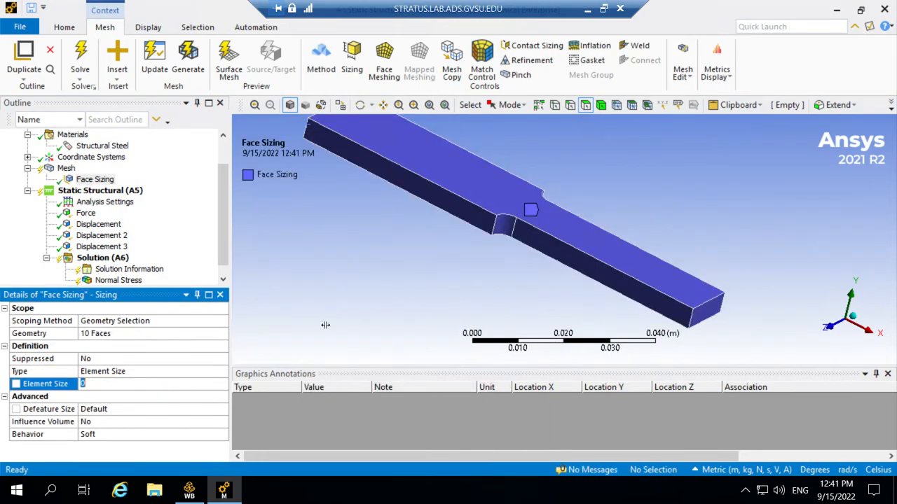
left_click(171, 382)
type(".00005")
key("Return")
left_click(126, 383)
left_click(102, 382)
key("Return")
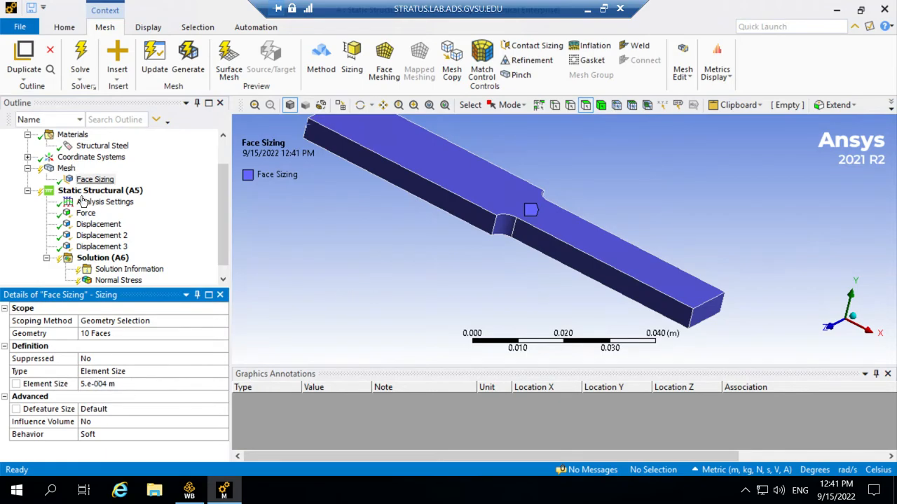
right_click(67, 170)
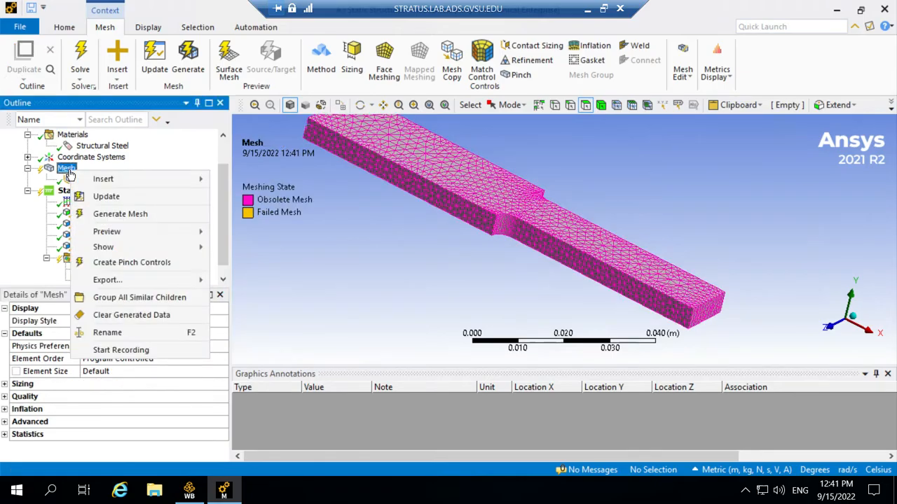
left_click(101, 214)
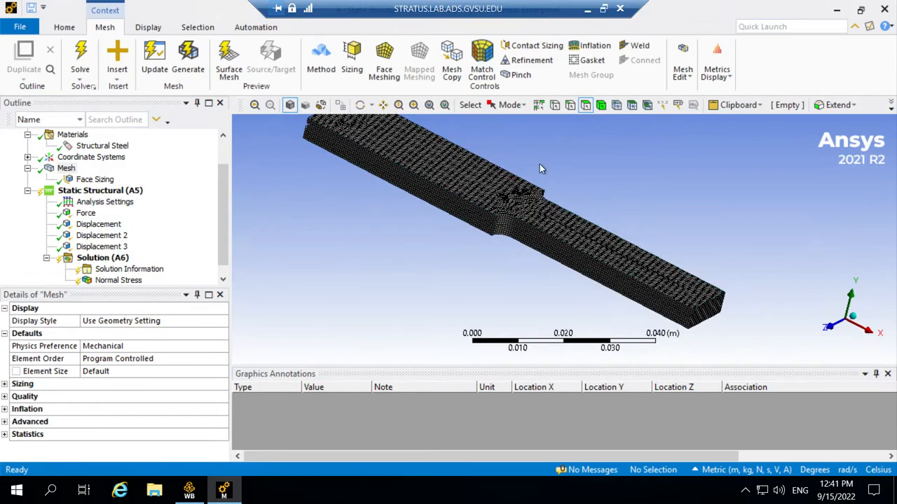
left_click(444, 105)
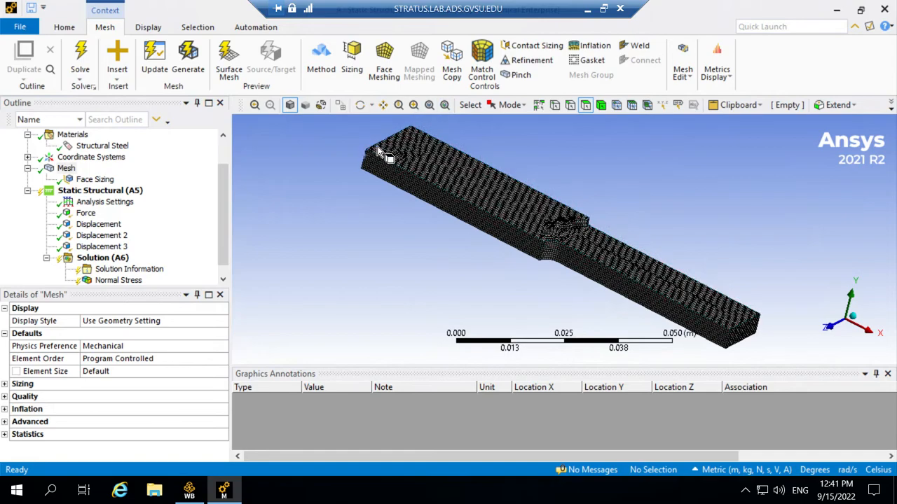
- Solve the analysis with the face-sized mesh and display the Normal Stress result
left_click_drag(223, 212, 223, 280)
left_click(105, 247)
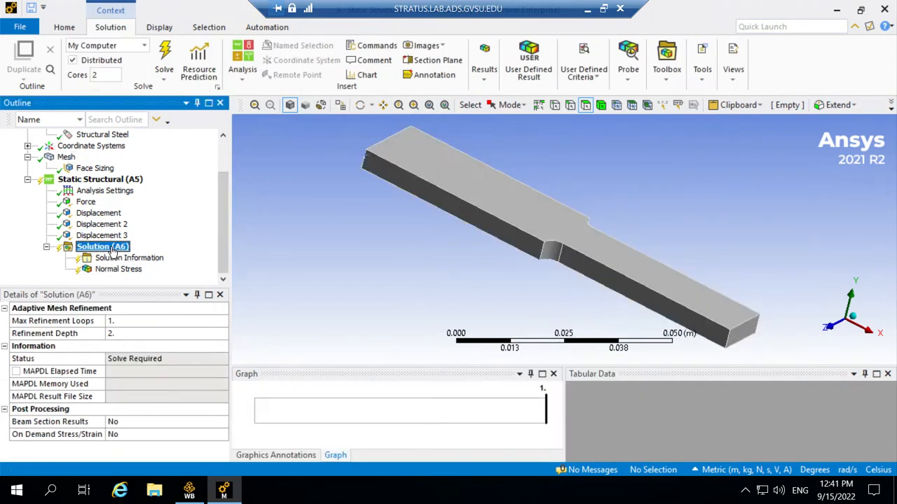
right_click(112, 248)
left_click(143, 274)
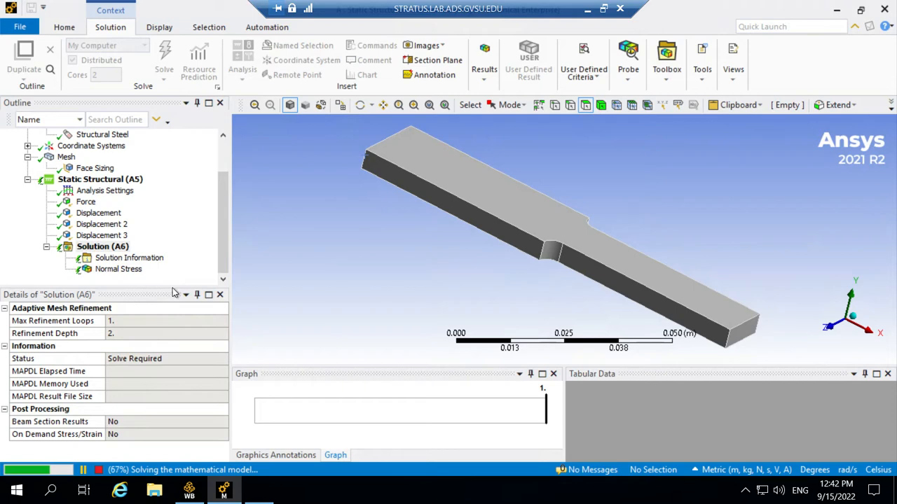
left_click(189, 490)
left_click(224, 491)
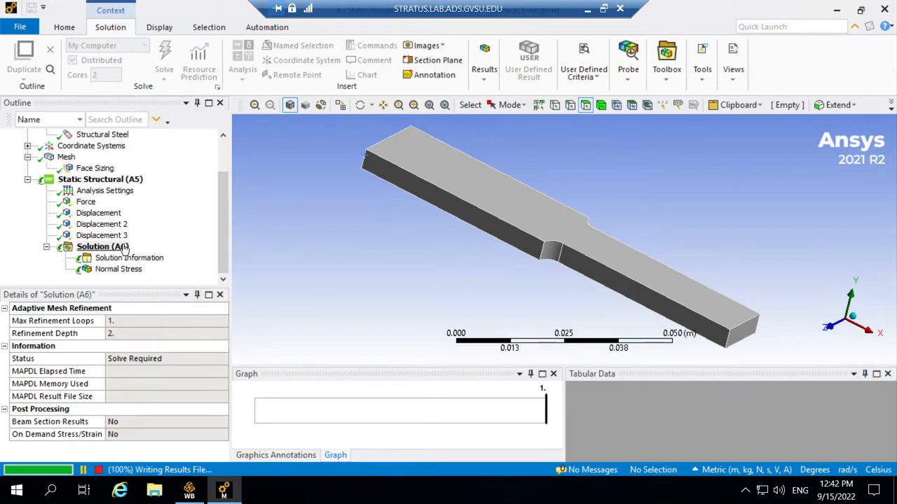
left_click(120, 272)
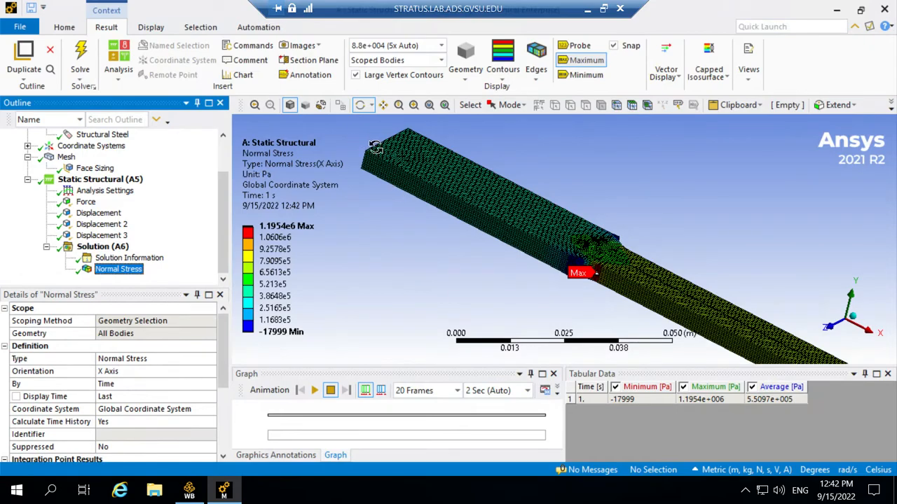
- Review the three Displacement constraints and examine the Normal Stress result at the width transition again
left_click(90, 214)
left_click(93, 224)
left_click(97, 235)
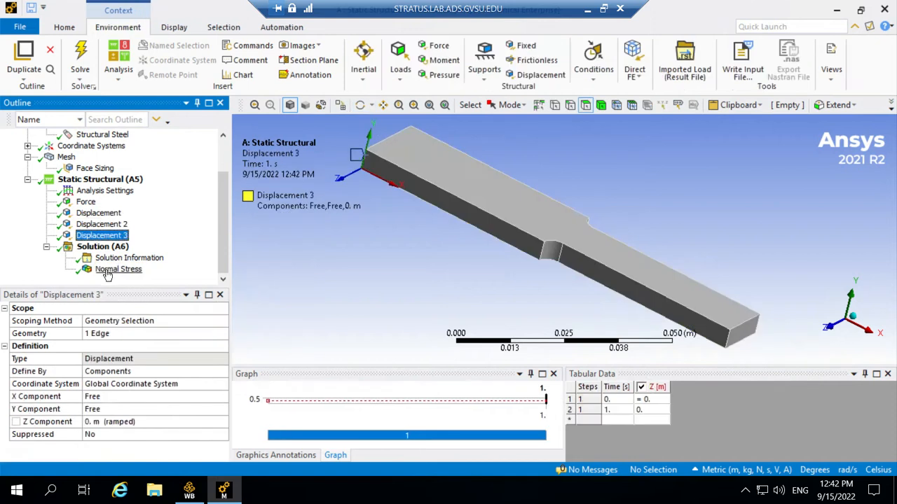
left_click(107, 272)
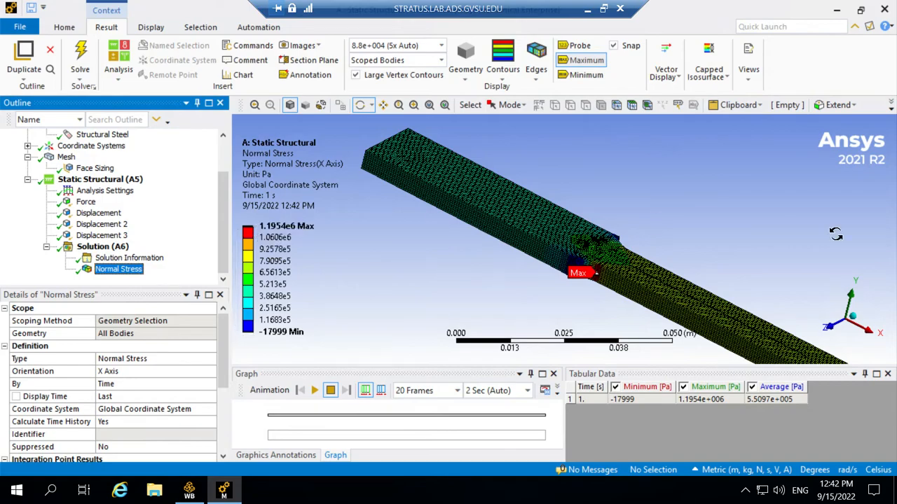
left_click_drag(658, 157, 598, 191)
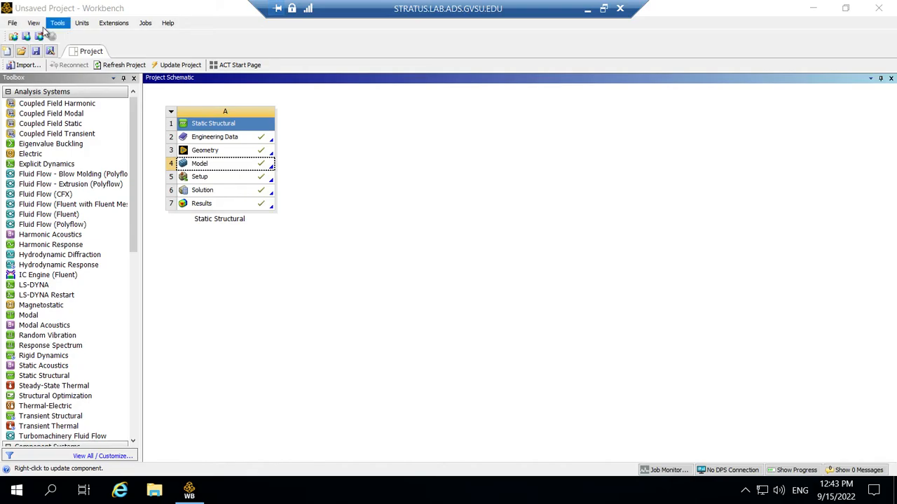
- Save the Workbench project as IntFEA on the Desktop and close Workbench
left_click(14, 23)
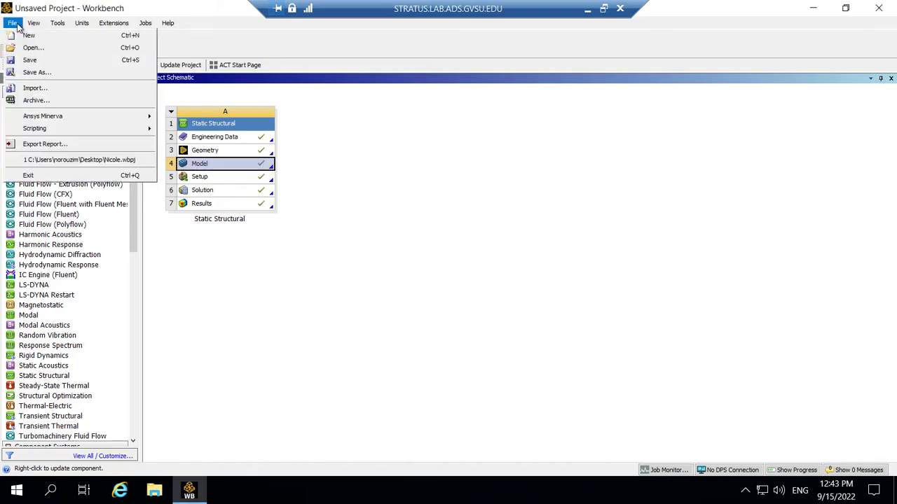
left_click(31, 62)
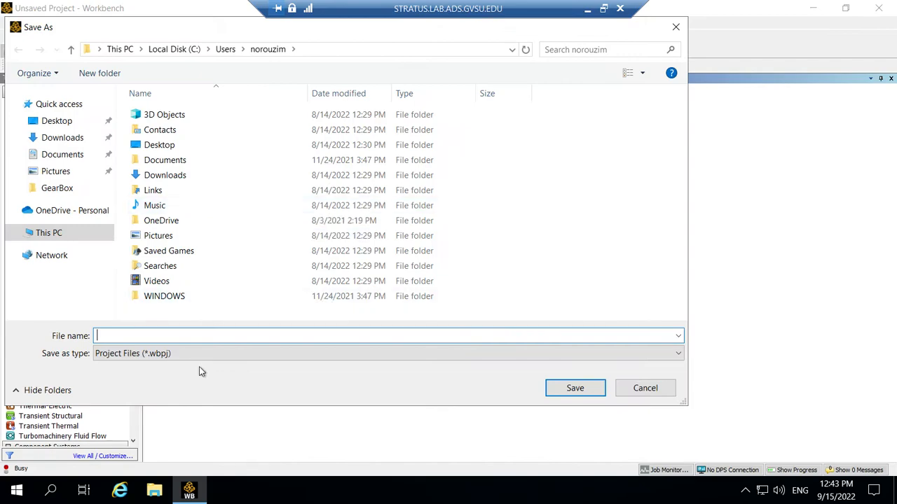
type("IntFEA")
left_click(57, 126)
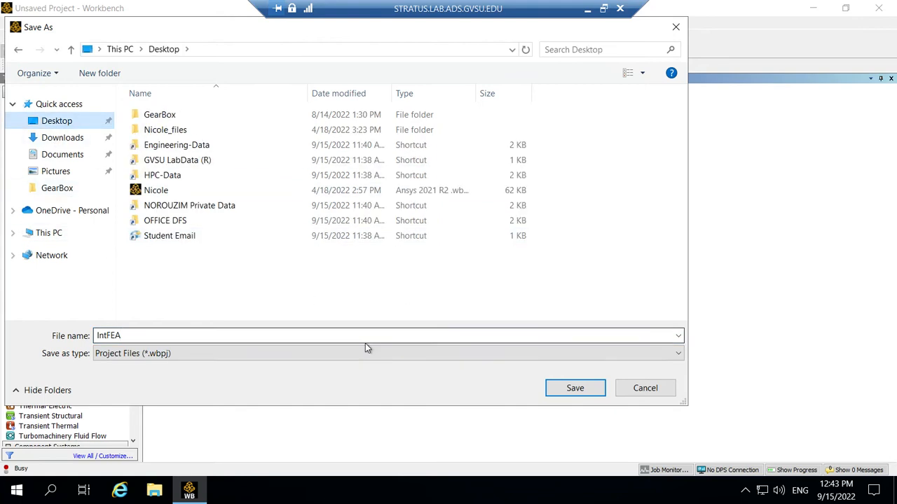
left_click(561, 393)
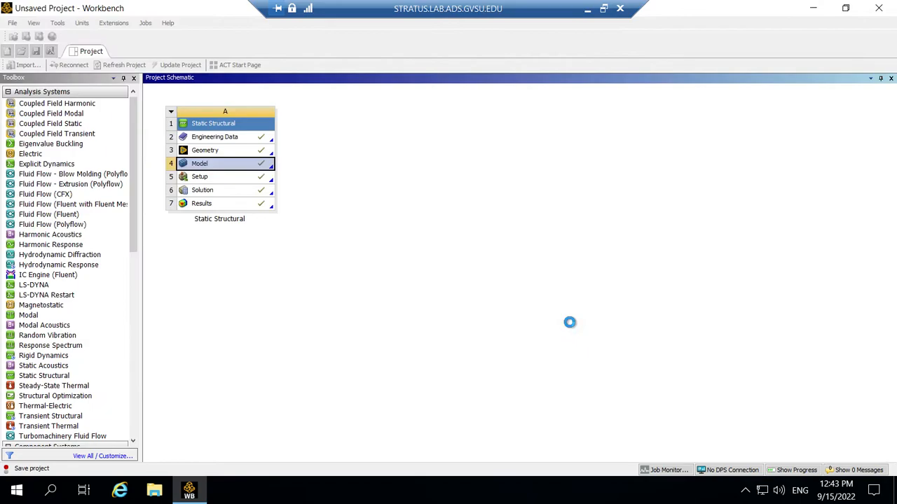
left_click(872, 8)
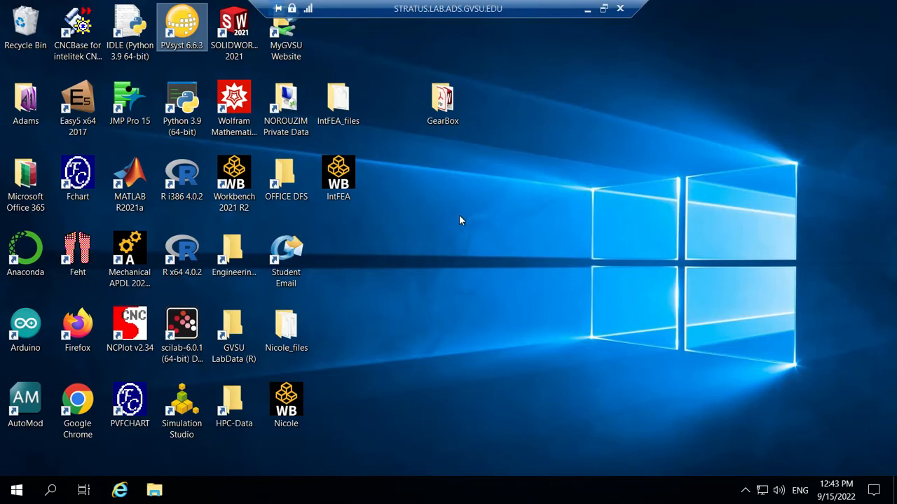
- Locate the saved IntFEA project on the Desktop and open its IntFEA_files folder
left_click(348, 200)
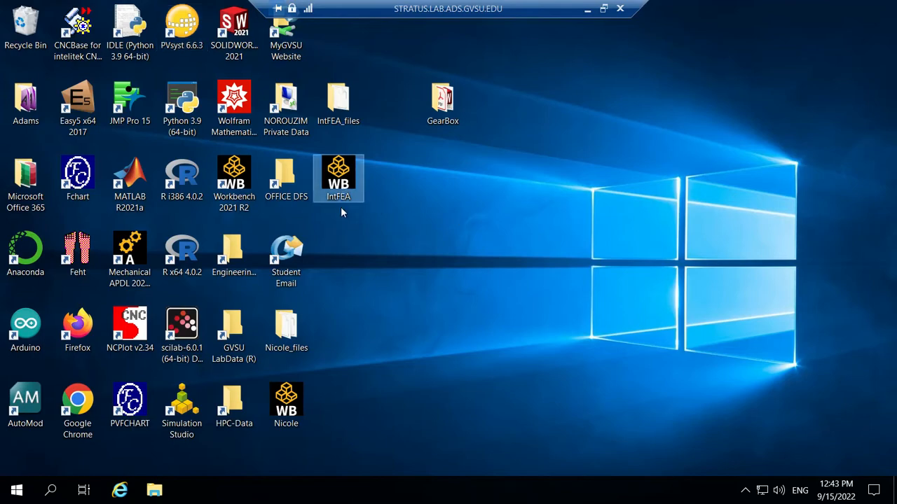
left_click(375, 300)
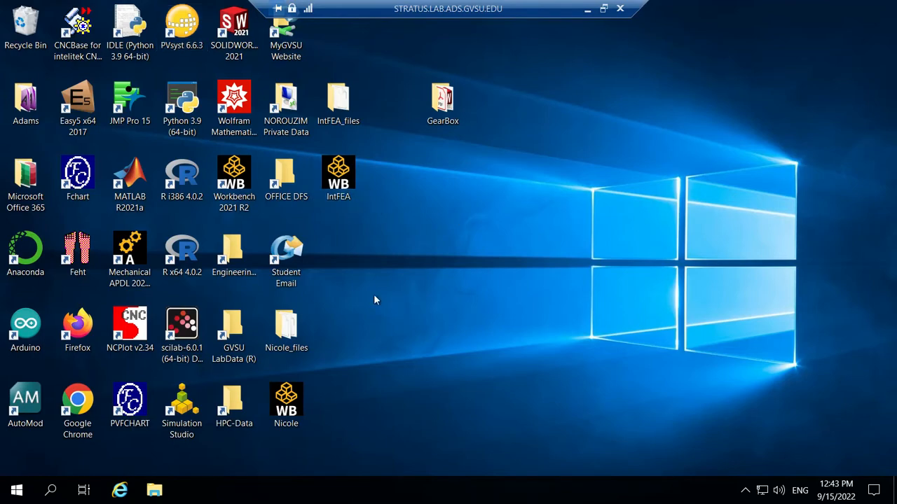
double_click(333, 105)
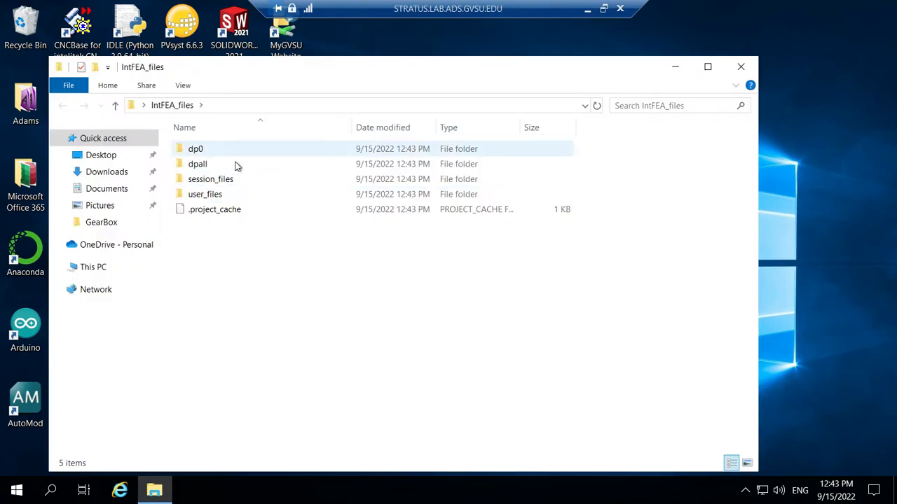
- Identify the IntFEA project file and its companion IntFEA_files folder on the Desktop, and look through the folder's contents
left_click(739, 68)
left_click(347, 171)
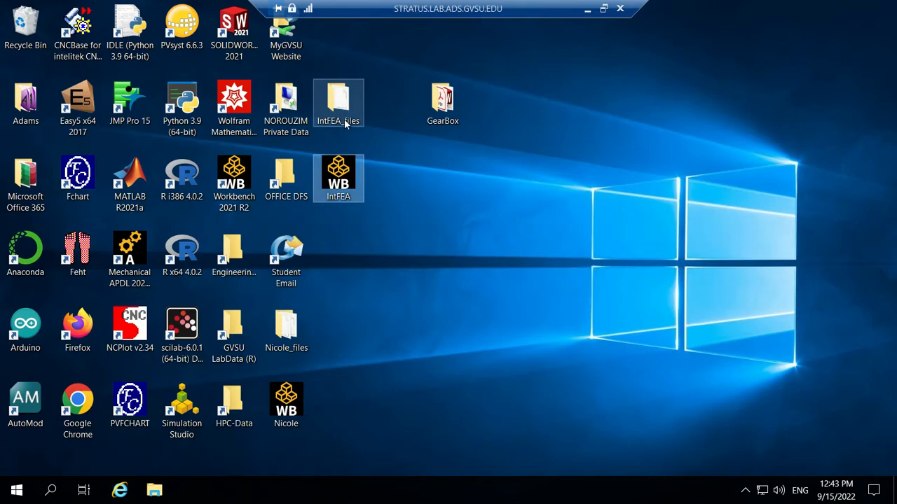
left_click(343, 120)
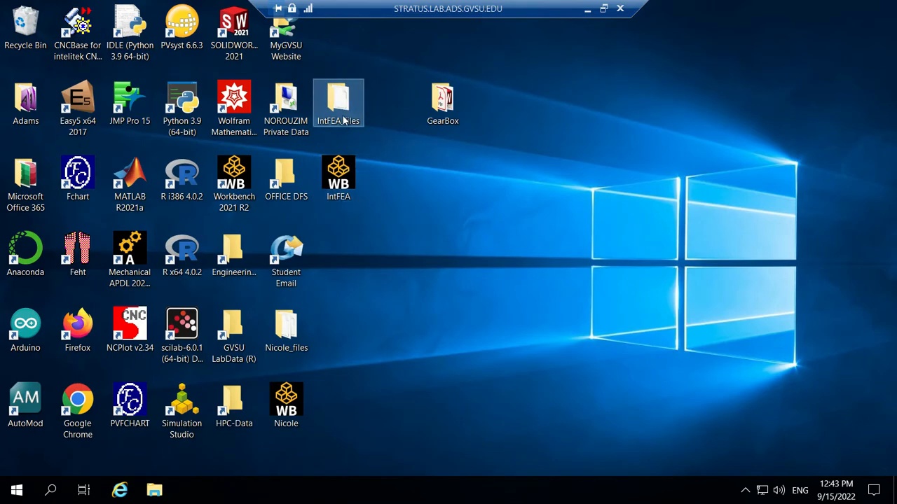
mouse_move(343, 107)
left_click(343, 187)
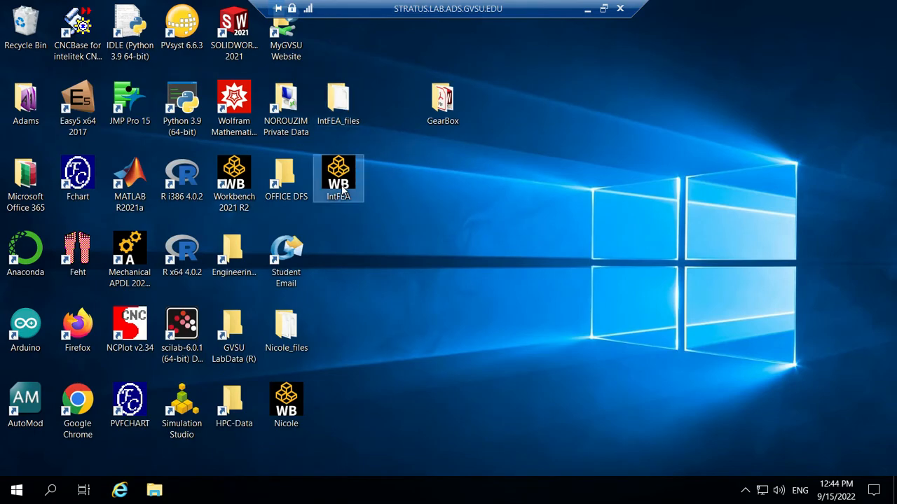
left_click(345, 105)
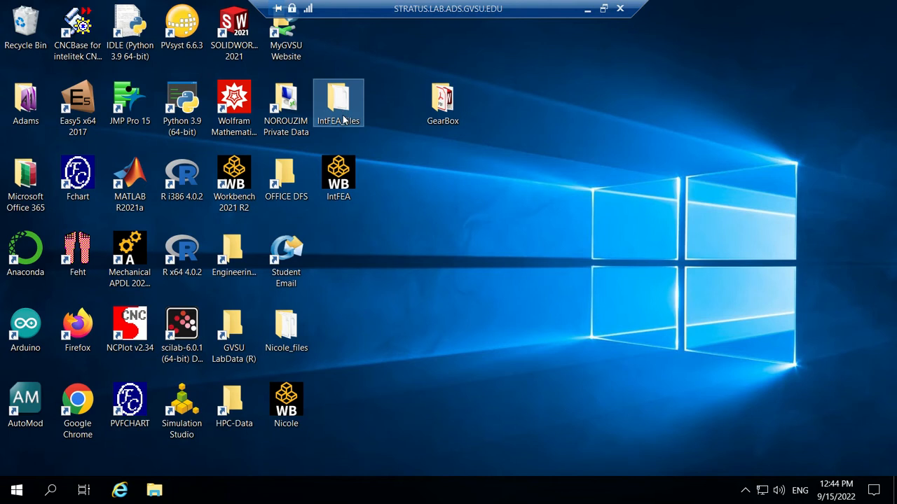
mouse_move(343, 112)
double_click(343, 103)
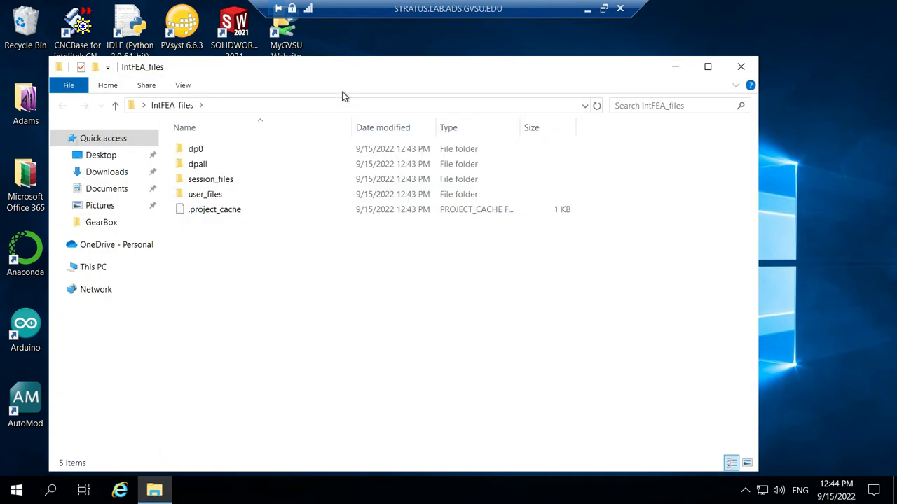
left_click(741, 67)
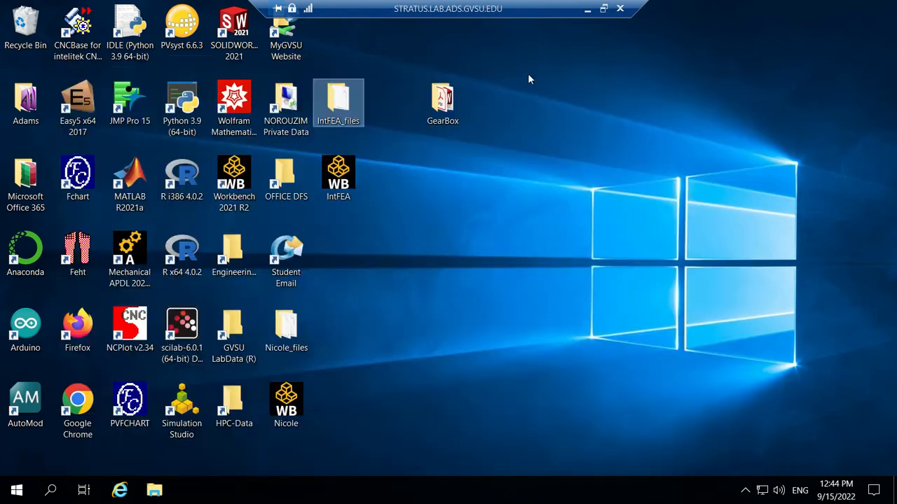
left_click(339, 182)
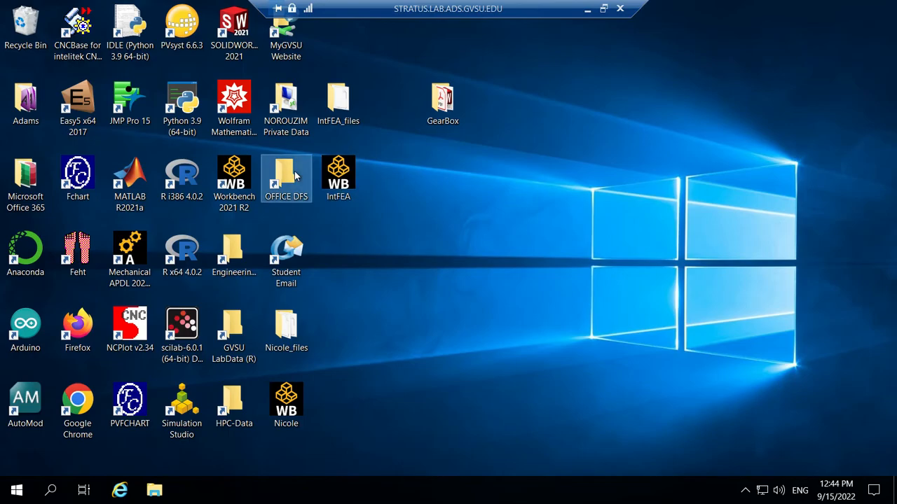
left_click(340, 105)
double_click(341, 106)
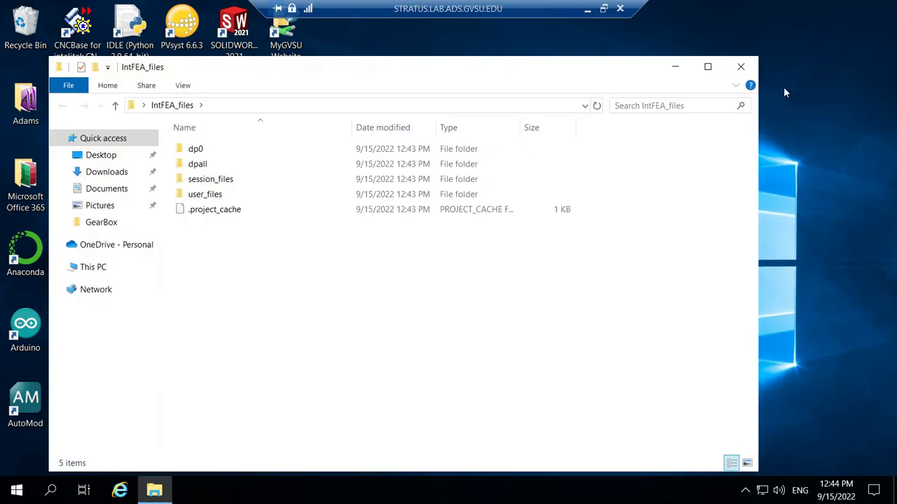
left_click(741, 67)
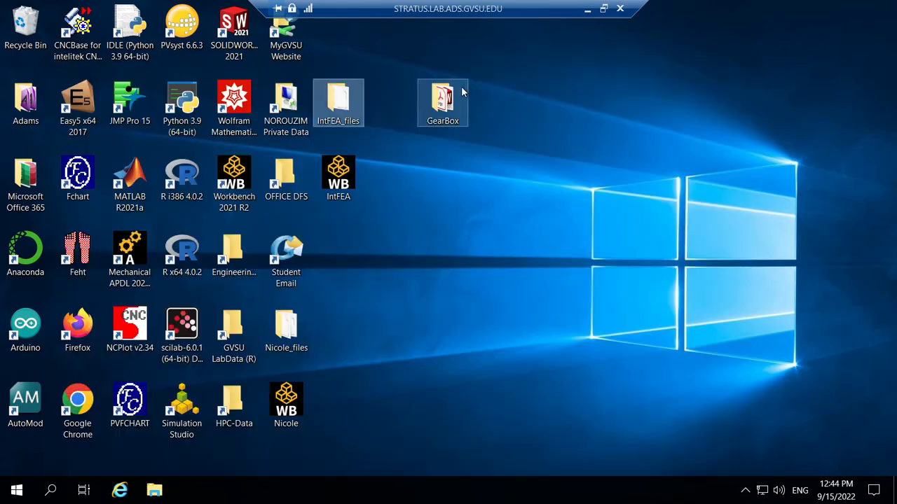
- Check the file size properties of the IntFEA_files folder and of the IntFEA project file
right_click(329, 101)
left_click(392, 324)
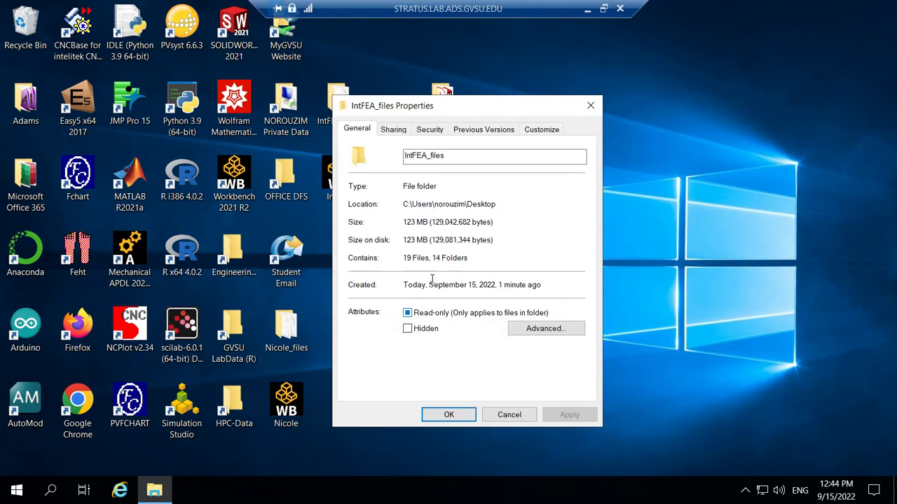
left_click(509, 415)
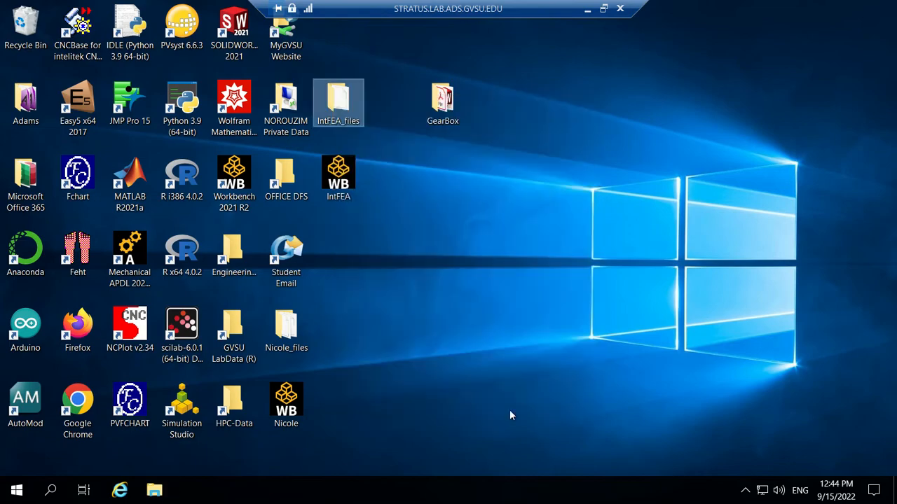
left_click(347, 181)
right_click(348, 180)
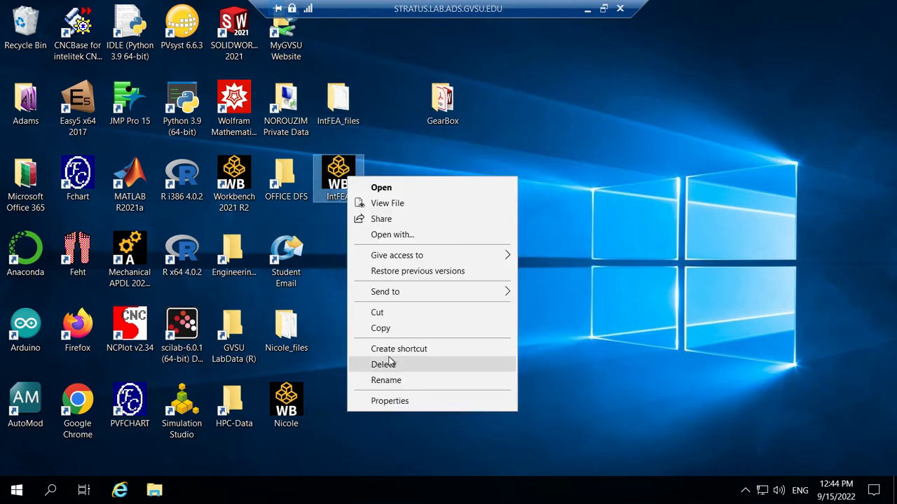
left_click(400, 399)
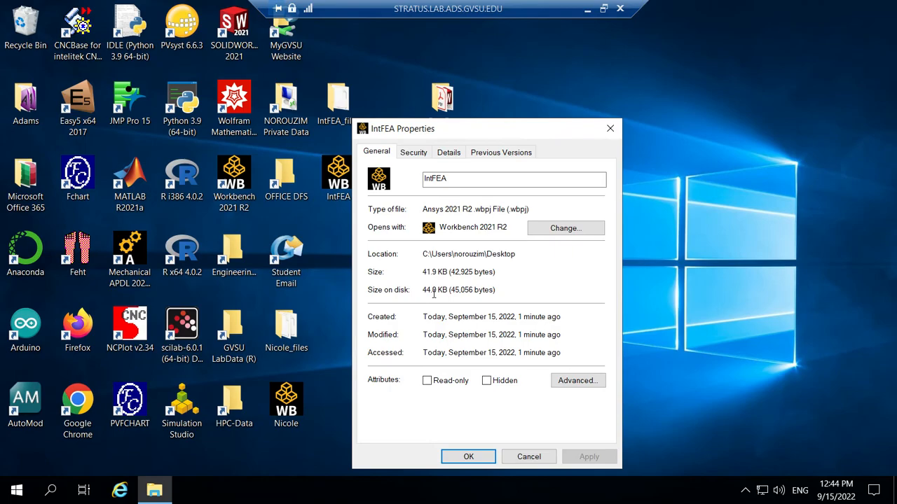
left_click(534, 457)
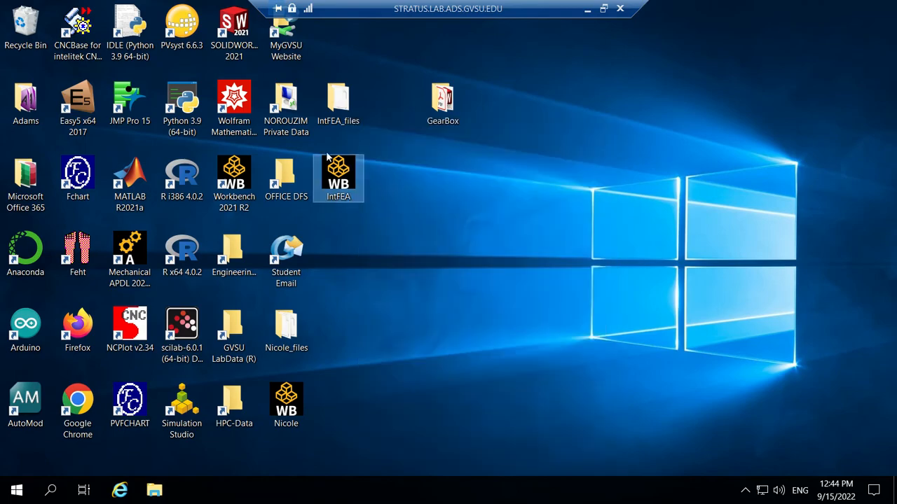
- View the IntFEA_files folder's contents alongside the IntFEA project file on the Desktop and close the folder window
double_click(330, 118)
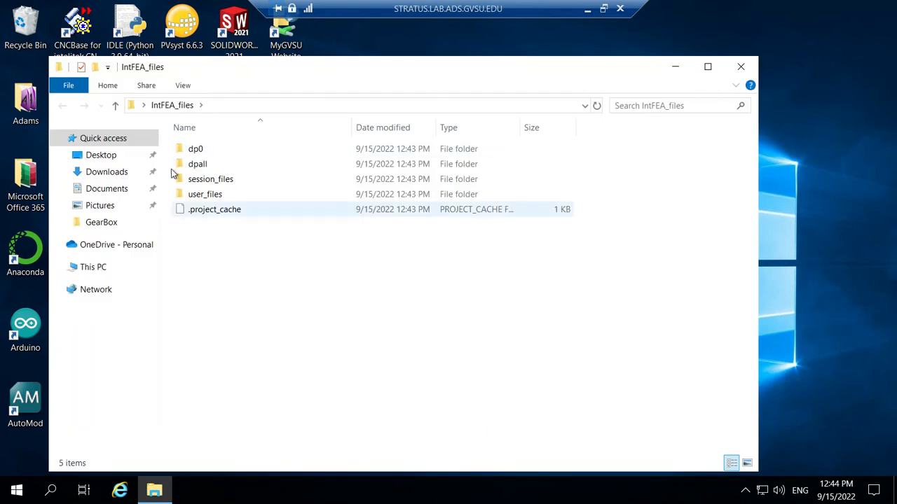
left_click_drag(323, 70, 648, 112)
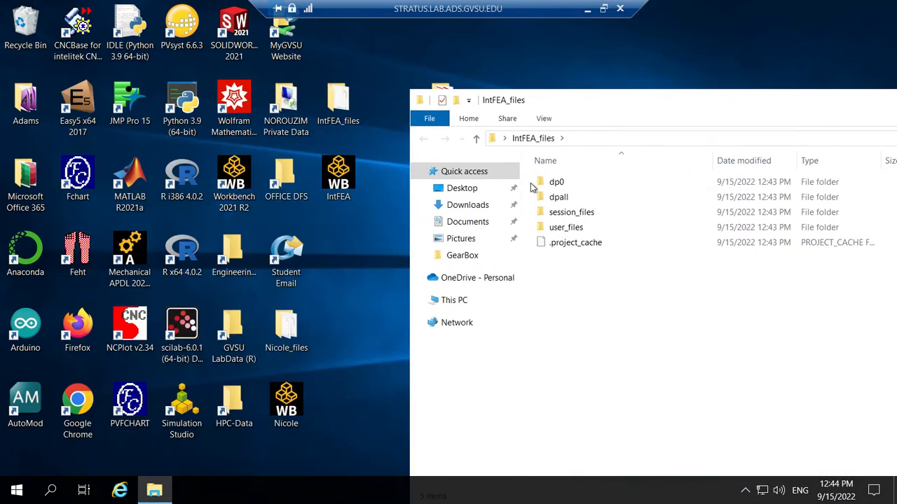
left_click_drag(588, 105, 110, 66)
left_click(623, 62)
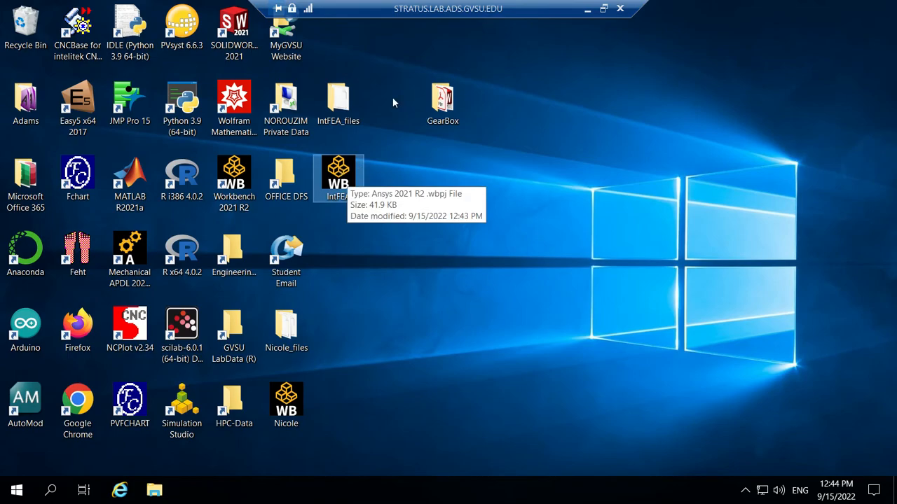
- Close the remote desktop session and return to the local computer
left_click(339, 170)
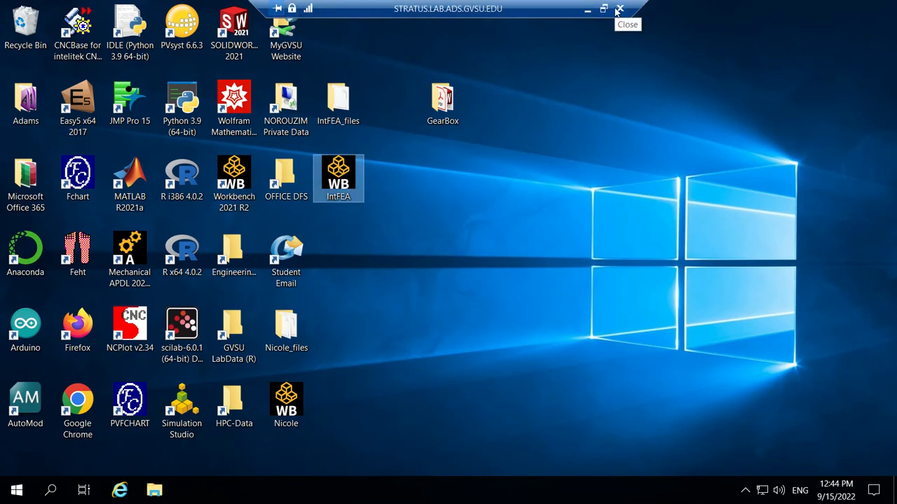
left_click(619, 9)
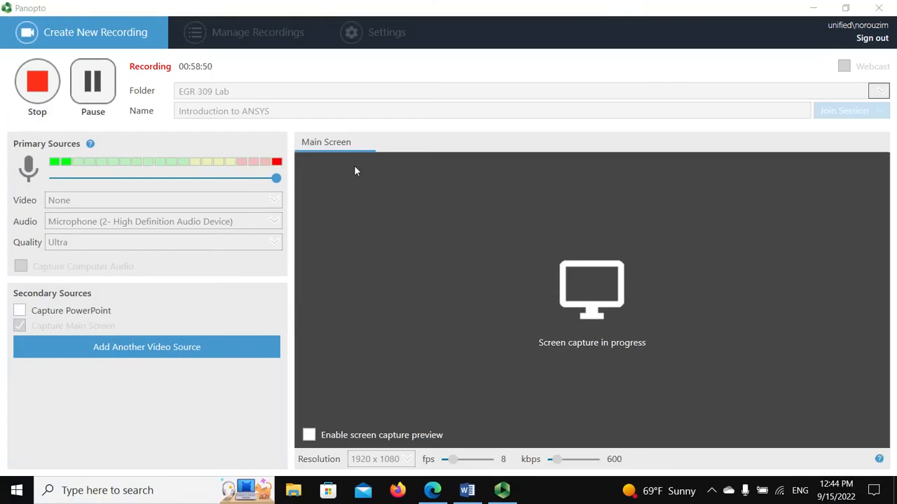